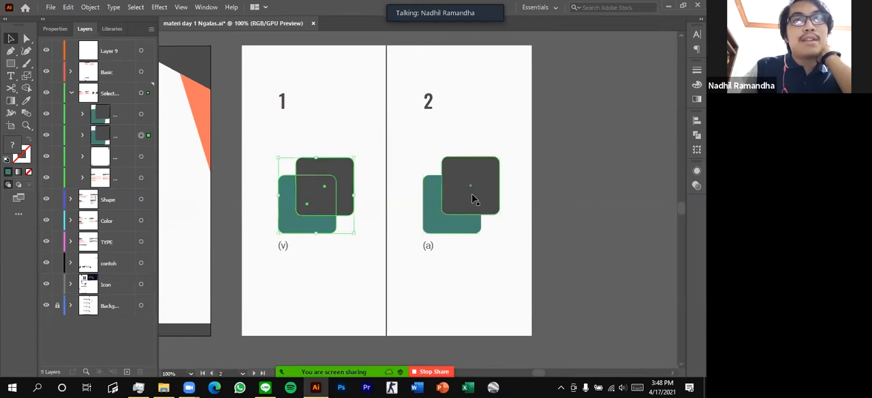
# Try moving the grouped squares under heading 1 with the Selection tool, and undo the moves
pyautogui.click(347, 264)
pyautogui.moveTo(327, 230); pyautogui.dragTo(318, 336)
pyautogui.moveTo(311, 267); pyautogui.dragTo(307, 185)
pyautogui.click(330, 128)
pyautogui.hotkey('ctrl', 'z')
pyautogui.hotkey('ctrl', 'z')
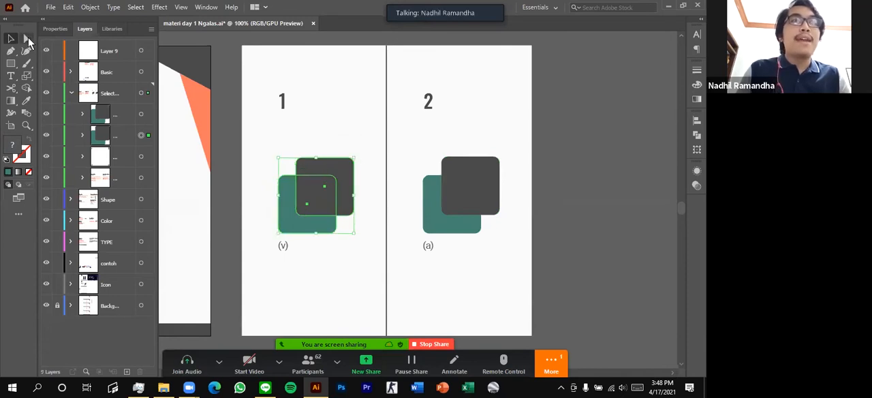
# Switch to Direct Selection, expand both square groups in the layer list, and target each group to compare their contents
pyautogui.click(26, 39)
pyautogui.click(402, 261)
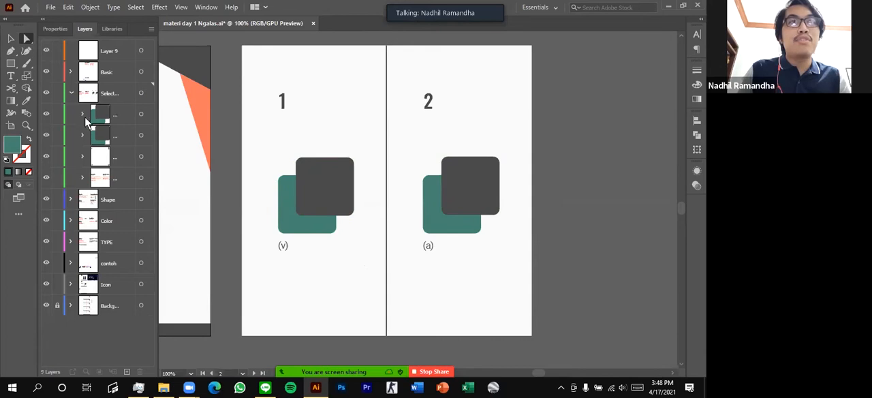
pyautogui.click(82, 114)
pyautogui.click(82, 179)
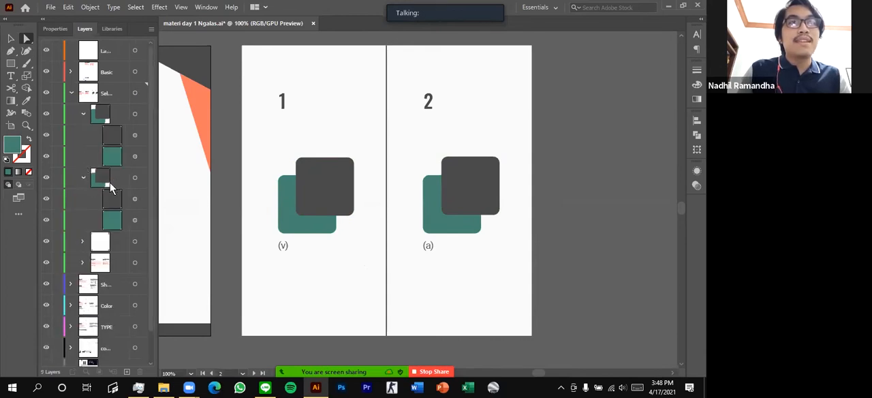
pyautogui.click(136, 178)
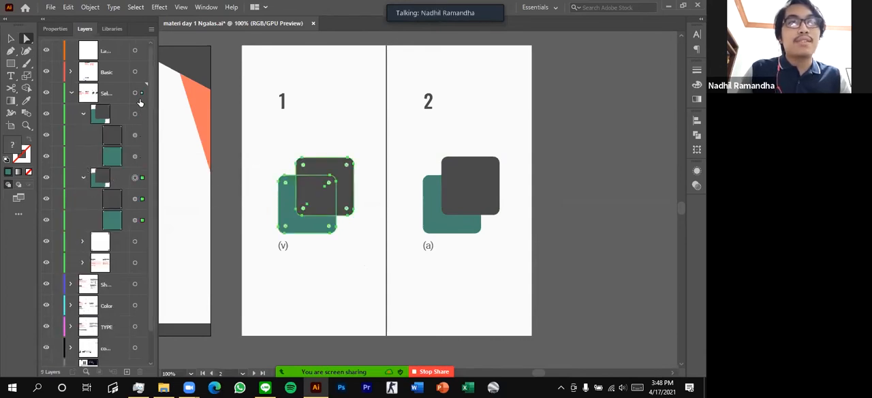
pyautogui.click(137, 114)
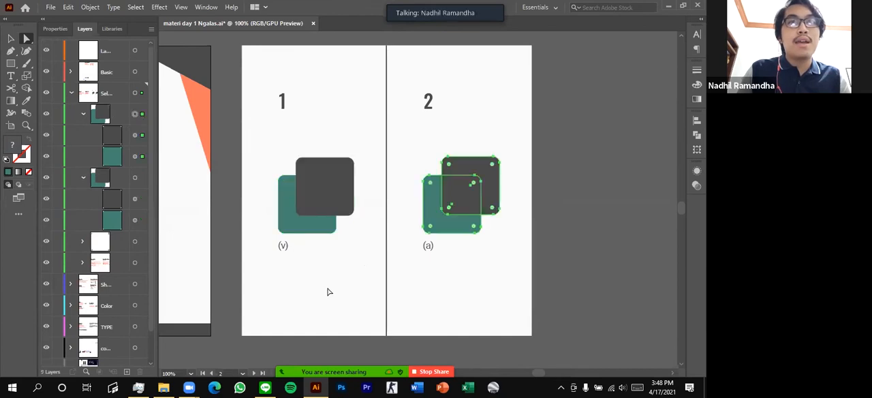
# Pick the teal and dark squares individually inside the group under heading 2 with Direct Selection, clearing the selection after each
pyautogui.click(467, 285)
pyautogui.hscroll(2, 419, 236)
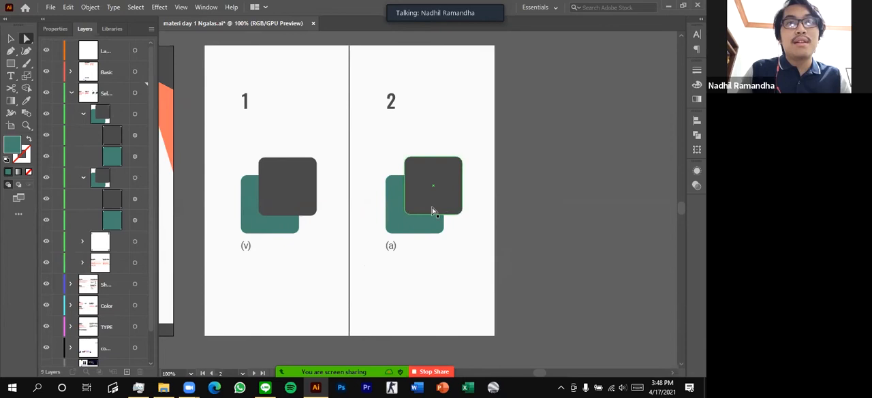
pyautogui.click(404, 227)
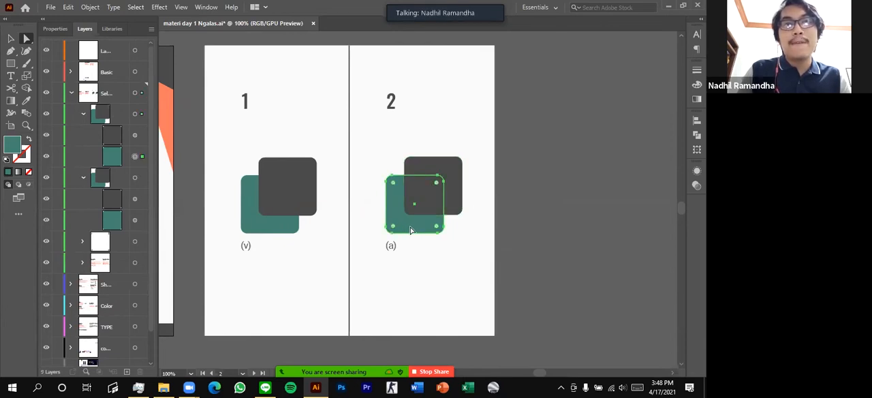
pyautogui.click(413, 279)
pyautogui.click(445, 175)
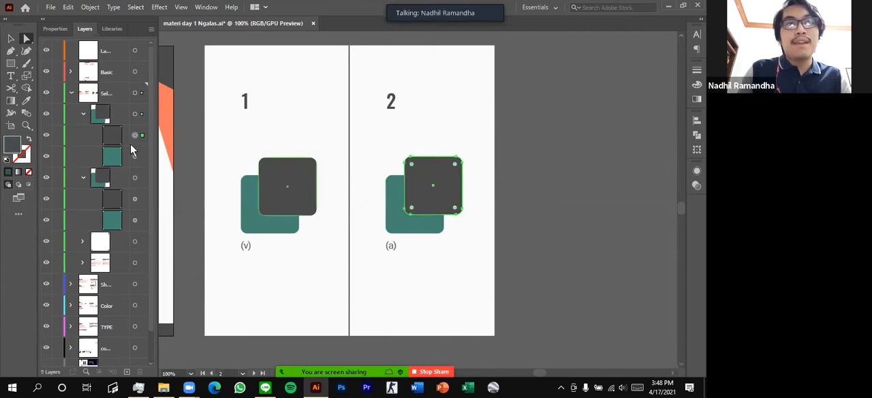
pyautogui.click(336, 312)
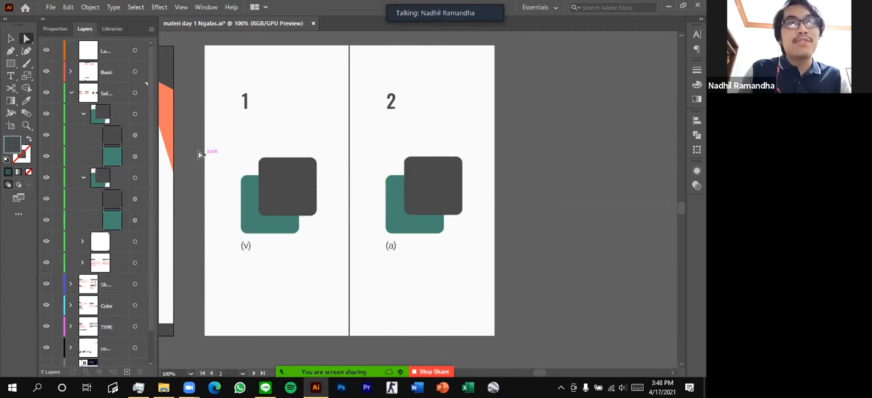
pyautogui.click(446, 177)
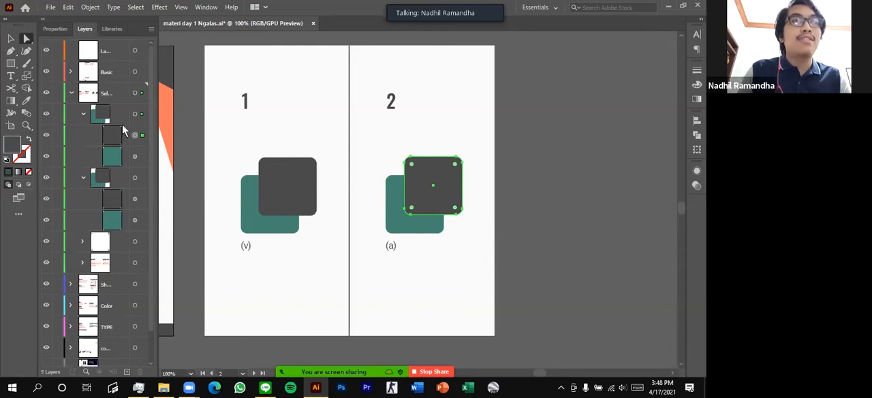
pyautogui.click(339, 302)
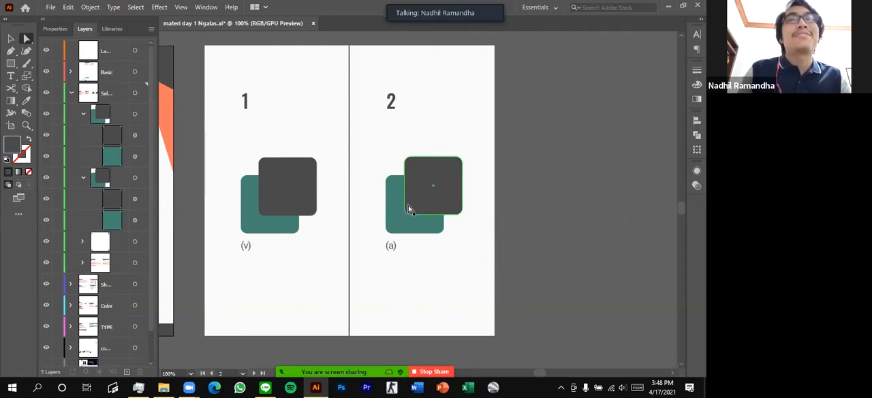
# Ungroup the two overlapping squares under heading 2 and deselect them
pyautogui.scroll(-1, 390, 261)
pyautogui.hscroll(-2, 380, 257)
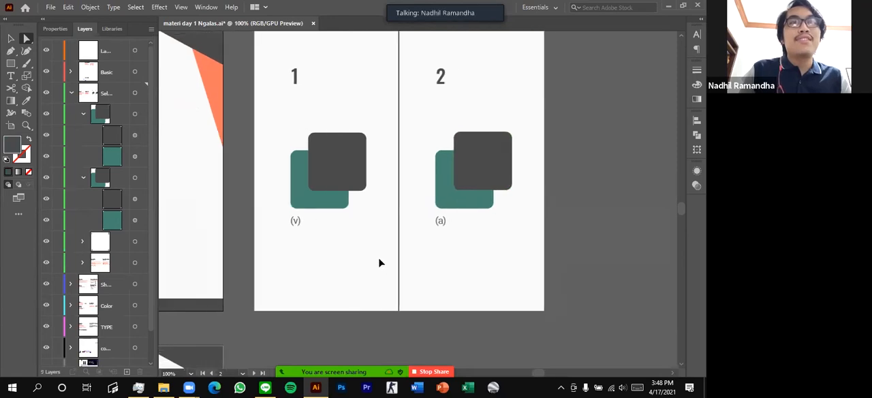
pyautogui.hscroll(3, 379, 259)
pyautogui.click(135, 114)
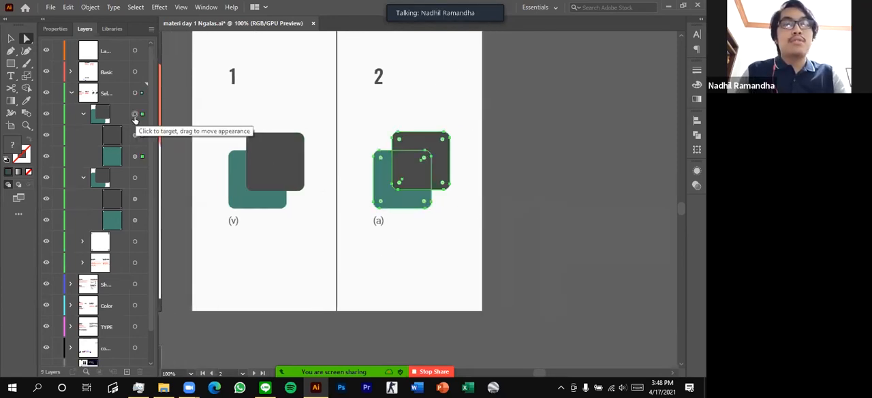
pyautogui.hotkey('ctrl', 'shift', 'g')
pyautogui.hotkey('ctrl', 'shift', 'a')
# Move the teal square under heading 2 straight down to the empty area below the (a) label
pyautogui.scroll(-4, 399, 170)
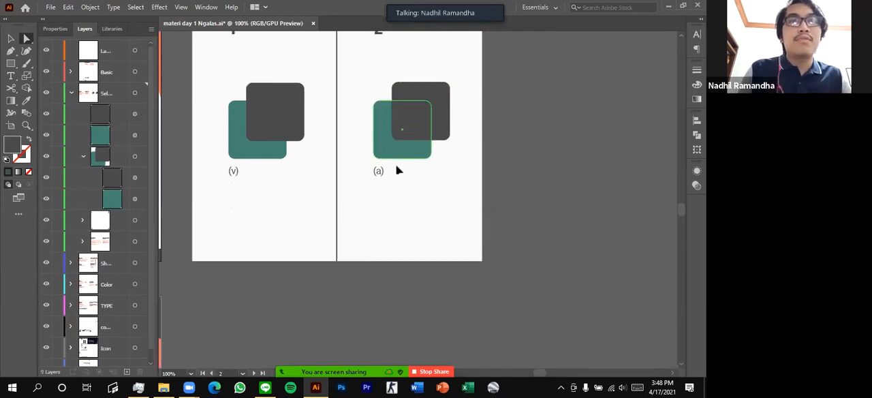
pyautogui.moveTo(384, 136); pyautogui.dragTo(384, 225)
pyautogui.scroll(1, 430, 230)
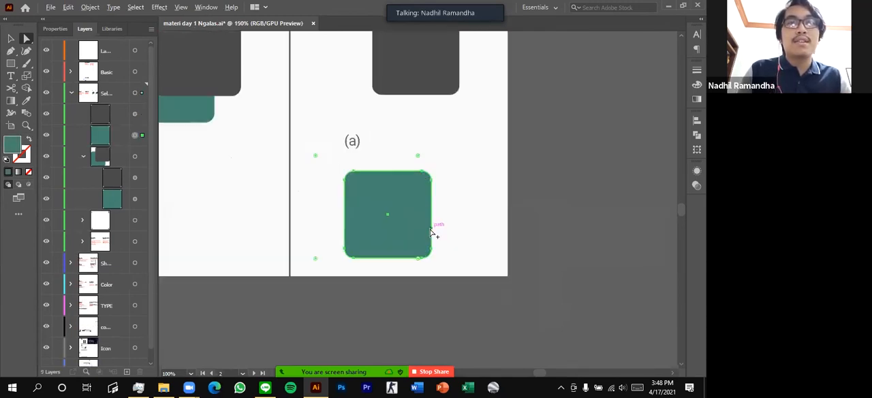
pyautogui.click(464, 197)
# Sharpen all four rounded corners of the teal square below the (a) label by pulling its corner radius outward
pyautogui.moveTo(437, 196); pyautogui.dragTo(424, 197)
pyautogui.scroll(1, 423, 197)
pyautogui.click(380, 201)
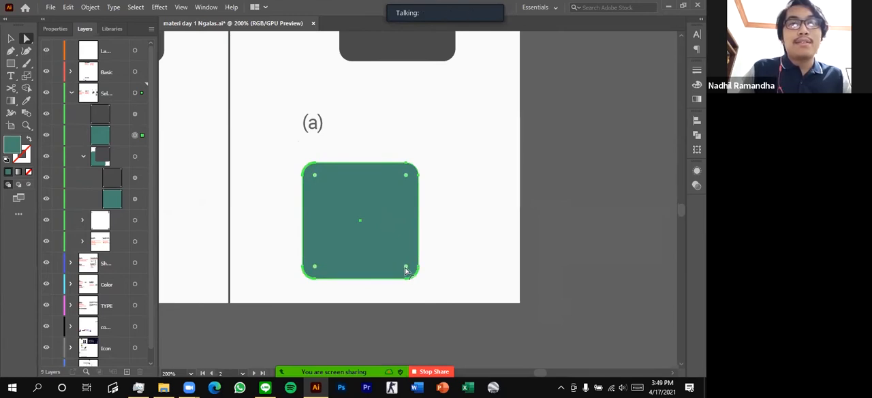
pyautogui.moveTo(406, 271); pyautogui.dragTo(437, 291)
pyautogui.click(488, 216)
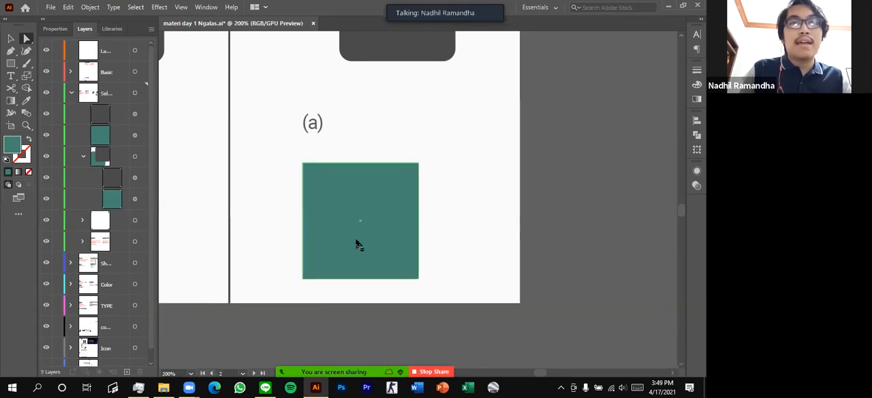
# Try rounding all four corners of the teal square together with a large radius, and undo the rounding
pyautogui.click(321, 204)
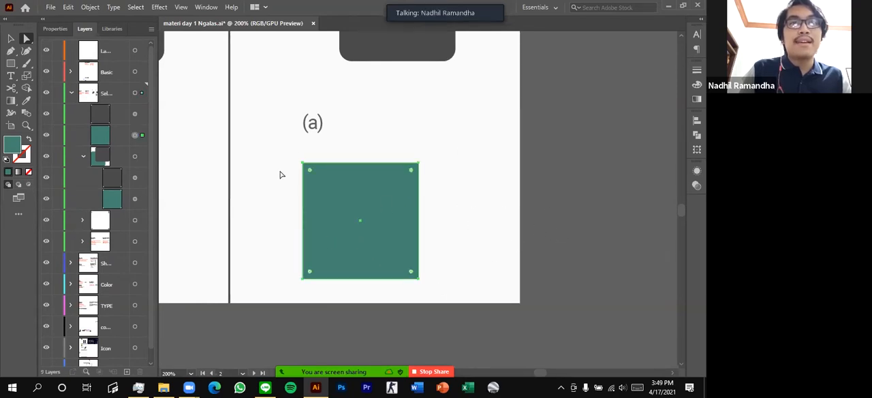
pyautogui.click(519, 218)
pyautogui.click(316, 183)
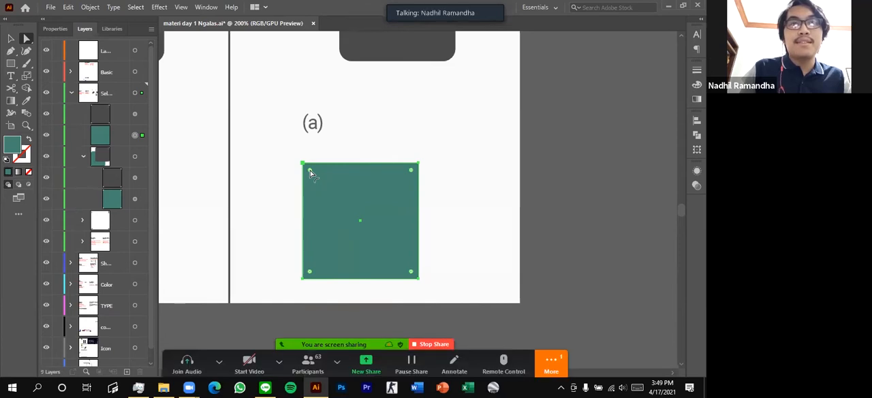
pyautogui.moveTo(310, 170); pyautogui.dragTo(339, 197)
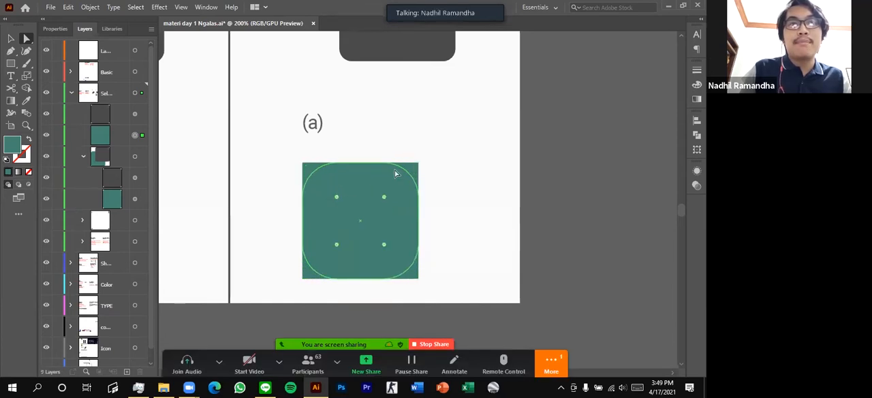
pyautogui.click(596, 191)
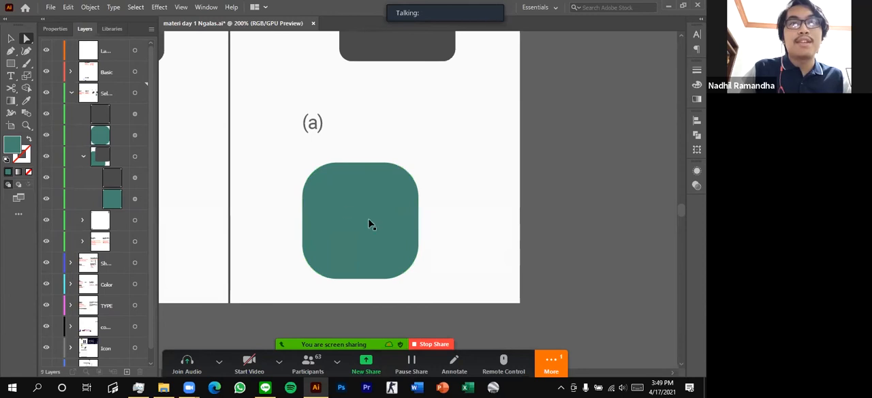
pyautogui.hotkey('ctrl', 'z')
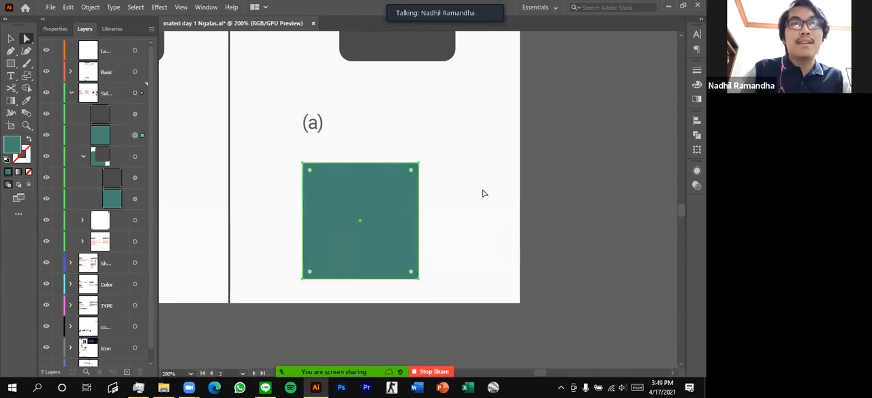
# Select only the top-right corner point of the teal square and round that corner with a large radius
pyautogui.moveTo(392, 143); pyautogui.dragTo(449, 187)
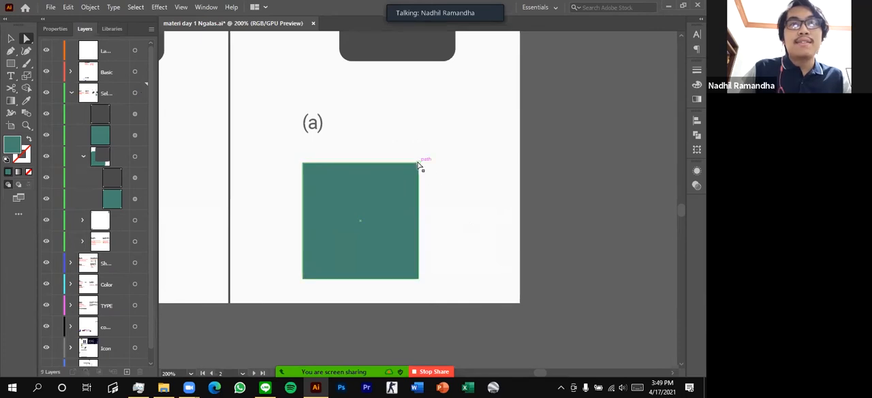
pyautogui.click(458, 174)
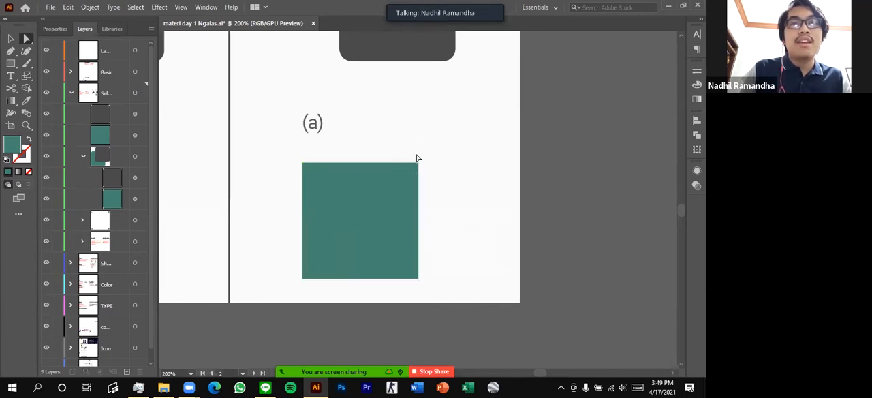
pyautogui.click(411, 176)
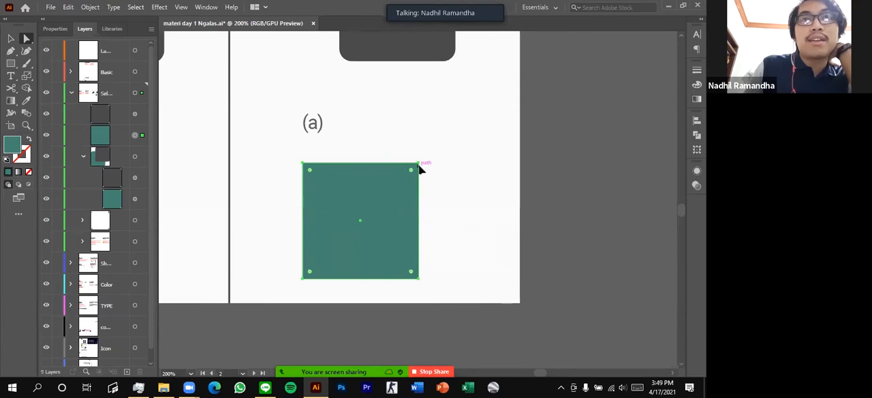
pyautogui.click(304, 165)
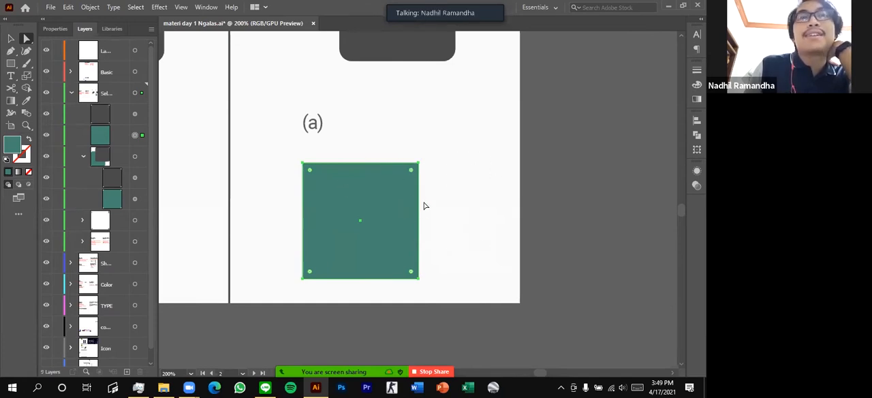
pyautogui.scroll(1, 417, 206)
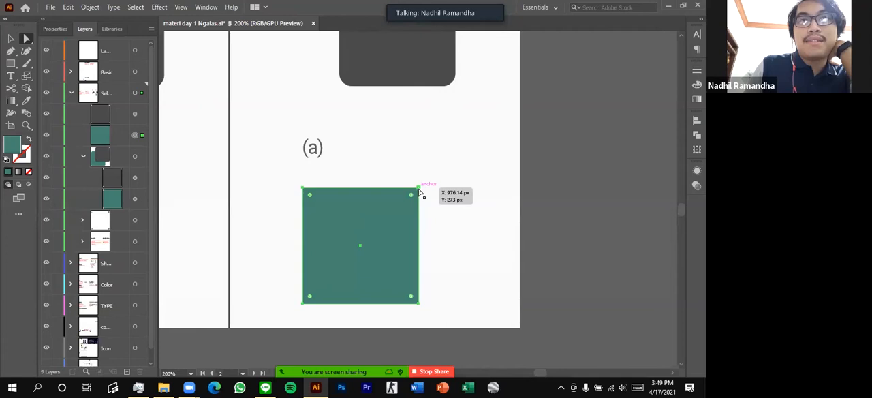
pyautogui.click(419, 189)
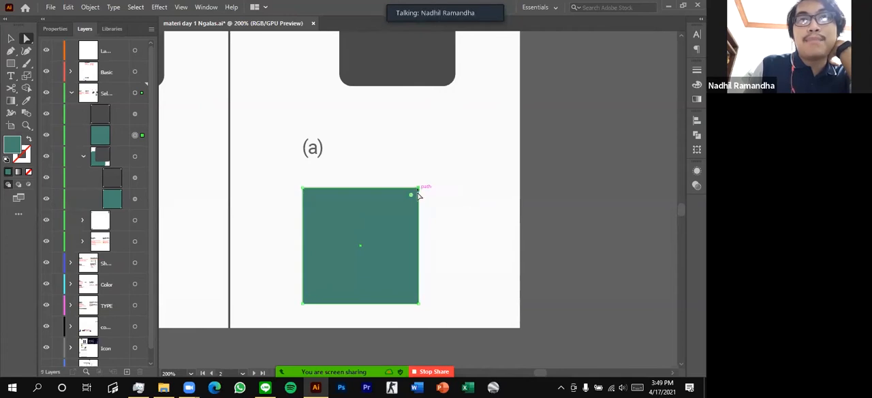
pyautogui.click(426, 191)
pyautogui.click(393, 217)
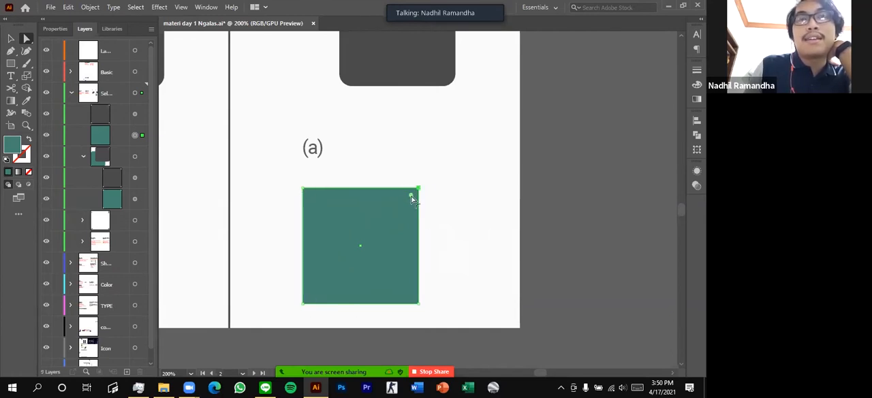
pyautogui.moveTo(405, 202); pyautogui.dragTo(453, 257)
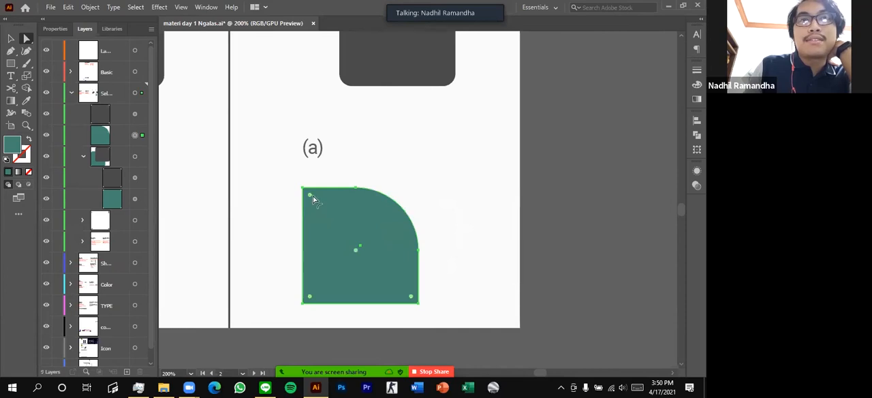
# Try rounding the teal shape's top-left and bottom-left corners separately, and undo the corner rounding back to a sharp square
pyautogui.click(310, 197)
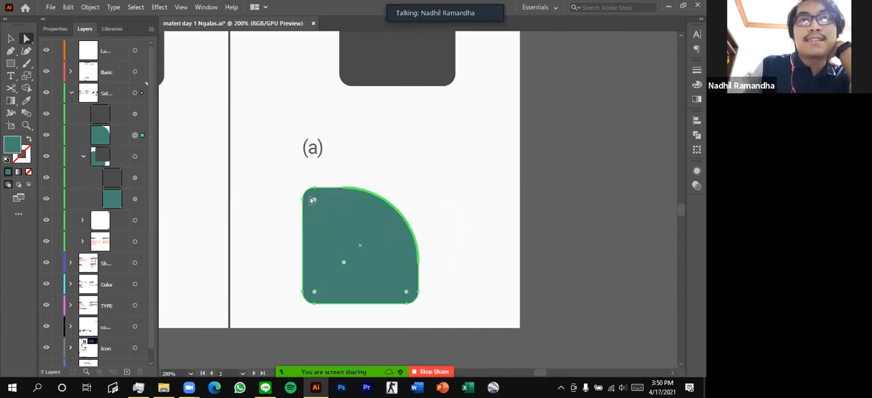
pyautogui.click(310, 177)
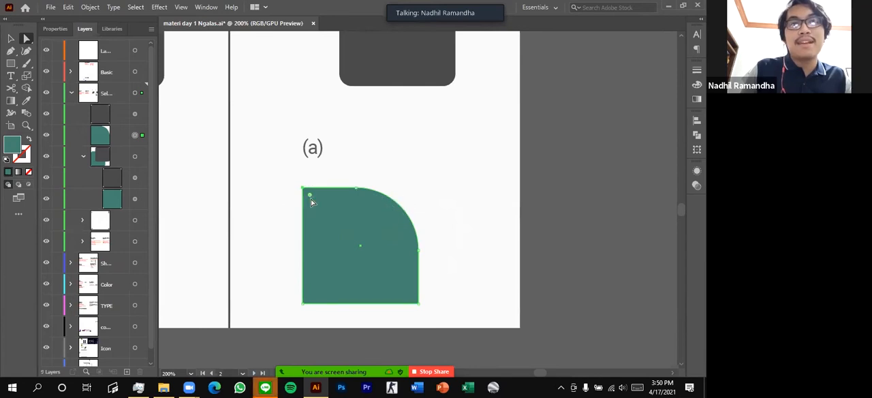
pyautogui.moveTo(310, 196); pyautogui.dragTo(317, 202)
pyautogui.click(304, 304)
pyautogui.moveTo(312, 294); pyautogui.dragTo(332, 285)
pyautogui.click(302, 304)
pyautogui.click(450, 208)
pyautogui.hotkey('ctrl', 'z')
pyautogui.hotkey('ctrl', 'z')
# Try rounding the top-right and bottom-left corners of the teal square together into a leaf shape, and undo the rounding
pyautogui.click(430, 194)
pyautogui.click(393, 222)
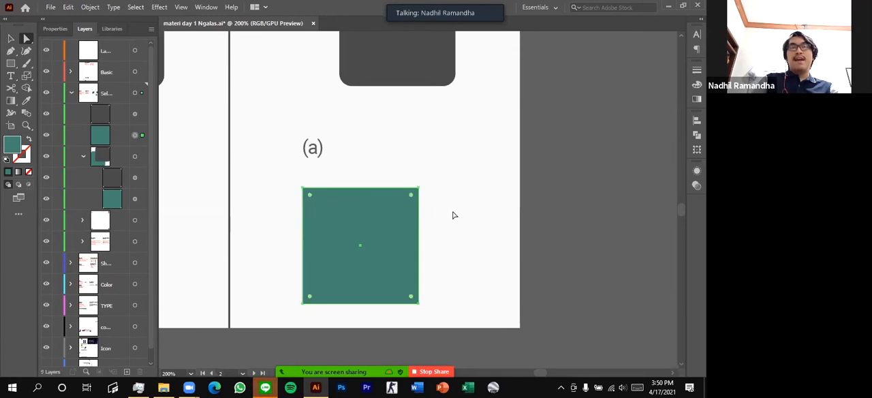
pyautogui.click(418, 190)
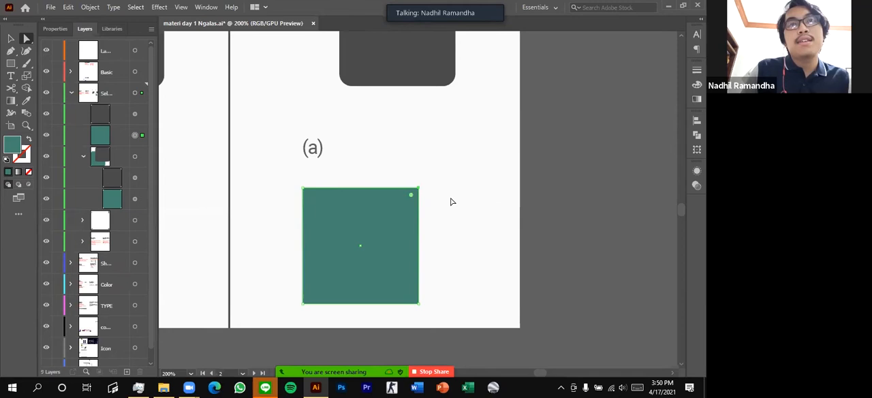
pyautogui.keyDown('shift'); pyautogui.click(304, 309); pyautogui.keyUp('shift')
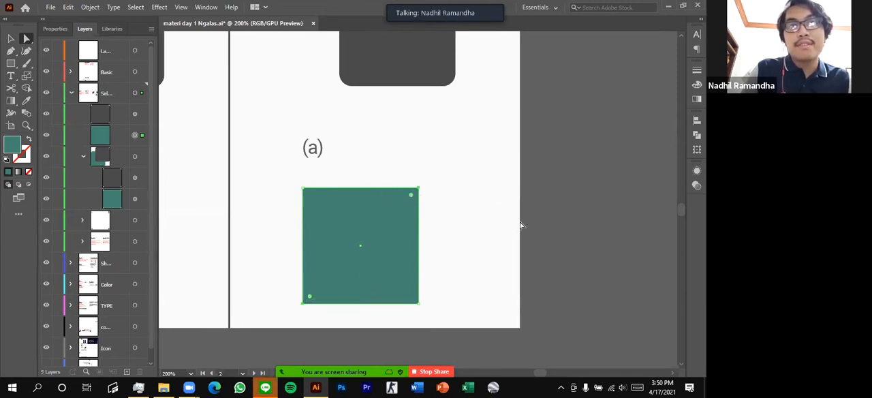
pyautogui.moveTo(412, 197); pyautogui.dragTo(288, 317)
pyautogui.click(430, 204)
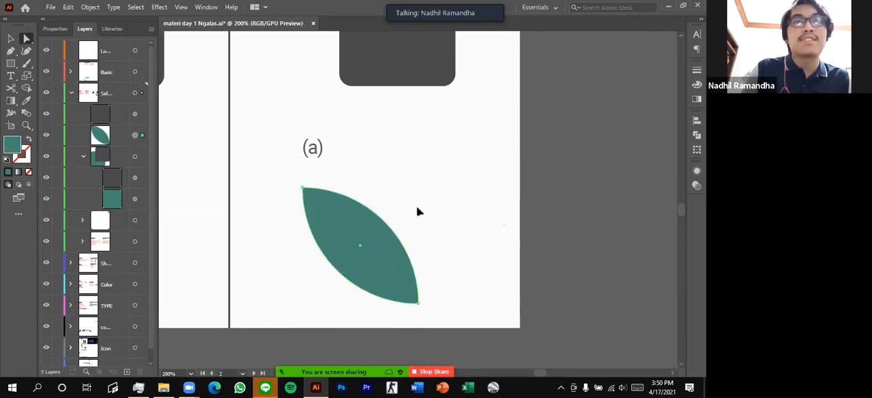
pyautogui.hotkey('ctrl', 'z')
pyautogui.click(481, 189)
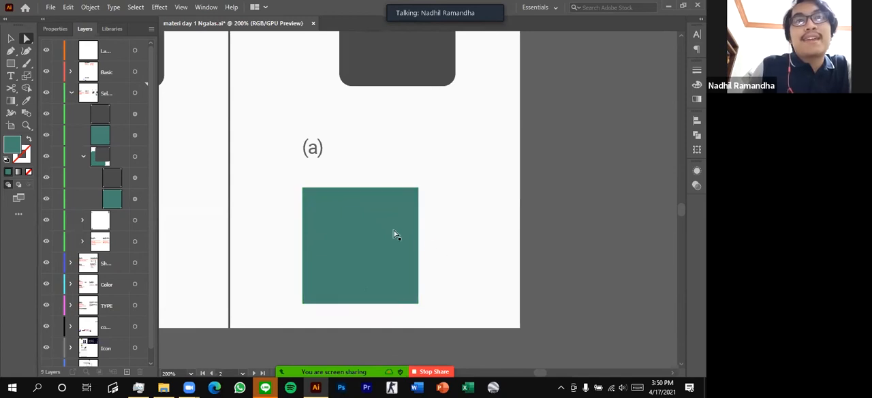
# Try pulling only the top-right corner point of the teal square outward and rounding it, and undo both changes
pyautogui.scroll(-1, 395, 146)
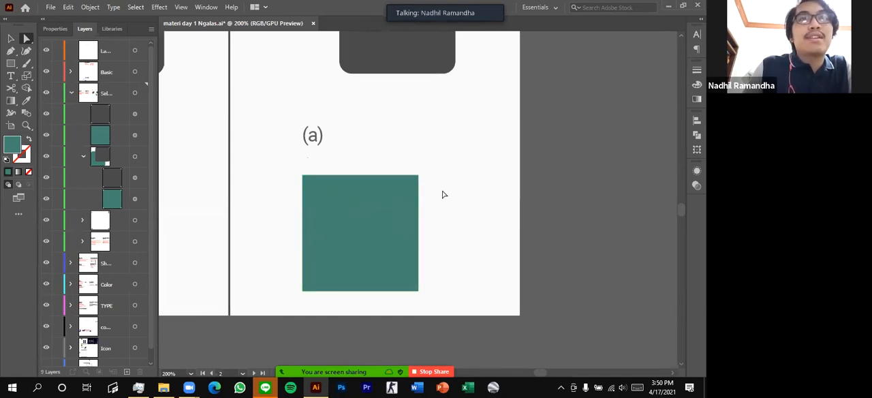
pyautogui.click(415, 178)
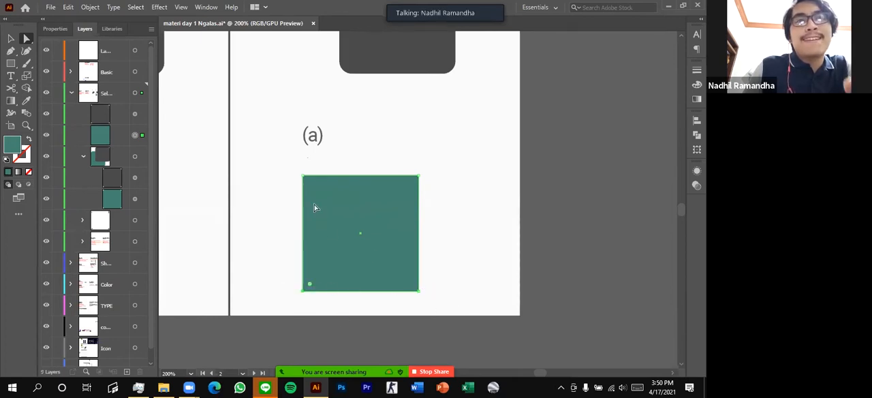
pyautogui.click(304, 177)
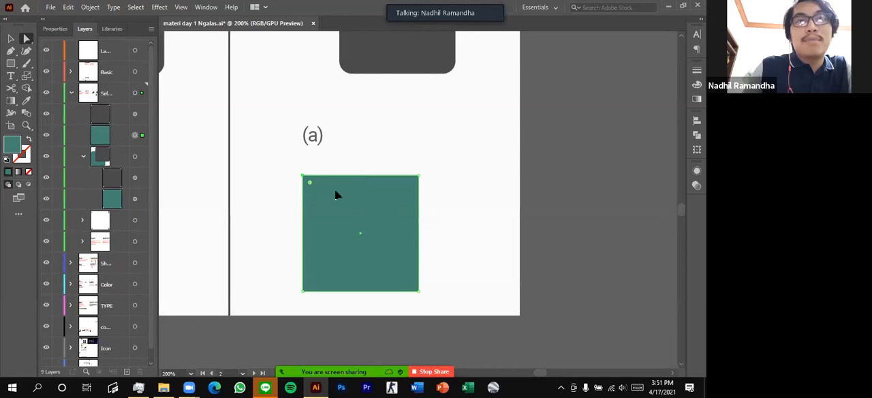
pyautogui.click(419, 177)
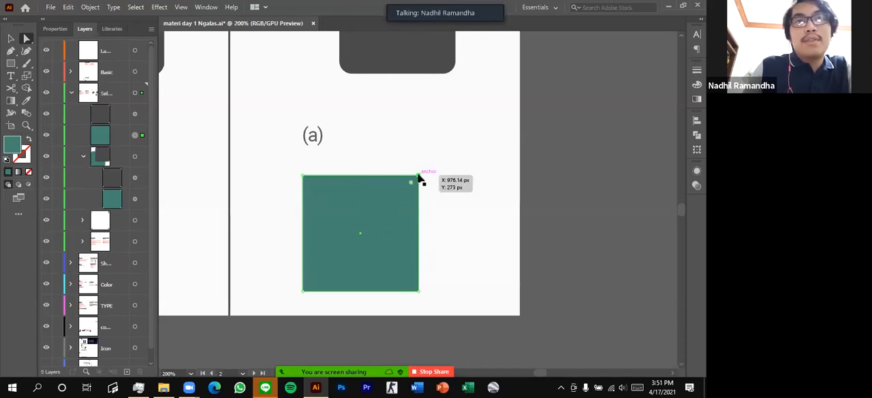
pyautogui.moveTo(411, 182); pyautogui.dragTo(480, 150)
pyautogui.moveTo(466, 161); pyautogui.dragTo(428, 188)
pyautogui.click(664, 129)
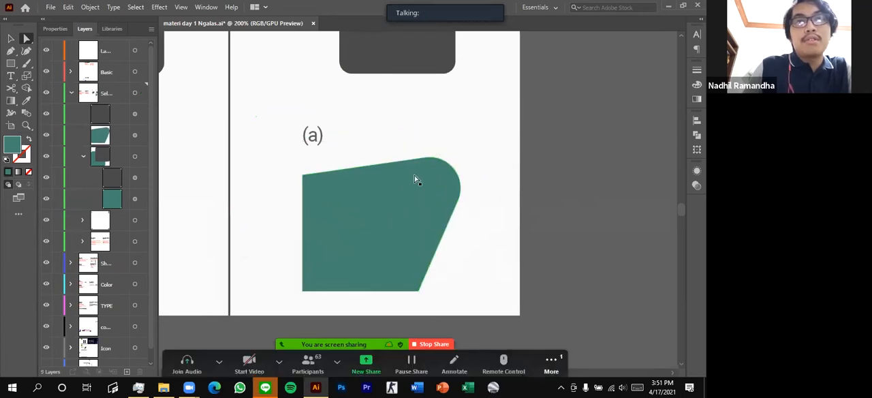
pyautogui.hotkey('ctrl', 'z')
pyautogui.hotkey('ctrl', 'z')
pyautogui.hotkey('ctrl', 'z')
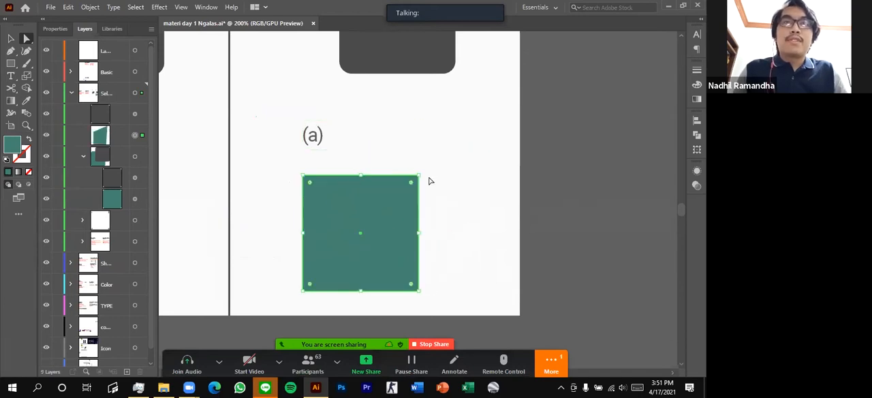
# Try reshaping the teal square into an irregular quadrilateral by moving each of its four corner points separately
pyautogui.moveTo(421, 178); pyautogui.dragTo(417, 145)
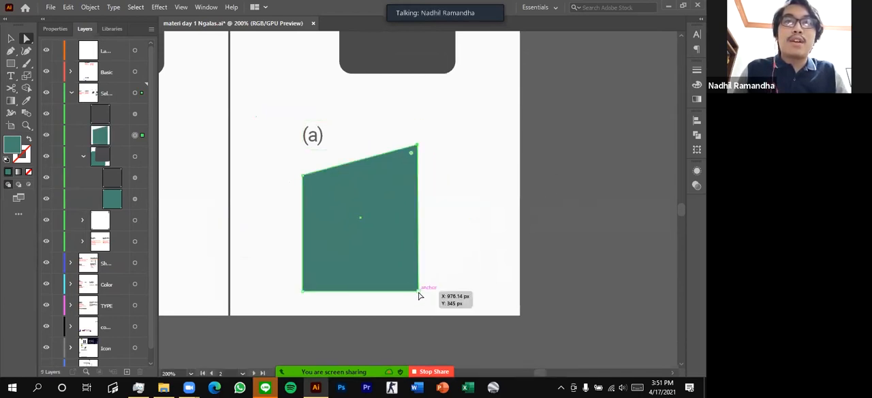
pyautogui.moveTo(419, 291); pyautogui.dragTo(444, 271)
pyautogui.moveTo(293, 288); pyautogui.dragTo(279, 272)
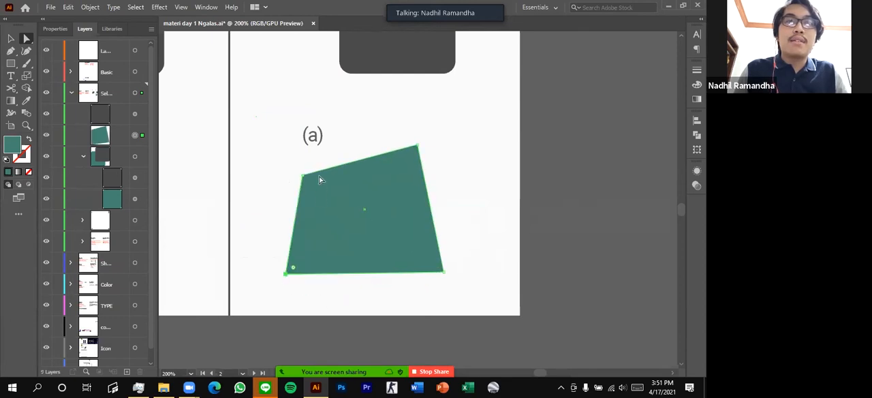
pyautogui.moveTo(304, 177); pyautogui.dragTo(314, 198)
pyautogui.click(462, 229)
pyautogui.keyDown('alt'); pyautogui.scroll(-2, 461, 229); pyautogui.keyUp('alt')
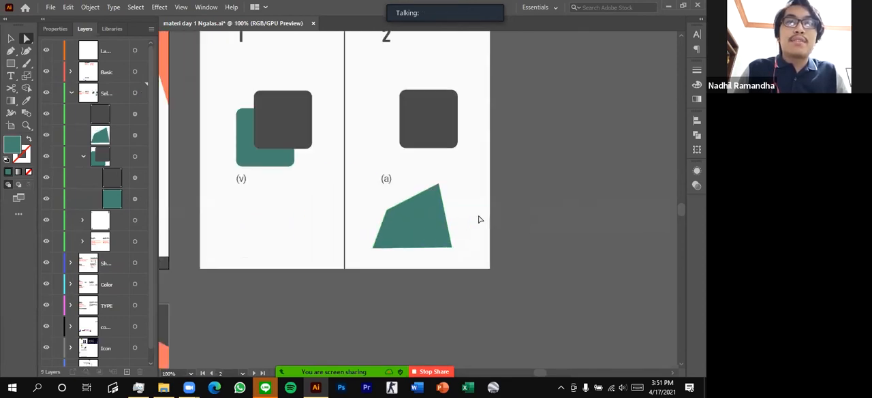
pyautogui.keyDown('alt'); pyautogui.scroll(1, 460, 238); pyautogui.keyUp('alt')
pyautogui.click(430, 210)
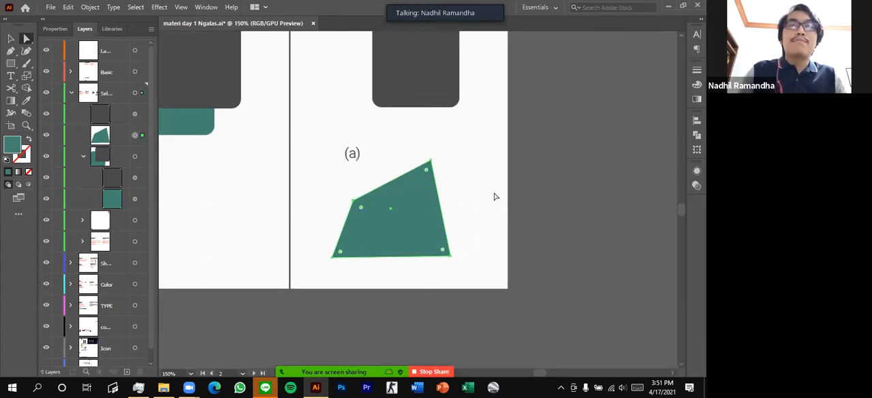
# Undo the moves of the teal shape's corner points and delete the whole shape below the (a) label
pyautogui.hotkey('ctrl', 'z')
pyautogui.hotkey('ctrl', 'z')
pyautogui.hotkey('ctrl', 'z')
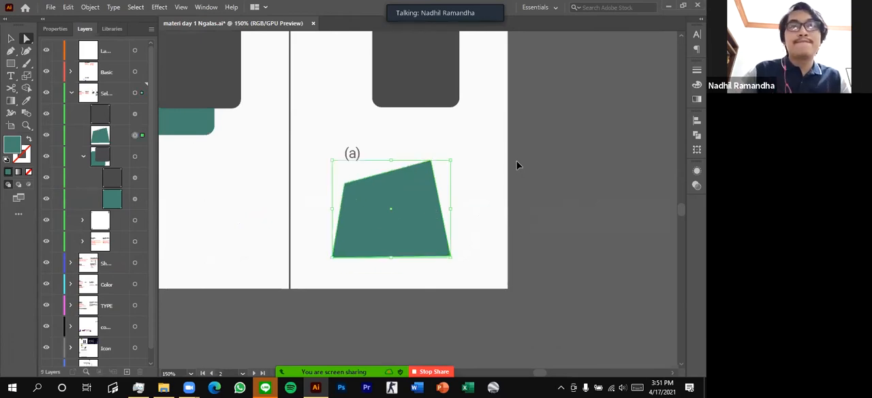
pyautogui.hotkey('ctrl', 'z')
pyautogui.hotkey('ctrl', 'z')
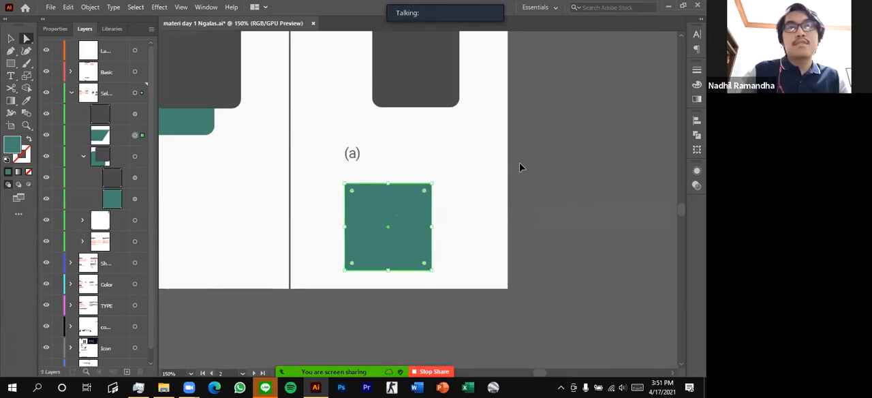
pyautogui.press('Delete')
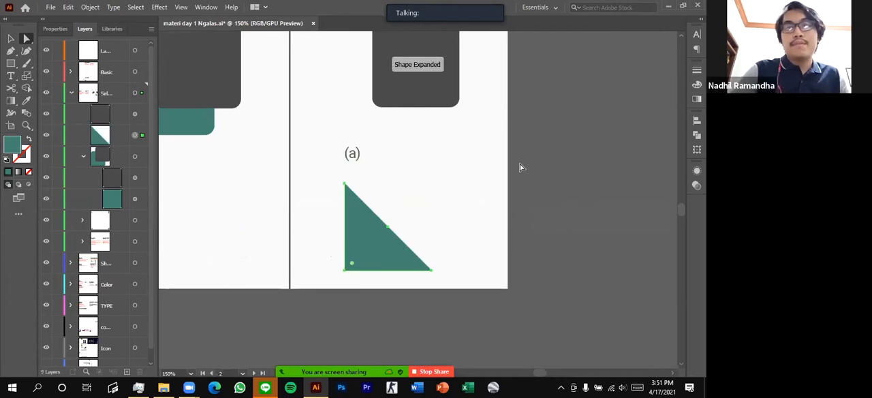
pyautogui.press('Delete')
# Go to the slide that covers the Shape Tool and Pen Tool
pyautogui.scroll(-4, 388, 186)
pyautogui.hscroll(-12, 386, 200)
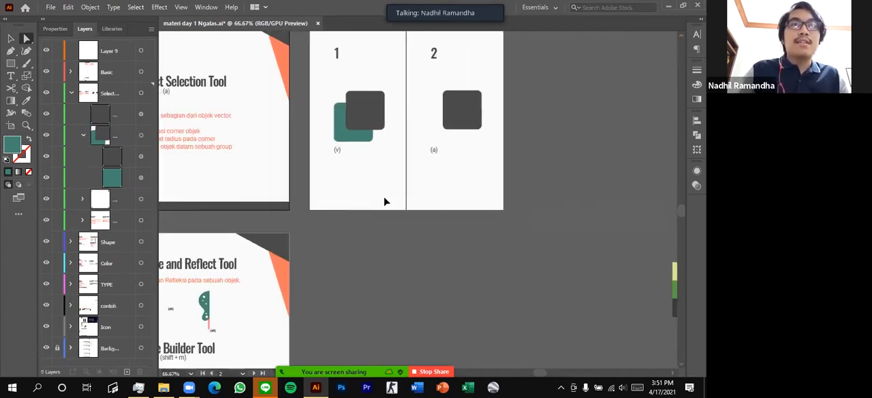
pyautogui.hscroll(-3, 373, 204)
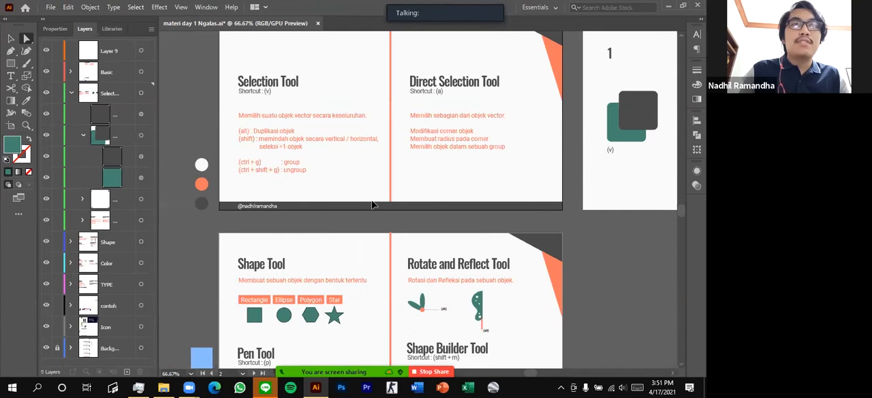
pyautogui.scroll(-8, 249, 167)
pyautogui.scroll(1, 263, 176)
pyautogui.scroll(-4, 265, 168)
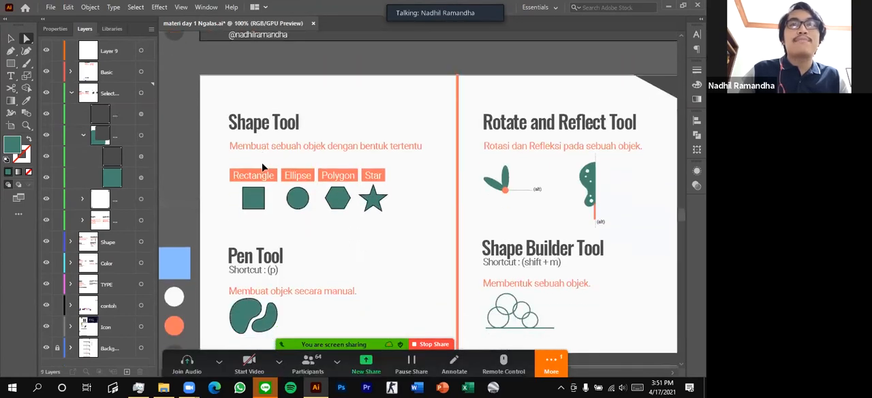
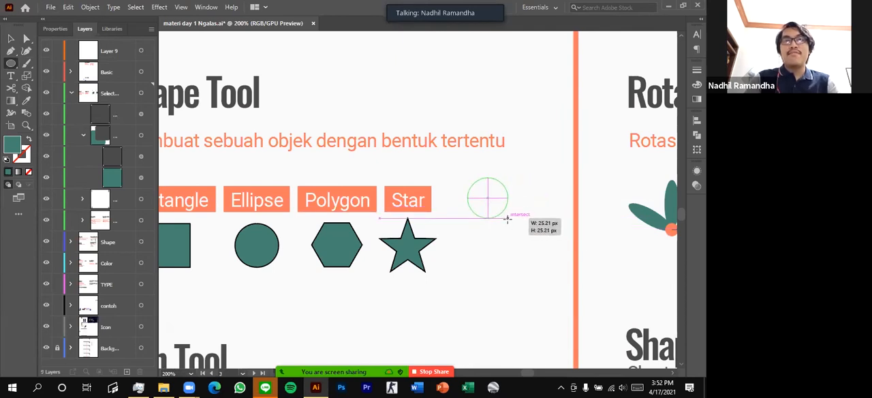
# Try drawing a circle and a wide, flattened ellipse beside the sample star, undoing each one
pyautogui.moveTo(514, 226)
pyautogui.mouseDown()
pyautogui.moveTo(557, 253)
pyautogui.moveTo(489, 198)
pyautogui.moveTo(569, 252)
pyautogui.moveTo(550, 236)
pyautogui.mouseUp()
pyautogui.hscroll(1, 485, 210)
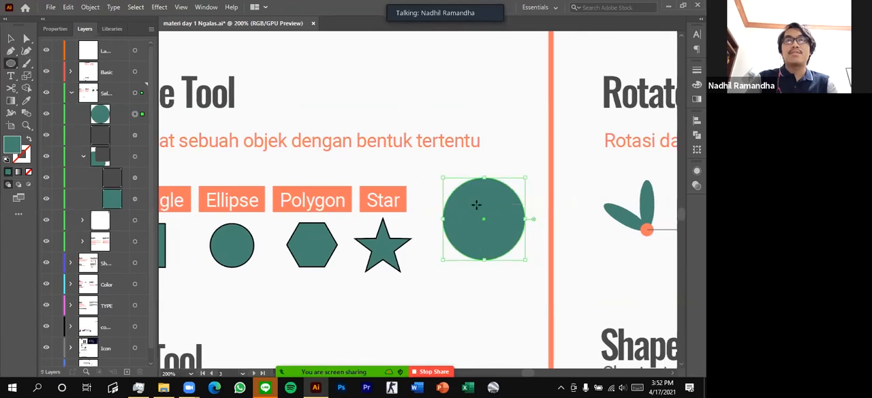
pyautogui.hotkey('ctrl', 'z')
pyautogui.moveTo(444, 173); pyautogui.dragTo(521, 207)
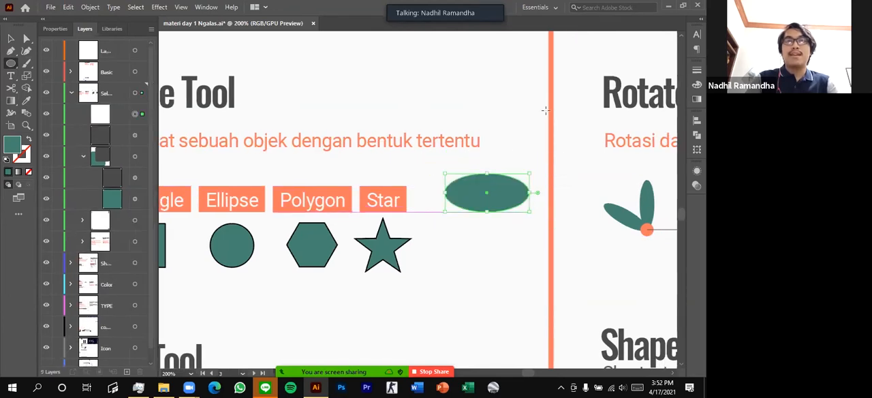
pyautogui.hotkey('ctrl', 'z')
# Draw another teal circle beside the sample star and delete it
pyautogui.scroll(-1, 488, 190)
pyautogui.hscroll(-1, 488, 190)
pyautogui.moveTo(470, 161); pyautogui.dragTo(537, 234)
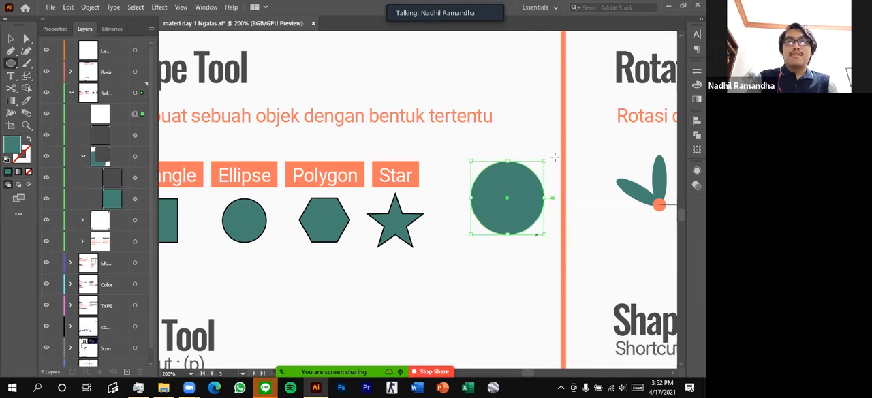
pyautogui.hscroll(-3, 486, 194)
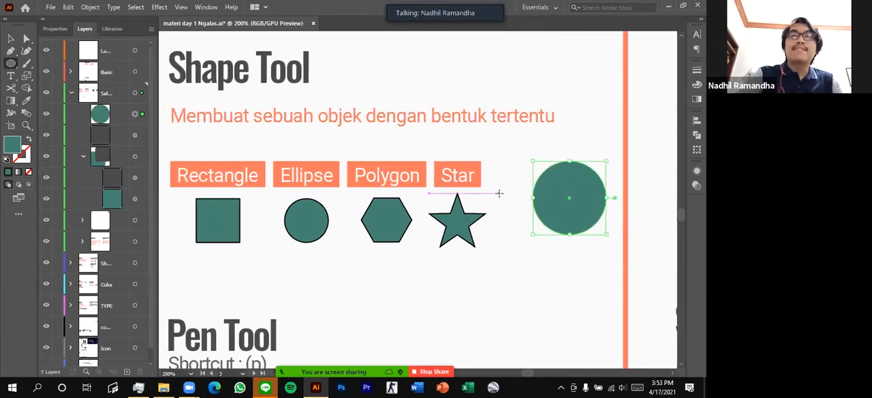
pyautogui.press('Delete')
# Try the Polygon tool by drawing a larger hexagon below the sample hexagon, and delete it
pyautogui.moveTo(10, 63); pyautogui.dragTo(58, 89)
pyautogui.scroll(-3, 341, 146)
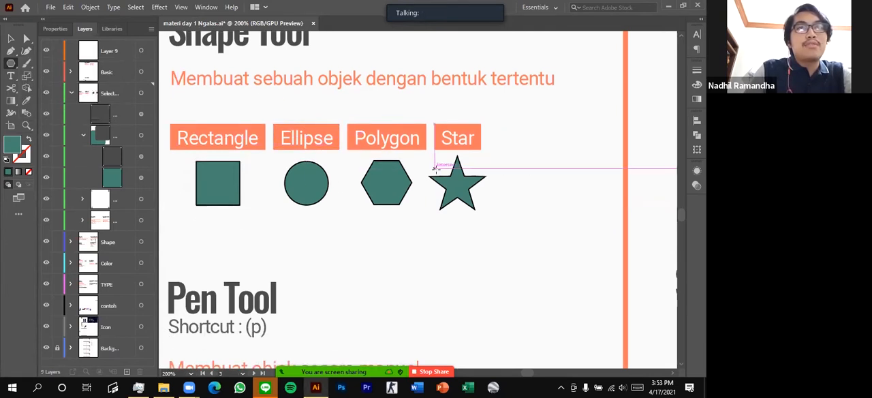
pyautogui.scroll(2, 487, 170)
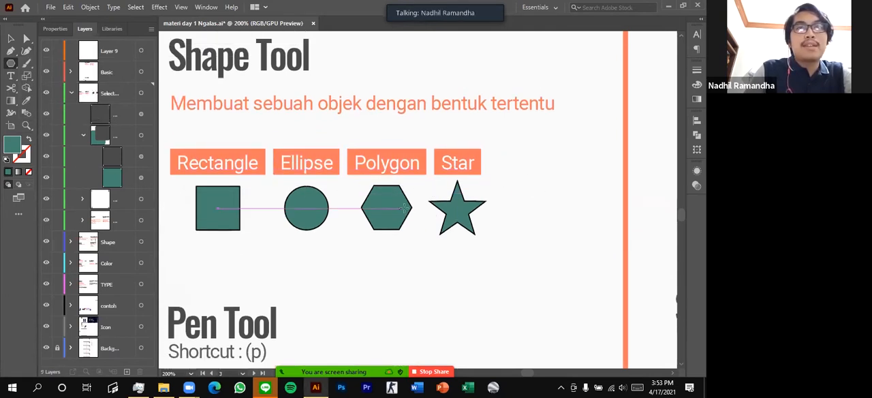
pyautogui.scroll(-1, 378, 223)
pyautogui.moveTo(378, 223); pyautogui.dragTo(415, 232)
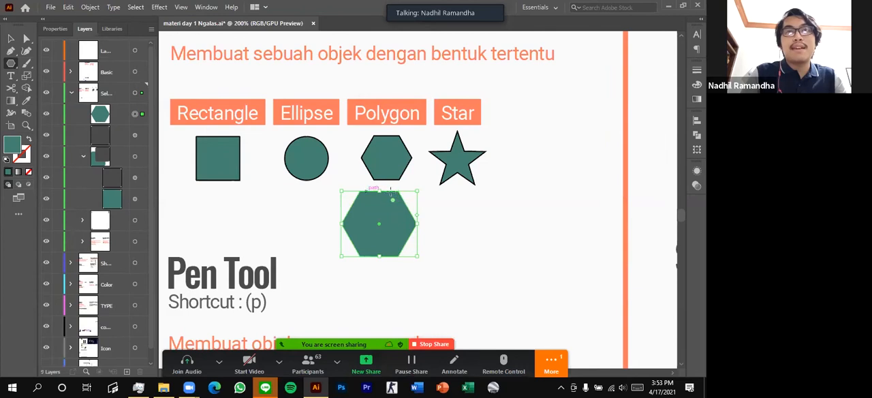
pyautogui.press('Delete')
# Create a polygon with 5 sides and a 23.4702 px radius below the sample hexagon
pyautogui.hscroll(3, 419, 212)
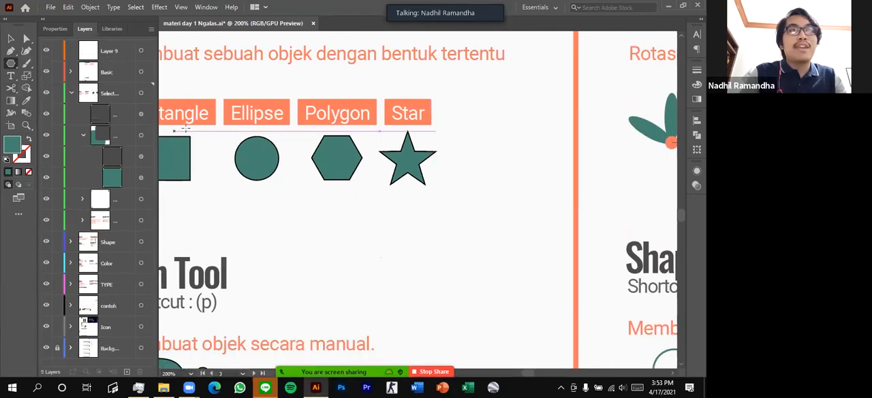
pyautogui.click(325, 233)
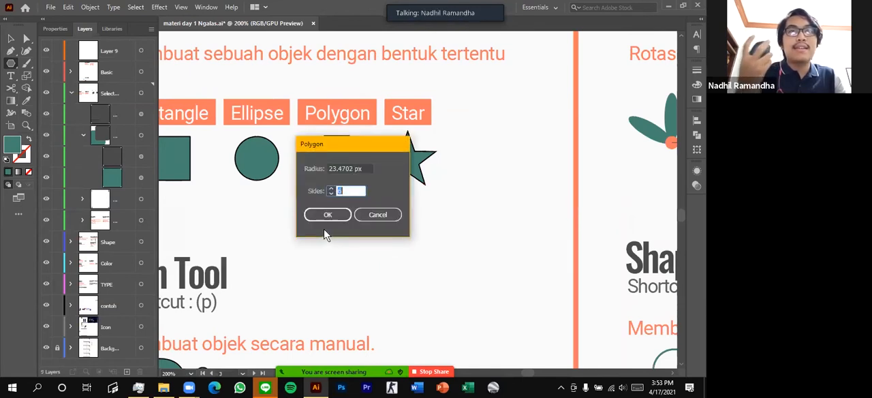
pyautogui.moveTo(328, 168); pyautogui.dragTo(380, 176)
pyautogui.click(332, 193)
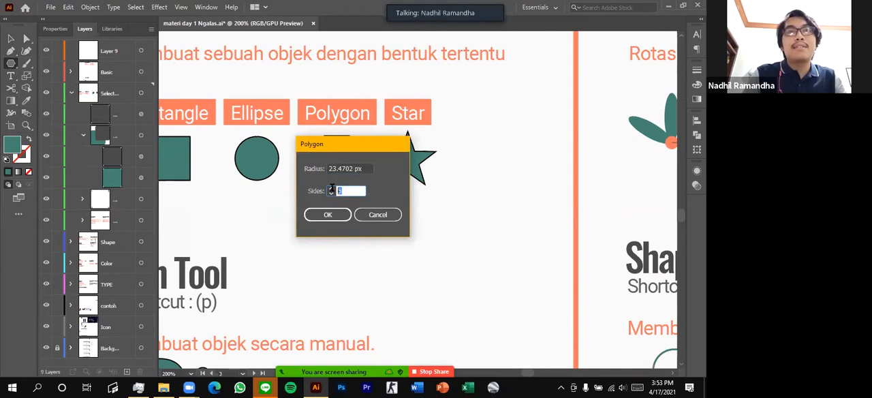
pyautogui.click(359, 191)
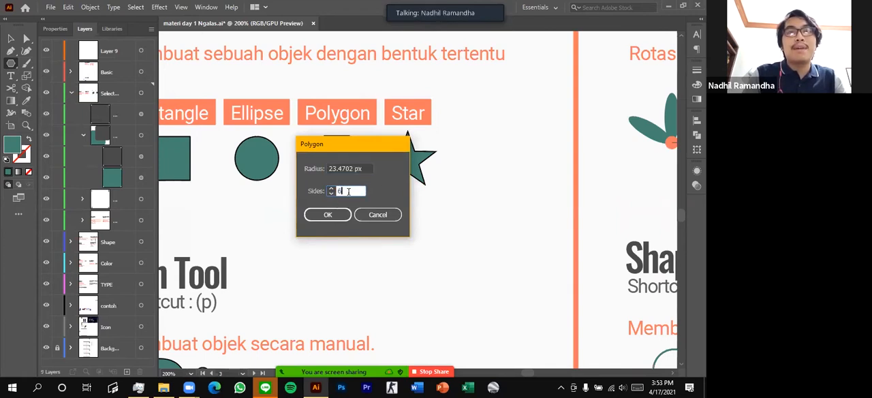
pyautogui.doubleClick(342, 191)
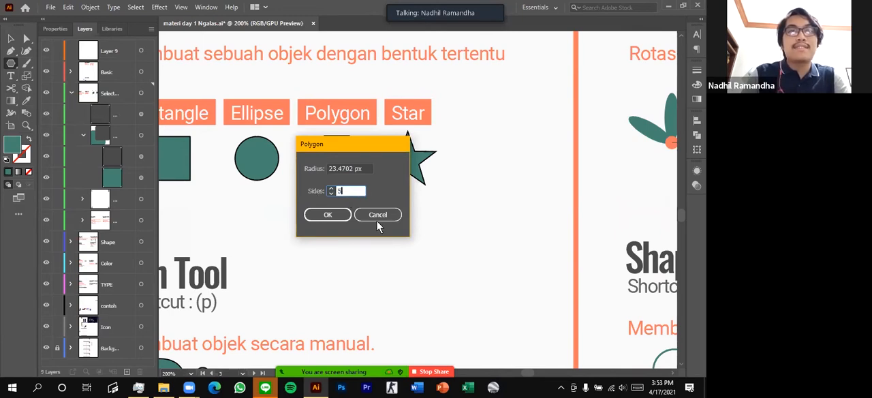
pyautogui.click(332, 214)
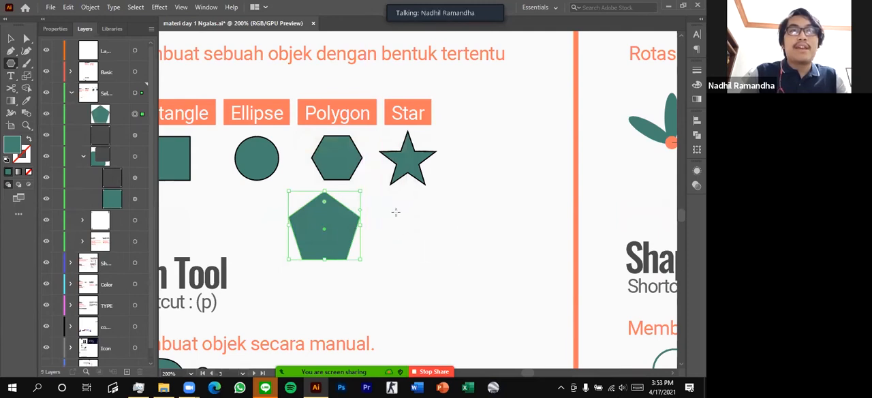
# Draw two more pentagons freehand, a large one beside the star and a small one below it
pyautogui.moveTo(462, 195); pyautogui.dragTo(495, 233)
pyautogui.scroll(-2, 409, 225)
pyautogui.moveTo(401, 223); pyautogui.dragTo(425, 248)
# Delete all three practice pentagons around the sample hexagon and star
pyautogui.press('a')
pyautogui.click(247, 176)
pyautogui.click(341, 196)
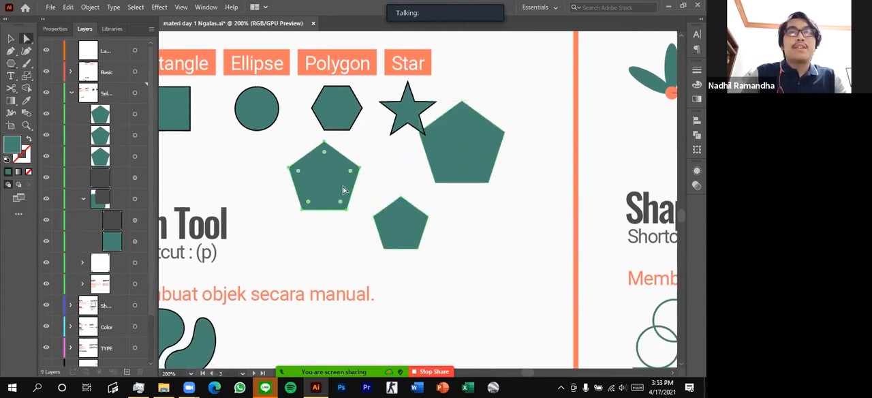
pyautogui.press('Delete')
pyautogui.click(414, 223)
pyautogui.press('Delete')
pyautogui.click(457, 164)
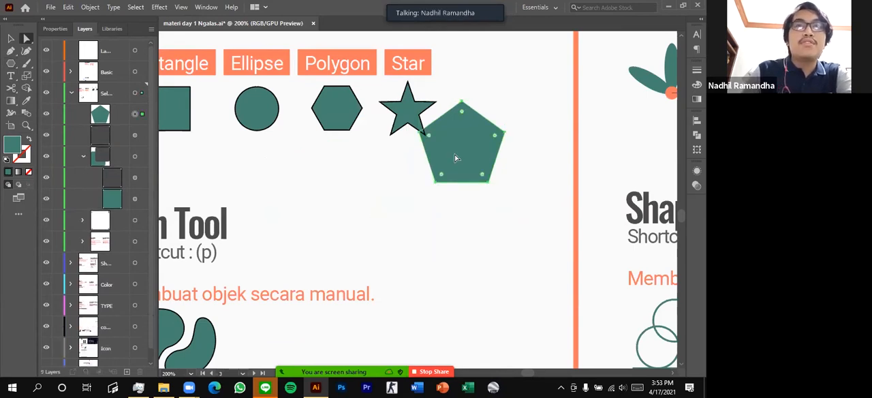
pyautogui.press('Delete')
# Show the object properties and draw a square about 23.4 px wide below the sample star with the Rectangle tool
pyautogui.scroll(1, 448, 157)
pyautogui.click(55, 28)
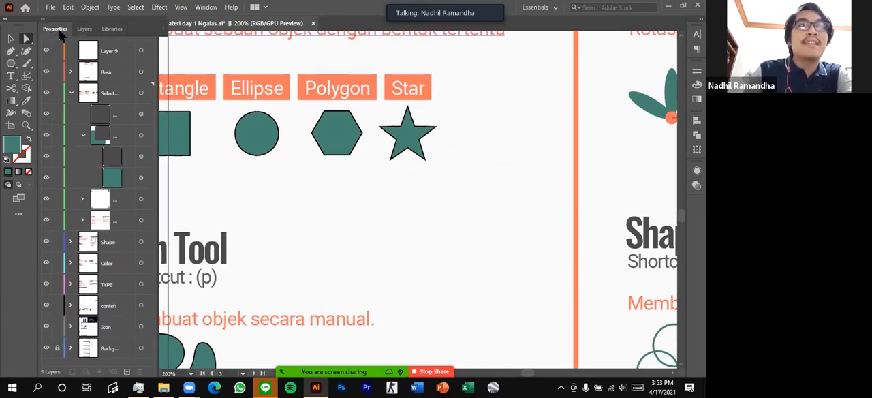
pyautogui.scroll(2, 363, 187)
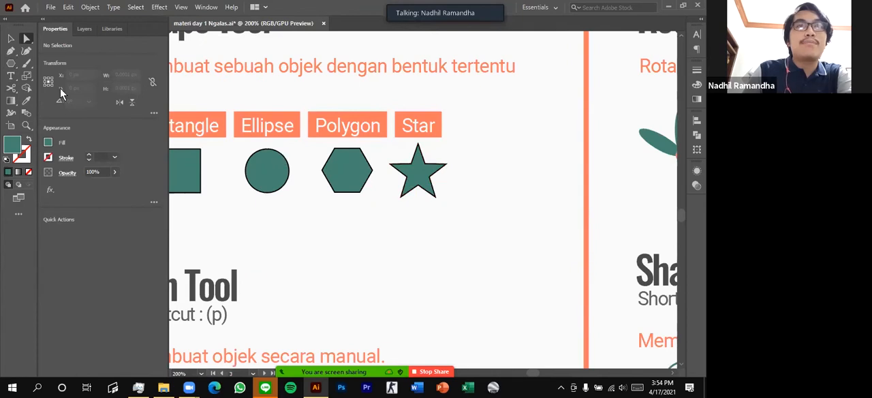
pyautogui.rightClick(11, 64)
pyautogui.click(42, 65)
pyautogui.moveTo(405, 219); pyautogui.dragTo(442, 255)
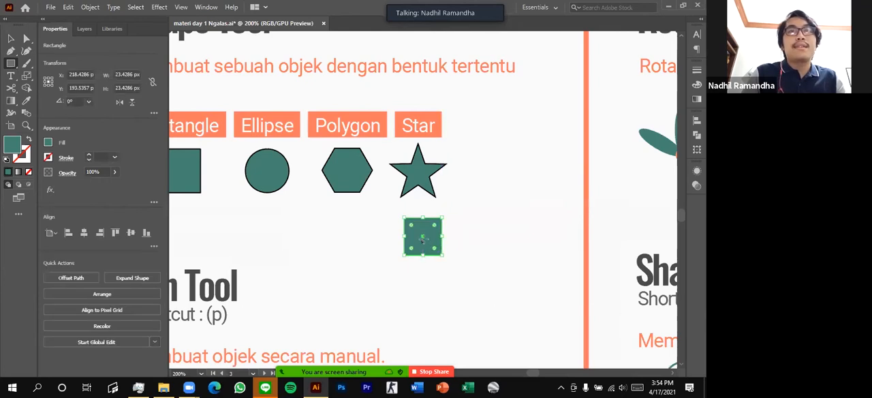
# Move the new square with the Selection tool to below the sample hexagon, at about X 163 px, Y 200 px
pyautogui.click(11, 40)
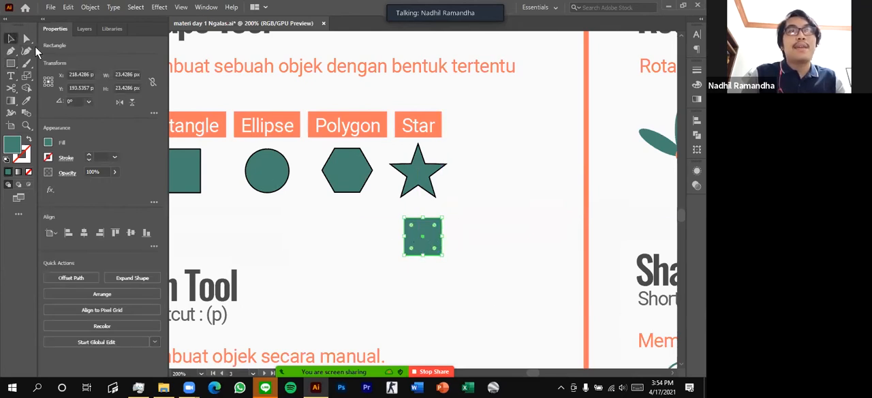
pyautogui.click(461, 215)
pyautogui.click(423, 236)
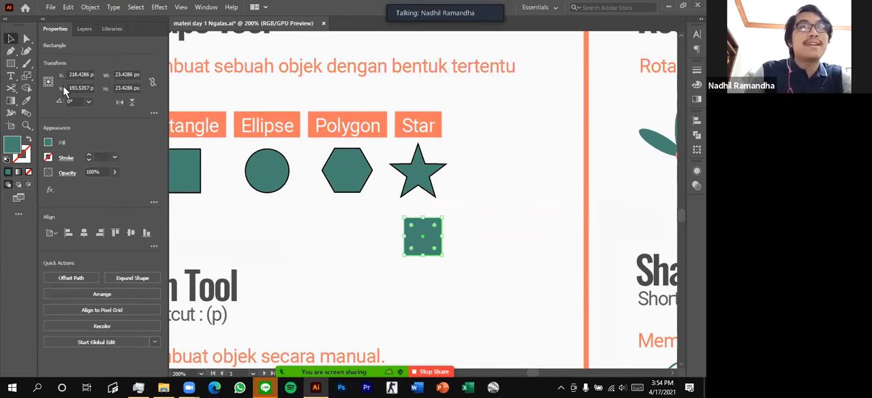
pyautogui.moveTo(418, 245); pyautogui.dragTo(329, 254)
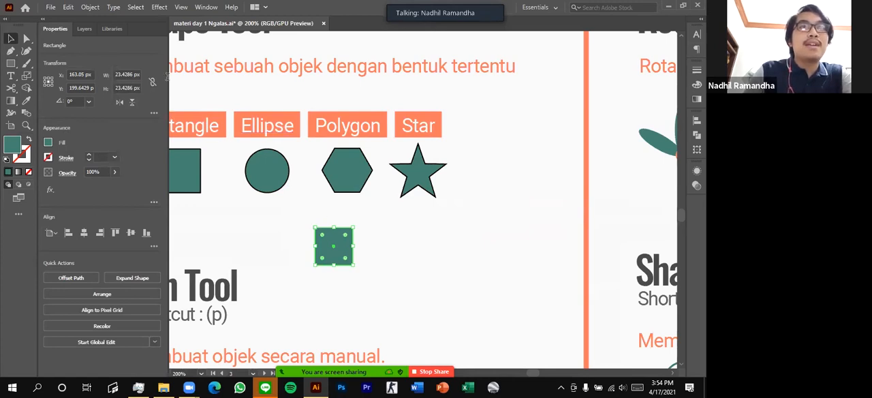
# Set the square's width to 40 px and its height to 30 px
pyautogui.moveTo(168, 77); pyautogui.dragTo(185, 76)
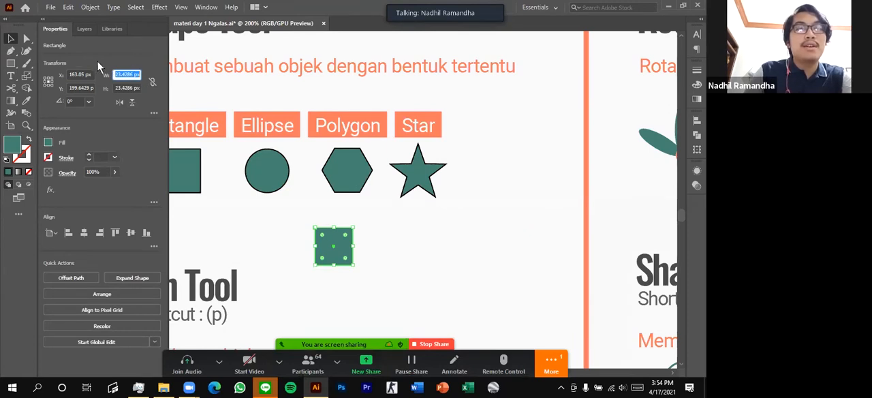
pyautogui.write('40')
pyautogui.press('Return')
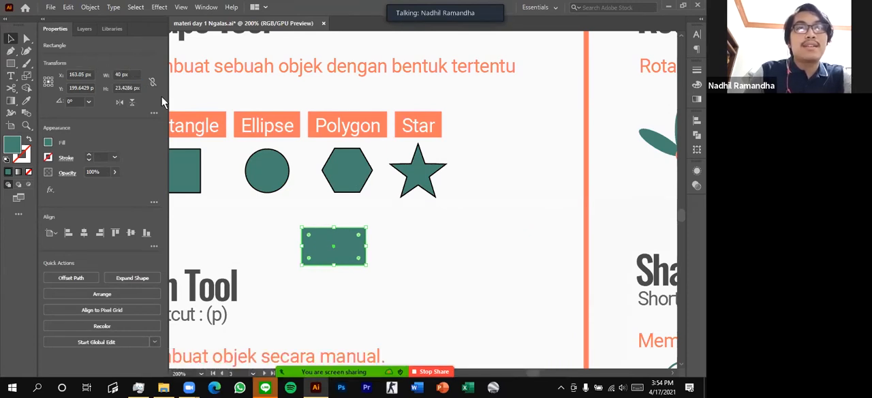
pyautogui.moveTo(116, 88); pyautogui.dragTo(166, 95)
pyautogui.write('30')
pyautogui.press('Return')
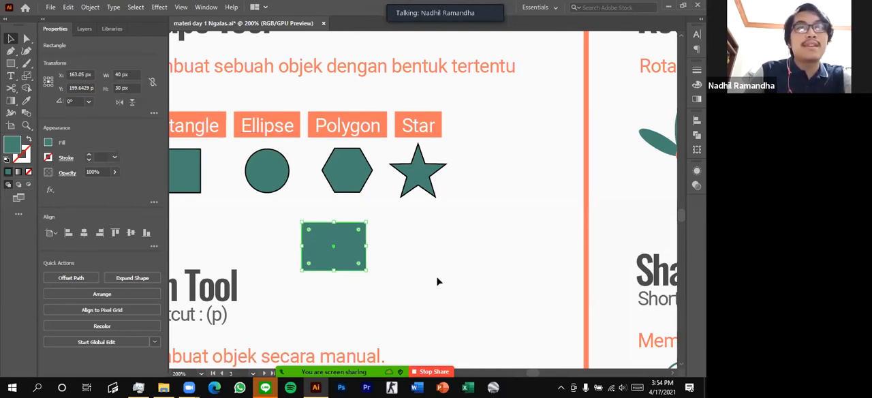
# Give the 40 by 30 px rectangle a 10 pt stroke, and reduce the stroke weight to 5 pt
pyautogui.click(394, 246)
pyautogui.click(358, 255)
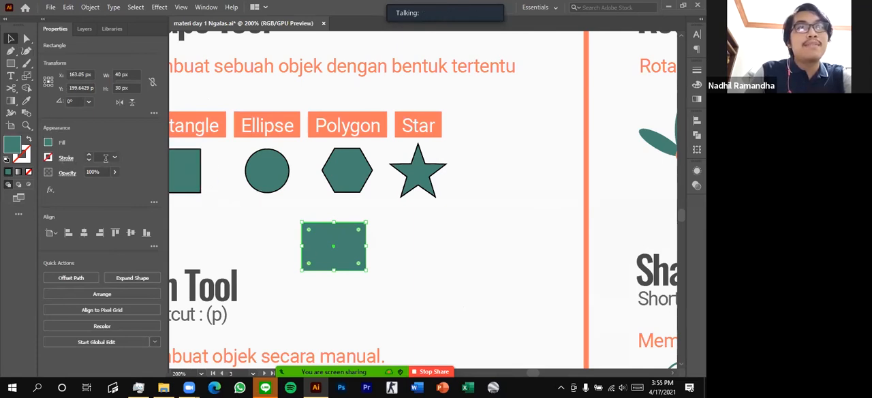
pyautogui.click(65, 159)
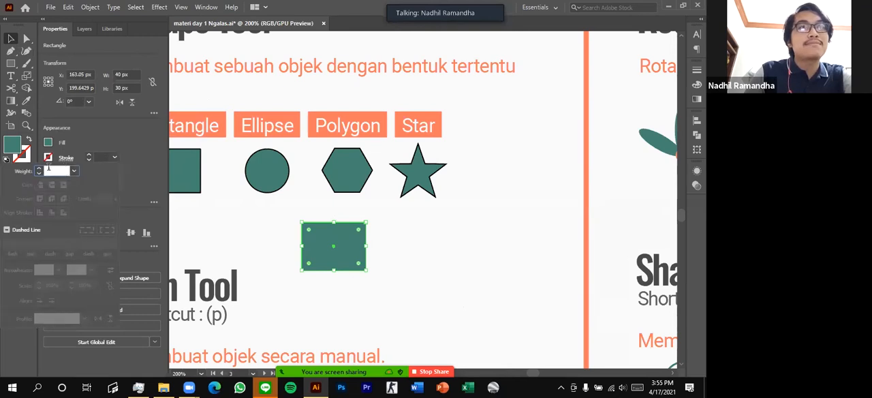
pyautogui.click(73, 171)
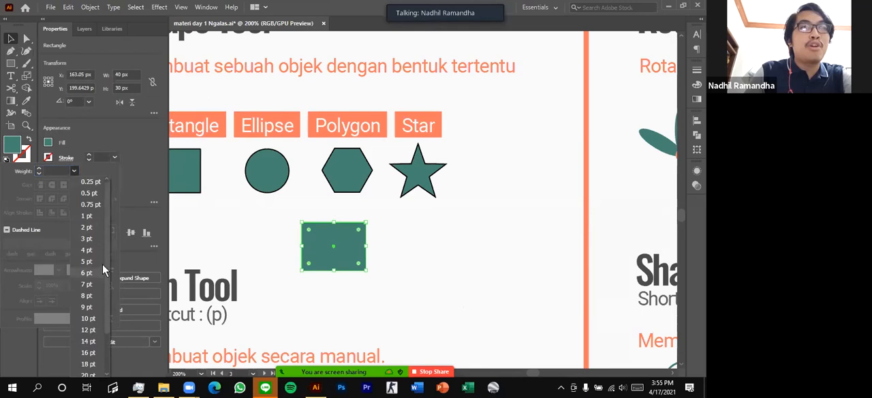
pyautogui.click(96, 318)
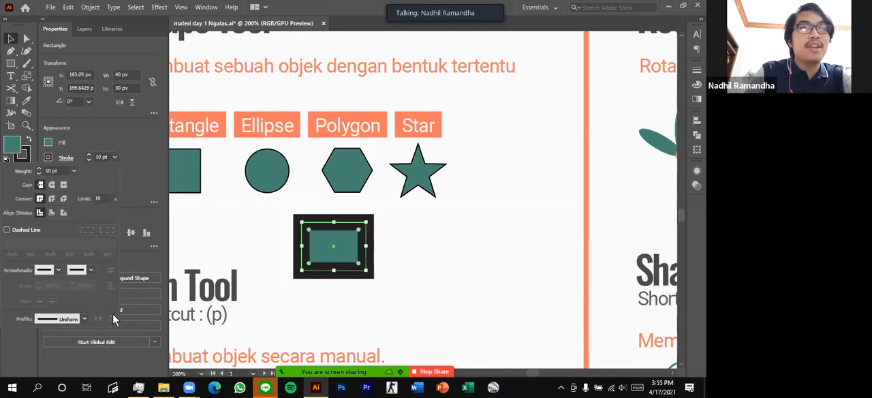
pyautogui.click(115, 158)
pyautogui.click(114, 158)
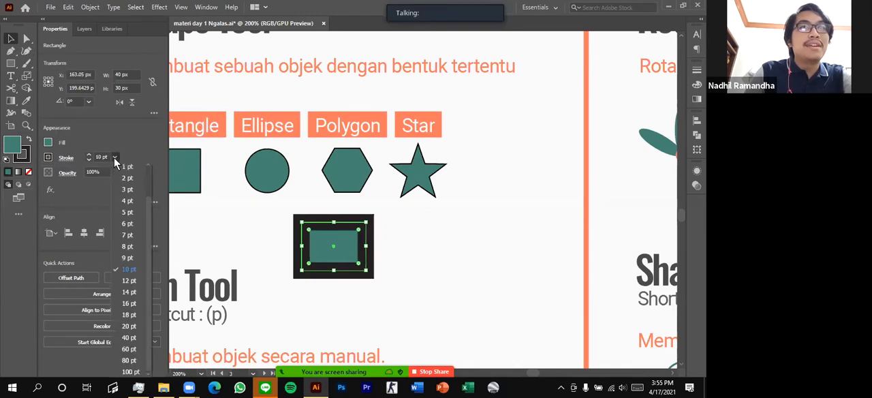
pyautogui.click(127, 212)
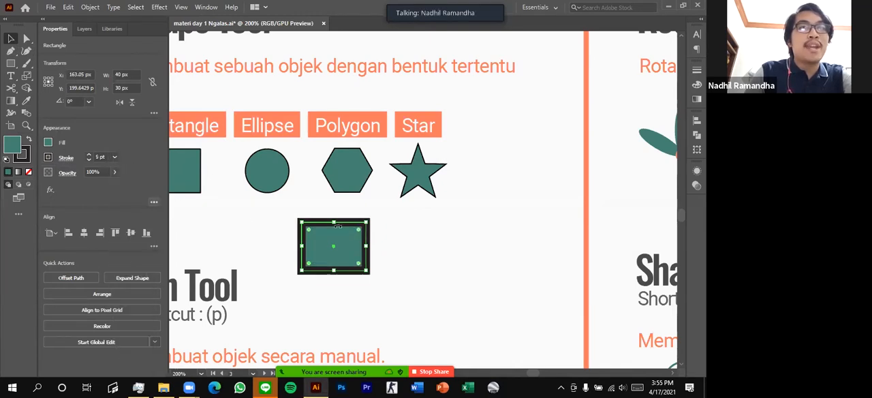
# Change the rectangle's fill to pink with the RGB sliders, using R 255, G 52, B 119
pyautogui.click(48, 144)
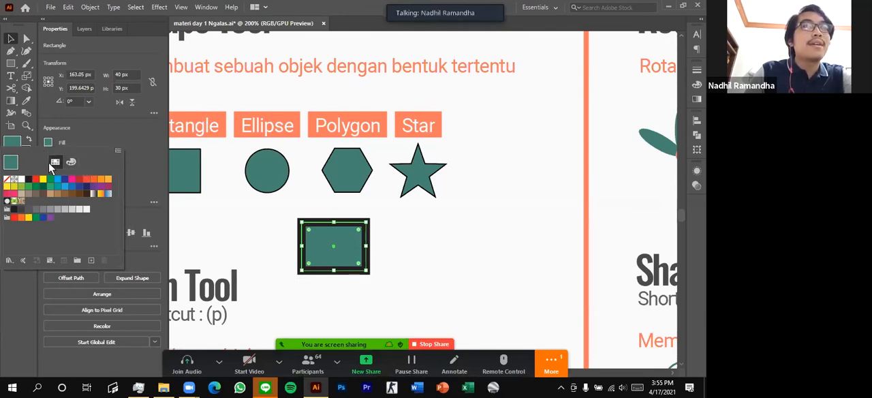
pyautogui.click(71, 162)
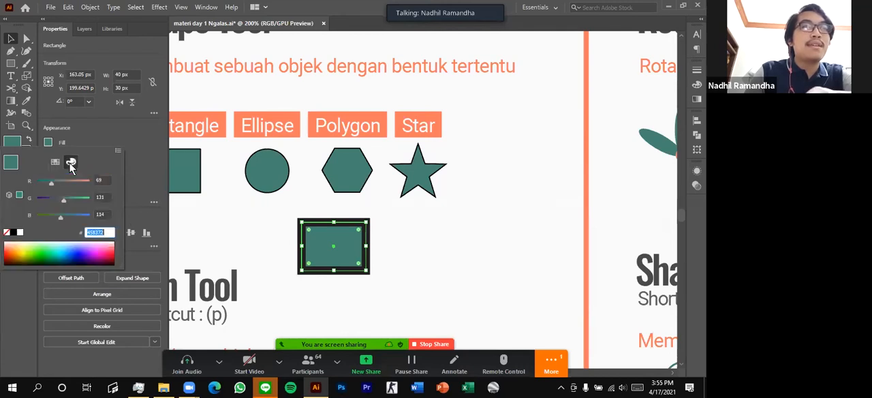
pyautogui.click(71, 182)
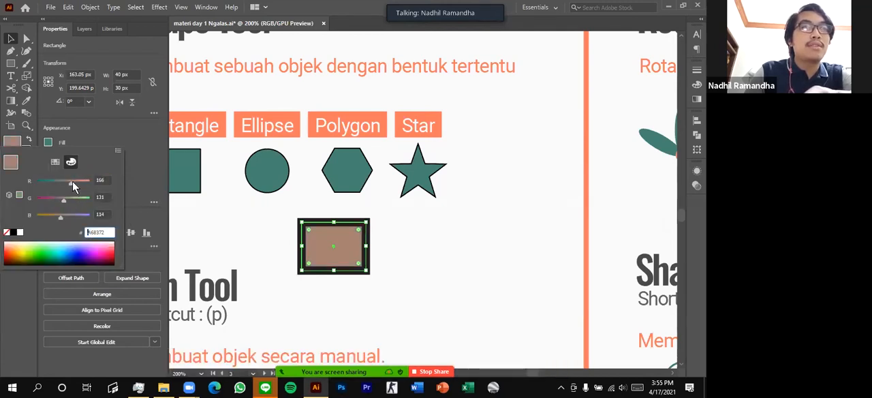
pyautogui.moveTo(73, 181); pyautogui.dragTo(124, 189)
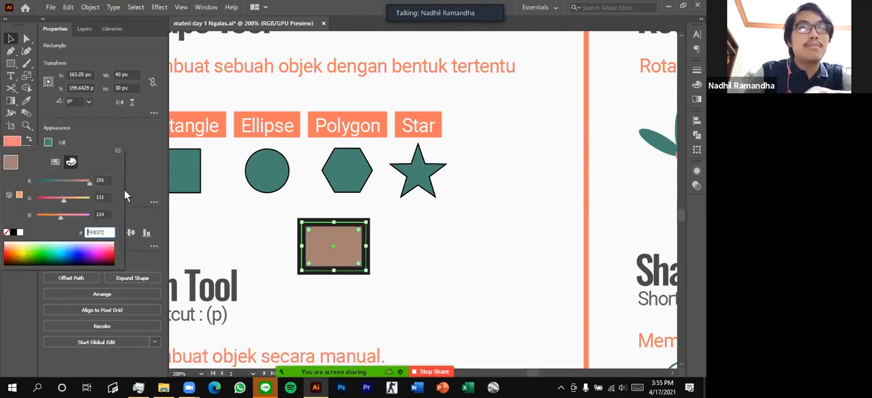
pyautogui.click(48, 198)
pyautogui.moveTo(68, 214); pyautogui.dragTo(63, 214)
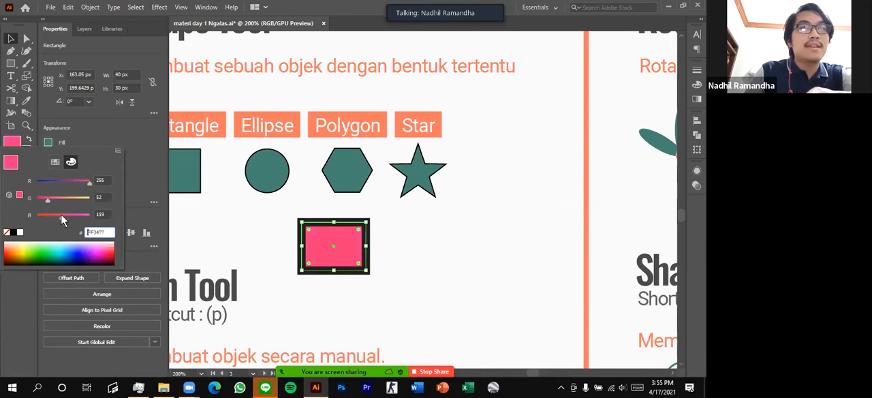
# Try light and dark green on the rectangle's stroke, and give it a yellow swatch
pyautogui.click(105, 135)
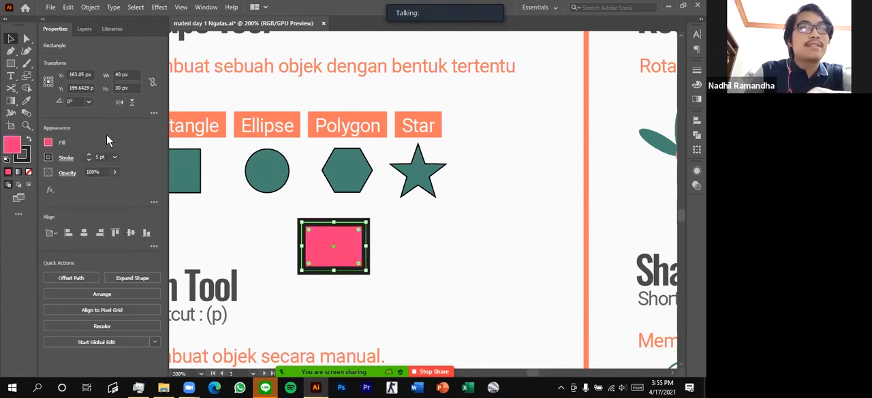
pyautogui.click(49, 159)
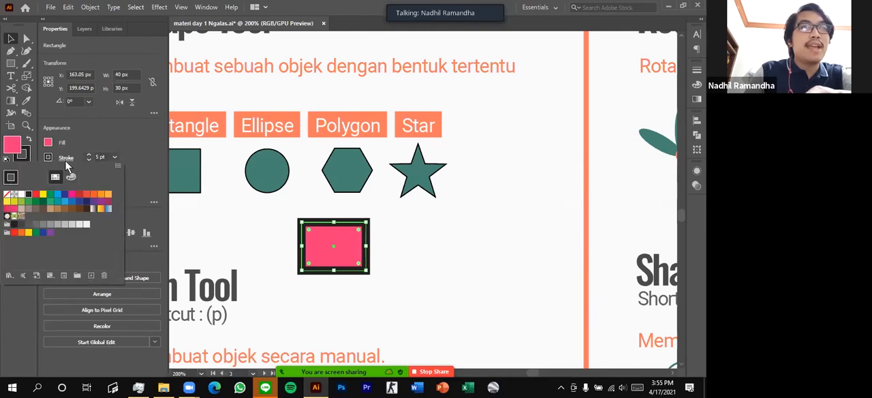
pyautogui.click(23, 203)
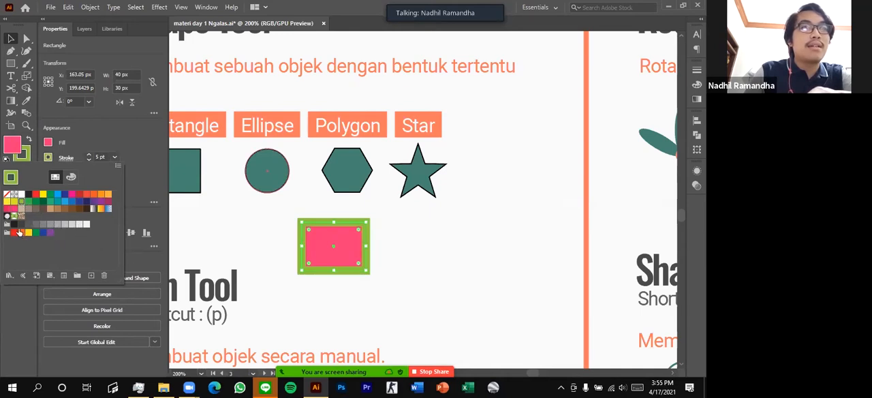
pyautogui.click(37, 235)
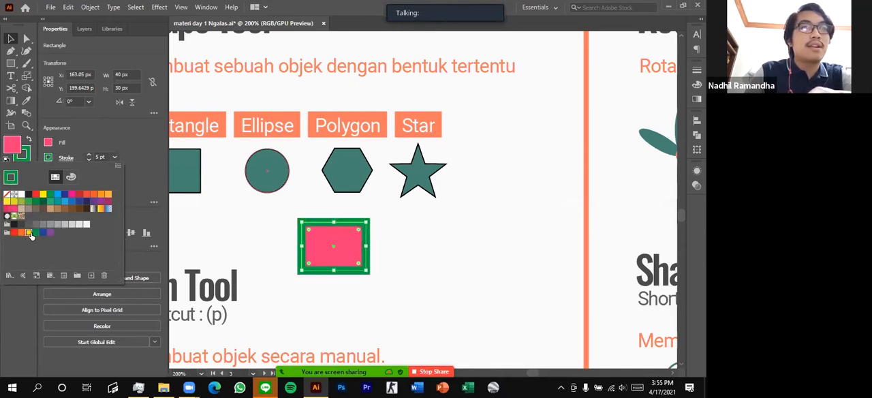
pyautogui.click(28, 233)
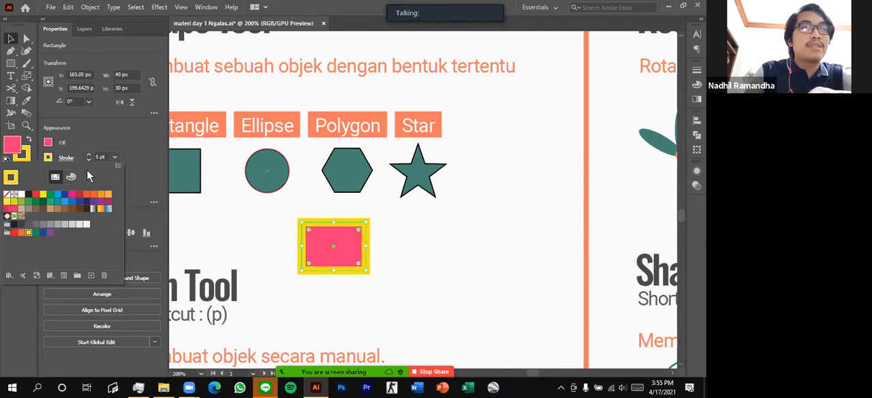
# Shift the rectangle's stroke to amber with the RGB sliders, using R 255, G 194, B 23
pyautogui.click(71, 177)
pyautogui.click(72, 214)
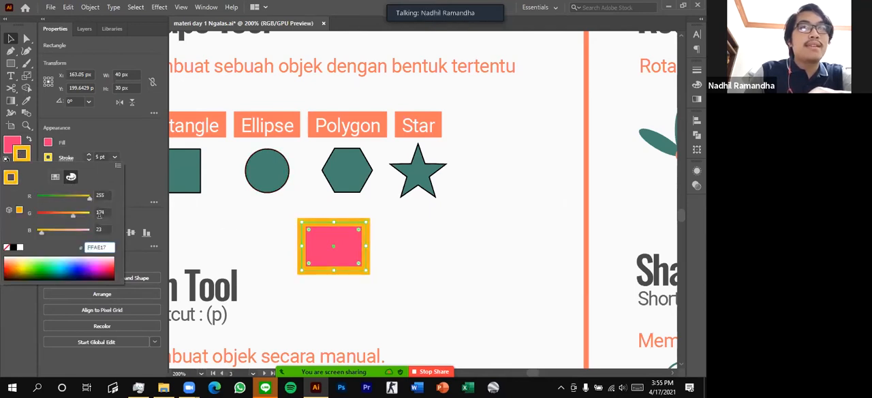
pyautogui.click(352, 279)
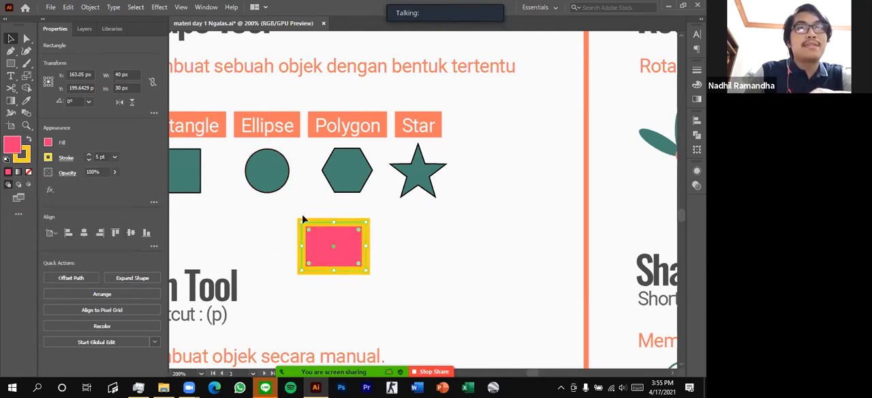
pyautogui.click(324, 268)
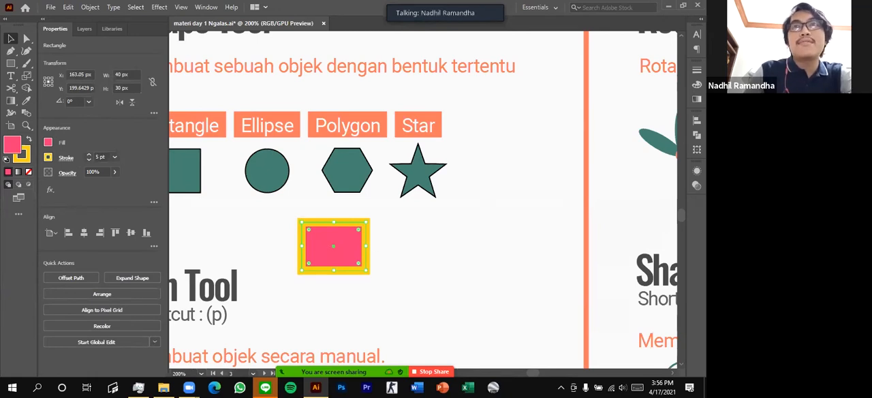
# Expand the collapsed panel dock, show the color sliders, and set the rectangle fill's green value to 69
pyautogui.click(701, 19)
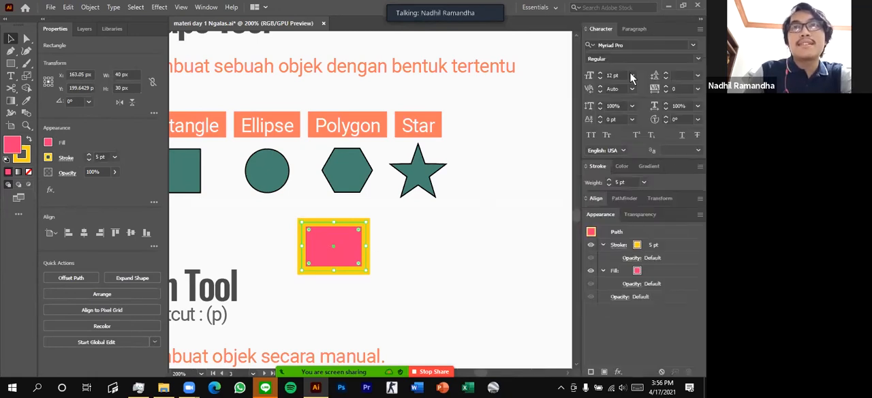
pyautogui.click(623, 166)
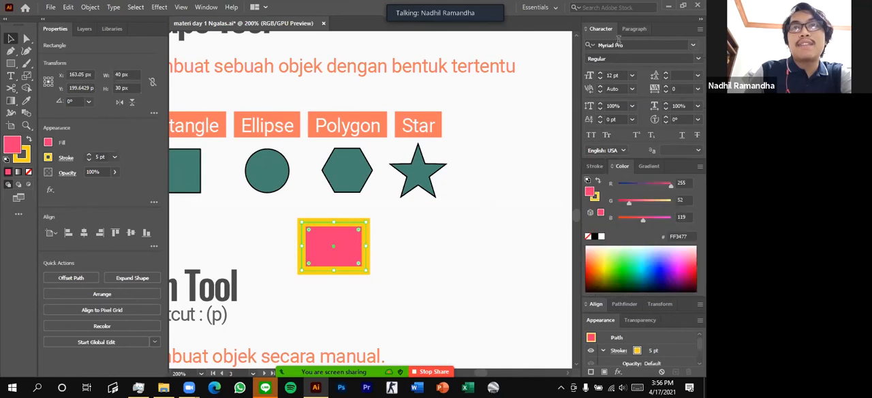
pyautogui.click(589, 32)
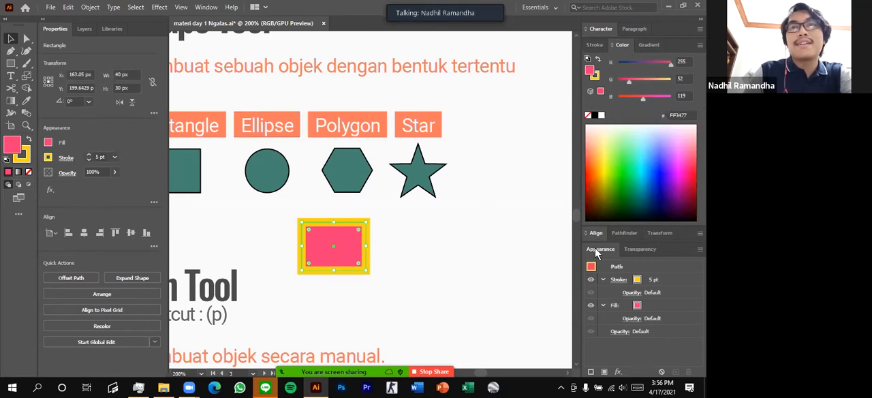
pyautogui.click(644, 78)
pyautogui.moveTo(626, 77)
pyautogui.mouseDown()
pyautogui.moveTo(670, 79)
pyautogui.moveTo(633, 79)
pyautogui.mouseUp()
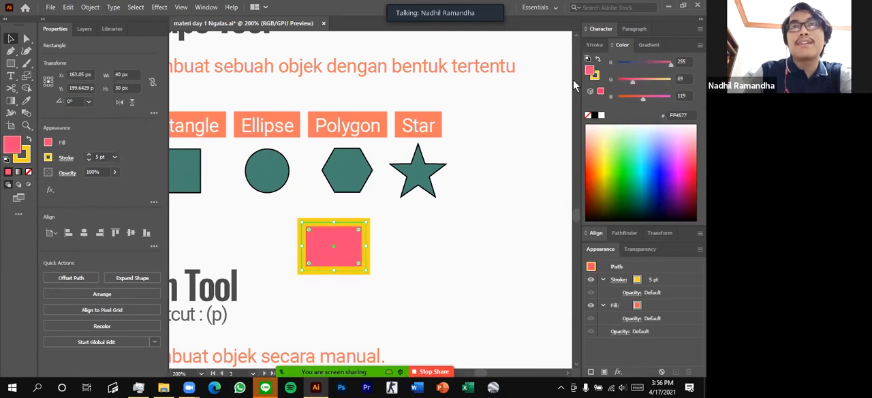
# Make the stroke the active color and show the full set of stroke options
pyautogui.click(595, 76)
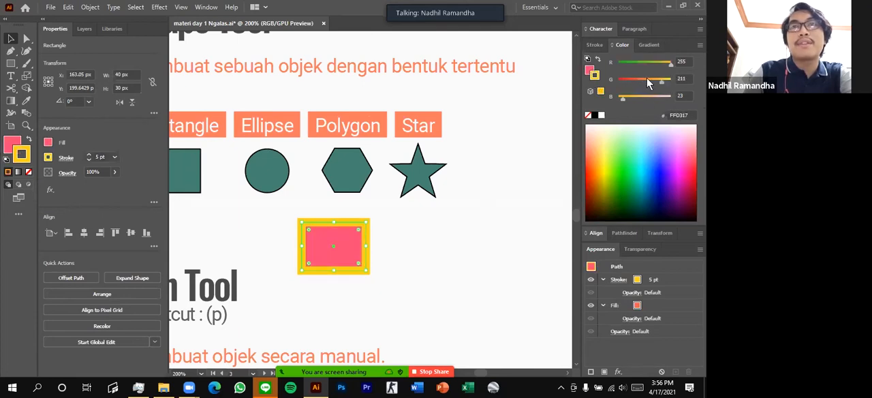
pyautogui.click(596, 45)
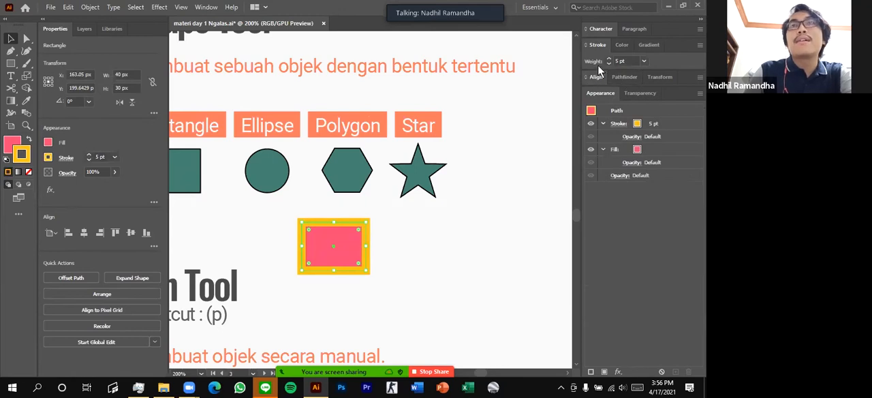
pyautogui.rightClick(591, 48)
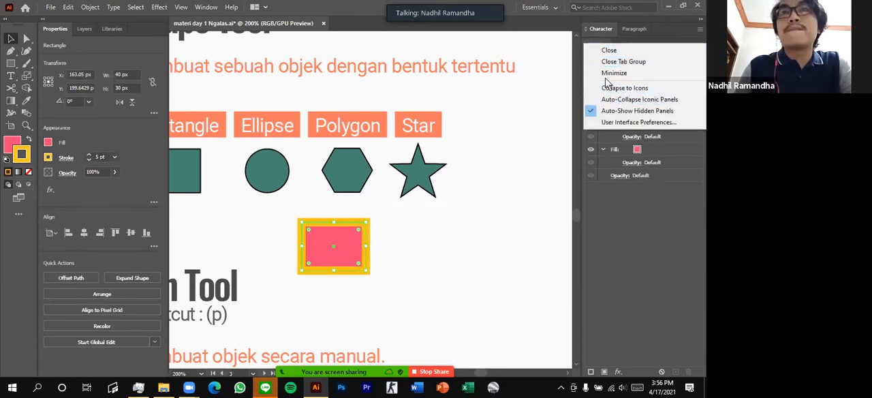
pyautogui.click(643, 229)
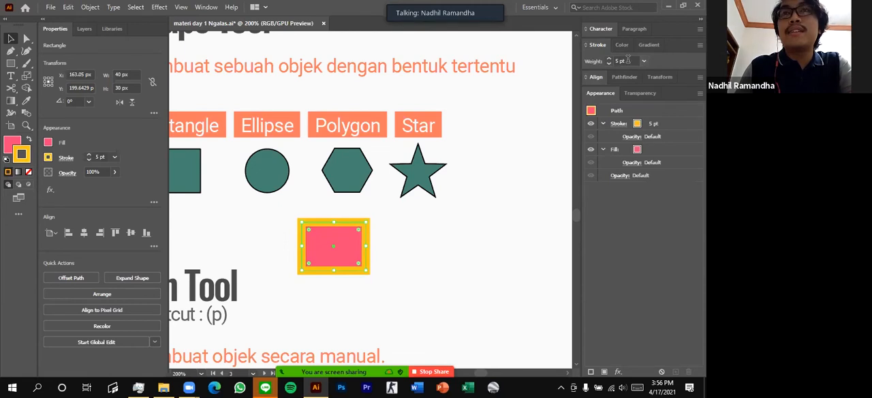
pyautogui.click(700, 46)
pyautogui.click(665, 49)
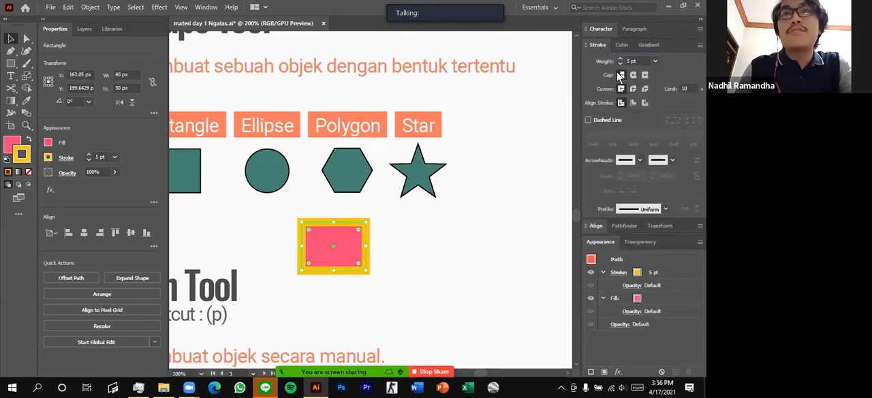
# Compare the miter and round joins on the rectangle's stroke, and keep the round join
pyautogui.click(378, 235)
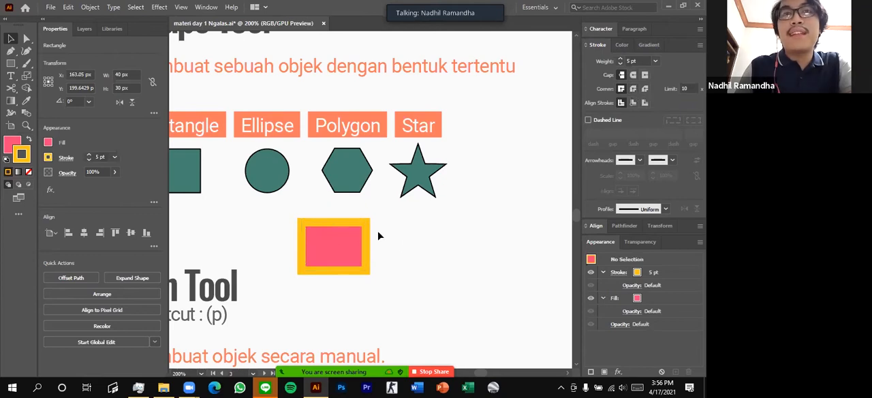
pyautogui.click(346, 251)
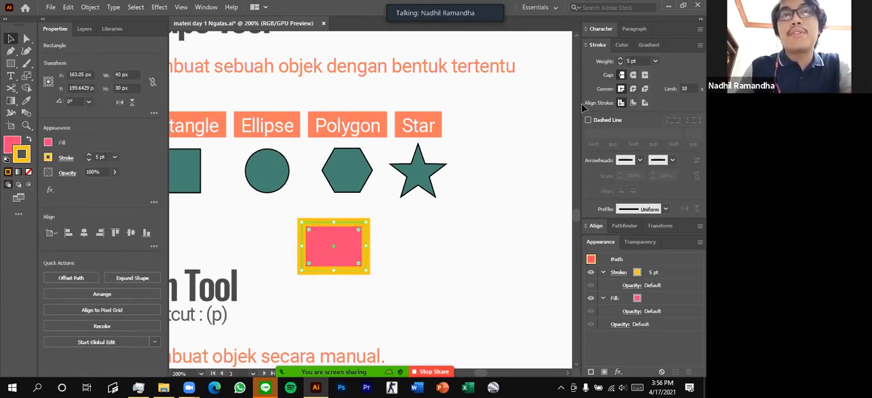
pyautogui.click(633, 90)
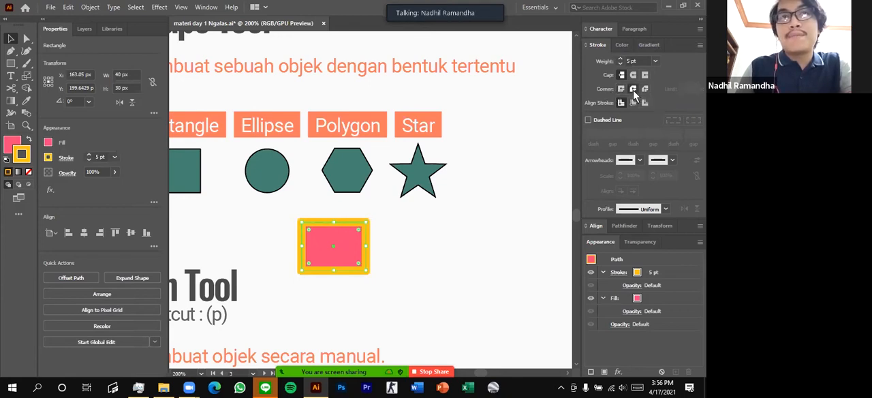
pyautogui.click(402, 237)
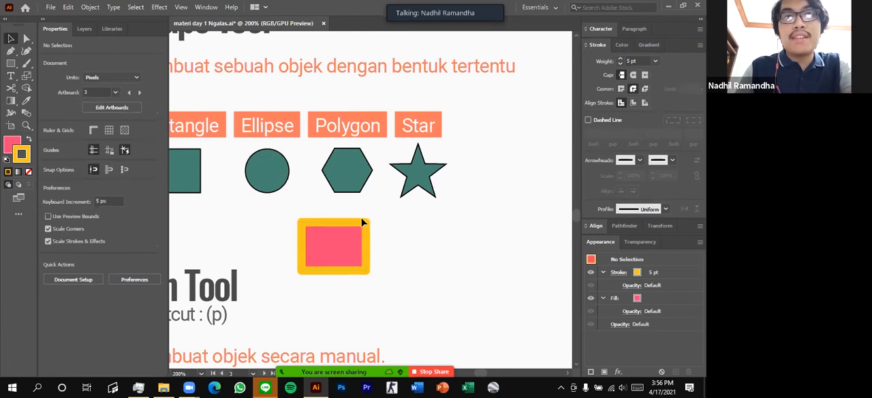
pyautogui.click(338, 248)
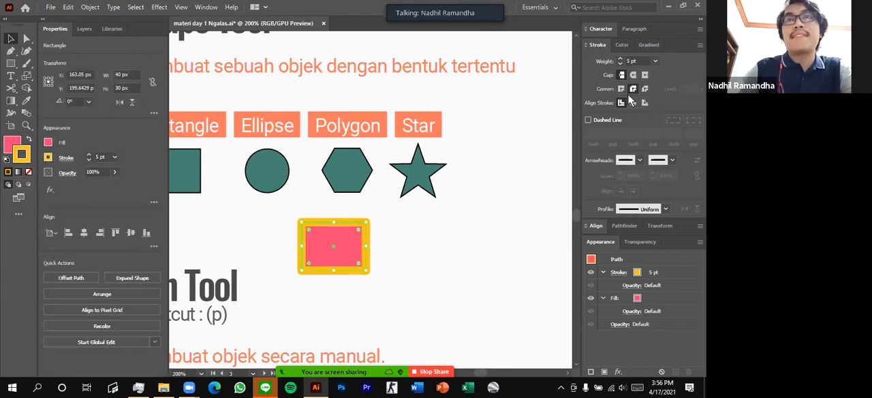
pyautogui.click(622, 89)
pyautogui.click(633, 90)
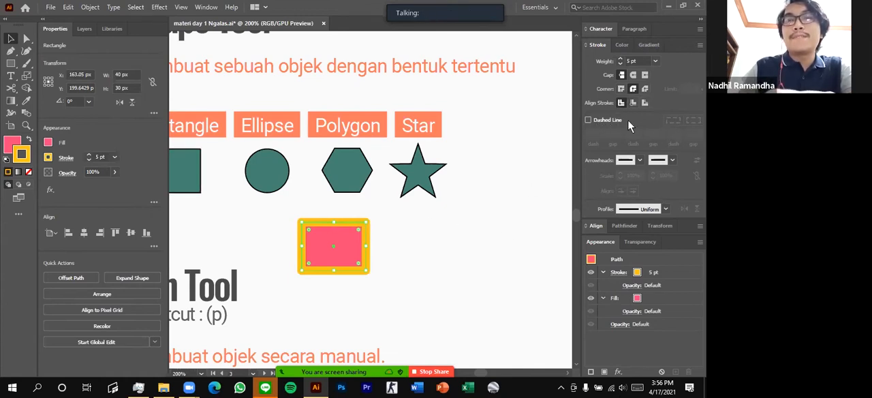
pyautogui.click(492, 232)
# Compare the stroke alignments on the rectangle, and align its stroke to the outside
pyautogui.click(353, 241)
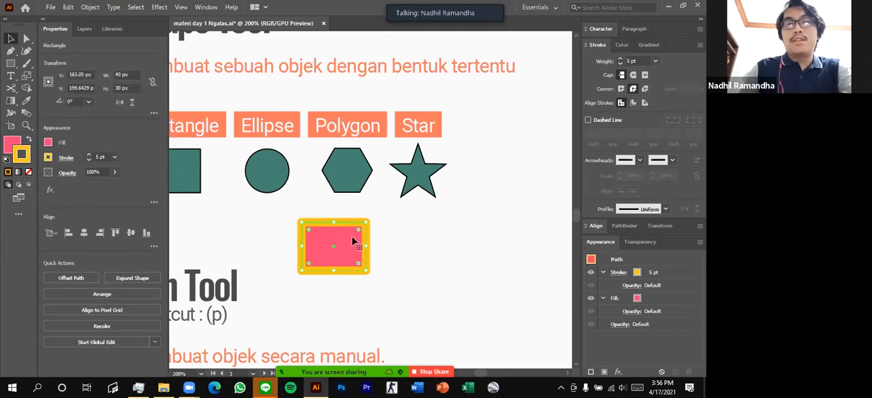
pyautogui.click(633, 102)
pyautogui.click(644, 102)
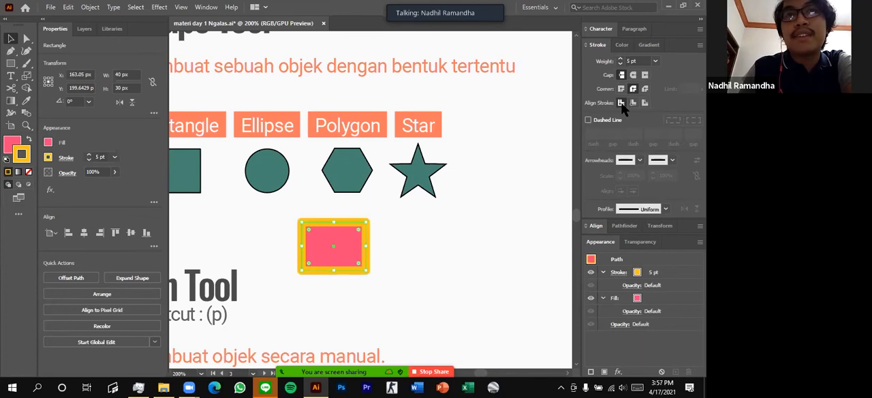
pyautogui.click(645, 103)
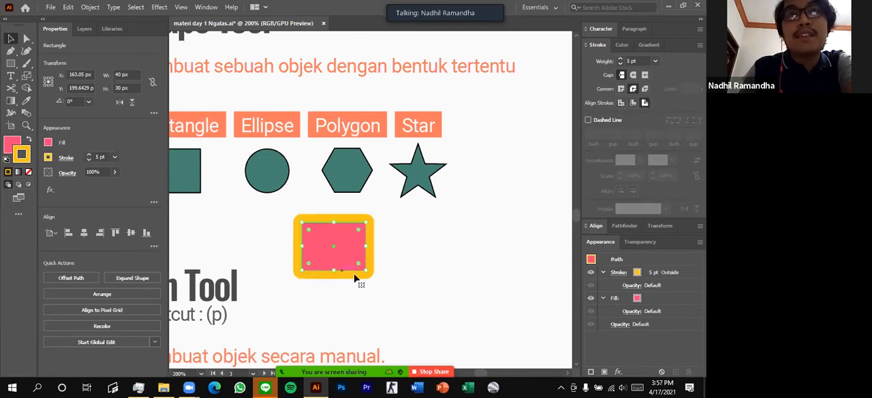
pyautogui.click(432, 246)
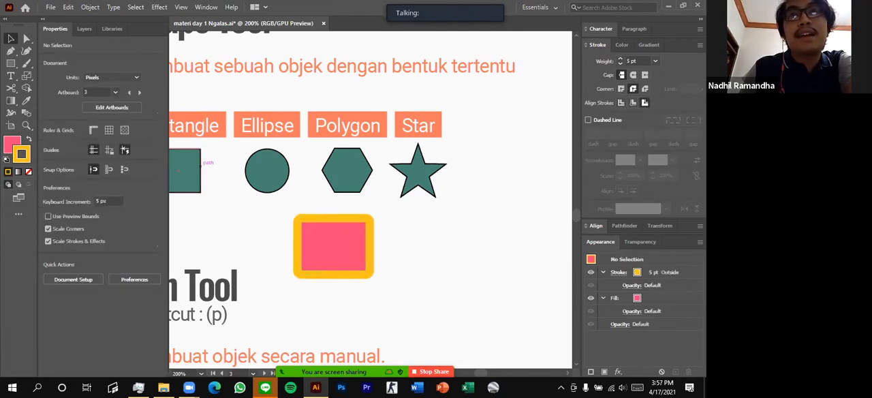
# Delete the pink rectangle below the sample shapes and leave isolation mode
pyautogui.doubleClick(325, 264)
pyautogui.press('Delete')
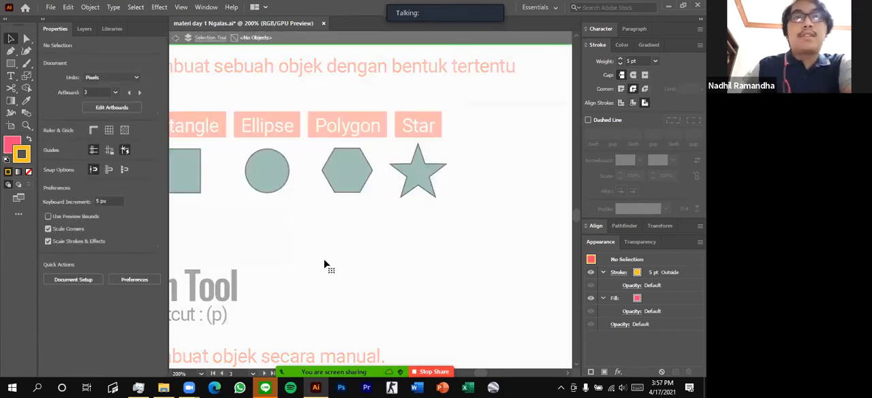
pyautogui.press('Escape')
# Review the available shape tools and the Shape Tool and Pen Tool sections of the artboard
pyautogui.scroll(1, 353, 214)
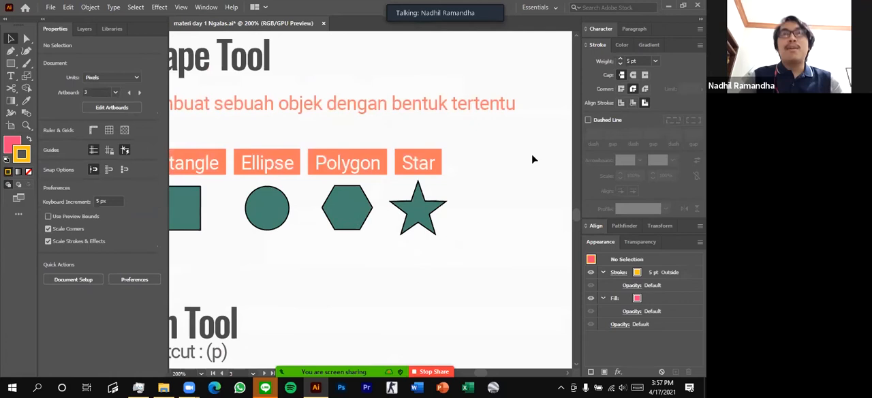
pyautogui.scroll(-1, 402, 246)
pyautogui.hscroll(-1, 403, 245)
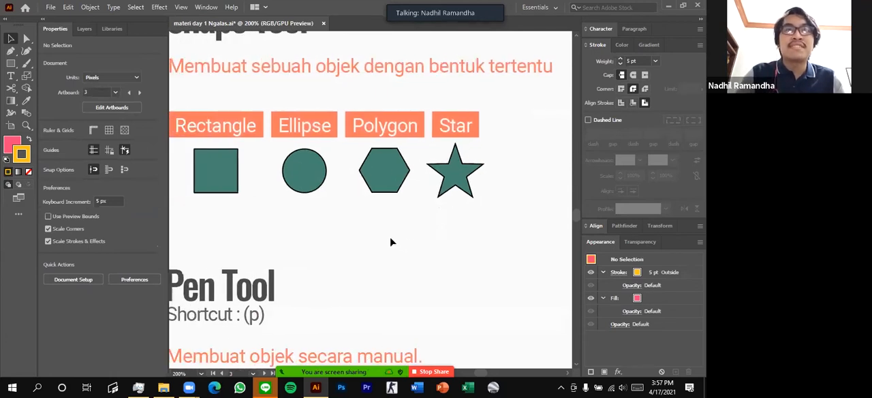
pyautogui.scroll(-1, 397, 231)
pyautogui.scroll(1, 172, 137)
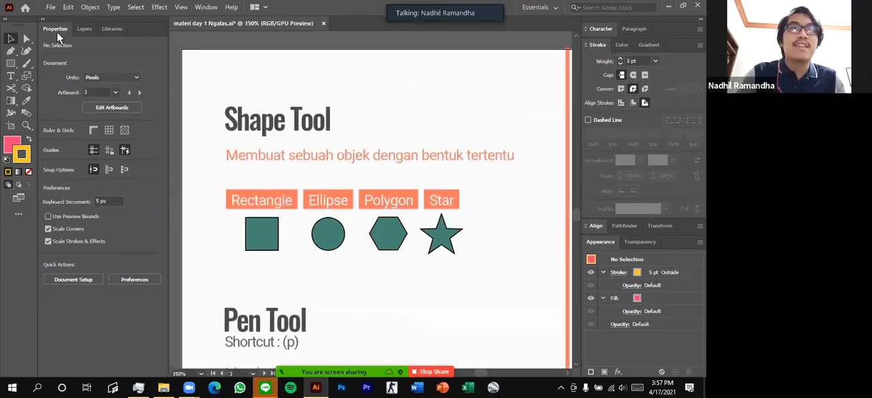
pyautogui.click(11, 63)
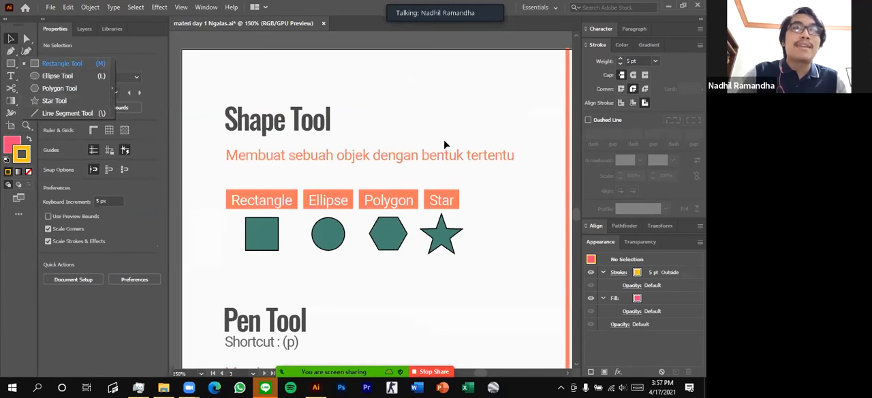
pyautogui.click(439, 163)
pyautogui.scroll(-2, 439, 164)
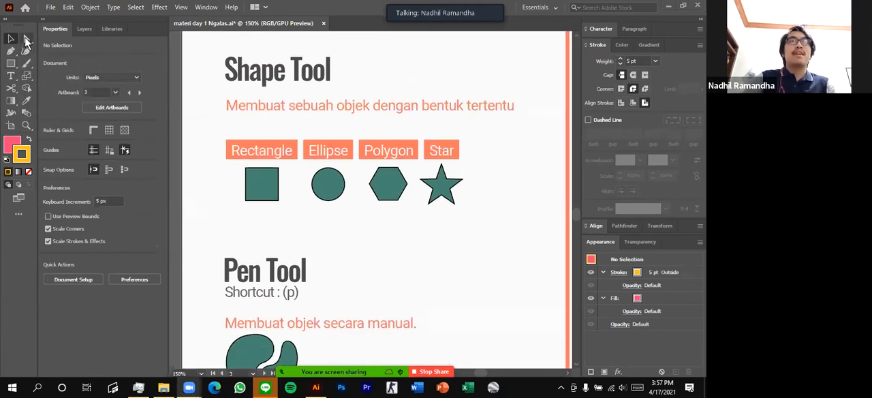
pyautogui.scroll(1, 350, 89)
pyautogui.scroll(-3, 325, 179)
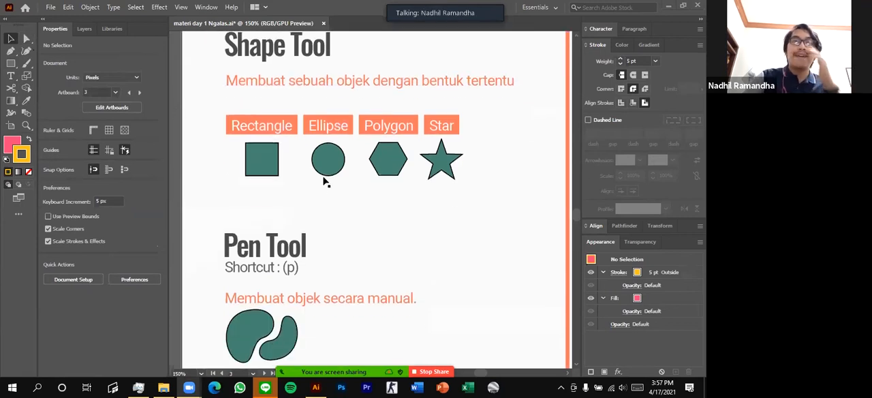
pyautogui.scroll(1, 287, 204)
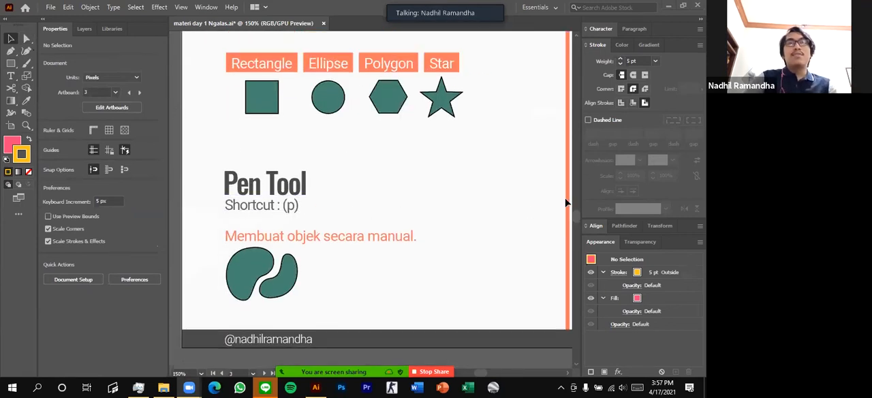
# Draw a closed, curved bean-like shape with the Pen tool in the empty area beside the Pen Tool samples
pyautogui.scroll(3, 286, 242)
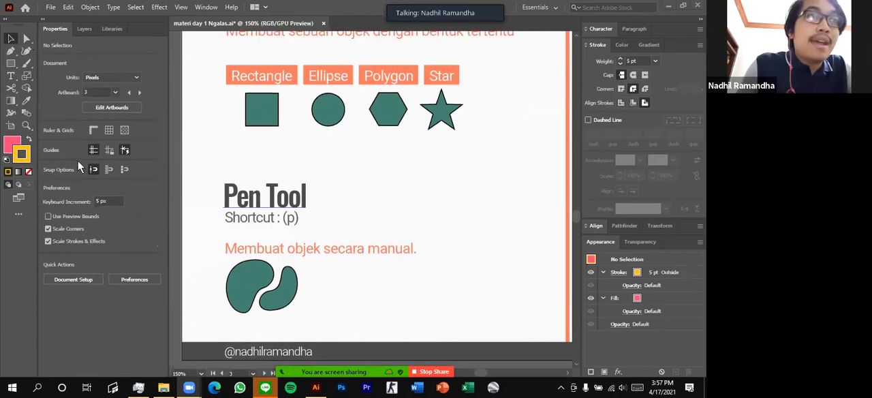
pyautogui.scroll(-2, 368, 199)
pyautogui.scroll(-2, 307, 246)
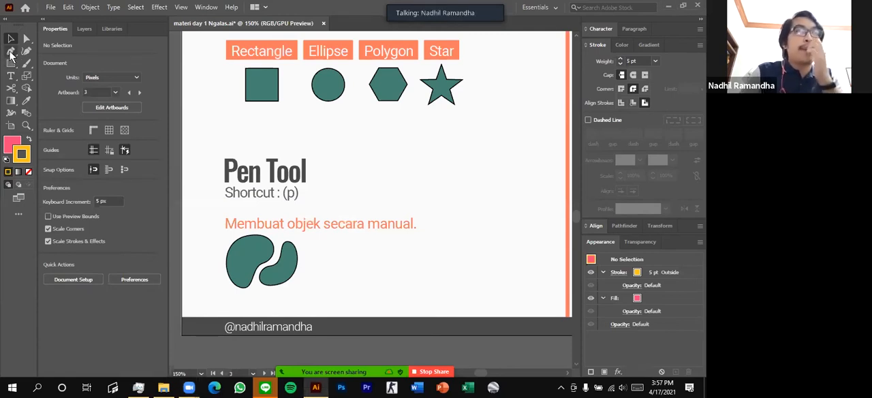
pyautogui.click(11, 51)
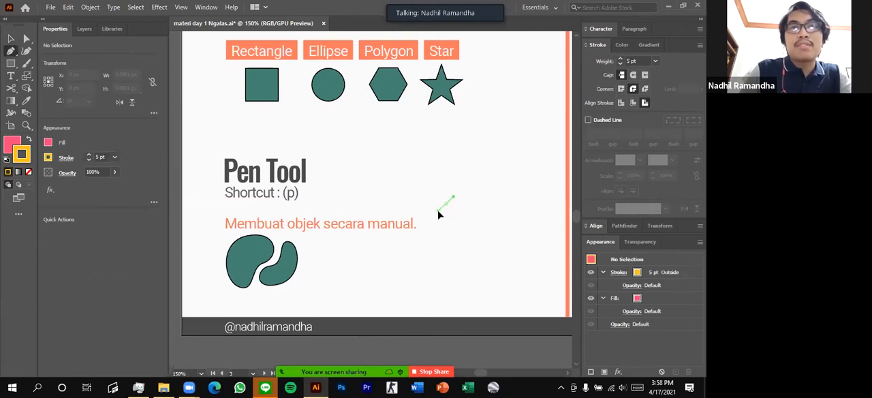
pyautogui.moveTo(427, 197); pyautogui.dragTo(429, 225)
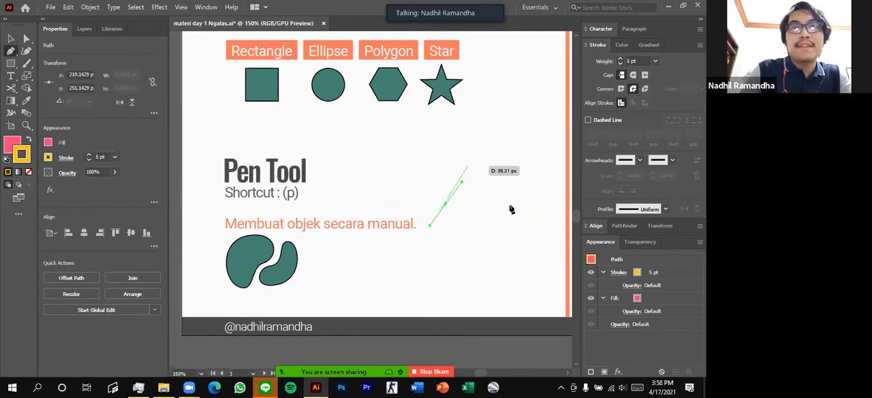
pyautogui.moveTo(442, 255); pyautogui.dragTo(368, 255)
pyautogui.moveTo(452, 293); pyautogui.dragTo(518, 282)
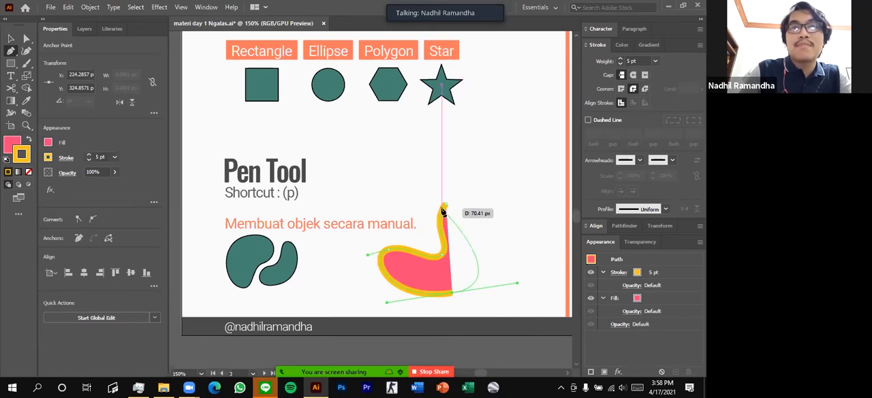
pyautogui.moveTo(445, 203); pyautogui.dragTo(409, 229)
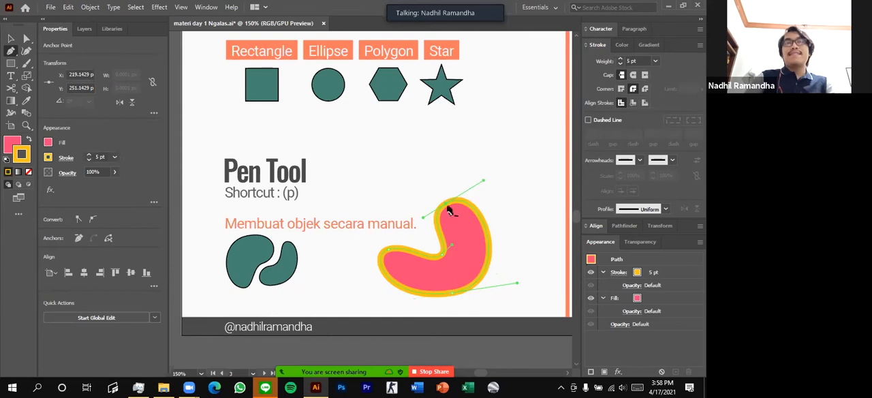
# Undo the whole pink shape with the yellow outline
pyautogui.hotkey('ctrl', 'z')
pyautogui.hotkey('ctrl', 'z')
pyautogui.hotkey('ctrl', 'z')
pyautogui.hotkey('ctrl', 'z')
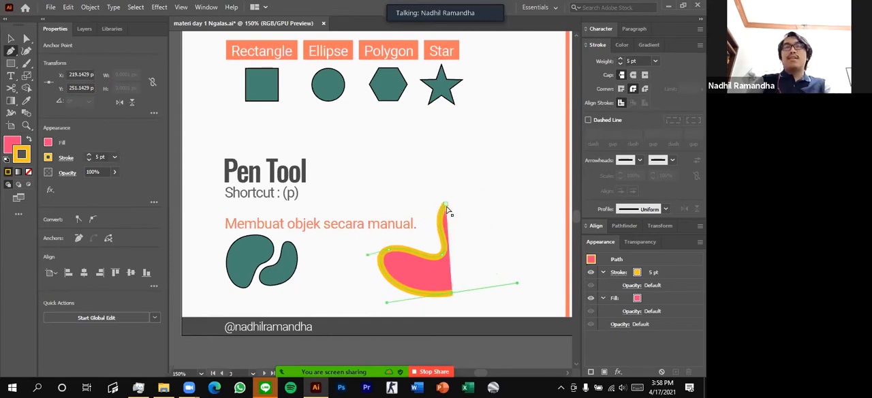
pyautogui.hotkey('ctrl', 'z')
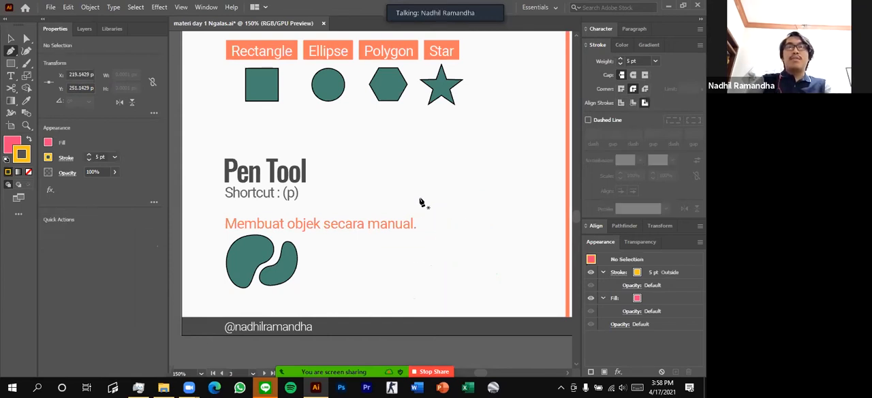
# Pick up the green fill and 0.5 pt black stroke from the larger sample blob, and return to the Pen tool
pyautogui.press('i')
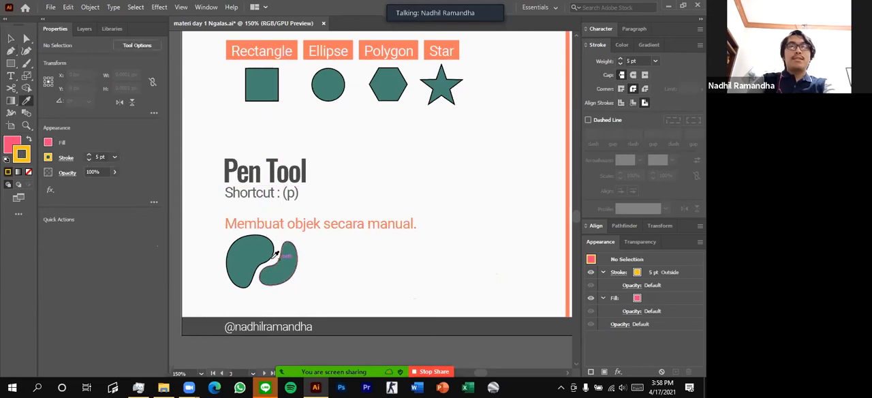
pyautogui.click(255, 252)
pyautogui.press('a')
pyautogui.press('p')
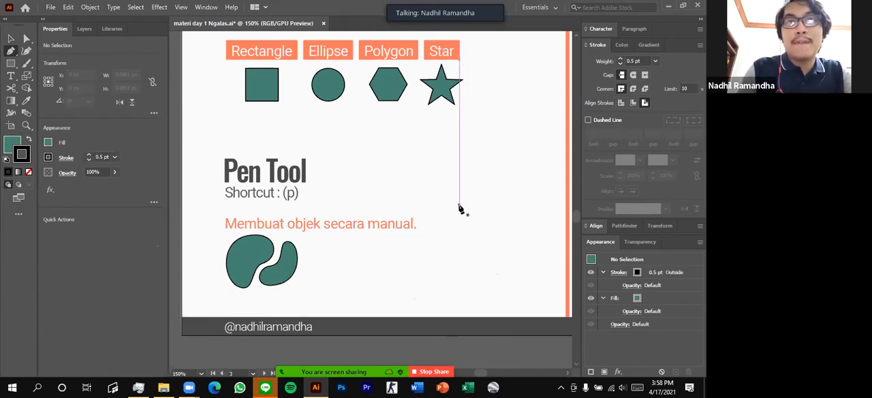
# Draw a closed green bean shape from four smooth curved anchor points beside the Pen Tool samples
pyautogui.click(461, 205)
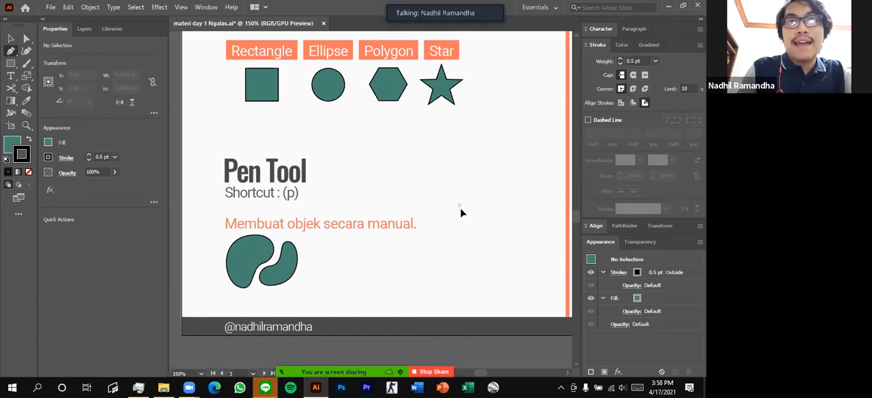
pyautogui.moveTo(459, 219); pyautogui.dragTo(438, 219)
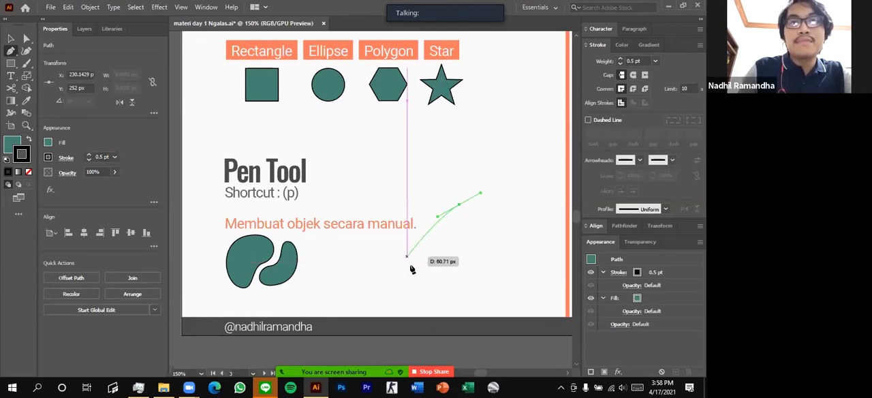
pyautogui.moveTo(418, 264); pyautogui.dragTo(369, 263)
pyautogui.moveTo(442, 298); pyautogui.dragTo(503, 280)
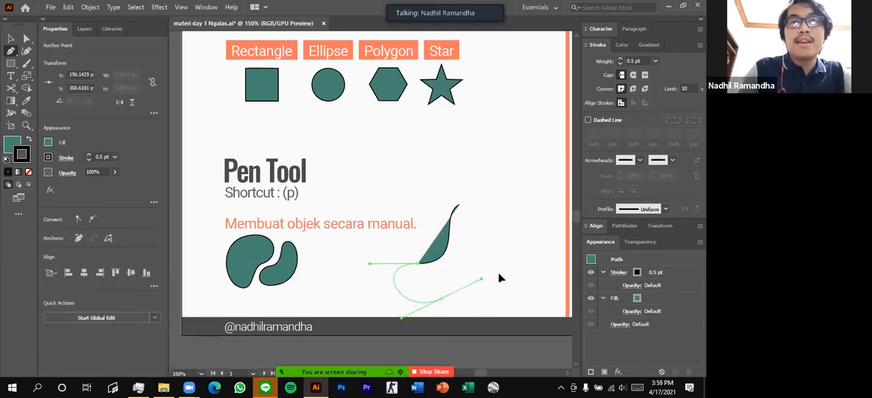
pyautogui.moveTo(464, 206); pyautogui.dragTo(515, 192)
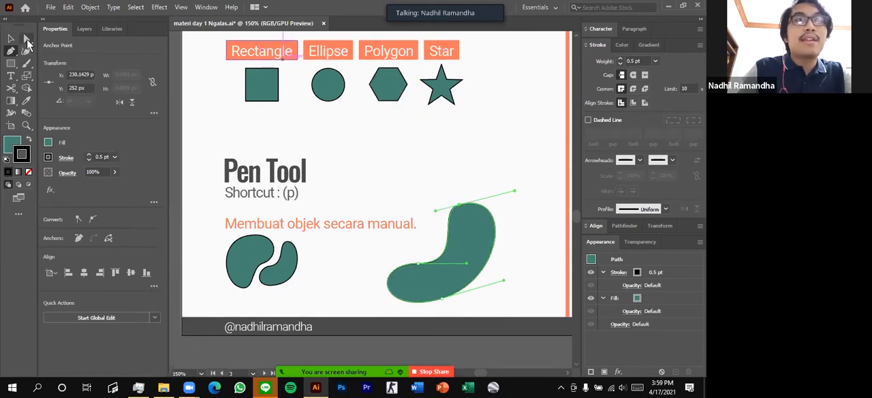
# Reshape the green bean's curves by adjusting its anchor point direction handles with the Direct Selection tool
pyautogui.click(25, 39)
pyautogui.click(460, 179)
pyautogui.click(468, 225)
pyautogui.click(460, 205)
pyautogui.moveTo(435, 212); pyautogui.dragTo(430, 222)
pyautogui.moveTo(468, 266); pyautogui.dragTo(462, 267)
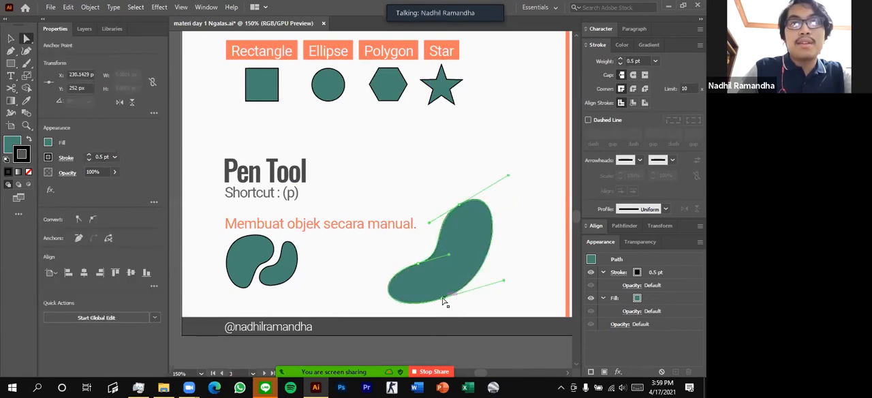
pyautogui.moveTo(381, 318); pyautogui.dragTo(409, 314)
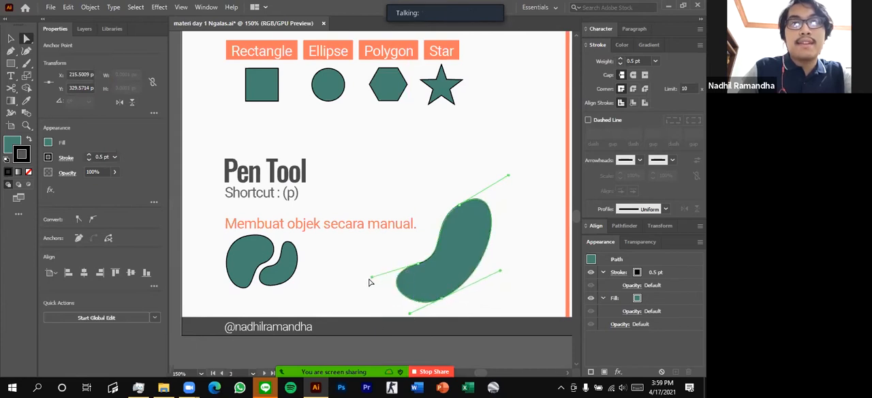
pyautogui.click(387, 279)
# Delete the large green bean shape
pyautogui.scroll(-2, 477, 244)
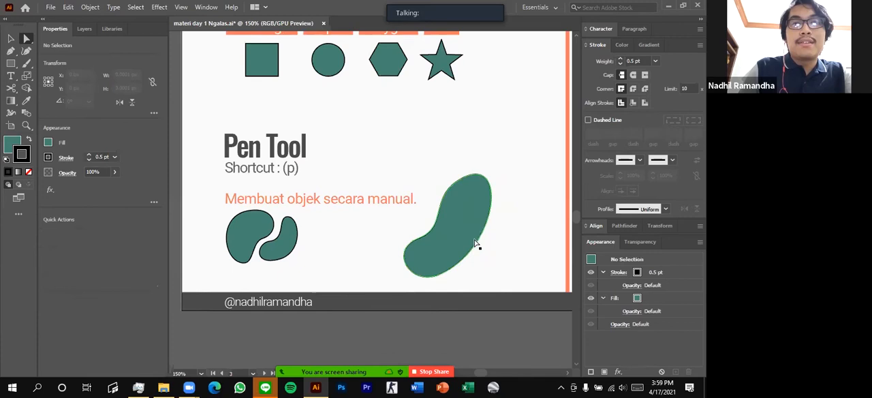
pyautogui.scroll(3, 477, 244)
pyautogui.click(468, 259)
pyautogui.press('Delete')
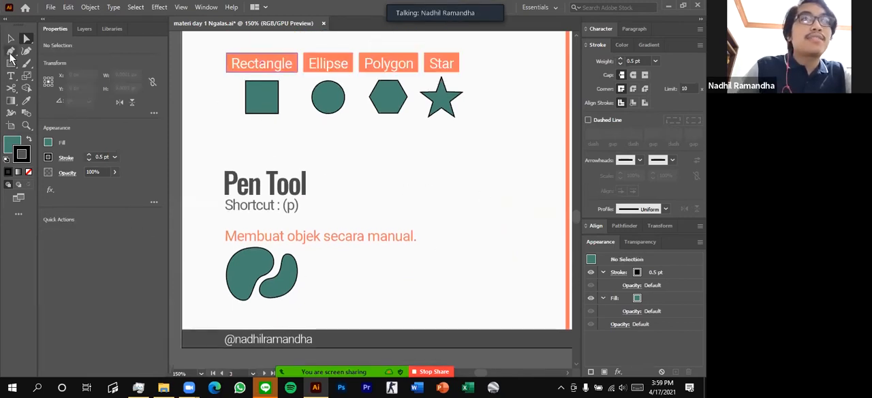
pyautogui.click(10, 52)
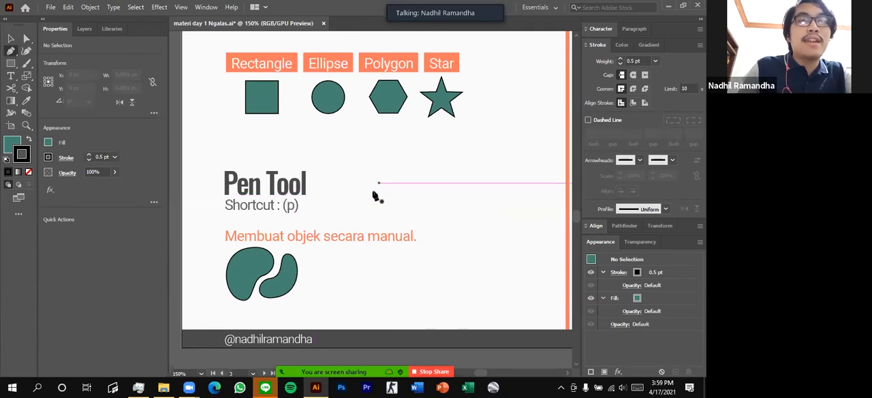
pyautogui.scroll(-1, 375, 157)
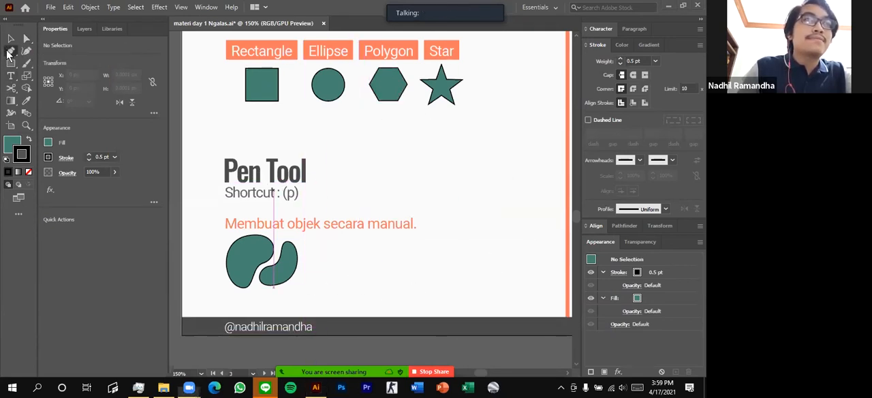
pyautogui.scroll(-1, 532, 197)
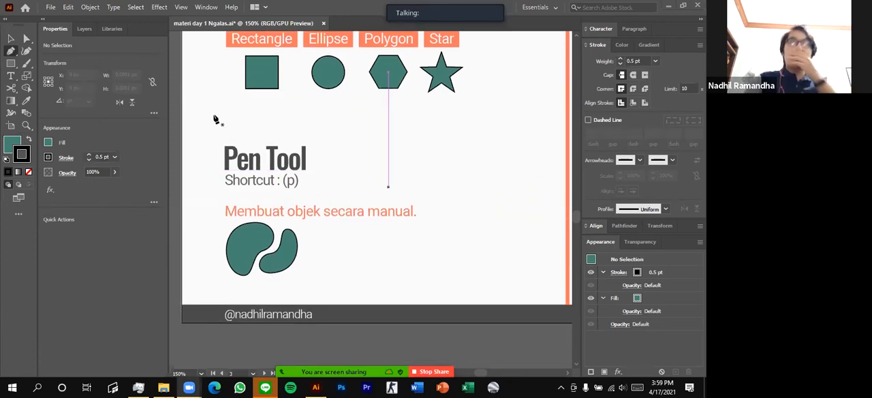
pyautogui.scroll(1, 245, 140)
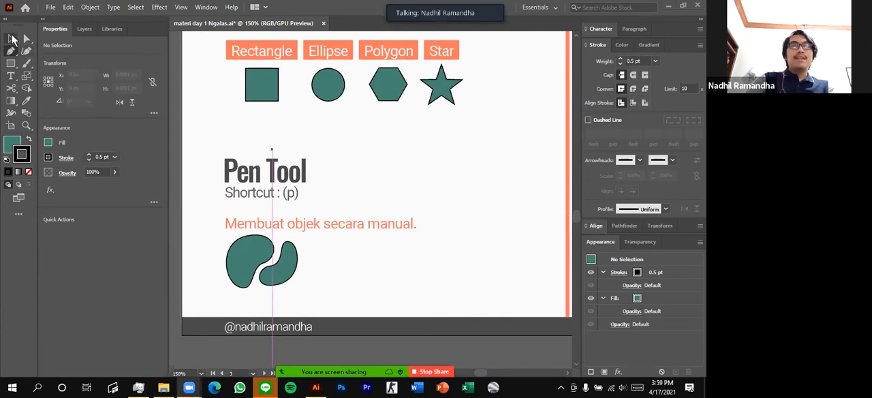
# Select the larger green sample blob under the Pen Tool heading with the Direct Selection tool
pyautogui.click(12, 41)
pyautogui.press('a')
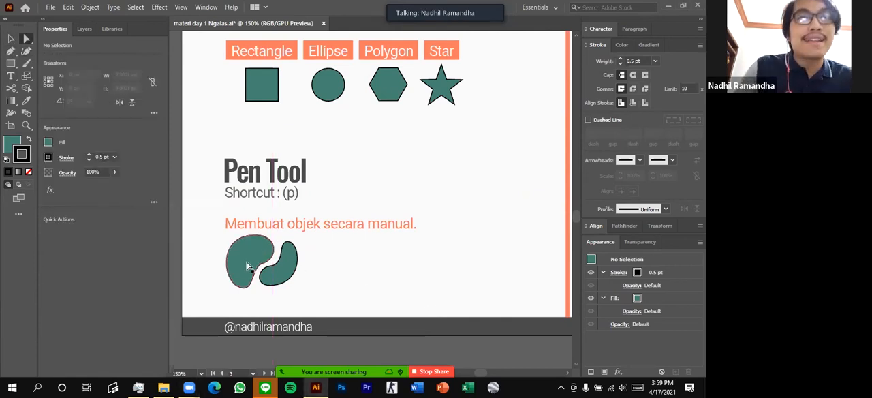
pyautogui.click(248, 266)
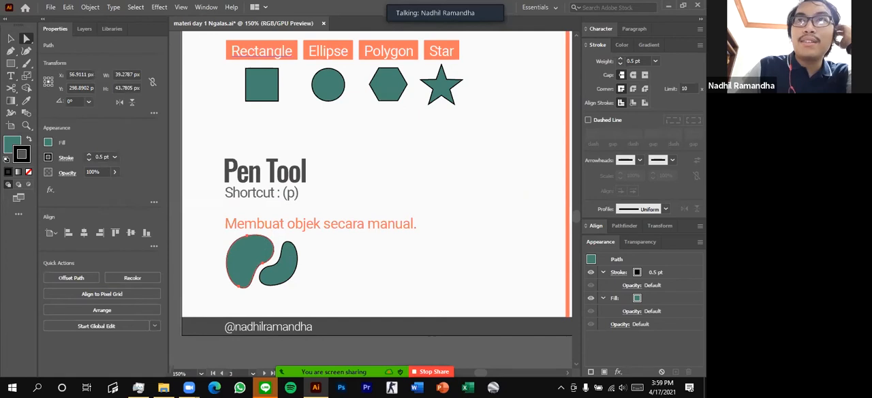
# Expand the Align options and collapse the panel dock to icons, leaving nothing selected on the artboard
pyautogui.click(701, 25)
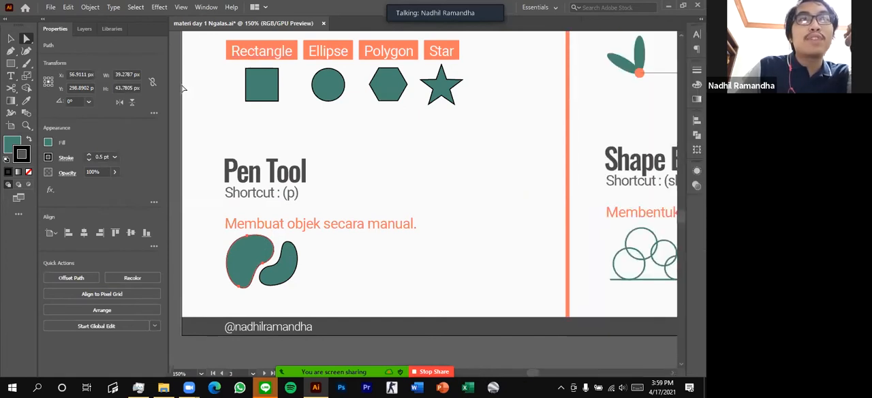
pyautogui.click(701, 19)
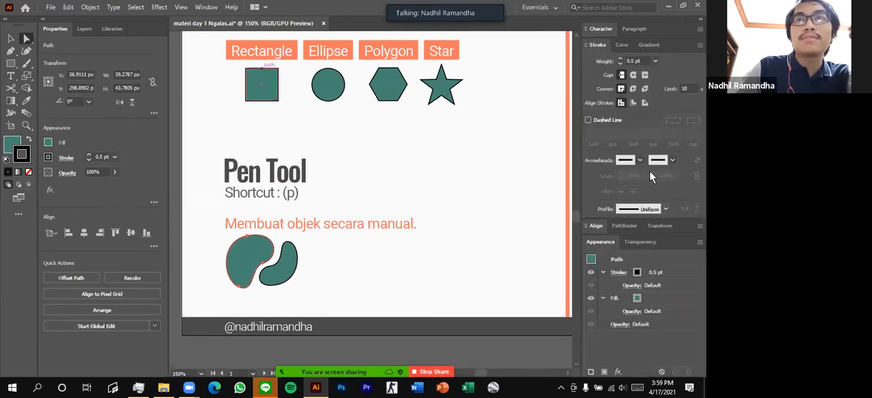
pyautogui.click(599, 226)
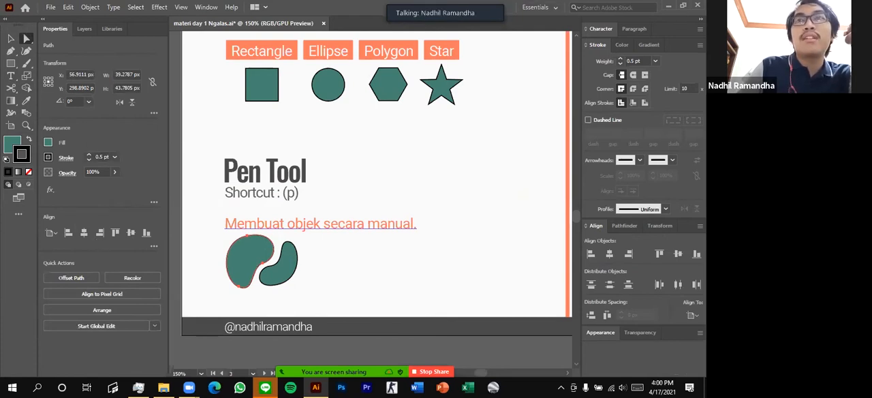
pyautogui.click(701, 23)
pyautogui.click(531, 168)
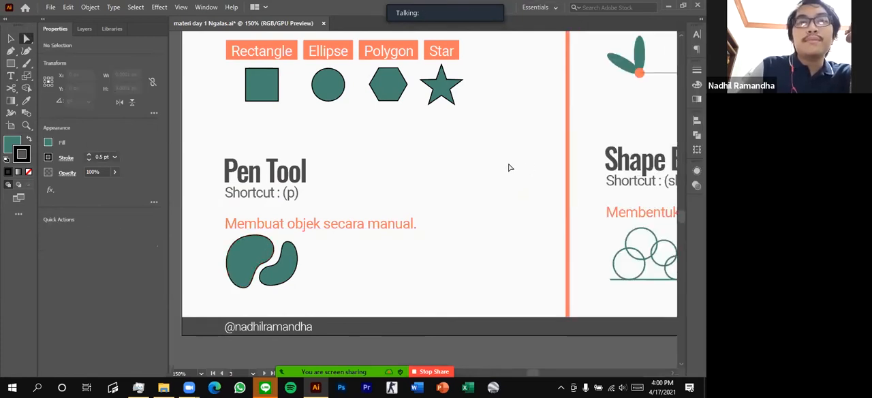
# Examine the Rotate and Reflect Tool section of the artboard, including its rotated leaf and mirrored half-shape examples
pyautogui.scroll(1, 509, 168)
pyautogui.scroll(5, 351, 143)
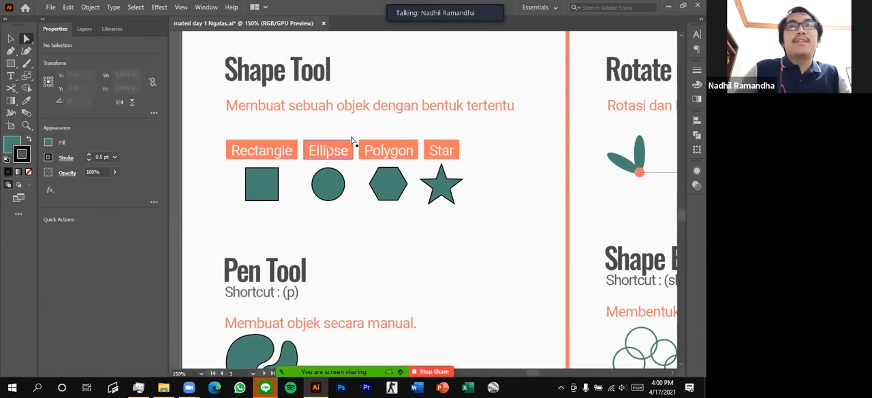
pyautogui.hscroll(6, 358, 142)
pyautogui.hscroll(4, 351, 141)
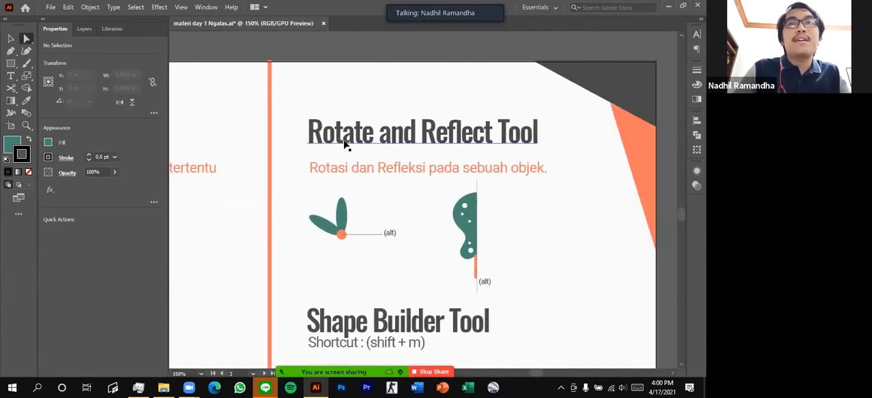
pyautogui.keyDown('alt'); pyautogui.scroll(1, 406, 142); pyautogui.keyUp('alt')
pyautogui.scroll(-2, 441, 147)
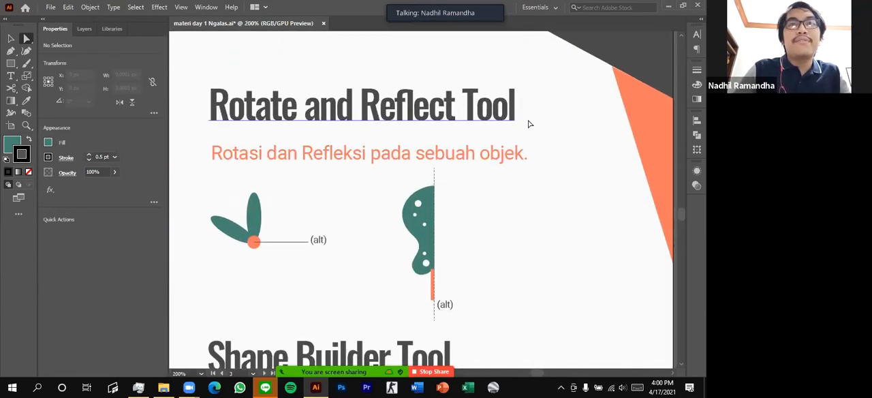
pyautogui.hscroll(-1, 355, 137)
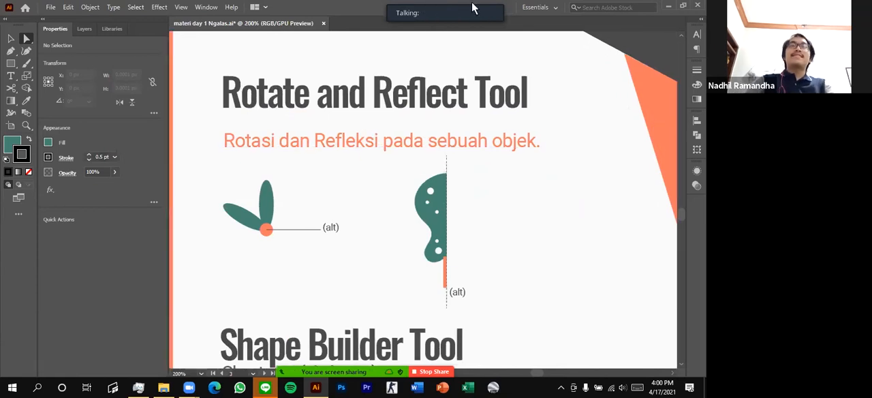
pyautogui.hscroll(-1, 303, 237)
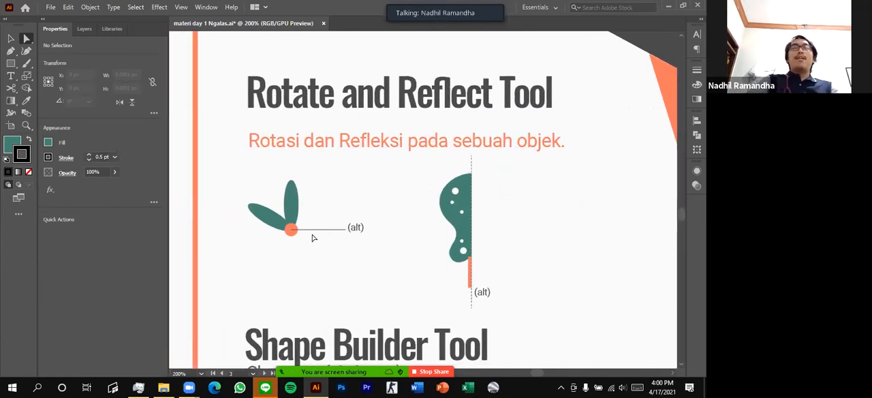
pyautogui.scroll(1, 317, 232)
pyautogui.hscroll(-1, 276, 239)
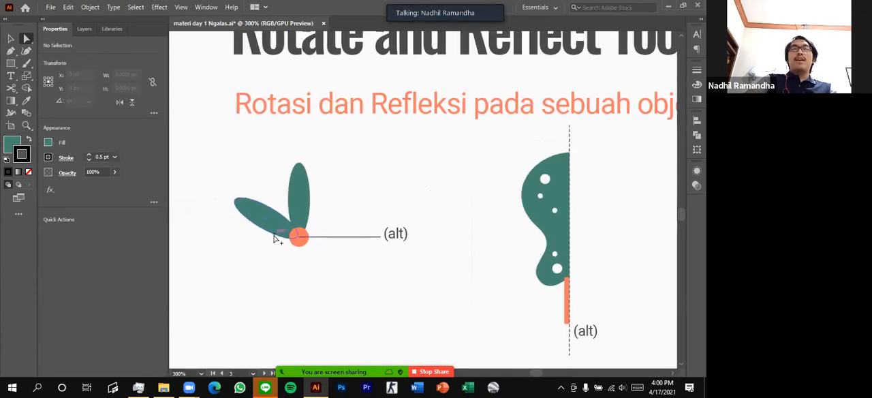
pyautogui.scroll(-1, 279, 238)
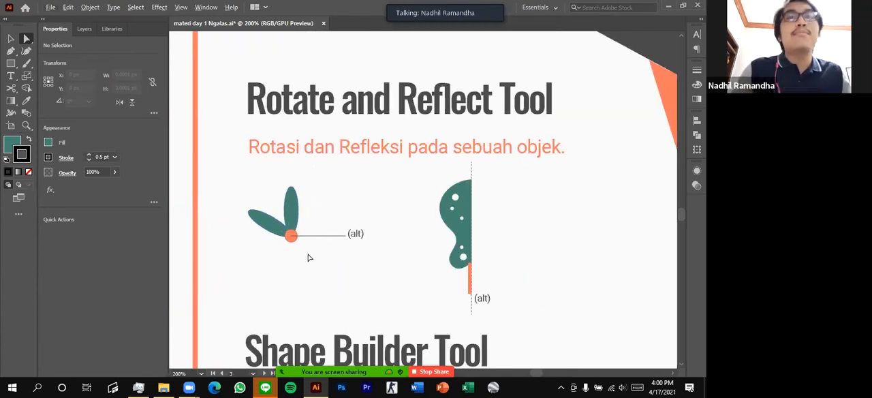
# Delete the tilted green leaf under the Rotate and Reflect Tool heading
pyautogui.click(270, 227)
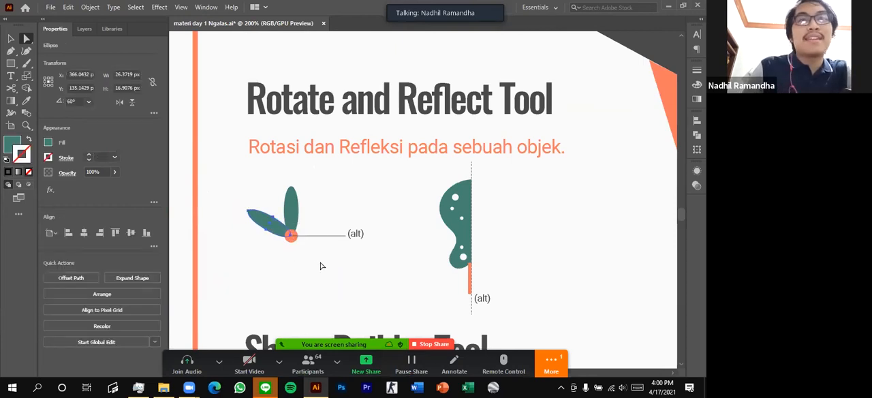
pyautogui.press('Delete')
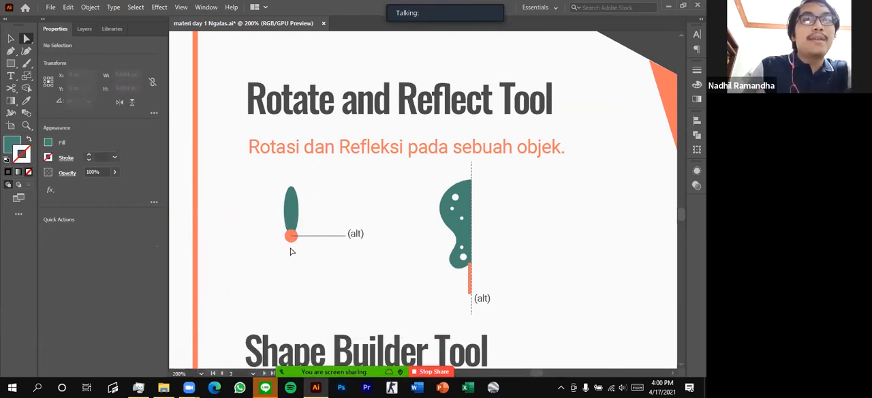
# Highlight the upright green leaf and the orange circle in turn by selecting each, leaving nothing selected
pyautogui.hscroll(-1, 306, 247)
pyautogui.scroll(1, 354, 248)
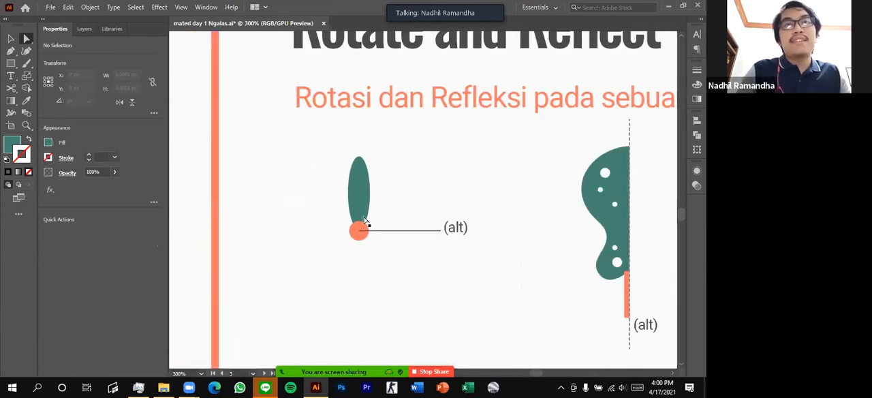
pyautogui.click(362, 191)
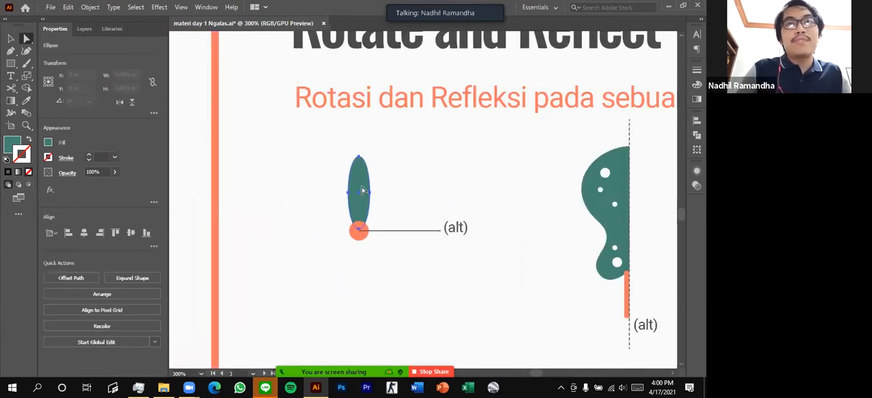
pyautogui.click(419, 171)
pyautogui.click(360, 235)
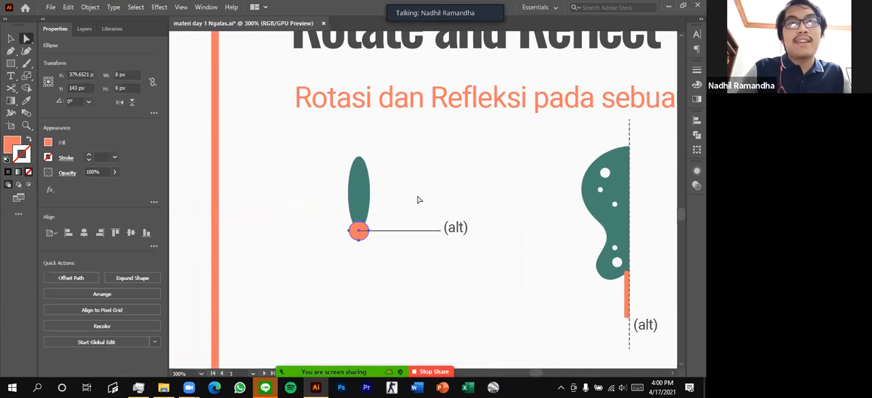
pyautogui.click(360, 195)
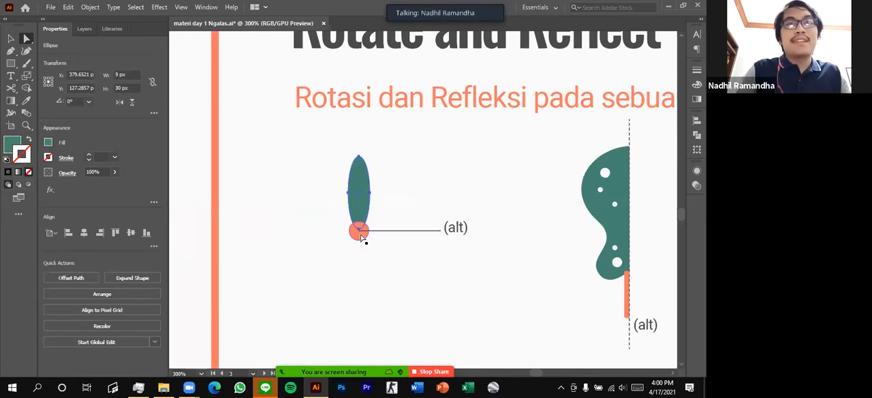
pyautogui.click(323, 233)
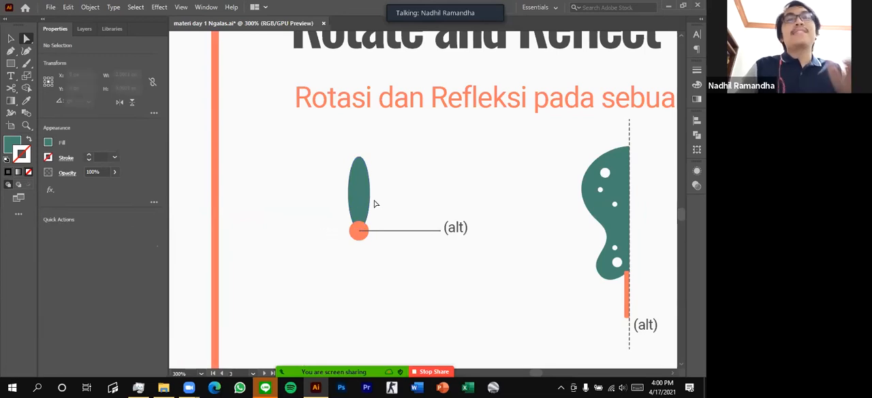
# Select the upright green leaf and activate the Rotate Tool for it
pyautogui.click(29, 82)
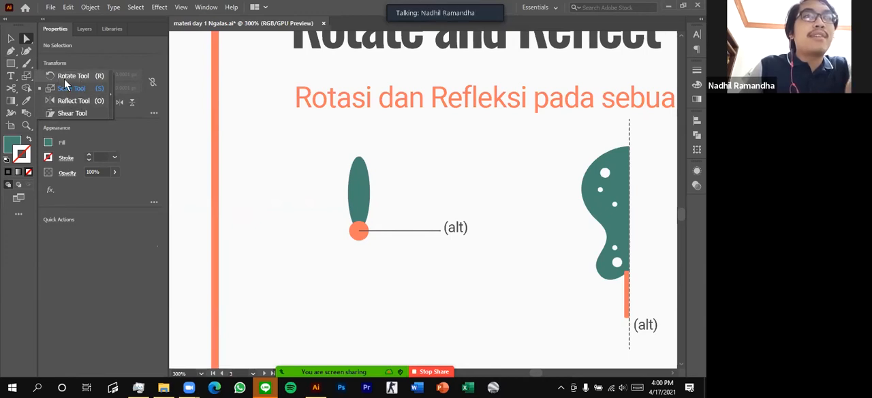
pyautogui.click(69, 77)
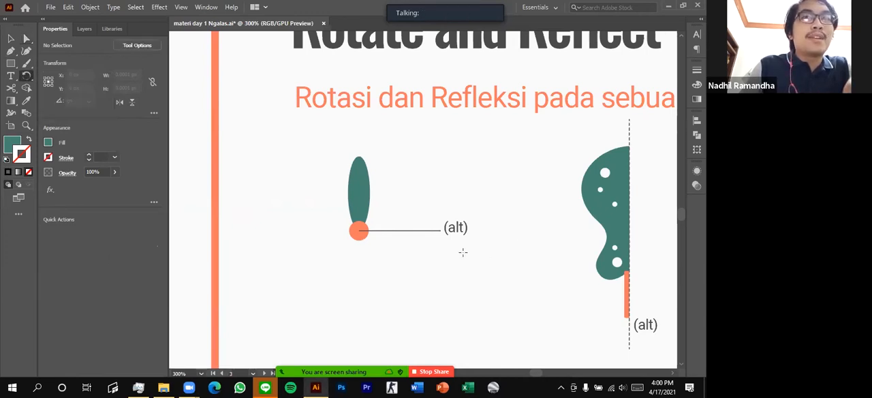
pyautogui.click(26, 76)
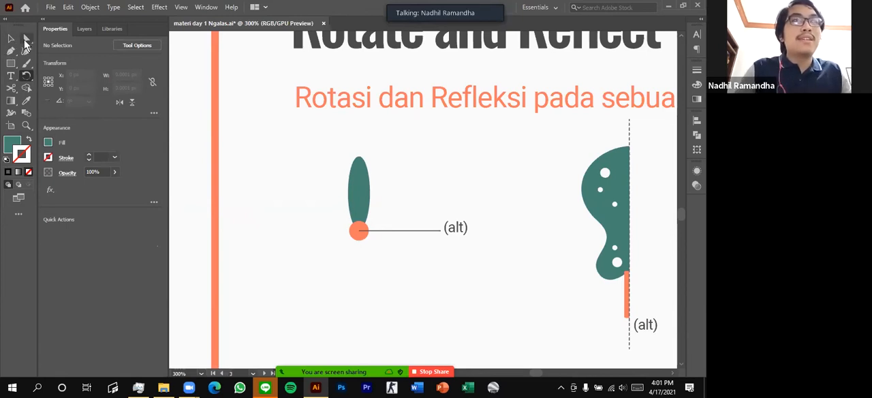
pyautogui.click(26, 40)
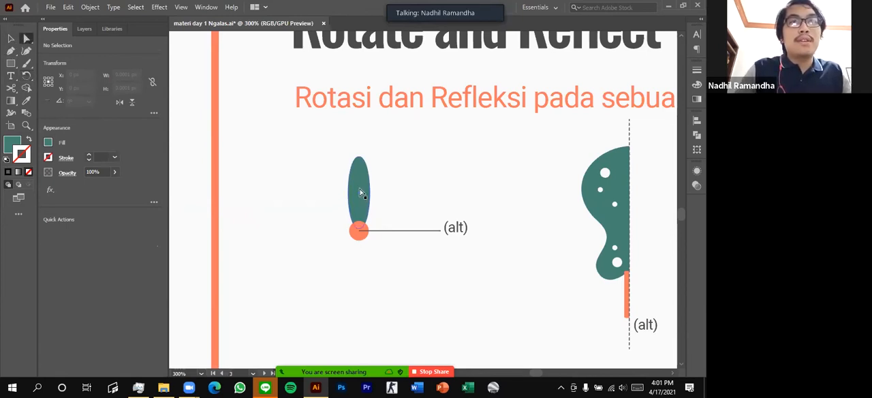
pyautogui.click(361, 193)
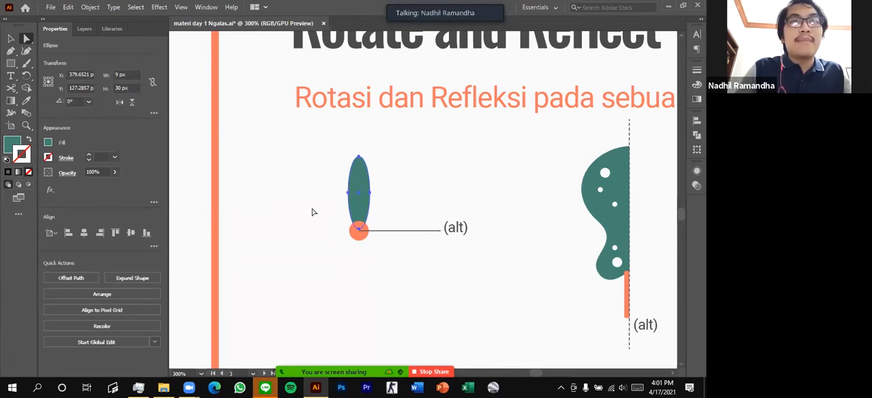
pyautogui.click(414, 201)
pyautogui.click(362, 193)
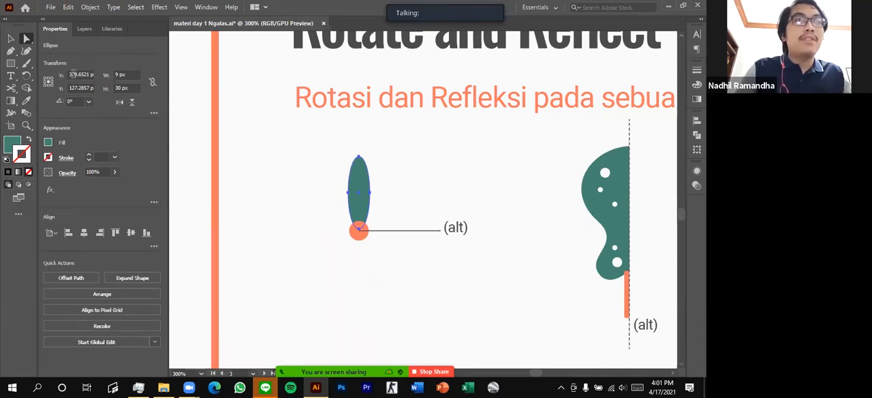
pyautogui.click(26, 77)
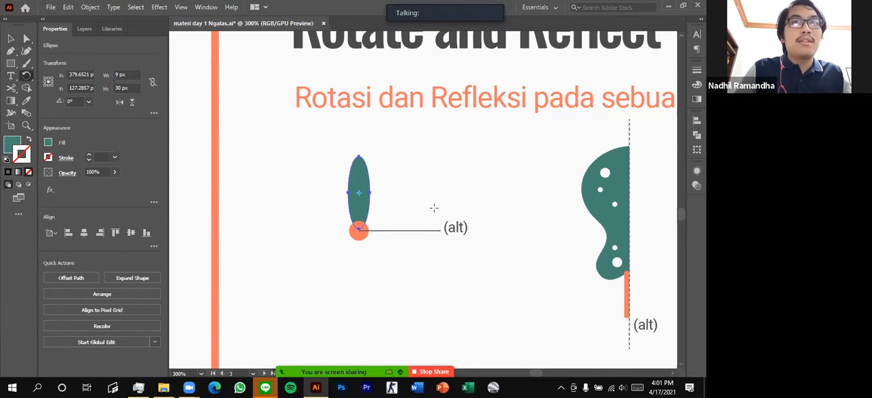
# Open the Rotate options with the pivot at the orange circle's centre and set the leaf's angle to 60°
pyautogui.scroll(-1, 349, 185)
pyautogui.hscroll(1, 345, 177)
pyautogui.scroll(1, 327, 160)
pyautogui.scroll(1, 349, 180)
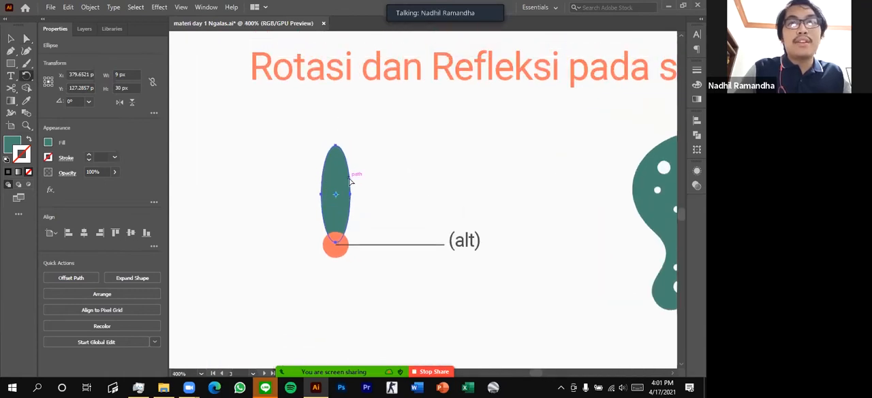
pyautogui.hscroll(-1, 370, 196)
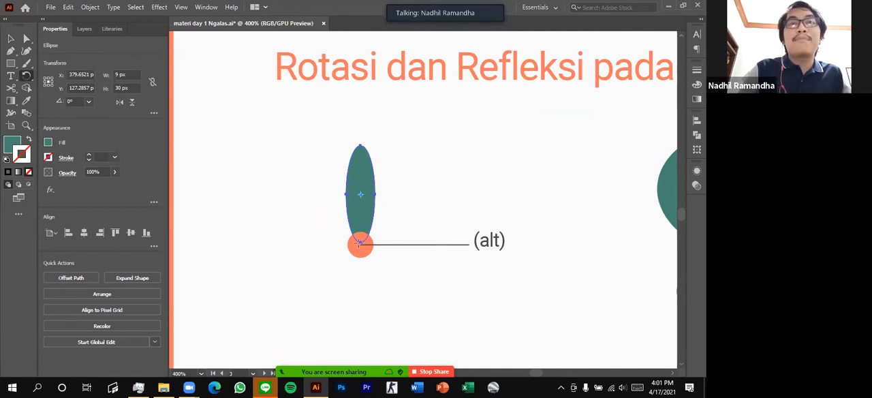
pyautogui.hscroll(-1, 381, 251)
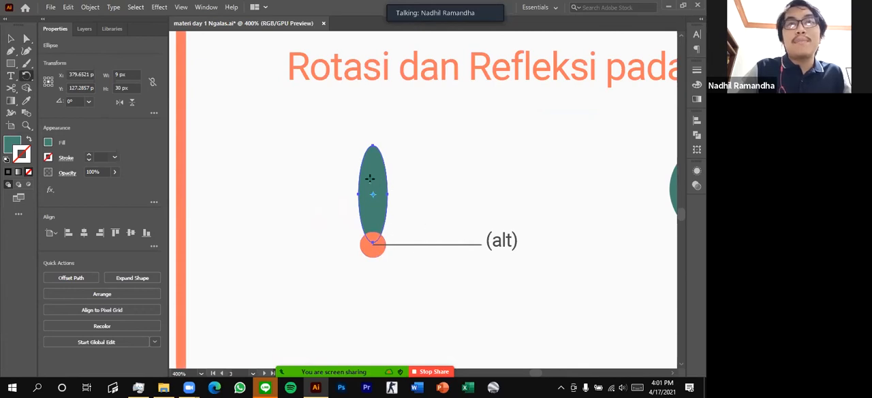
pyautogui.scroll(1, 371, 238)
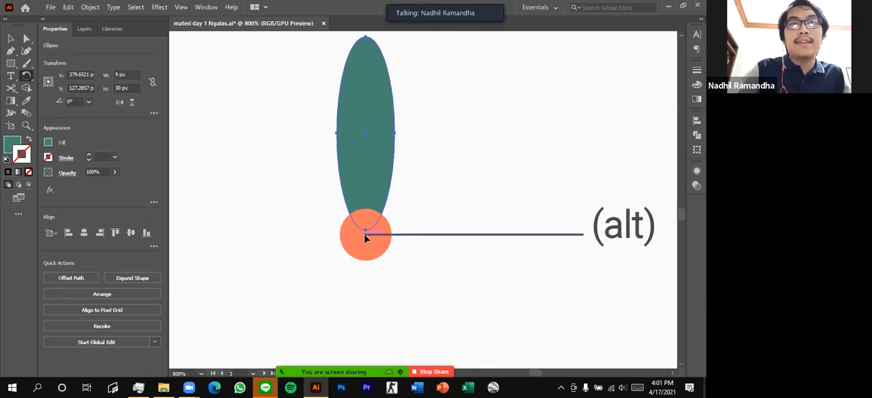
pyautogui.keyDown('alt'); pyautogui.click(365, 236); pyautogui.keyUp('alt')
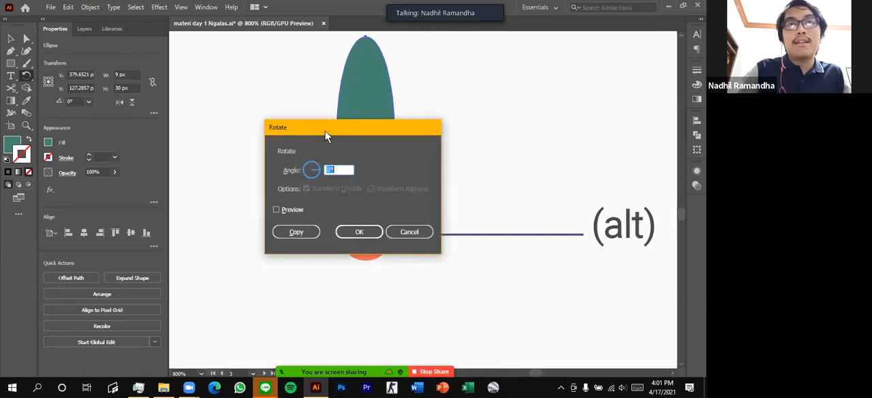
pyautogui.moveTo(325, 136); pyautogui.dragTo(541, 122)
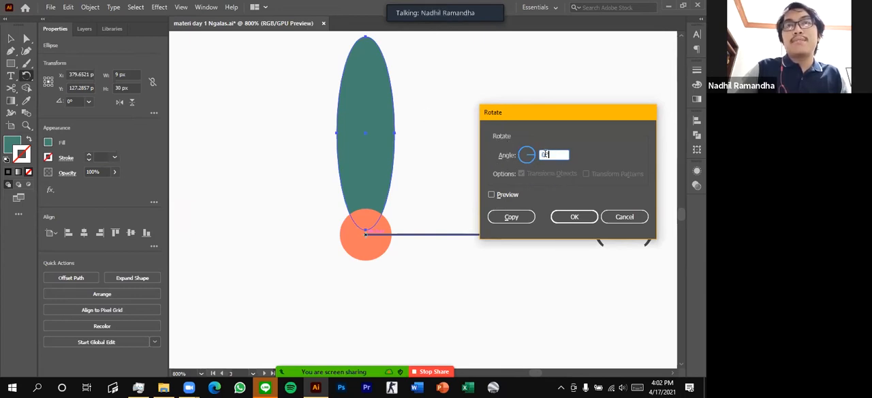
pyautogui.write('60')
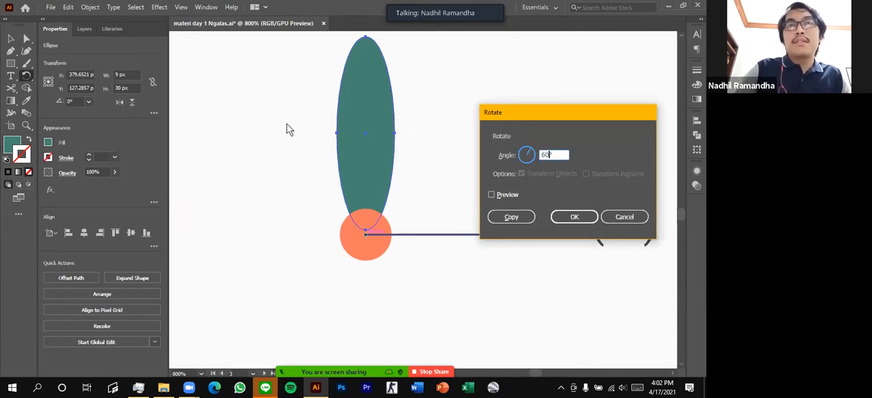
# Toggle the preview of the leaf's 60° rotation on and off
pyautogui.click(492, 195)
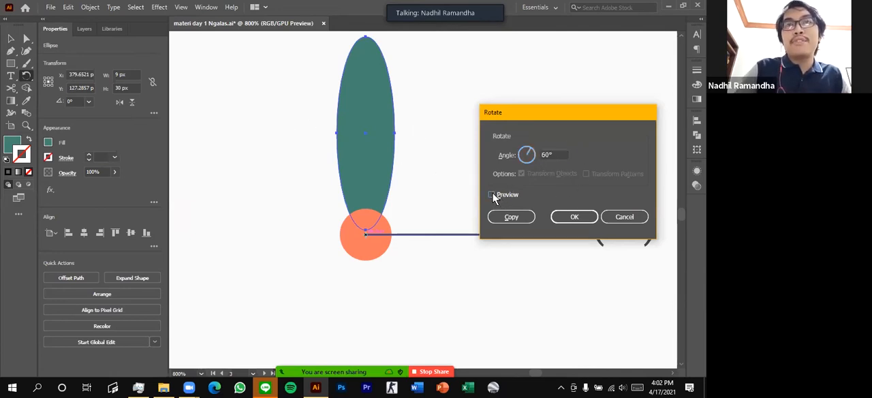
pyautogui.click(492, 195)
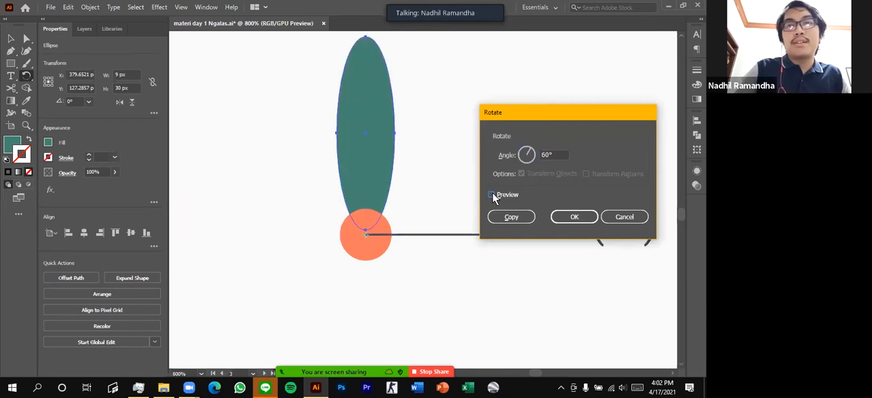
pyautogui.click(492, 195)
pyautogui.click(492, 195)
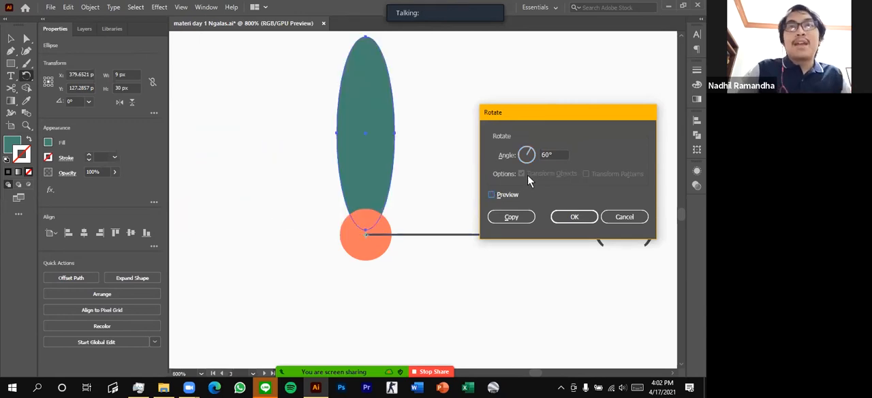
pyautogui.click(491, 195)
pyautogui.click(493, 195)
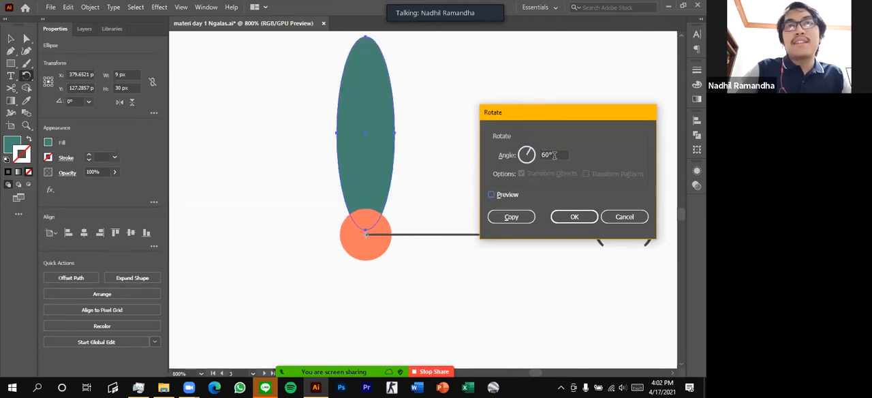
# Try a rotation angle of 30° for the leaf and toggle its preview
pyautogui.click(549, 156)
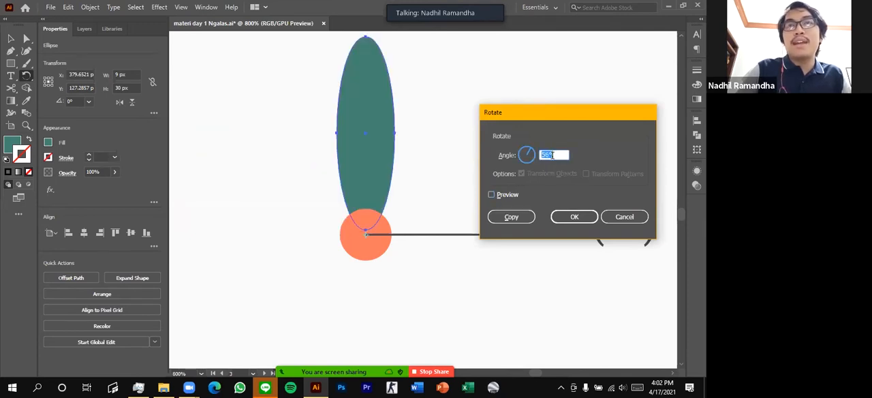
pyautogui.write('30')
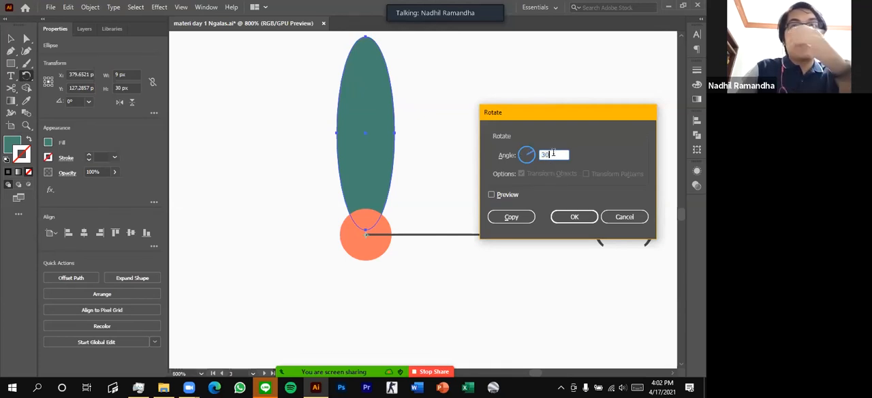
pyautogui.doubleClick(554, 154)
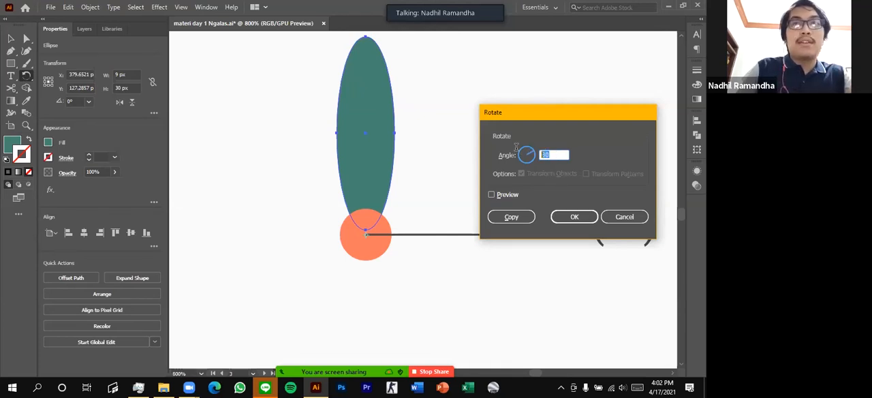
pyautogui.doubleClick(554, 155)
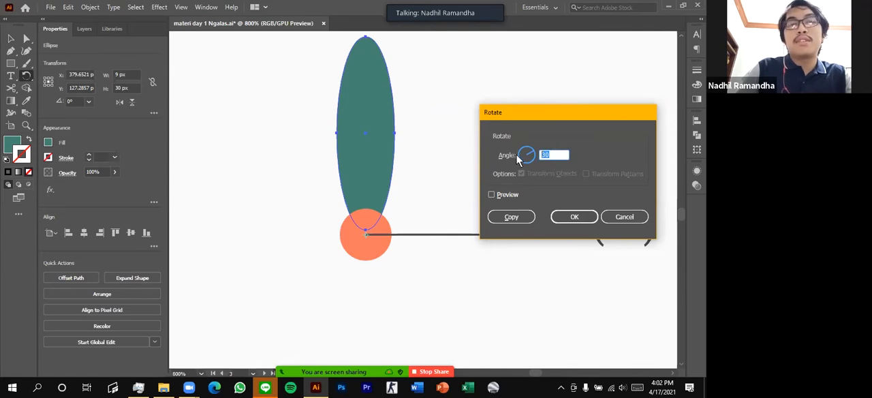
pyautogui.click(492, 195)
pyautogui.click(492, 194)
# Rotate the original leaf by 60° about the circle's centre without copying it, and undo the rotation
pyautogui.write('60')
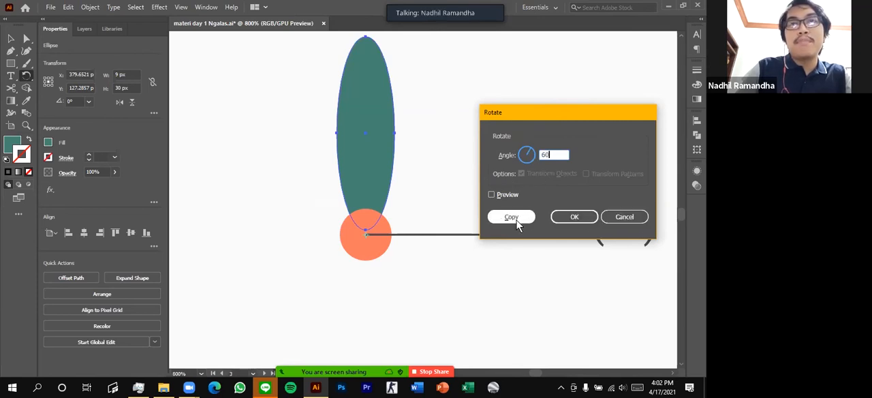
pyautogui.click(575, 216)
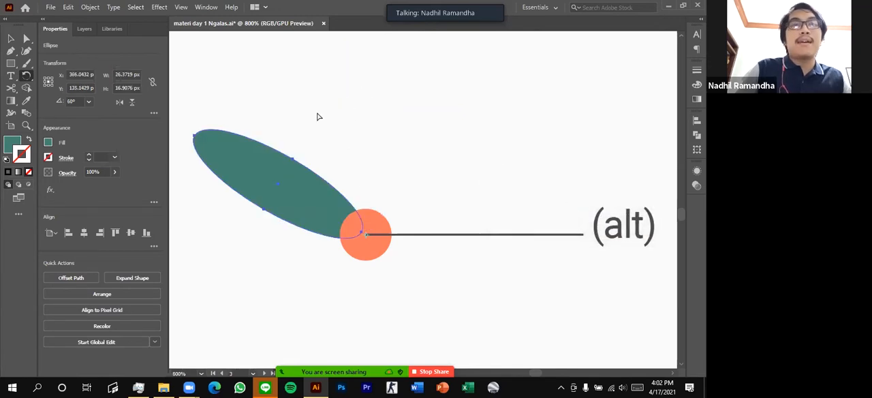
pyautogui.hotkey('ctrl', 'z')
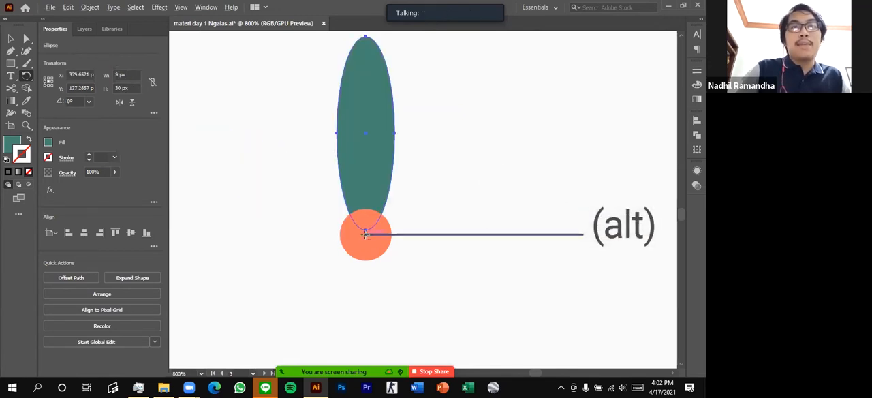
# Create a copy of the upright leaf rotated 60° about the orange circle's centre
pyautogui.keyDown('alt'); pyautogui.click(366, 234); pyautogui.keyUp('alt')
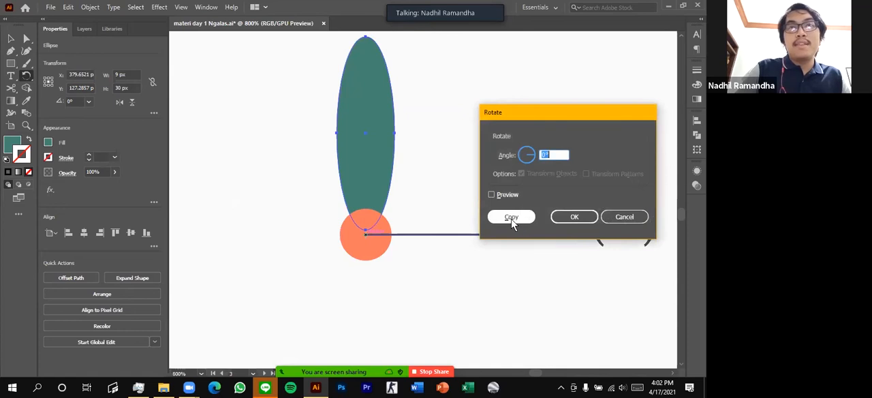
pyautogui.write('60')
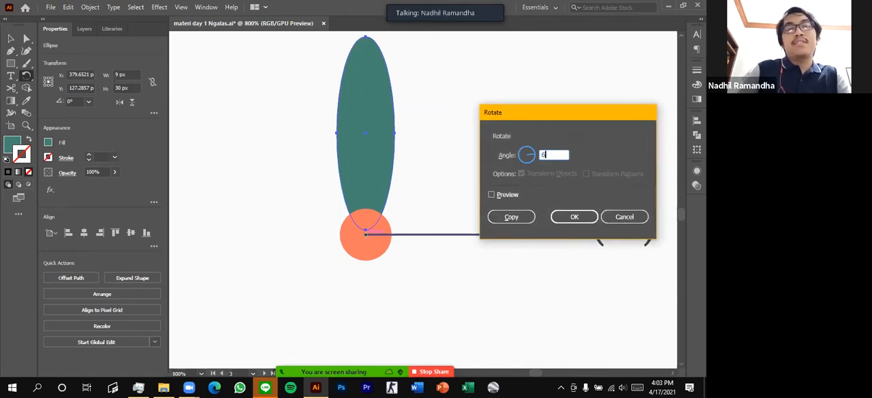
pyautogui.click(511, 218)
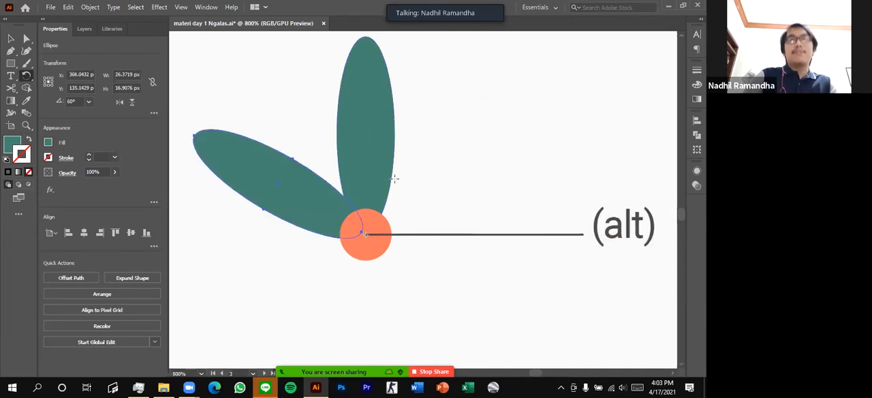
# Repeat the 60° rotated leaf copy all the way around the orange circle
pyautogui.moveTo(365, 102); pyautogui.dragTo(377, 114)
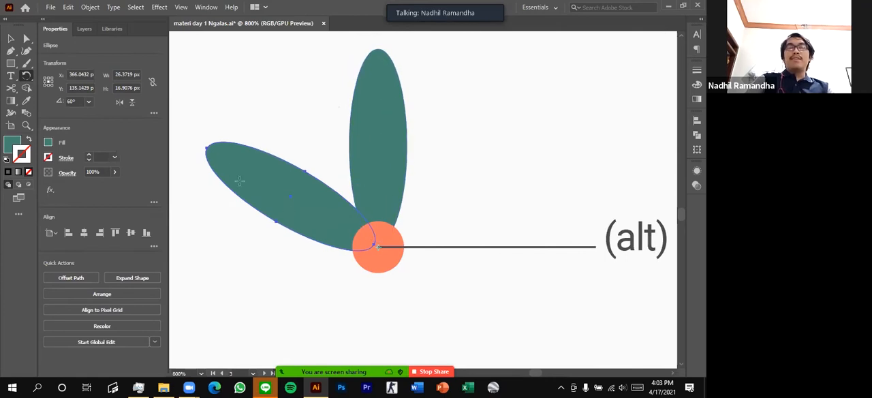
pyautogui.scroll(-1, 383, 94)
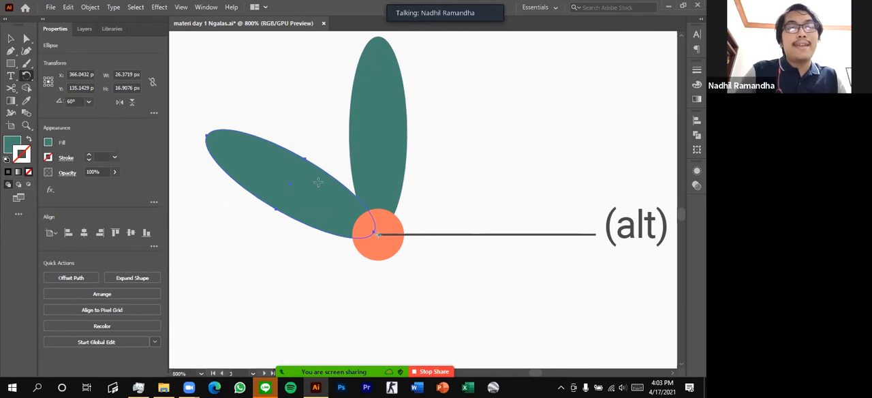
pyautogui.hotkey('ctrl', 'd')
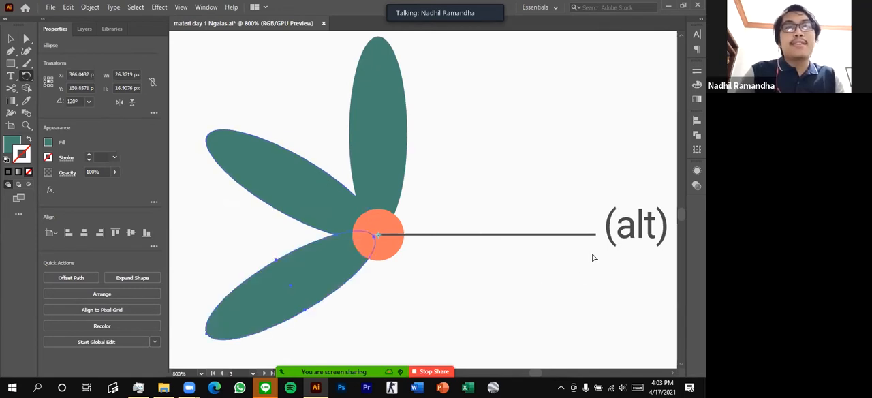
pyautogui.hotkey('ctrl', 'd')
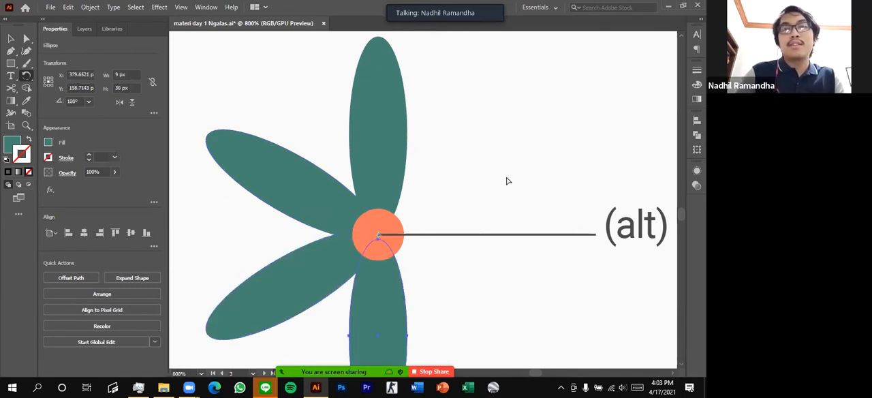
pyautogui.hotkey('ctrl', 'd')
pyautogui.hotkey('ctrl', 'd')
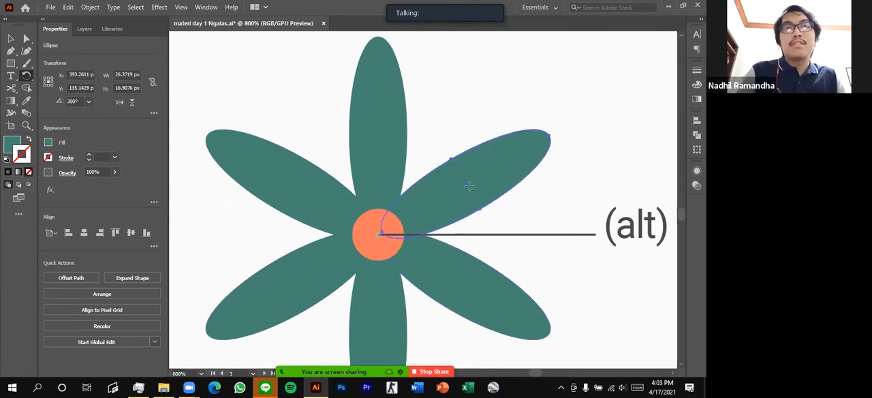
pyautogui.scroll(-2, 469, 185)
pyautogui.hotkey('ctrl', 'd')
pyautogui.hotkey('ctrl', 'd')
pyautogui.hotkey('ctrl', 'd')
# Undo the repeated leaf copies, keeping only the upright leaf and its first rotated copy
pyautogui.hotkey('ctrl', 'z')
pyautogui.hotkey('ctrl', 'z')
pyautogui.hotkey('ctrl', 'z')
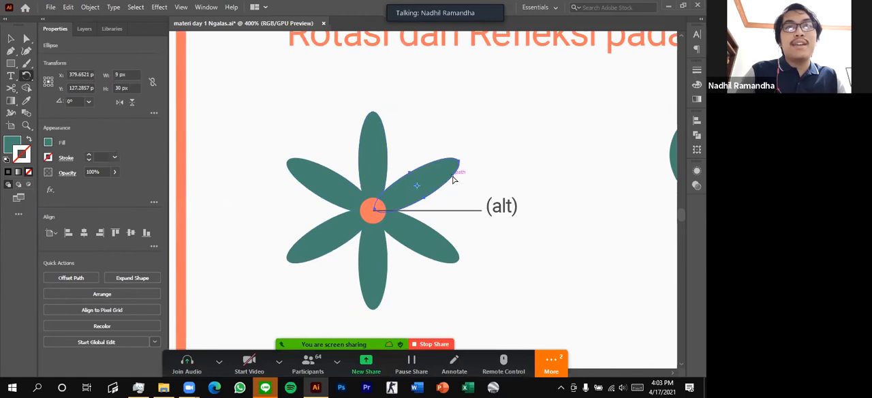
pyautogui.hotkey('ctrl', 'z')
pyautogui.hotkey('ctrl', 'z')
pyautogui.hotkey('ctrl', 'z')
pyautogui.hotkey('ctrl', 'z')
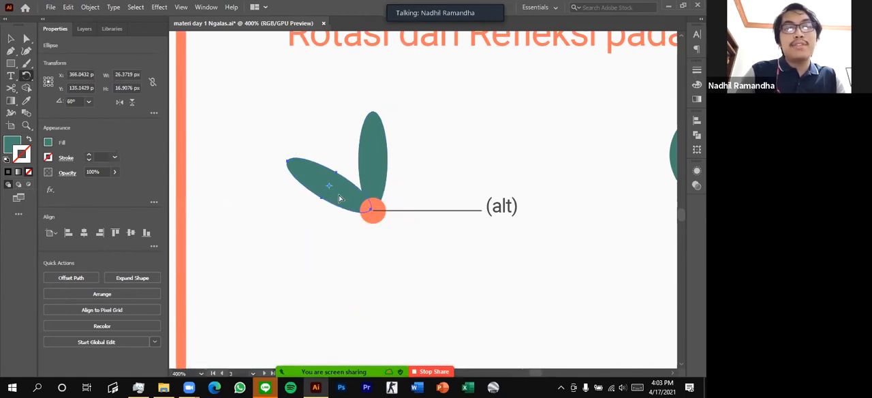
# Repeat the 60° rotated copy until six petals surround the orange circle, and clear the selection
pyautogui.hotkey('ctrl', 'd')
pyautogui.hotkey('ctrl', 'd')
pyautogui.hotkey('ctrl', 'd')
pyautogui.hotkey('ctrl', 'd')
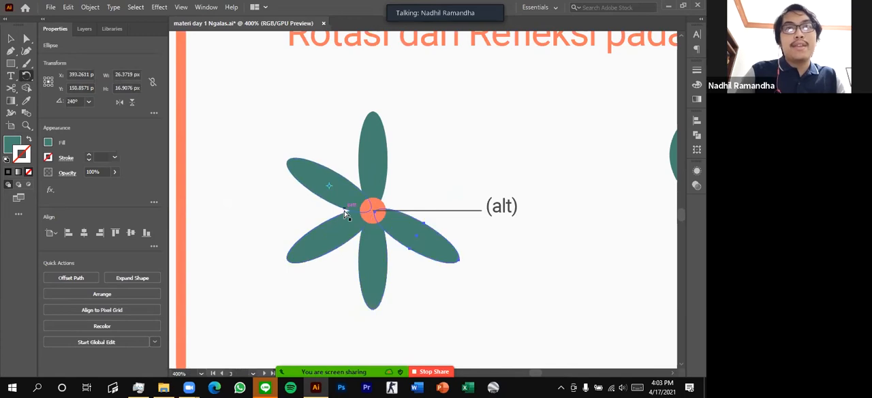
pyautogui.click(13, 42)
pyautogui.click(432, 143)
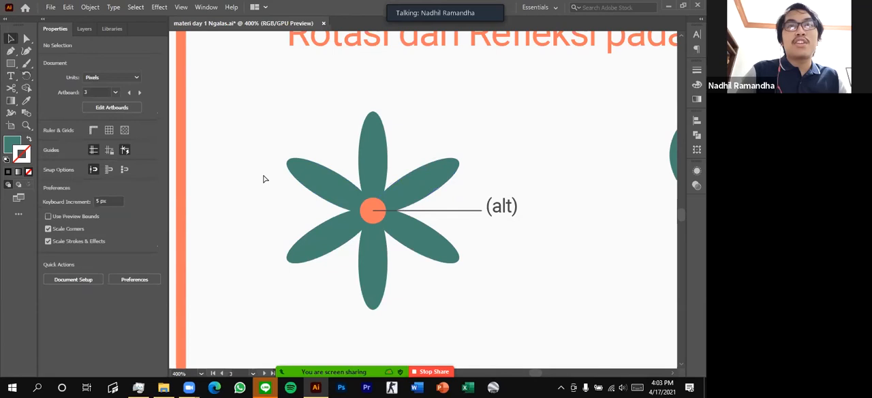
# Activate the Reflect Tool for the half butterfly beside the dashed axis
pyautogui.moveTo(318, 175); pyautogui.dragTo(268, 163)
pyautogui.hscroll(8, 296, 141)
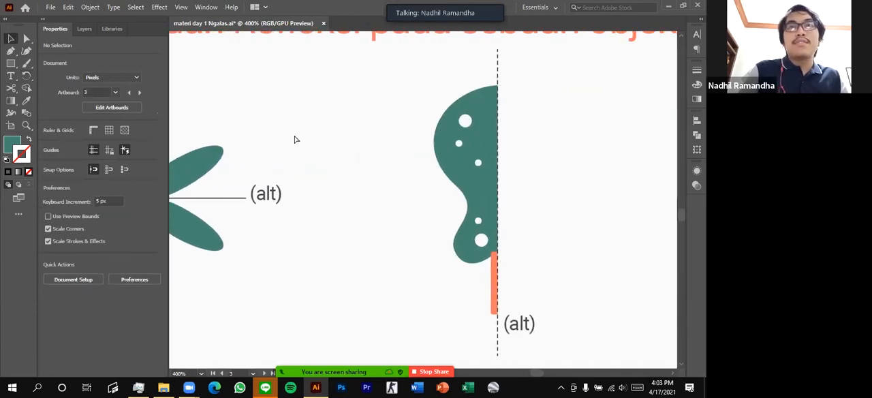
pyautogui.hscroll(-5, 321, 158)
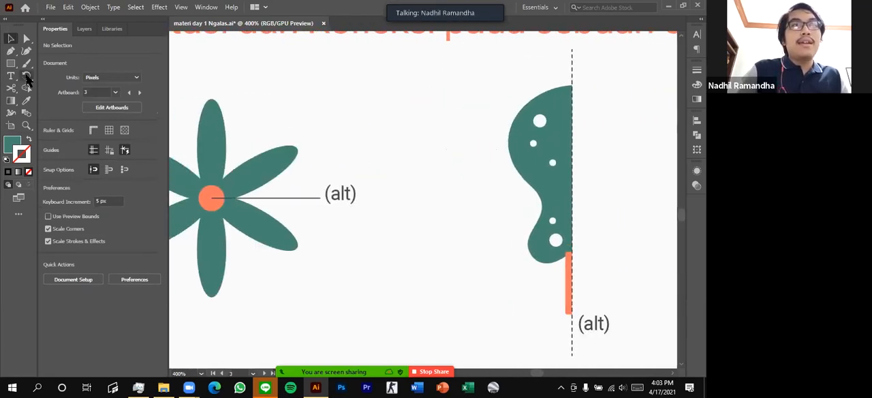
pyautogui.hscroll(4, 306, 146)
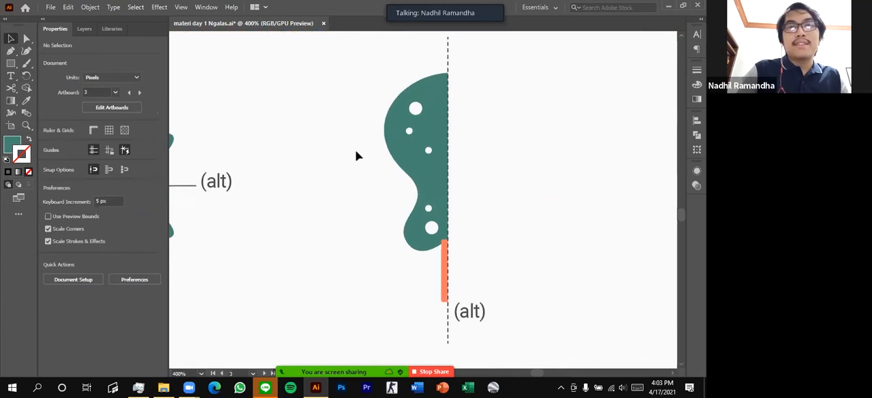
pyautogui.scroll(-3, 359, 159)
pyautogui.scroll(2, 357, 156)
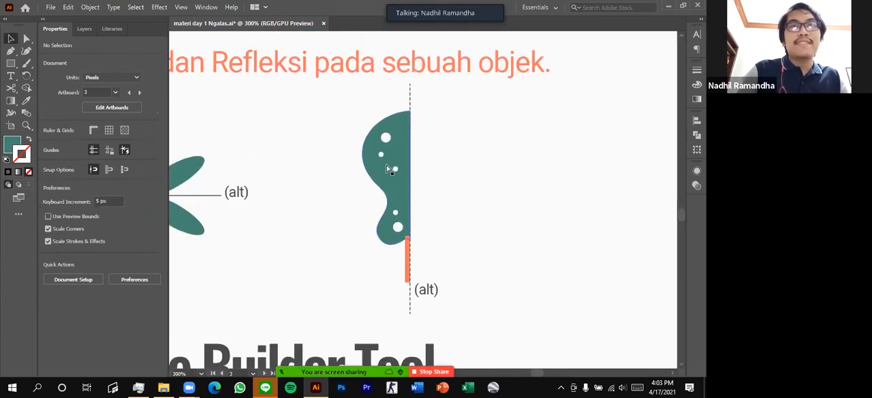
pyautogui.click(26, 78)
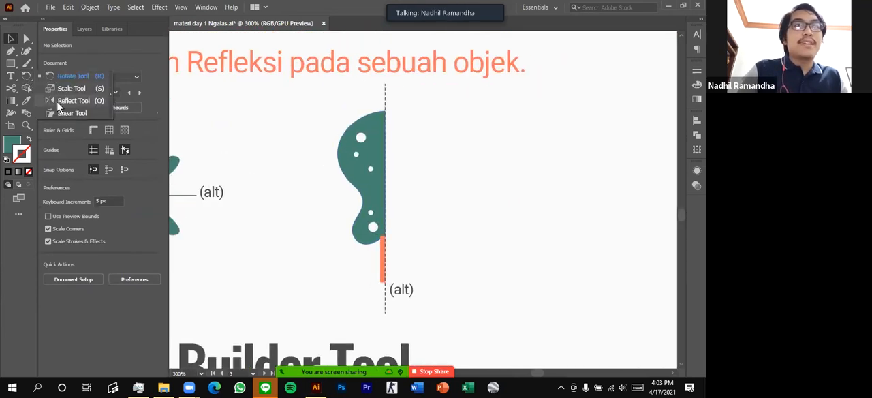
pyautogui.click(26, 79)
pyautogui.click(28, 83)
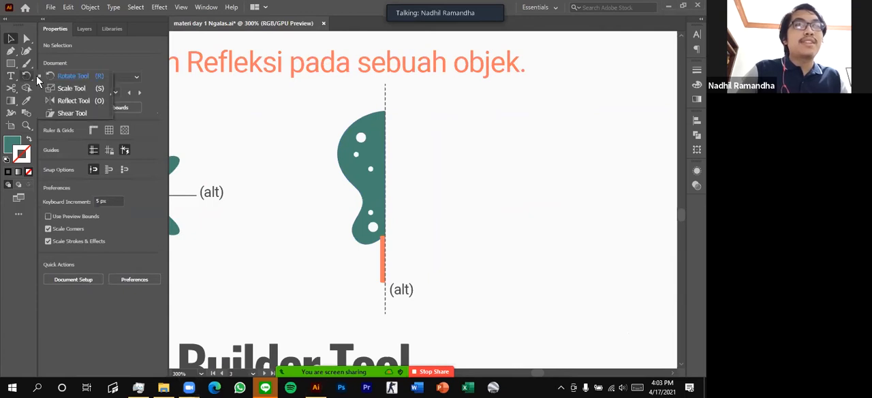
pyautogui.click(72, 102)
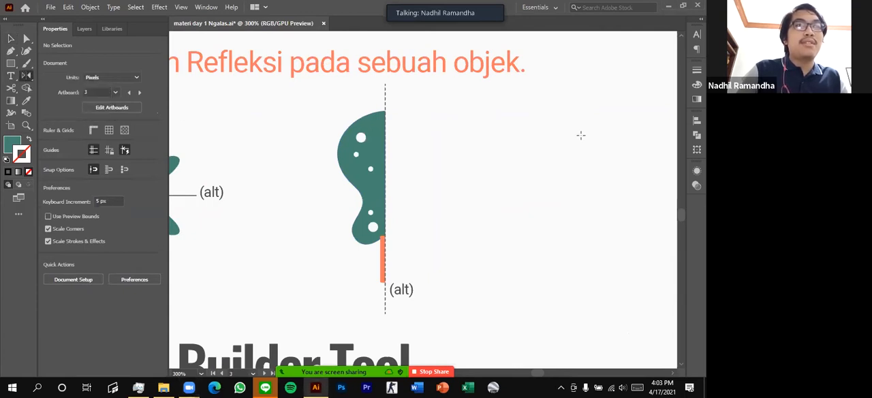
# Try moving the half-butterfly group across the dashed axis, and undo the moves
pyautogui.press('v')
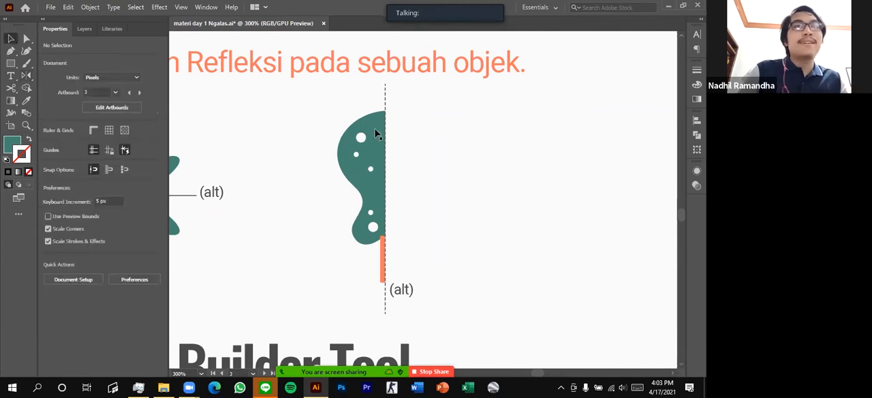
pyautogui.moveTo(365, 138); pyautogui.dragTo(470, 142)
pyautogui.hscroll(2, 477, 146)
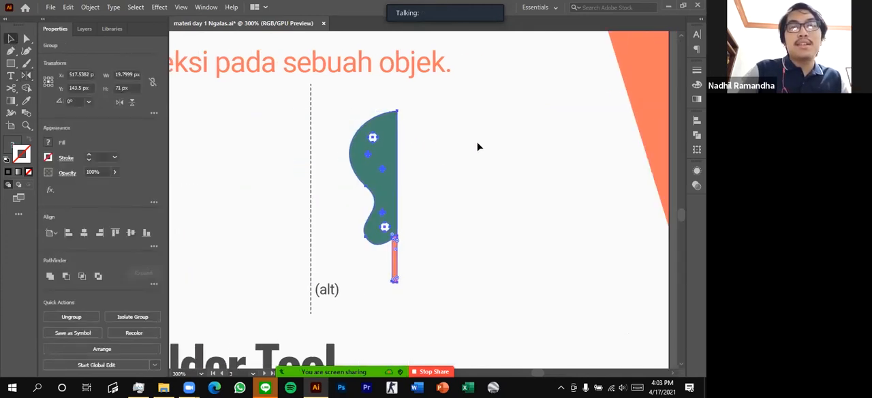
pyautogui.click(569, 177)
pyautogui.hotkey('ctrl', 'z')
pyautogui.hotkey('ctrl', 'z')
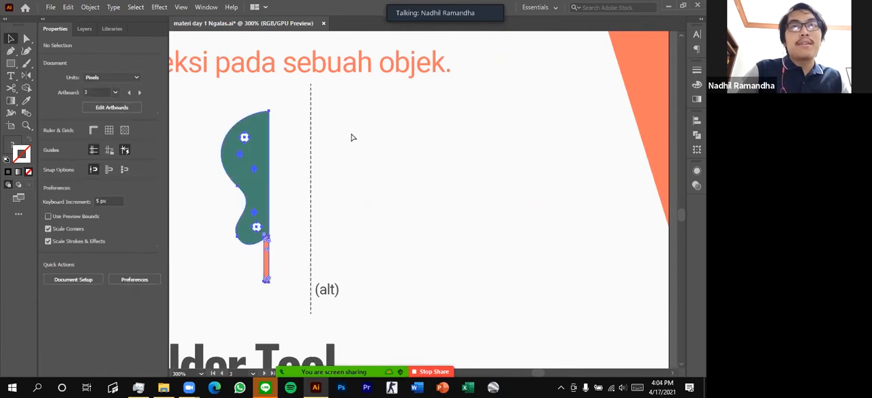
# Locate the half-butterfly group inside the Shape layer and switch its visibility off and on
pyautogui.hscroll(-1, 407, 143)
pyautogui.click(411, 144)
pyautogui.click(328, 141)
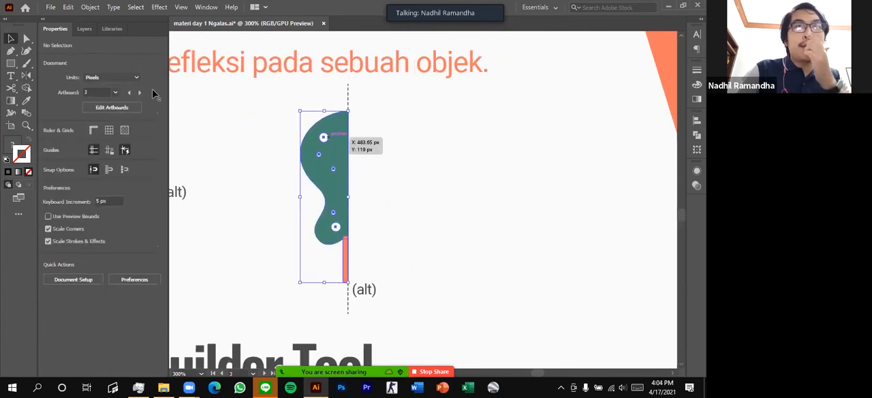
pyautogui.click(85, 30)
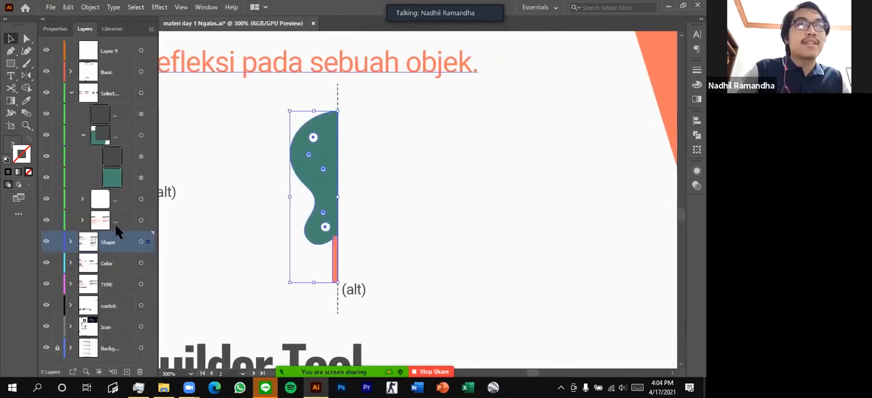
pyautogui.click(71, 242)
pyautogui.scroll(-4, 89, 150)
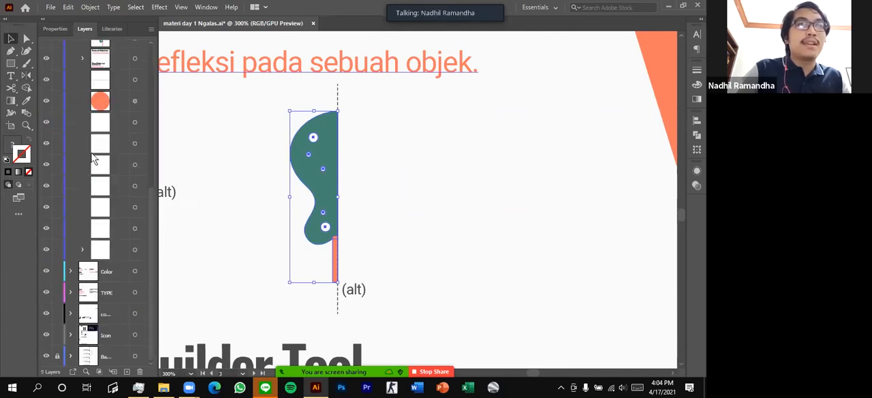
pyautogui.scroll(3, 106, 158)
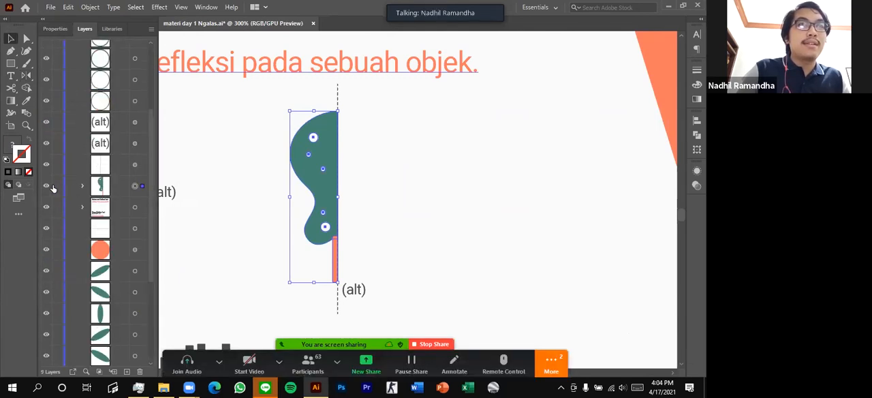
pyautogui.click(46, 186)
pyautogui.click(46, 186)
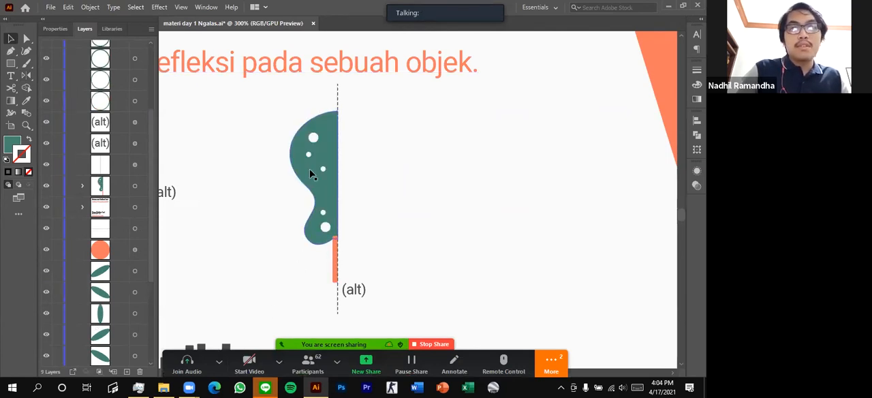
# Select the half-butterfly group and open the Reflect options with the origin at its top anchor on the dashed axis
pyautogui.click(135, 186)
pyautogui.scroll(1, 334, 190)
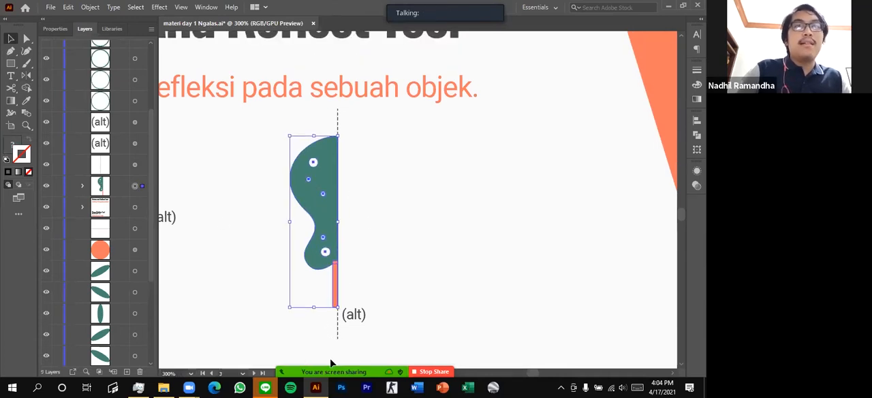
pyautogui.click(27, 78)
pyautogui.hscroll(-12, 321, 156)
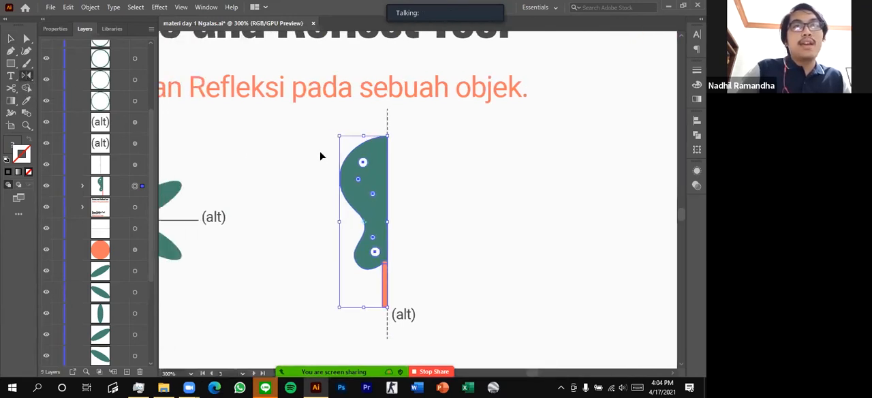
pyautogui.hscroll(7, 373, 214)
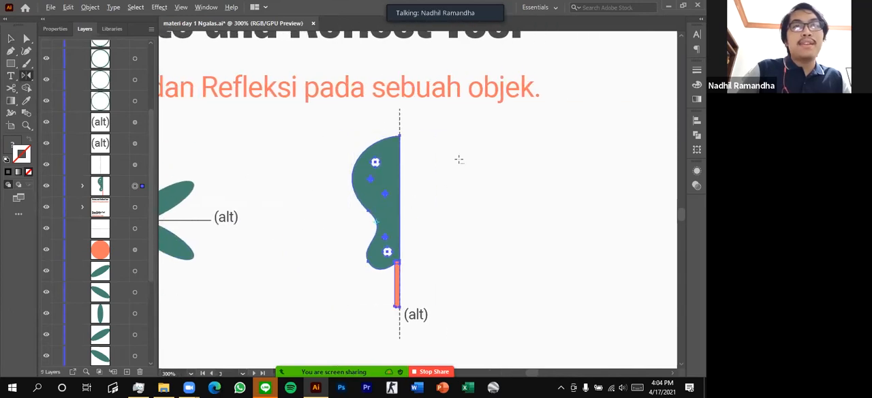
pyautogui.scroll(1, 460, 157)
pyautogui.scroll(-2, 460, 139)
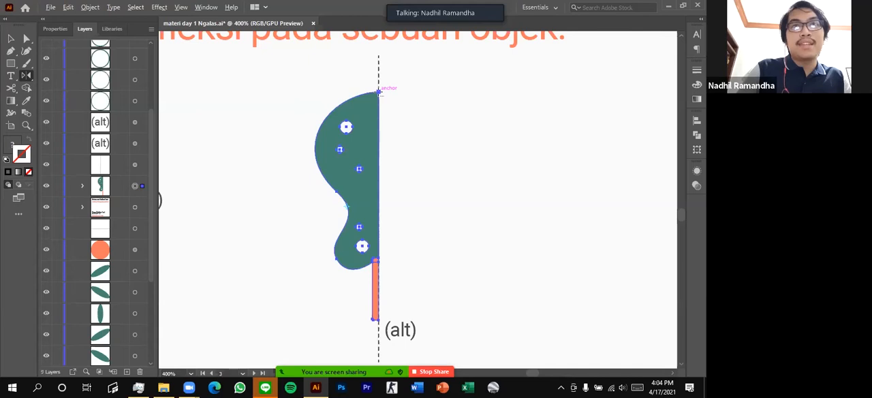
pyautogui.keyDown('alt'); pyautogui.click(379, 93); pyautogui.keyUp('alt')
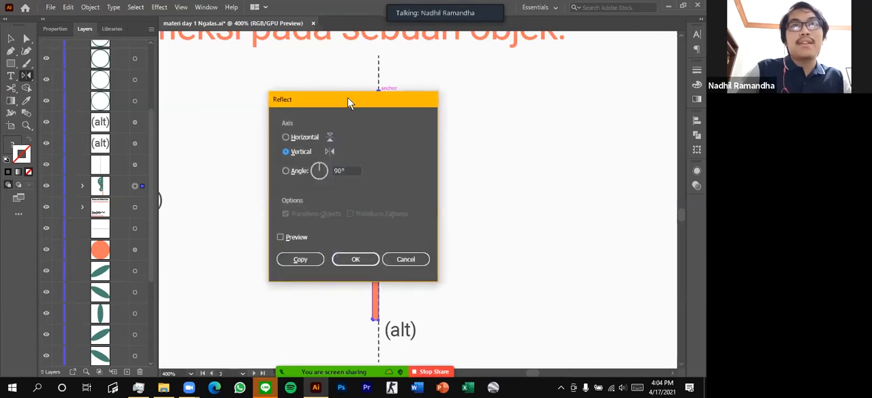
pyautogui.moveTo(356, 97); pyautogui.dragTo(550, 80)
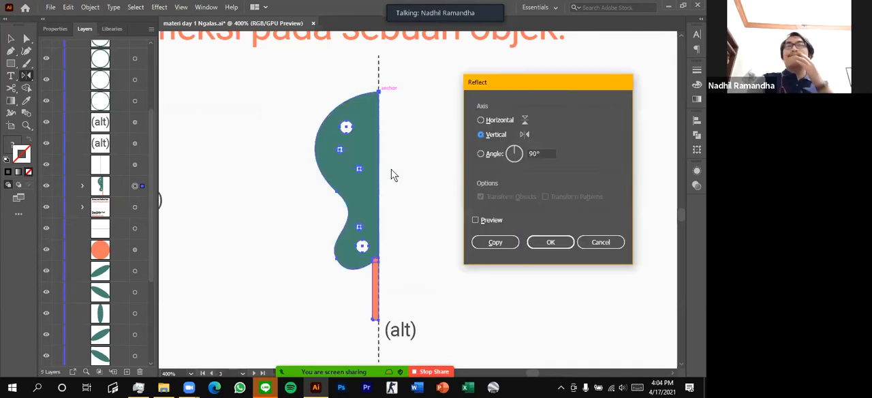
# Enable the reflection preview and compare the Horizontal and Vertical axes for the half butterfly
pyautogui.click(475, 219)
pyautogui.click(480, 120)
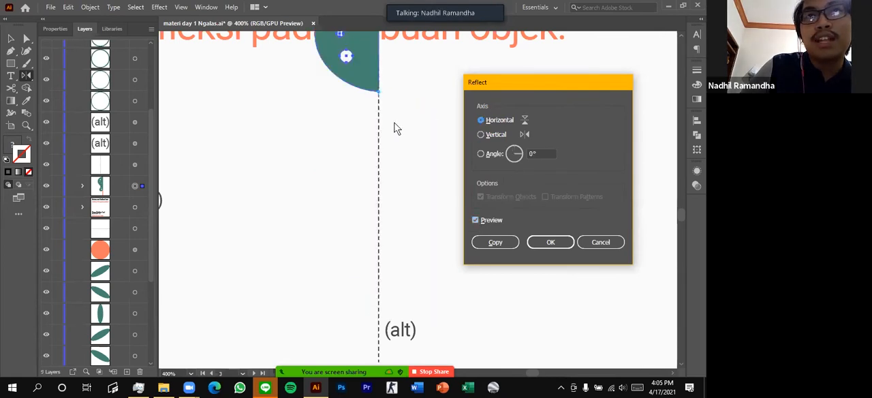
pyautogui.click(482, 135)
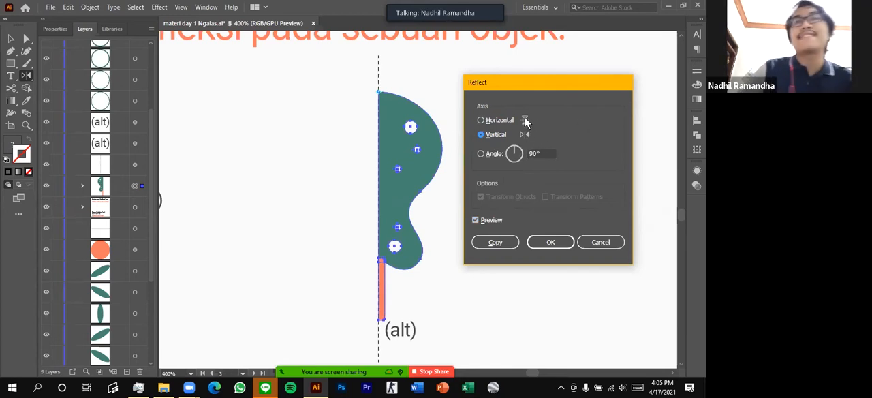
pyautogui.click(480, 120)
pyautogui.click(481, 132)
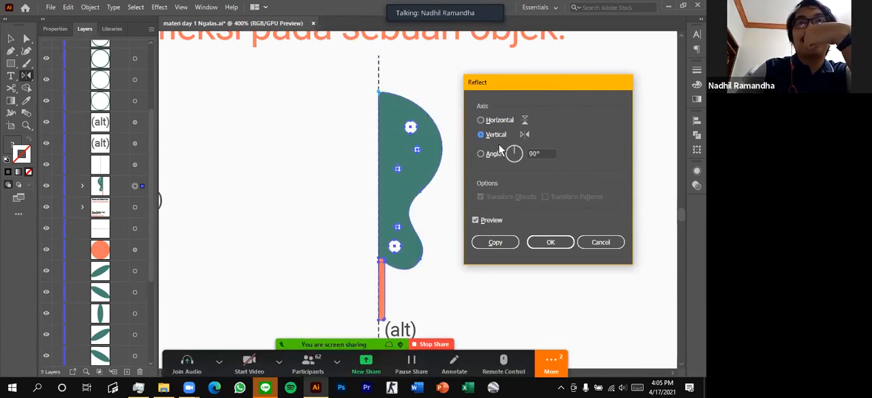
# Try a custom reflection axis angle of 30° for the half butterfly
pyautogui.click(480, 153)
pyautogui.doubleClick(536, 153)
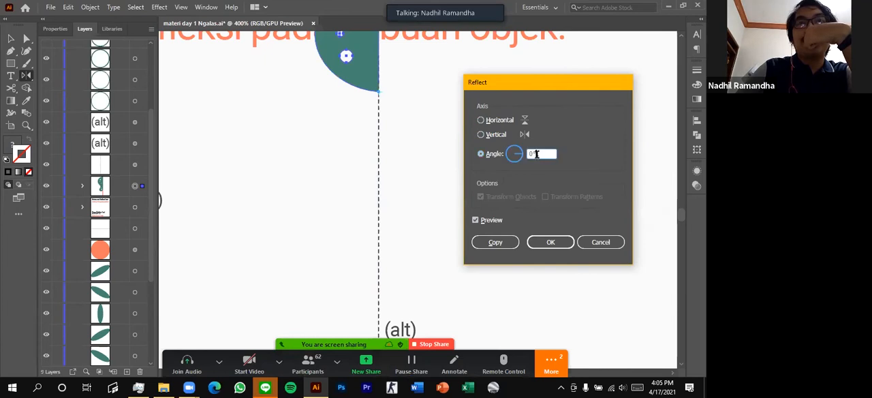
pyautogui.scroll(17, 537, 155)
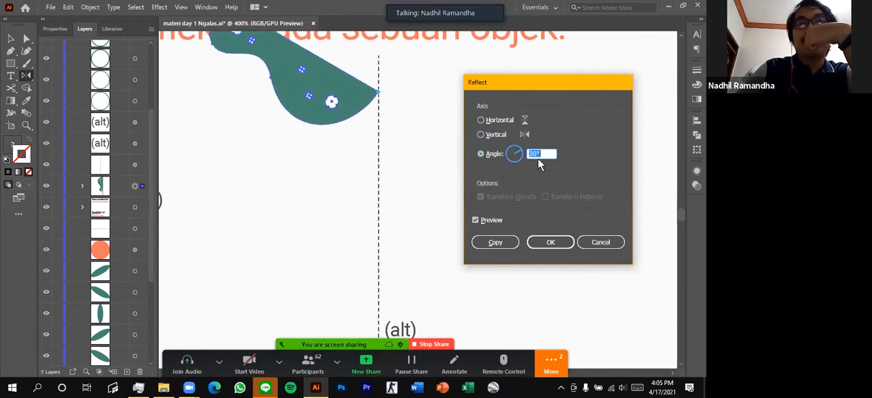
# Compare another custom angle and the Horizontal axis for the half butterfly, and set the reflection axis to Vertical
pyautogui.scroll(20, 537, 156)
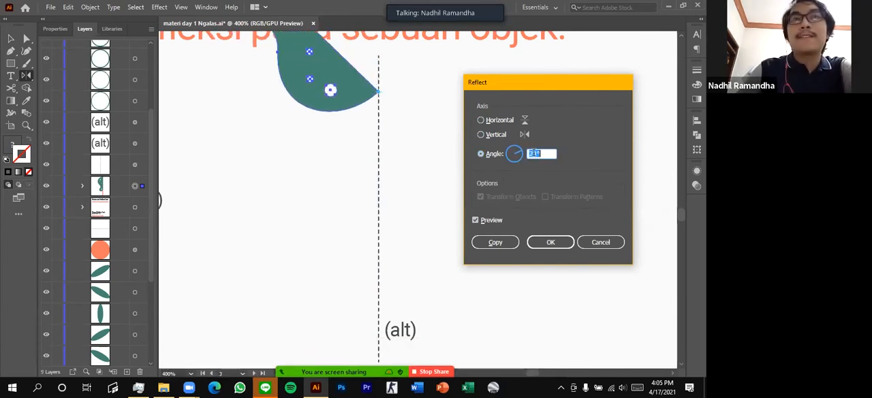
pyautogui.click(481, 134)
pyautogui.click(482, 120)
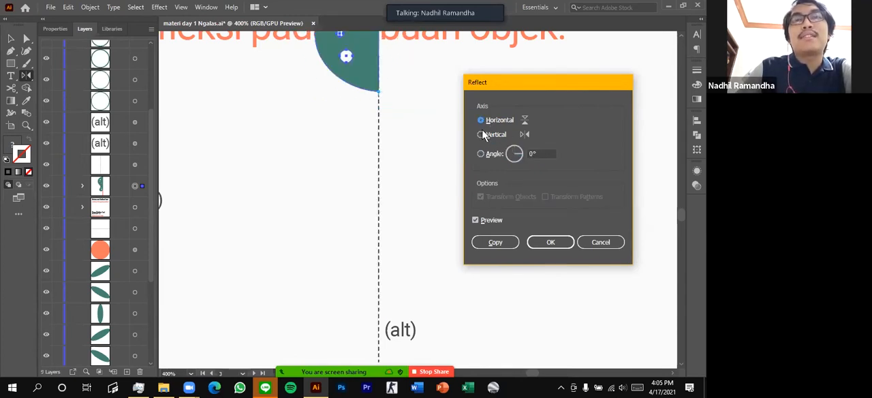
pyautogui.click(481, 135)
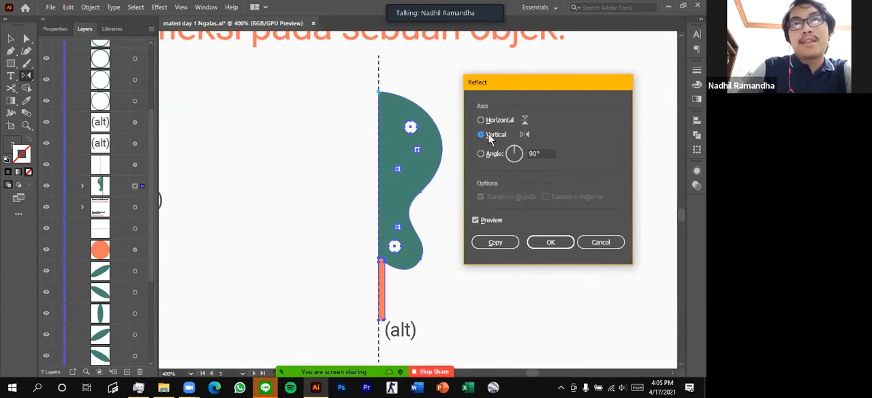
# Compare the vertical reflection with its preview off and on, and create a reflected copy of the half butterfly
pyautogui.click(476, 220)
pyautogui.click(476, 220)
pyautogui.click(476, 220)
pyautogui.click(476, 220)
pyautogui.click(476, 220)
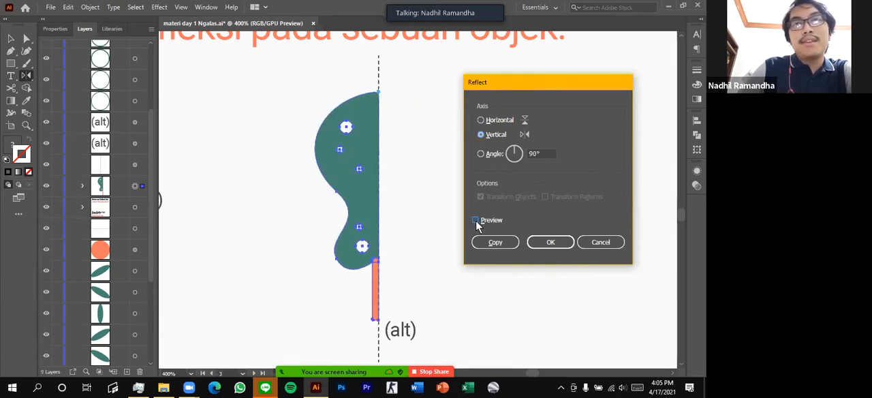
pyautogui.click(476, 220)
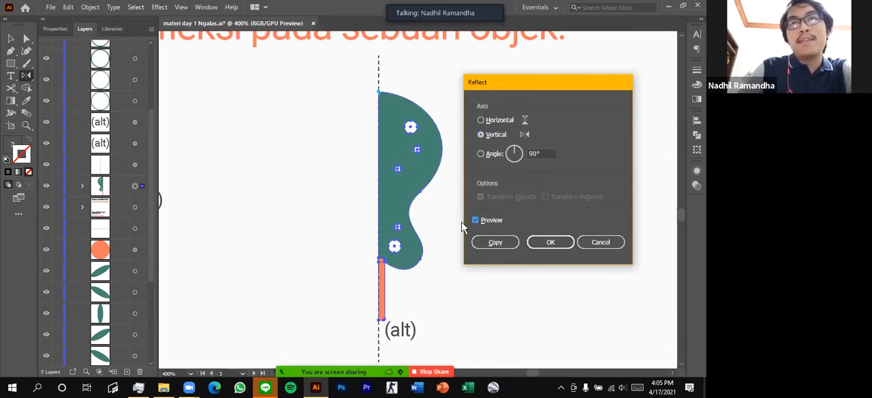
pyautogui.click(502, 246)
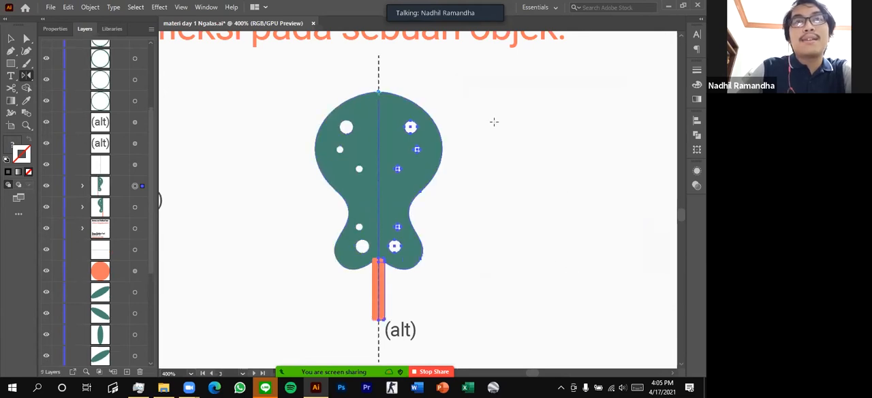
# Deselect the mirrored copy and delete the dashed axis line running through the shape
pyautogui.click(12, 39)
pyautogui.click(497, 170)
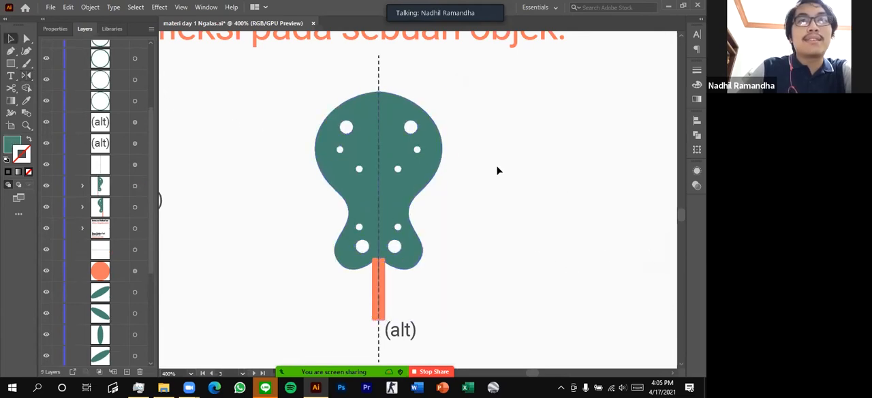
pyautogui.click(379, 77)
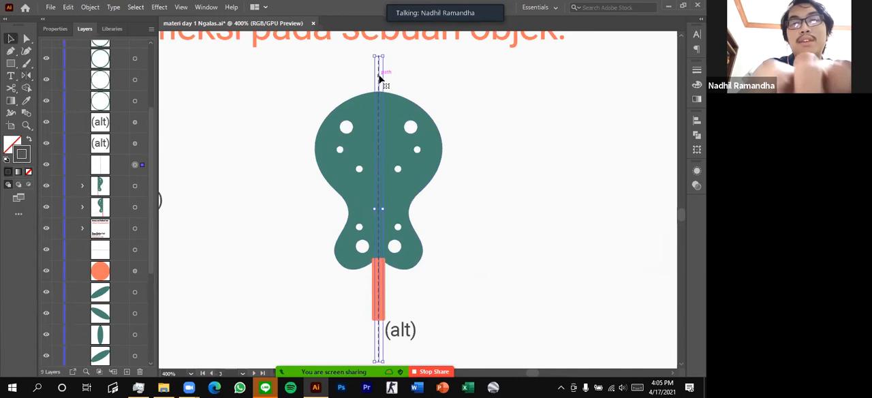
pyautogui.press('Delete')
pyautogui.scroll(-1, 470, 166)
pyautogui.scroll(1, 479, 193)
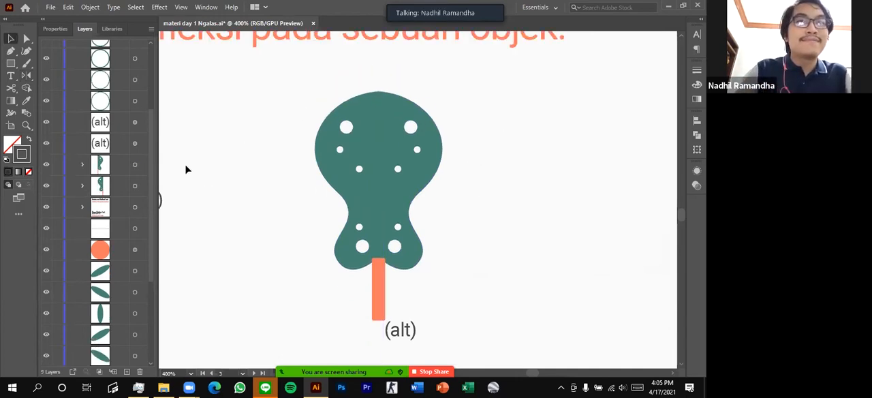
pyautogui.scroll(1, 407, 201)
pyautogui.scroll(-1, 399, 200)
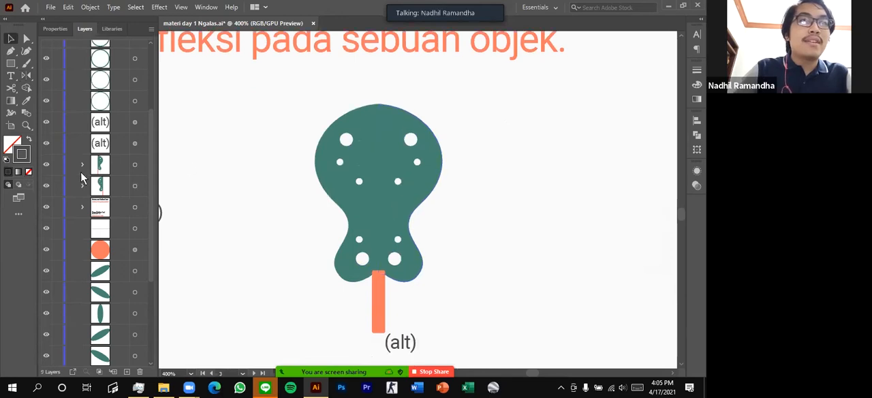
# Group the original and reflected halves into one object and switch the group's visibility off and on
pyautogui.click(135, 164)
pyautogui.click(462, 125)
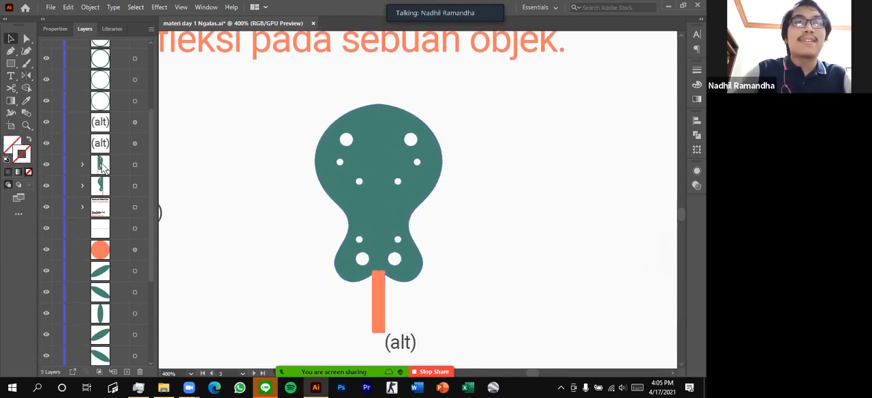
pyautogui.click(135, 185)
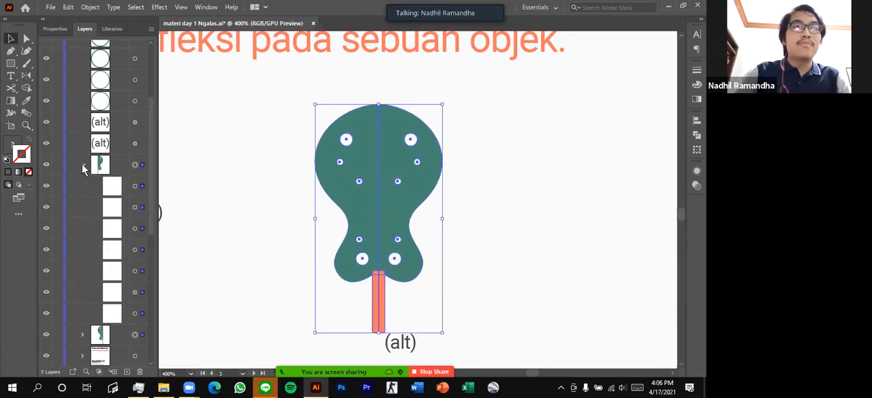
pyautogui.hotkey('ctrl', 'g')
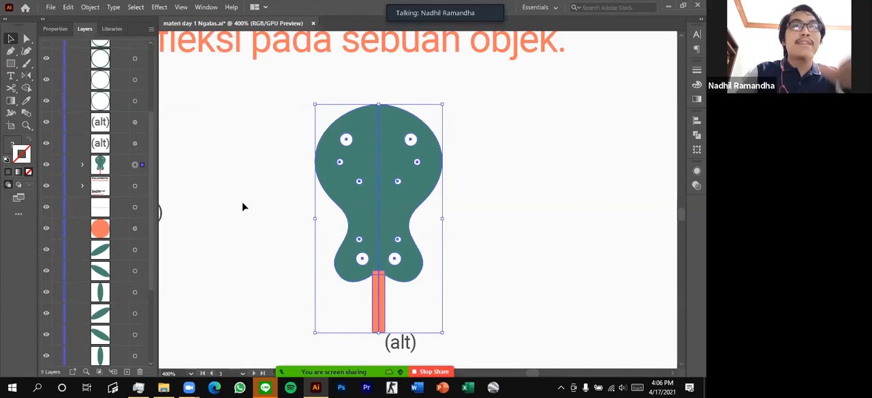
pyautogui.click(47, 168)
pyautogui.click(47, 167)
pyautogui.scroll(1, 255, 189)
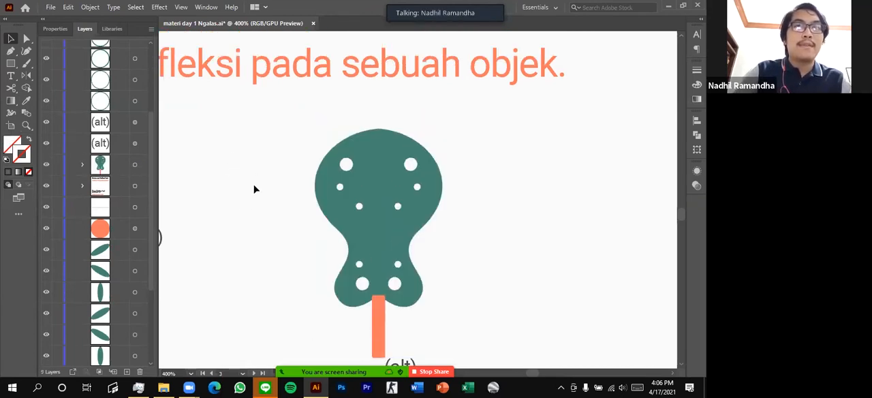
# Reposition the five white dots on the shape's right half individually with the Direct Selection tool to break the symmetry
pyautogui.moveTo(411, 166); pyautogui.dragTo(384, 174)
pyautogui.hotkey('ctrl', 'z')
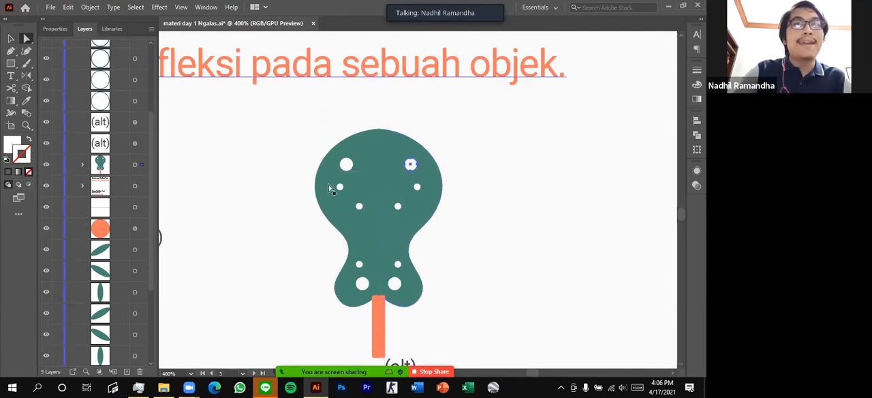
pyautogui.moveTo(395, 285); pyautogui.dragTo(377, 232)
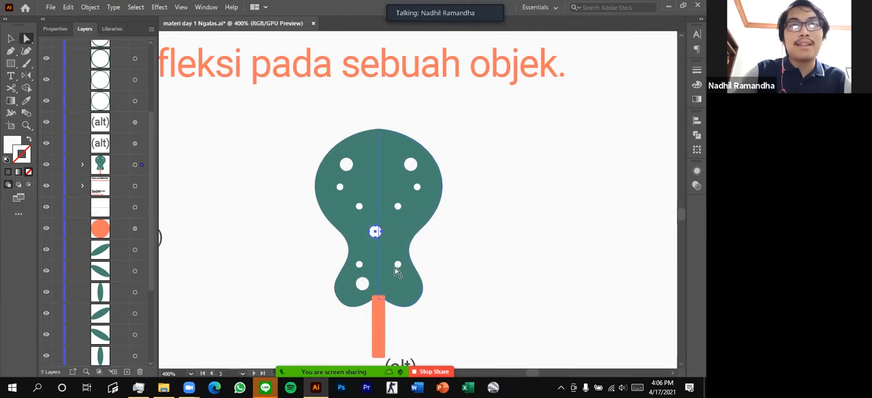
pyautogui.scroll(2, 400, 272)
pyautogui.moveTo(395, 256); pyautogui.dragTo(397, 282)
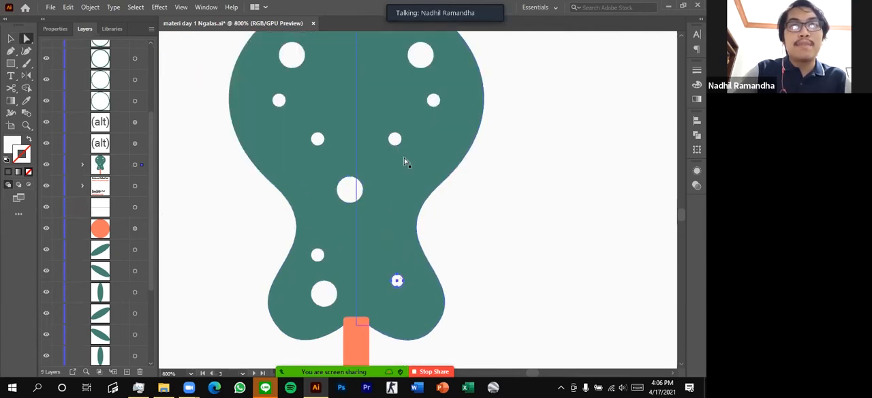
pyautogui.moveTo(425, 66); pyautogui.dragTo(425, 148)
pyautogui.moveTo(432, 100); pyautogui.dragTo(375, 68)
pyautogui.moveTo(395, 141); pyautogui.dragTo(421, 89)
pyautogui.scroll(-2, 402, 150)
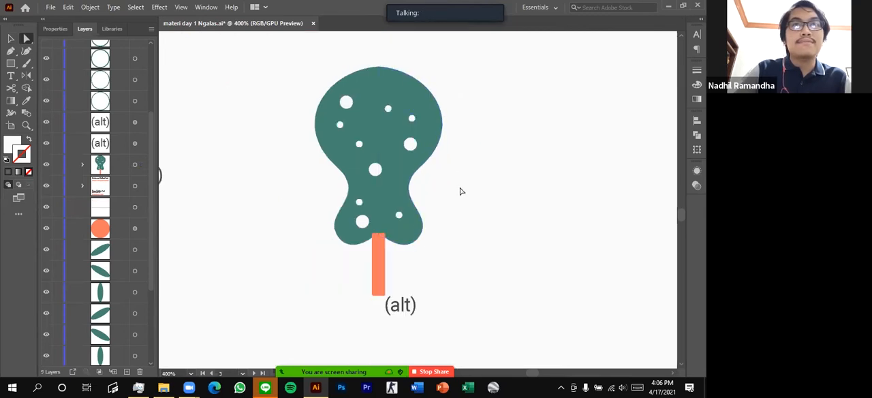
# Examine the mirrored shape's rearranged dots and orange stem at different zoom levels
pyautogui.scroll(-1, 460, 192)
pyautogui.hscroll(1, 460, 193)
pyautogui.scroll(-1, 423, 253)
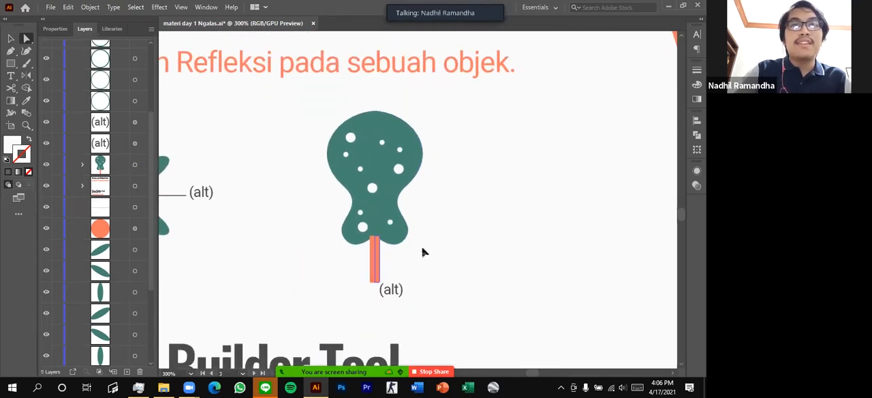
pyautogui.scroll(-2, 395, 181)
pyautogui.scroll(1, 393, 182)
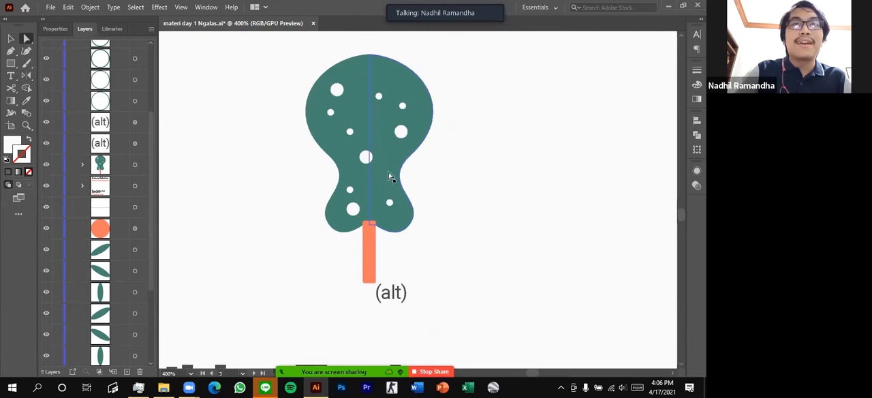
pyautogui.scroll(5, 385, 182)
pyautogui.scroll(-1, 370, 267)
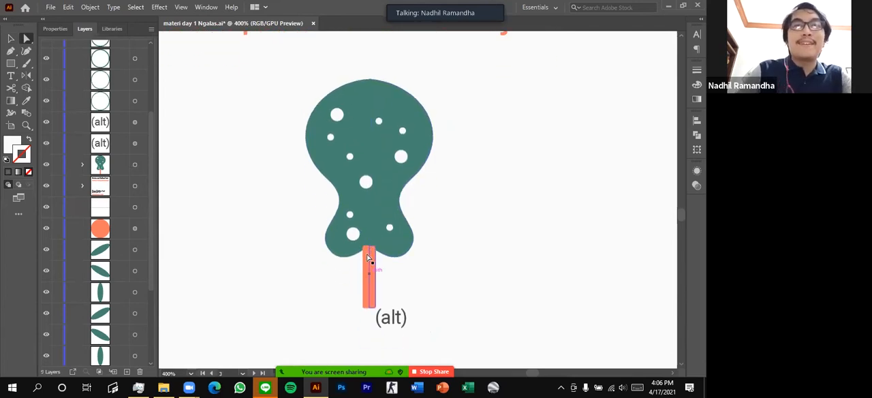
pyautogui.scroll(-1, 377, 258)
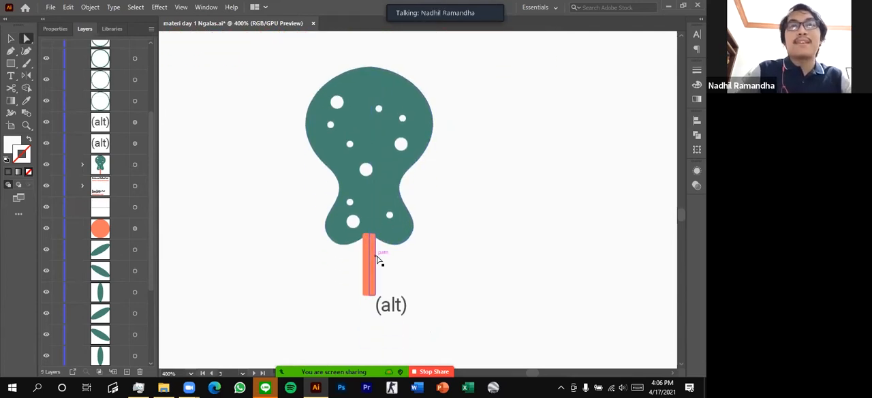
# Review the finished Rotate and Reflect Tool examples and go to the overlapping circles in the Shape Builder Tool section
pyautogui.scroll(-2, 379, 259)
pyautogui.hscroll(-2, 386, 186)
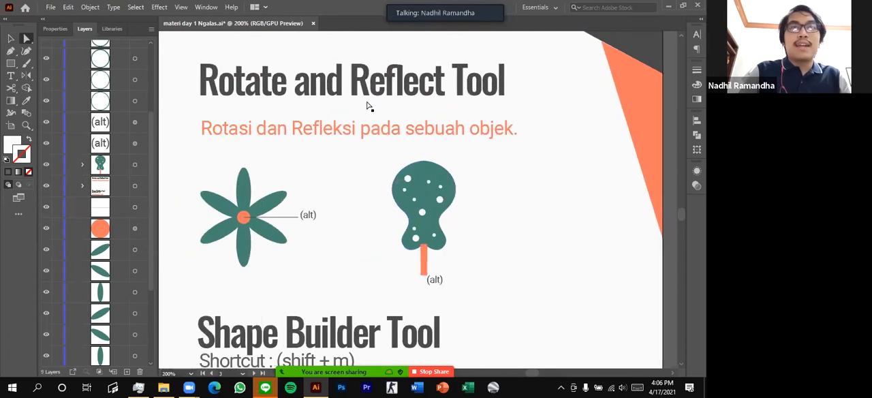
pyautogui.scroll(1, 368, 53)
pyautogui.scroll(-1, 315, 109)
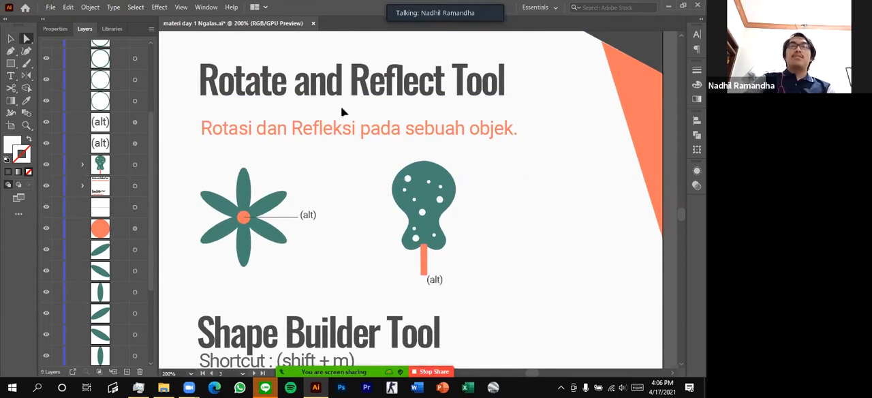
pyautogui.scroll(-2, 336, 194)
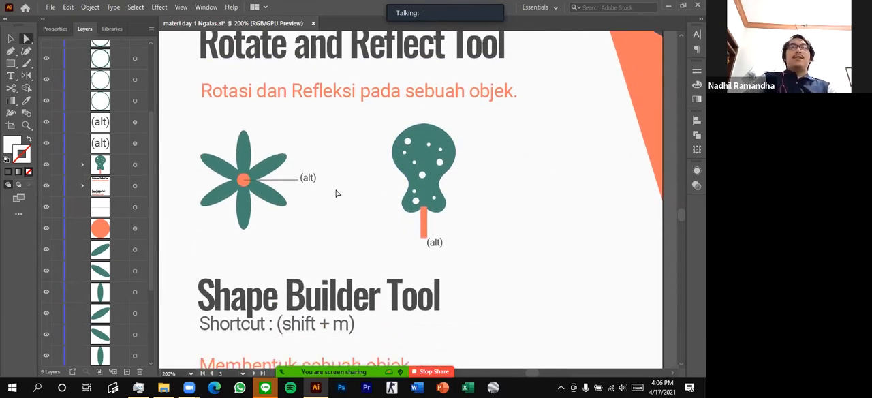
pyautogui.scroll(-5, 329, 195)
pyautogui.hscroll(-1, 355, 200)
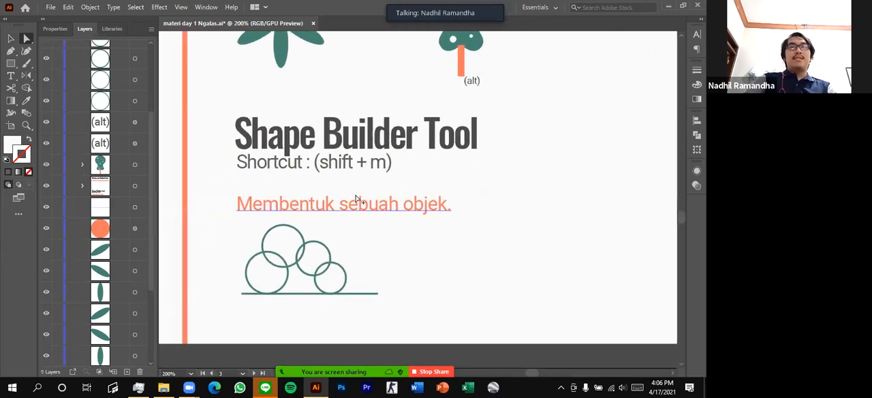
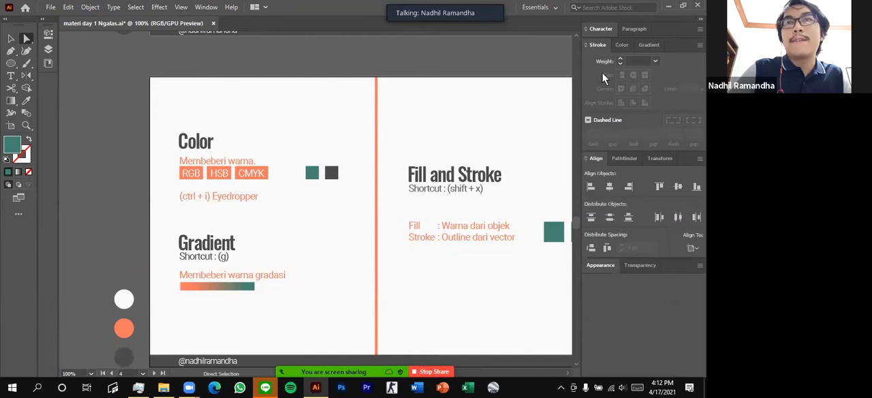
# Show the colour settings and examine the fill colours of the teal and dark grey squares in the Color section
pyautogui.click(621, 45)
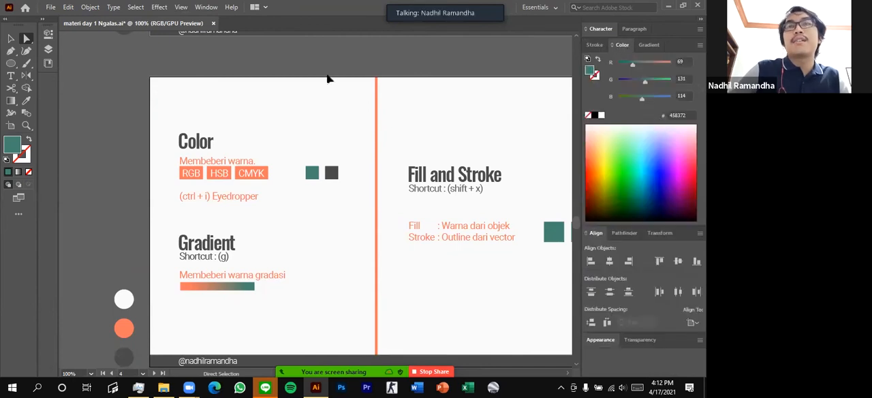
pyautogui.scroll(-1, 308, 75)
pyautogui.scroll(1, 302, 125)
pyautogui.hscroll(-4, 288, 145)
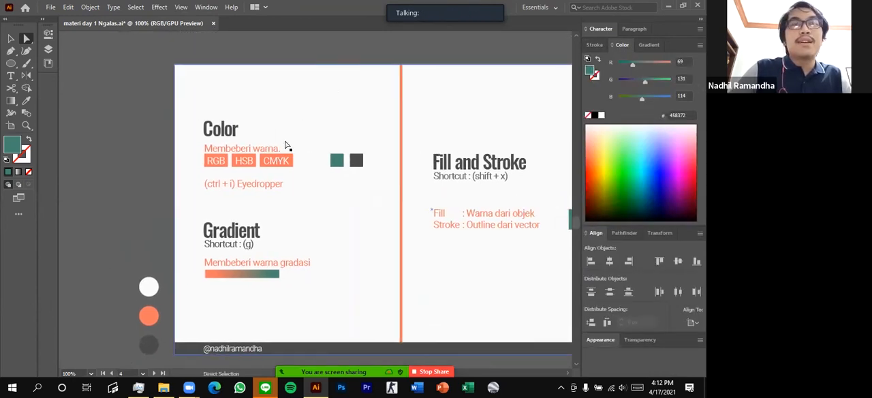
pyautogui.scroll(-2, 299, 144)
pyautogui.hscroll(3, 335, 141)
pyautogui.scroll(1, 256, 111)
pyautogui.scroll(1, 256, 111)
pyautogui.hscroll(-4, 341, 179)
pyautogui.scroll(2, 365, 198)
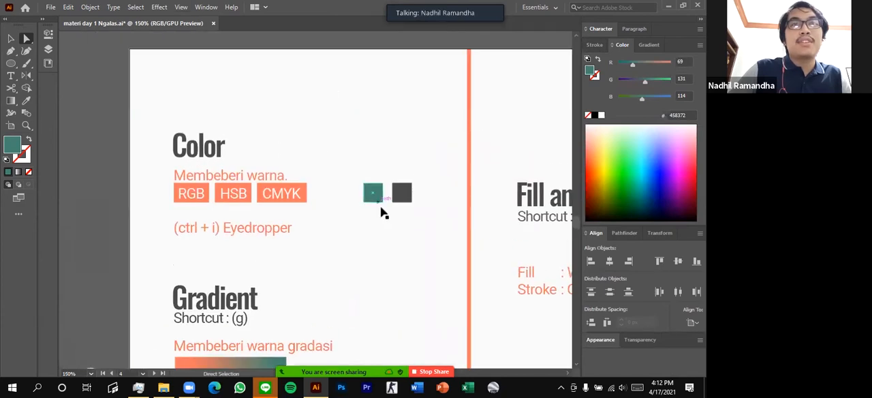
pyautogui.click(373, 193)
pyautogui.click(403, 199)
pyautogui.click(373, 194)
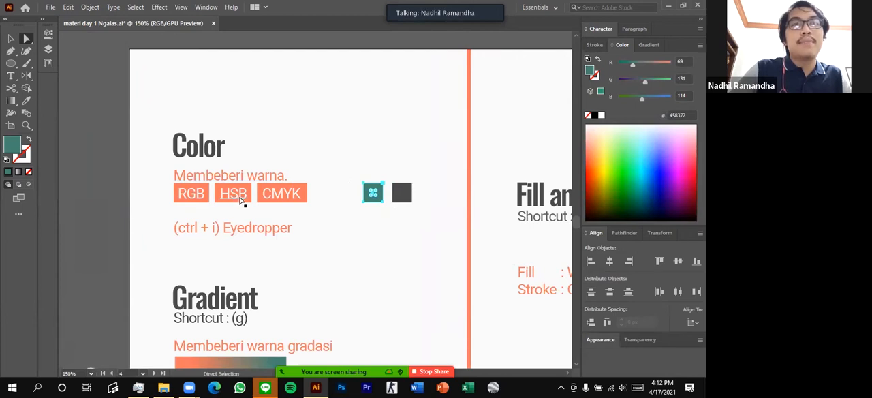
pyautogui.click(348, 158)
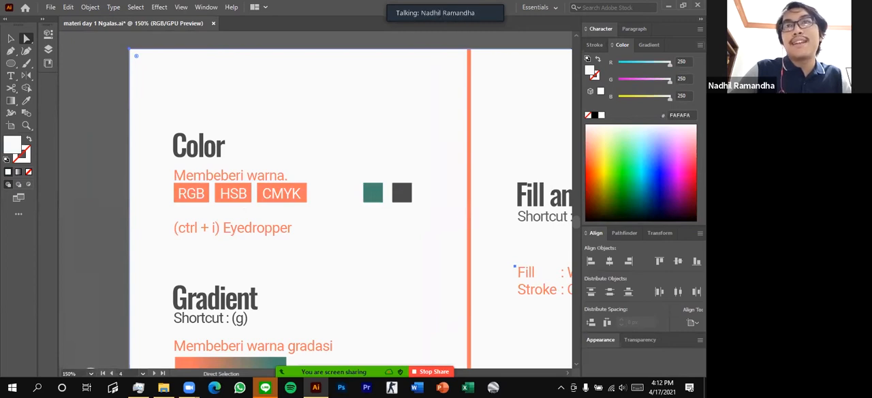
# Switch the colour sliders from RGB to CMYK and back to RGB to compare the colour models
pyautogui.click(700, 45)
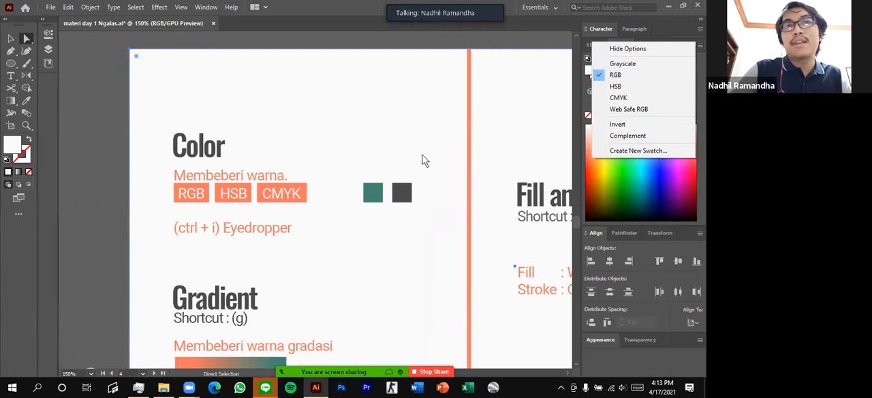
pyautogui.click(618, 76)
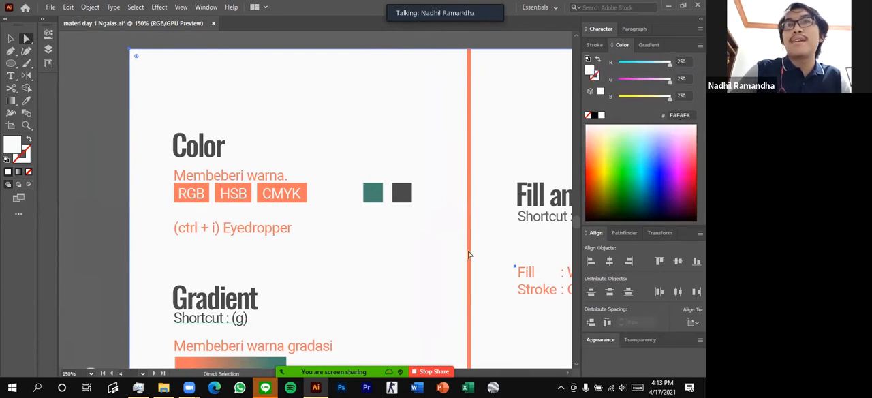
pyautogui.click(700, 44)
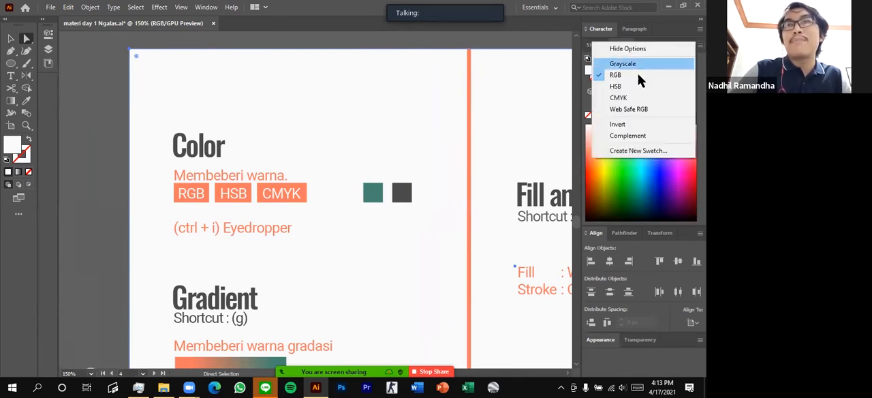
pyautogui.click(619, 98)
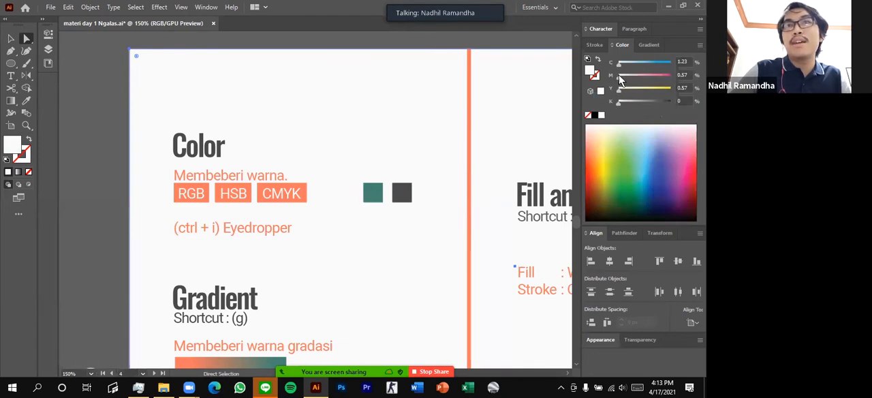
pyautogui.click(700, 44)
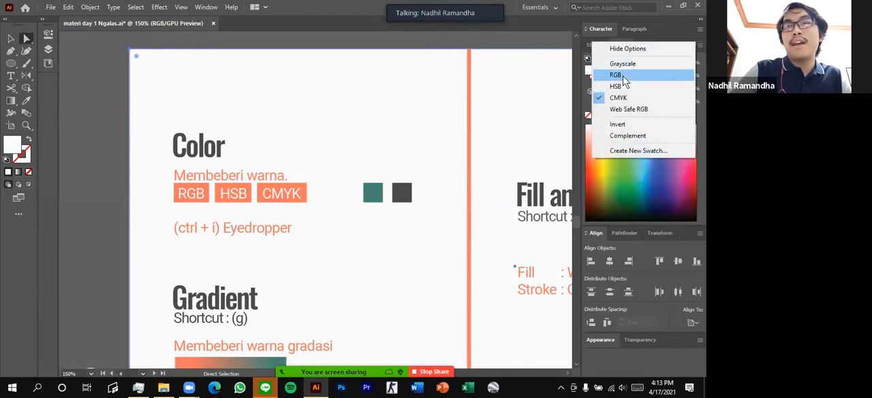
pyautogui.click(617, 75)
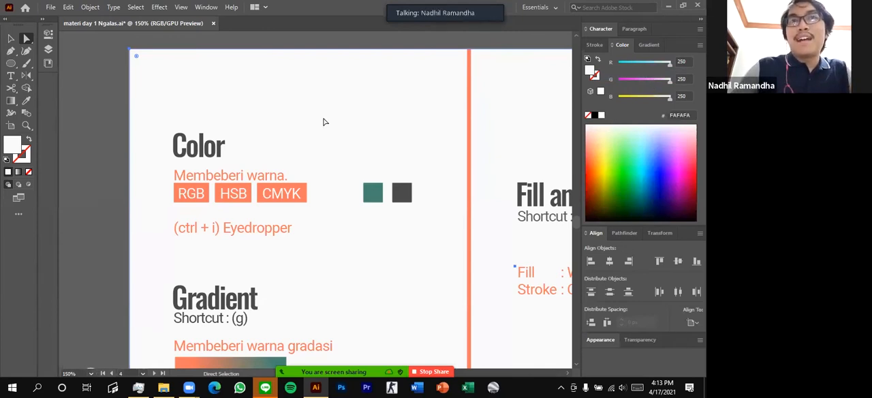
# Recolour the teal square light blue with RGB values 106, 191, 255
pyautogui.click(379, 199)
pyautogui.click(403, 195)
pyautogui.click(377, 193)
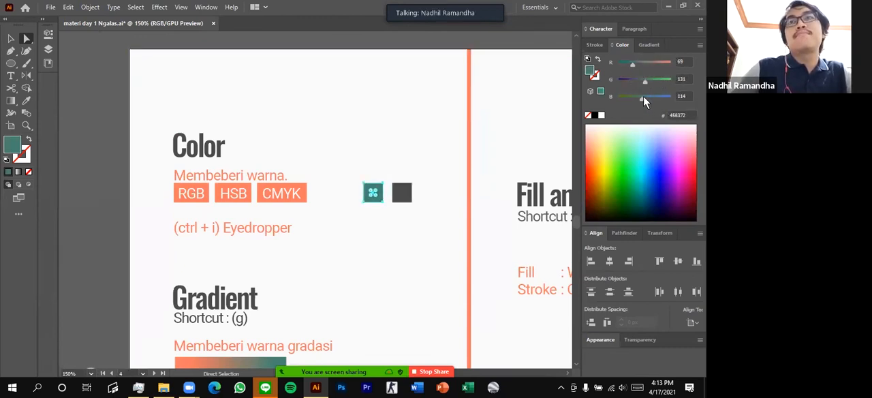
pyautogui.moveTo(644, 98); pyautogui.dragTo(668, 95)
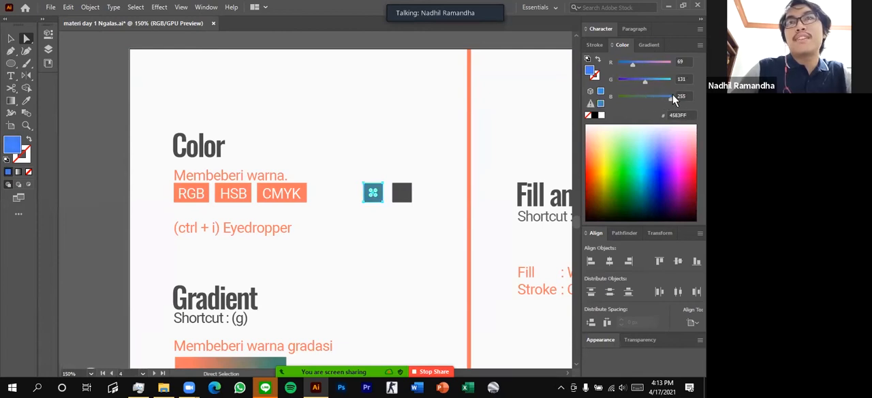
pyautogui.click(661, 80)
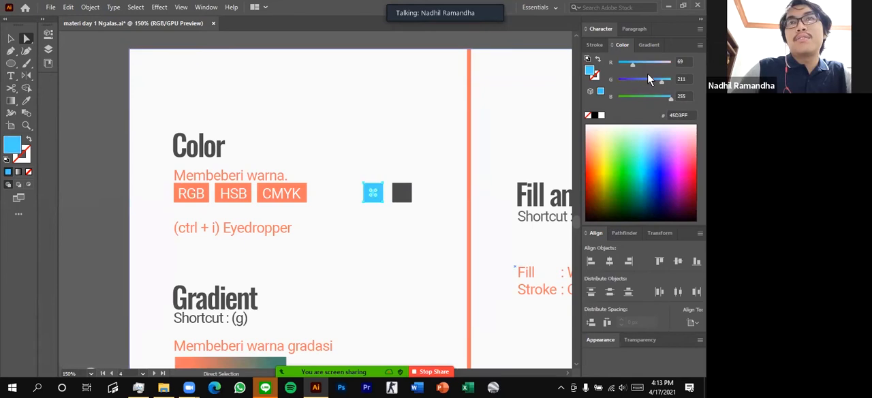
pyautogui.moveTo(660, 81)
pyautogui.mouseDown()
pyautogui.moveTo(624, 79)
pyautogui.moveTo(672, 80)
pyautogui.moveTo(658, 79)
pyautogui.mouseUp()
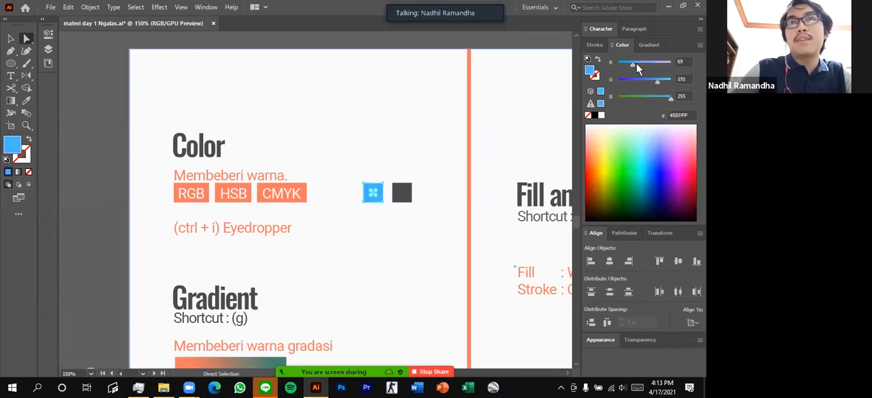
pyautogui.moveTo(654, 61)
pyautogui.mouseDown()
pyautogui.moveTo(613, 60)
pyautogui.moveTo(640, 61)
pyautogui.mouseUp()
pyautogui.click(413, 158)
pyautogui.click(378, 194)
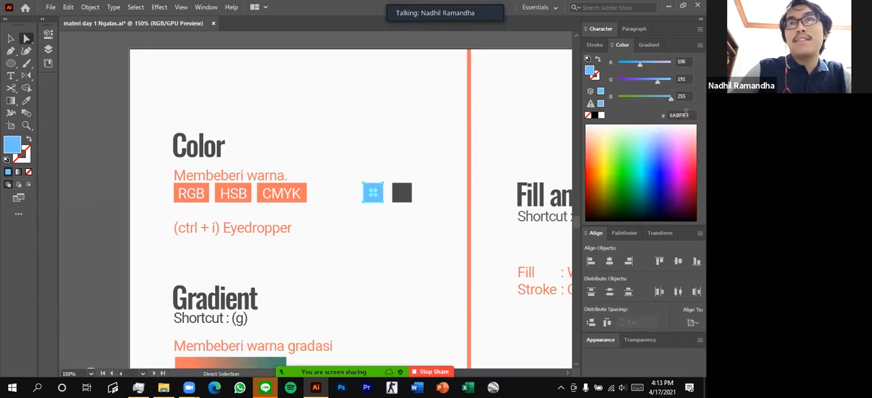
# Examine the light blue square's hex colour code and compare it with the dark grey square's colour
pyautogui.click(680, 116)
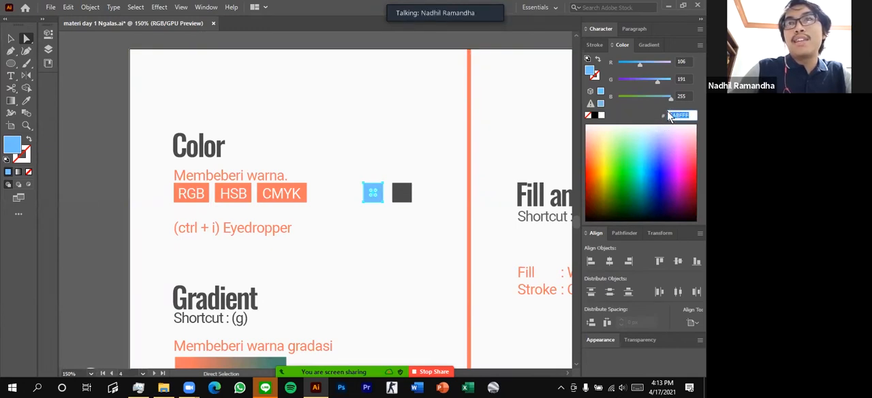
pyautogui.click(402, 145)
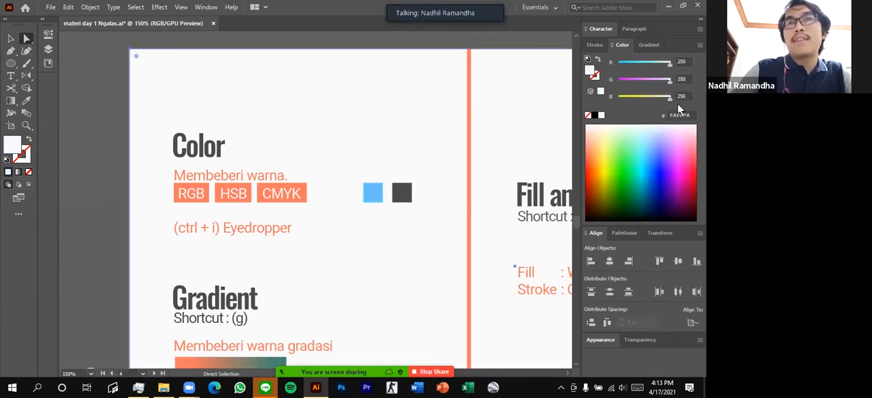
pyautogui.click(374, 191)
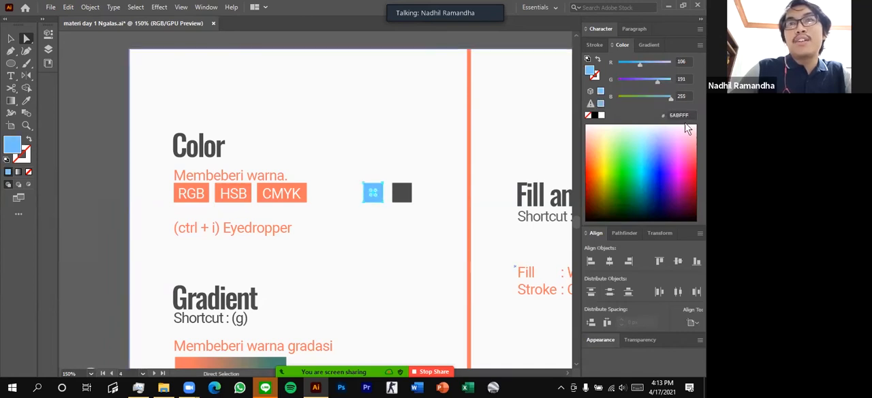
pyautogui.scroll(2, 481, 159)
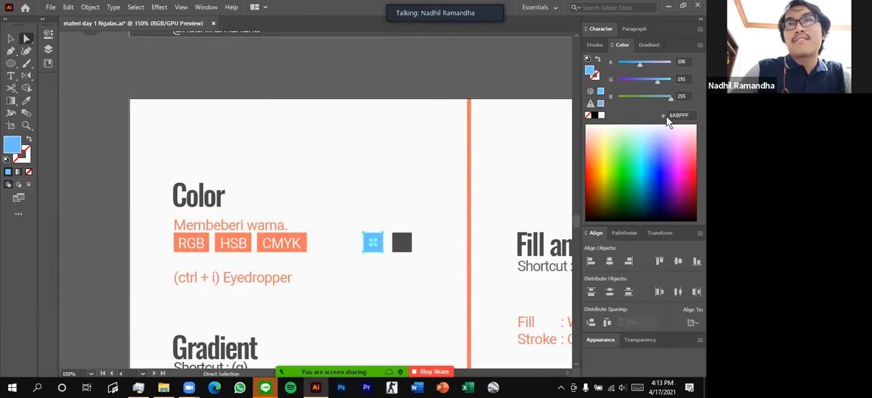
pyautogui.moveTo(690, 116); pyautogui.dragTo(647, 116)
pyautogui.scroll(-2, 368, 204)
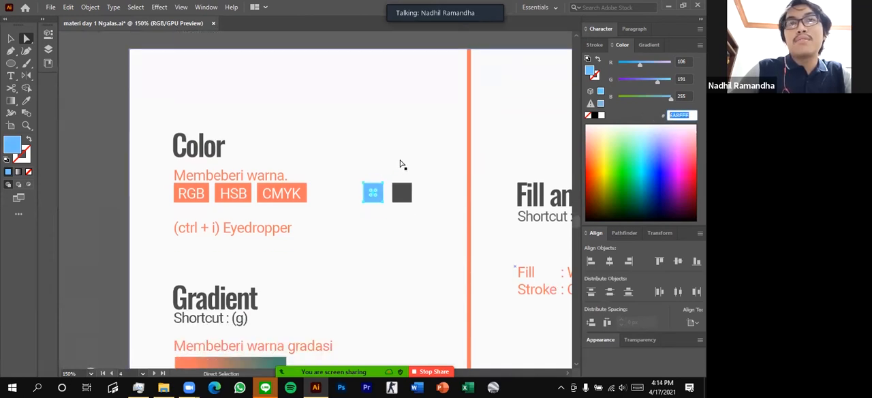
pyautogui.click(376, 202)
pyautogui.click(377, 196)
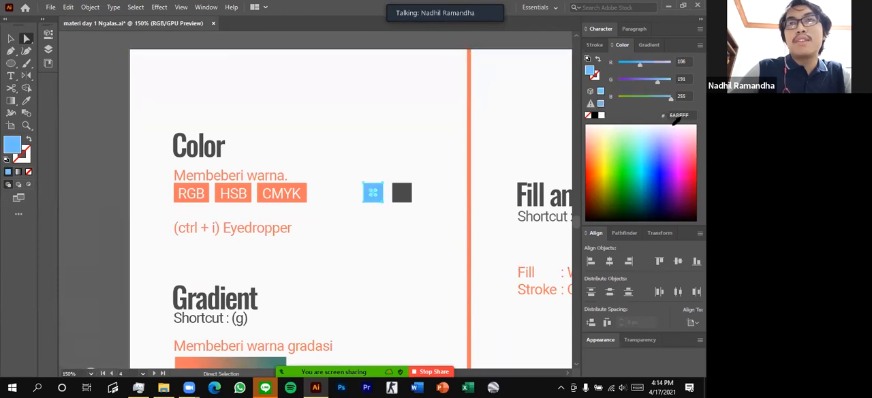
pyautogui.click(402, 193)
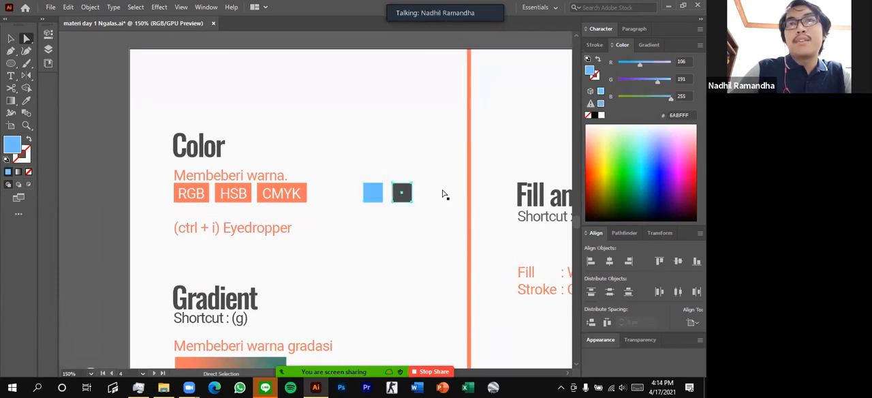
pyautogui.click(373, 133)
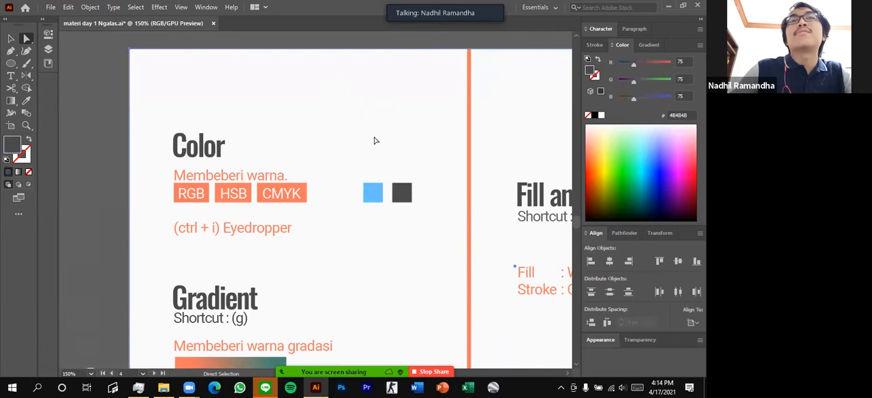
# Recolour the dark grey square purple with RGB values 114, 34, 201
pyautogui.click(402, 195)
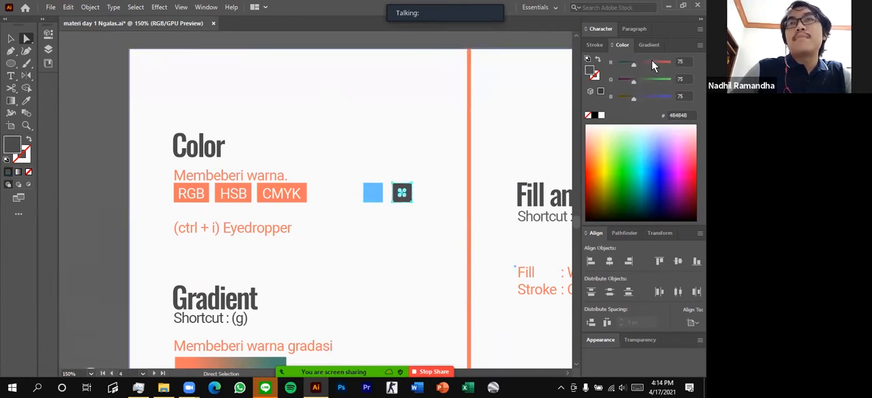
pyautogui.click(651, 62)
pyautogui.moveTo(655, 96); pyautogui.dragTo(660, 96)
pyautogui.click(619, 79)
pyautogui.click(644, 79)
pyautogui.click(642, 61)
pyautogui.click(626, 79)
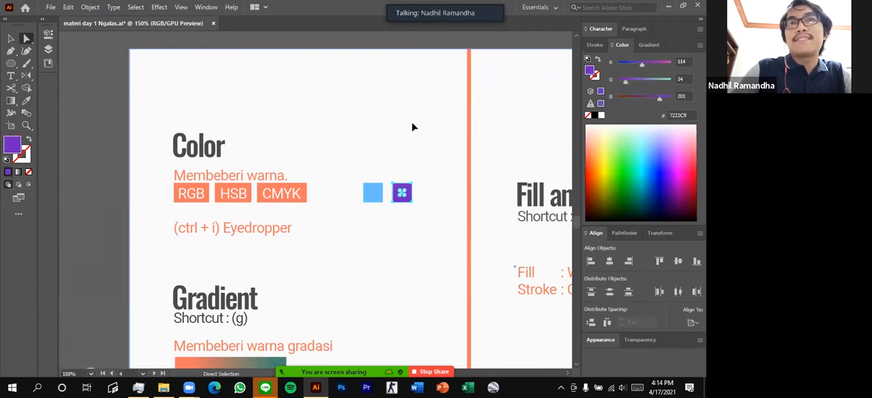
# Duplicate the light blue square to its left and recolour the copy orange by adjusting its red, green and blue values
pyautogui.click(412, 123)
pyautogui.moveTo(366, 192); pyautogui.dragTo(343, 194)
pyautogui.click(633, 96)
pyautogui.click(644, 80)
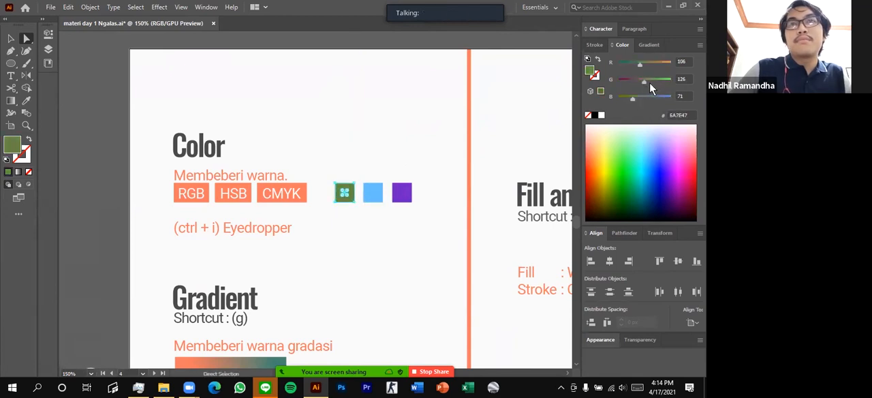
pyautogui.click(662, 62)
pyautogui.moveTo(659, 80); pyautogui.dragTo(650, 79)
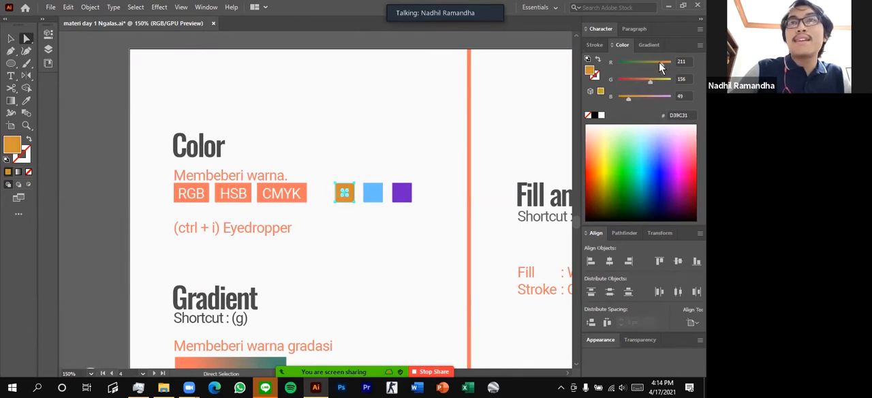
pyautogui.click(655, 66)
pyautogui.moveTo(638, 62); pyautogui.dragTo(672, 64)
pyautogui.click(326, 135)
# Display the document's layers and try to select the three coloured squares together with a selection marquee
pyautogui.scroll(2, 363, 177)
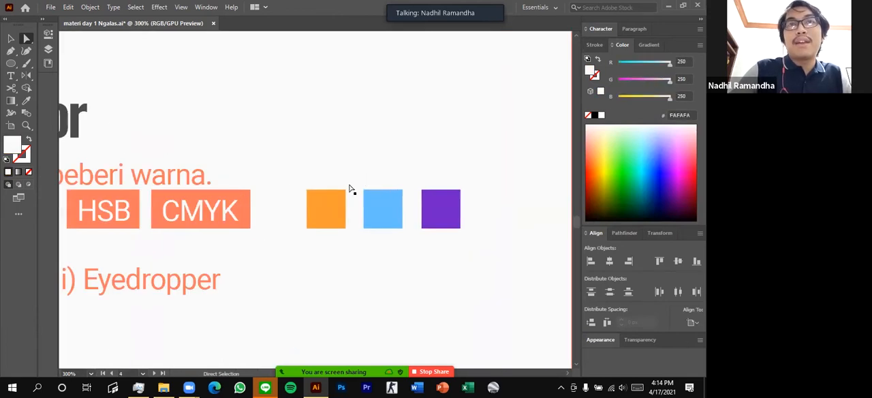
pyautogui.scroll(-1, 307, 167)
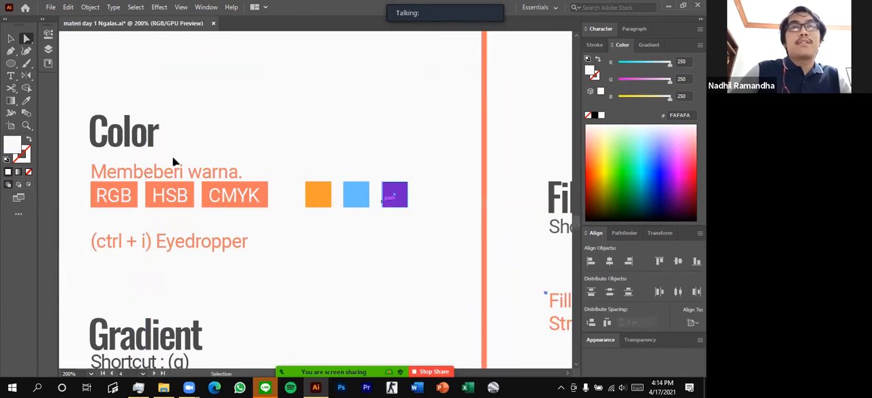
pyautogui.click(47, 33)
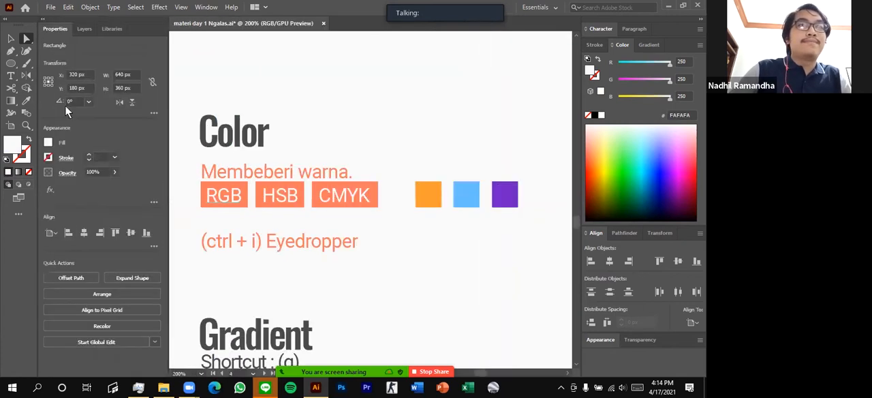
pyautogui.click(85, 28)
pyautogui.moveTo(395, 159); pyautogui.dragTo(520, 233)
pyautogui.click(519, 233)
# Undo the recent colour changes on the duplicated square and the stray selection drag over it
pyautogui.hotkey('ctrl', 'z')
pyautogui.hotkey('ctrl', 'z')
pyautogui.hotkey('ctrl', 'z')
pyautogui.hotkey('ctrl', 'z')
pyautogui.hotkey('ctrl', 'z')
pyautogui.hotkey('ctrl', 'z')
pyautogui.hotkey('ctrl', 'z')
pyautogui.moveTo(416, 186); pyautogui.dragTo(430, 215)
pyautogui.hotkey('ctrl', 'z')
# Lock the bottommost layer and delete the green duplicate square beside the light blue one
pyautogui.click(57, 358)
pyautogui.click(417, 202)
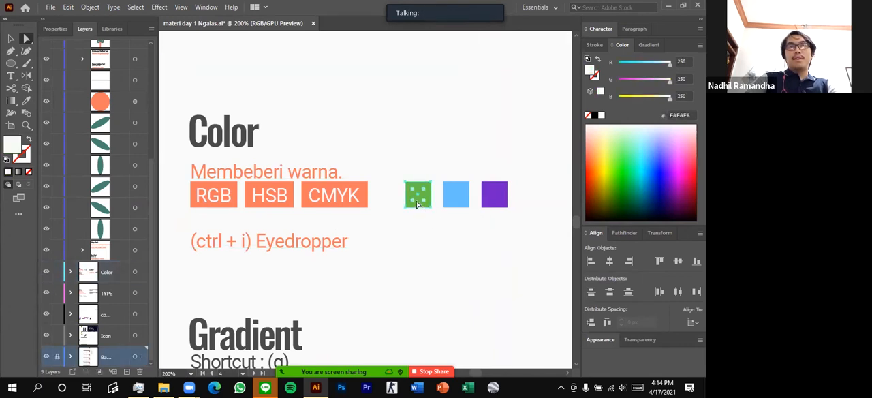
pyautogui.press('Delete')
pyautogui.hscroll(-2, 539, 175)
pyautogui.scroll(-2, 437, 153)
pyautogui.scroll(2, 437, 152)
pyautogui.hscroll(1, 447, 149)
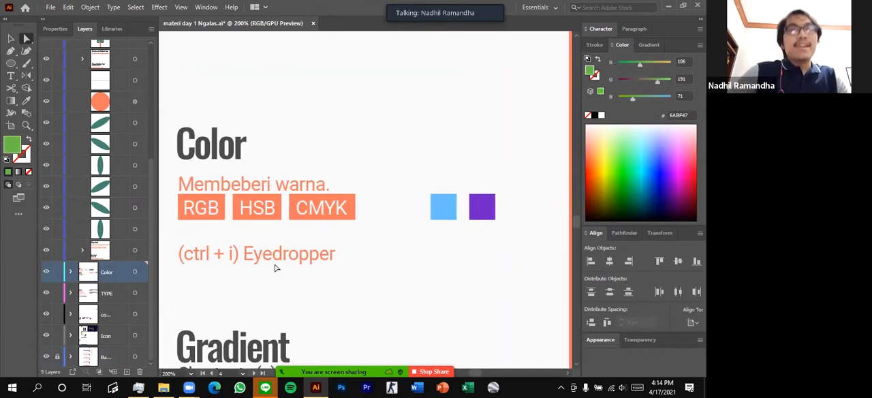
pyautogui.scroll(1, 286, 238)
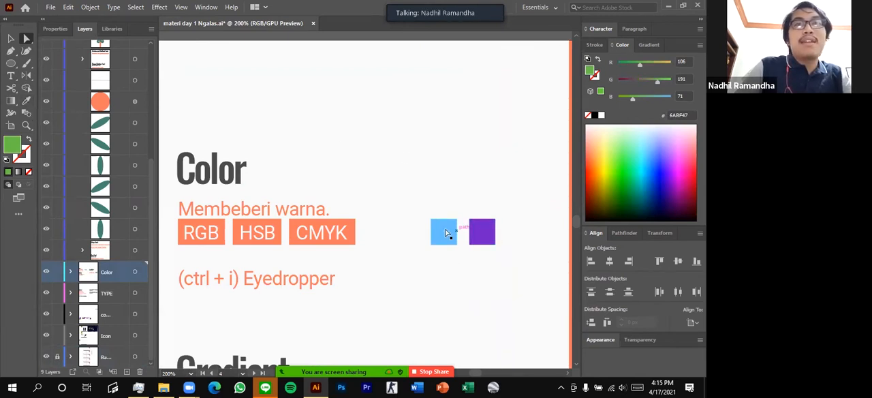
pyautogui.hscroll(2, 446, 234)
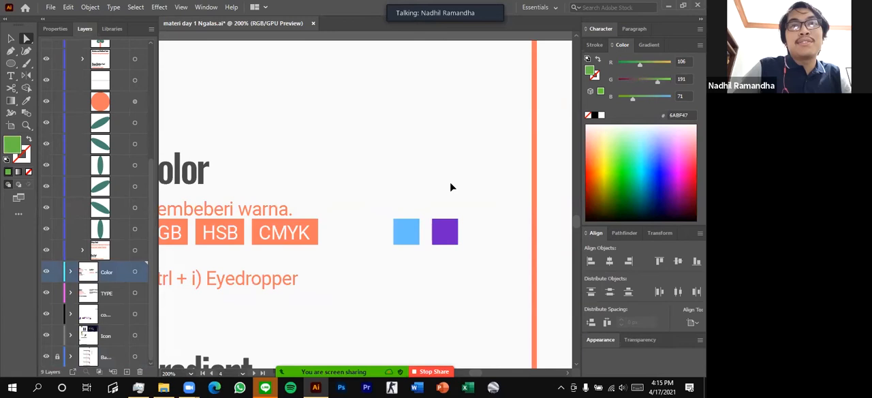
# Recolour the purple square with the Eyedropper, sampling first the light blue square and finally the coral CMYK label background
pyautogui.scroll(1, 467, 238)
pyautogui.scroll(-1, 339, 244)
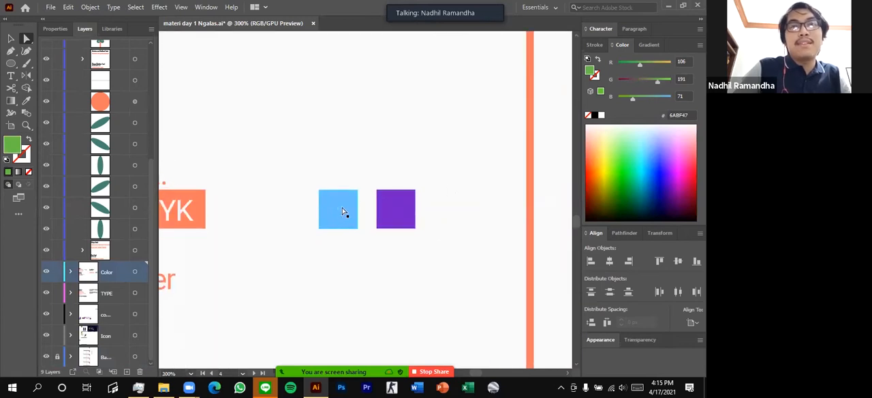
pyautogui.click(407, 208)
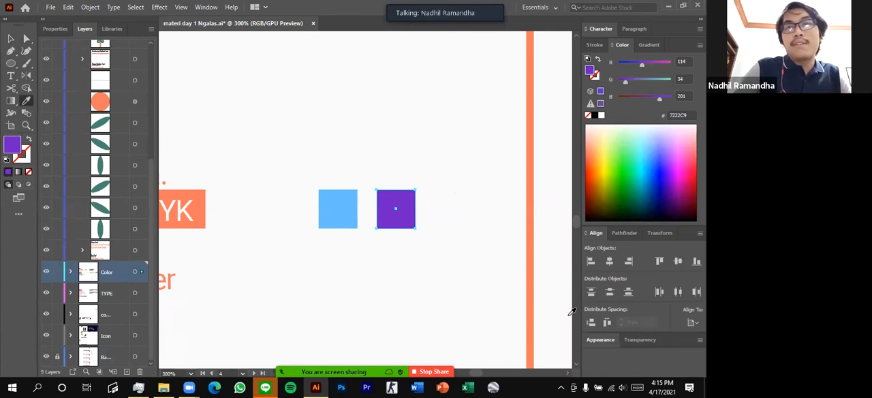
pyautogui.click(339, 202)
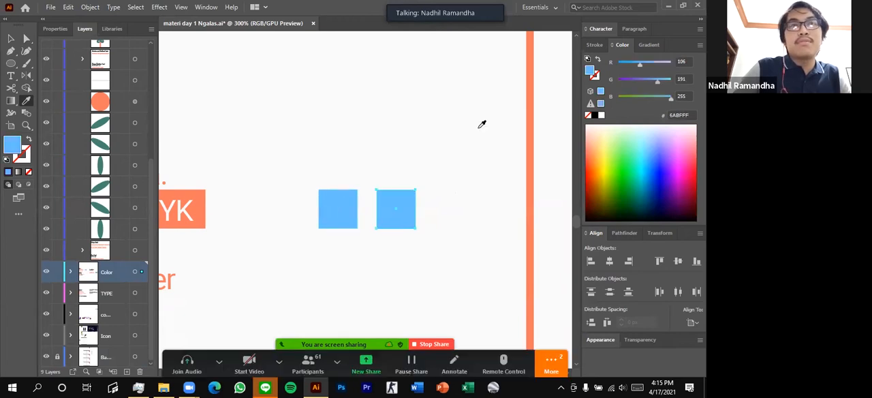
pyautogui.click(203, 195)
pyautogui.press('v')
pyautogui.click(333, 152)
# Duplicate the coral-to-green gradient bar in the Gradient section and place the copy just below the original
pyautogui.scroll(-2, 333, 152)
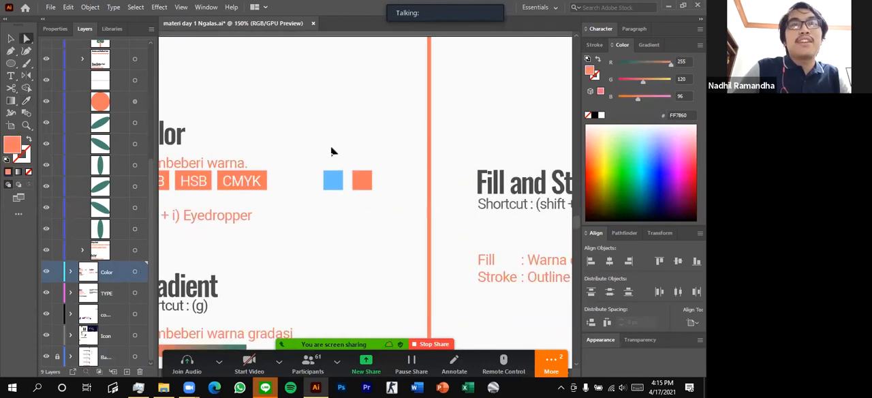
pyautogui.scroll(-3, 348, 170)
pyautogui.scroll(3, 293, 222)
pyautogui.hscroll(-1, 323, 192)
pyautogui.scroll(1, 325, 192)
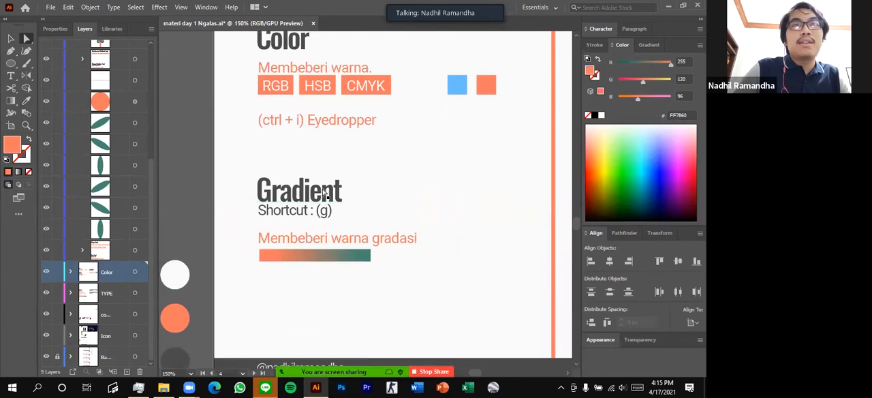
pyautogui.scroll(1, 321, 192)
pyautogui.scroll(-1, 323, 192)
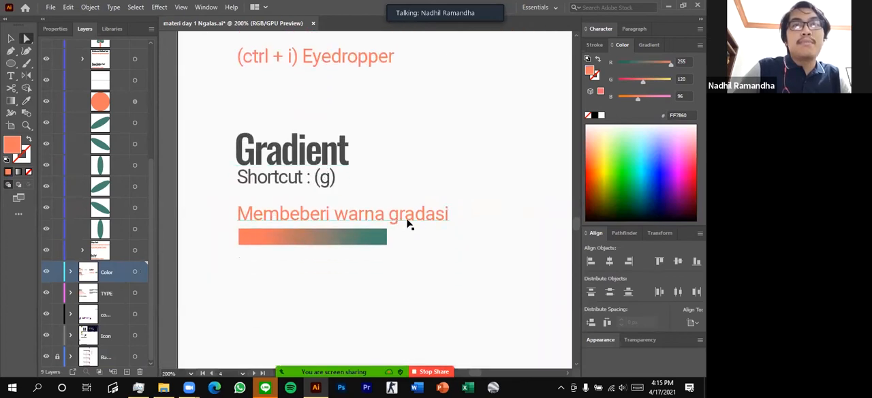
pyautogui.hscroll(1, 409, 225)
pyautogui.scroll(1, 409, 225)
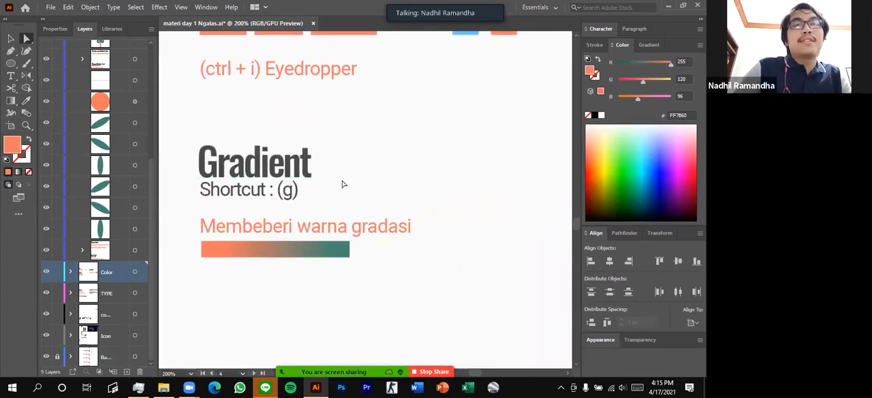
pyautogui.click(308, 255)
pyautogui.moveTo(311, 252); pyautogui.dragTo(274, 284)
# Fill the duplicated bar with the solid light blue sampled from the square in the Color section
pyautogui.scroll(-1, 274, 284)
pyautogui.press('i')
pyautogui.scroll(1, 425, 148)
pyautogui.scroll(3, 431, 187)
pyautogui.click(465, 46)
pyautogui.press('a')
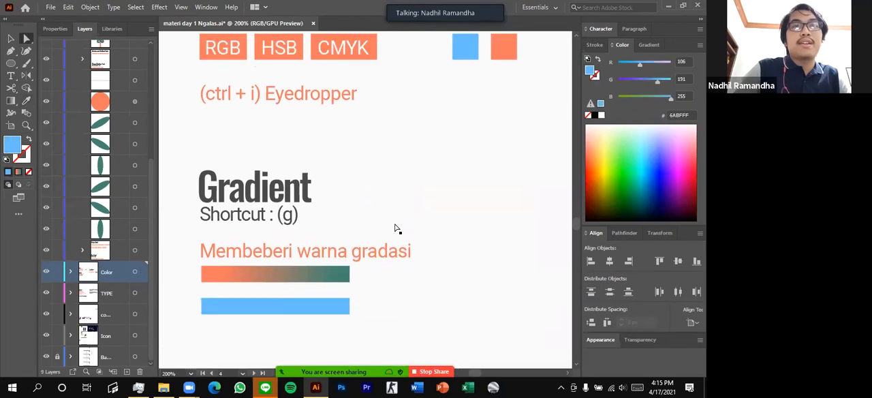
# Move the light blue bar slightly further down to widen the gap below the gradient bar
pyautogui.scroll(-3, 397, 228)
pyautogui.moveTo(304, 270); pyautogui.dragTo(302, 281)
pyautogui.click(362, 256)
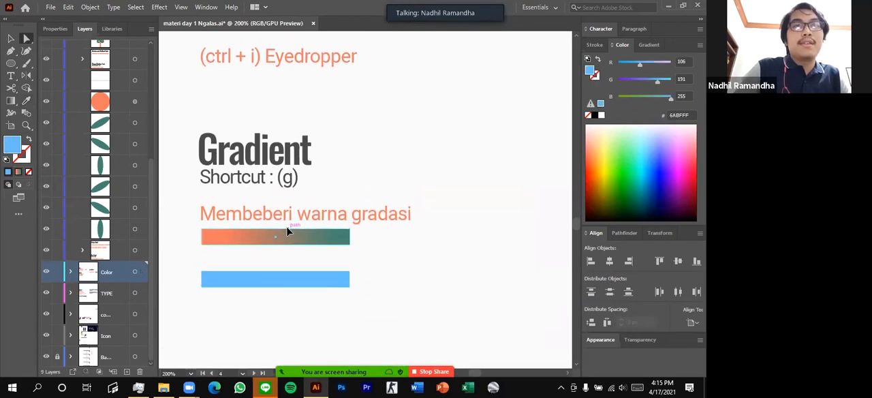
pyautogui.click(290, 232)
pyautogui.click(425, 166)
# Apply the coral-to-green gradient to the light blue bar with the Gradient tool and display its gradient settings
pyautogui.click(286, 280)
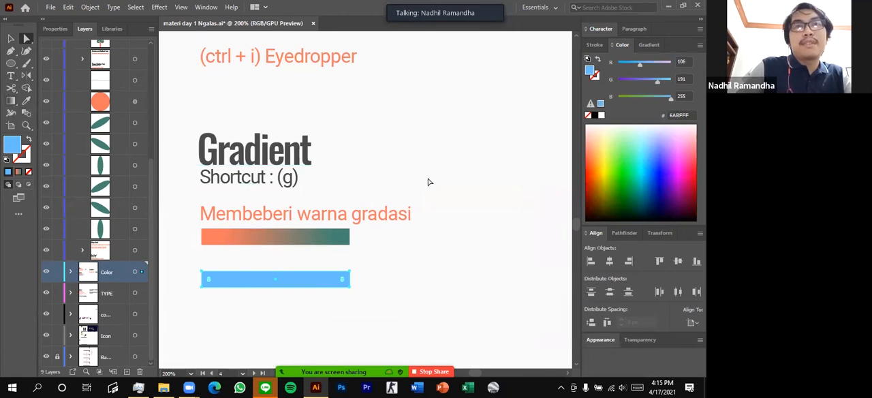
pyautogui.press('g')
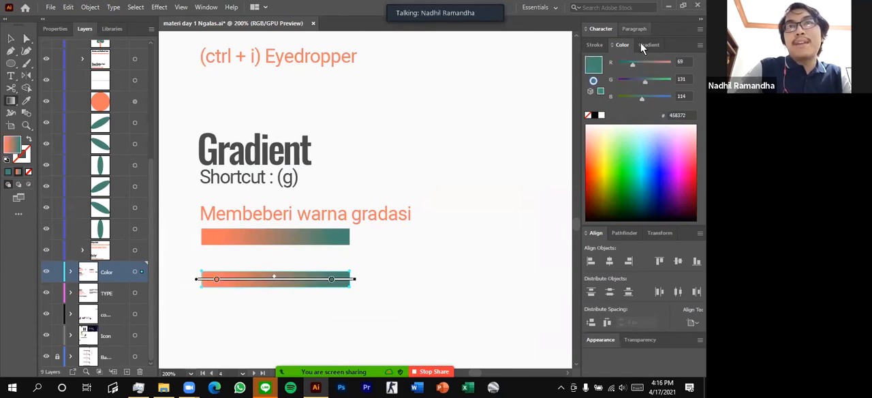
pyautogui.click(206, 6)
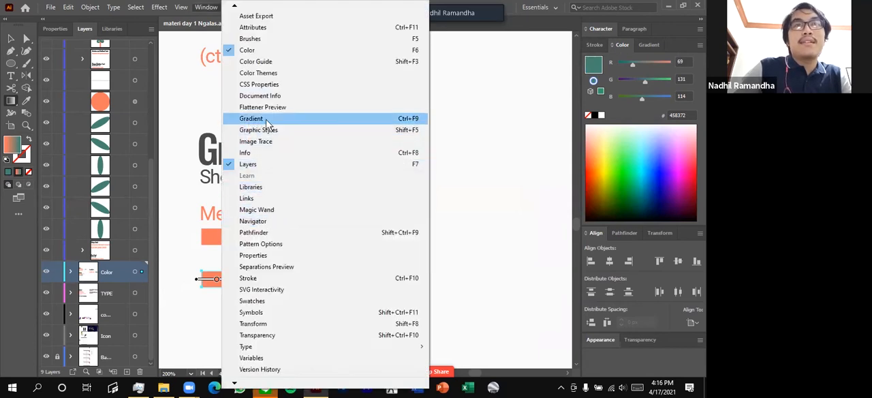
pyautogui.click(649, 45)
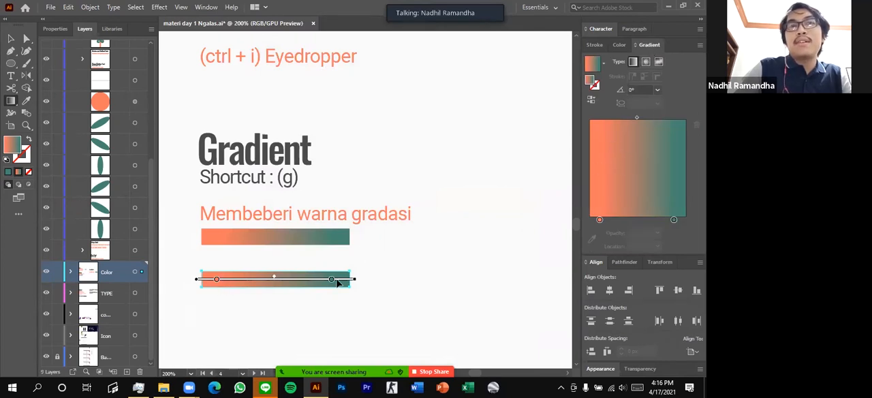
# Recolour the coral stop of the lower bar's gradient to blue with RGB values 39, 86, 211
pyautogui.click(600, 220)
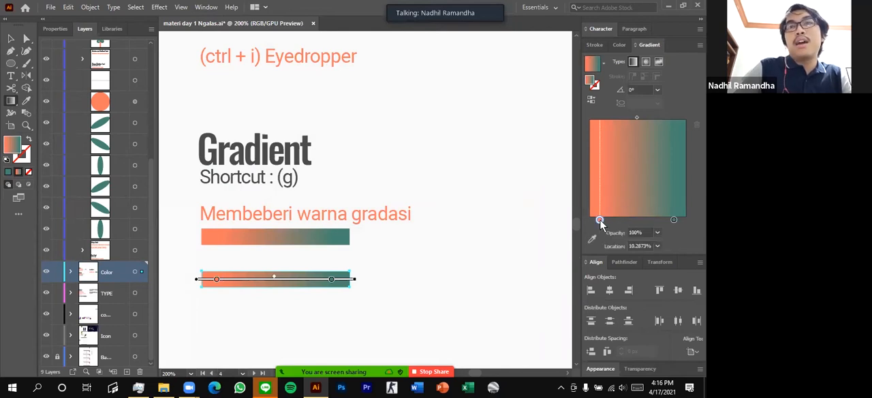
pyautogui.doubleClick(600, 220)
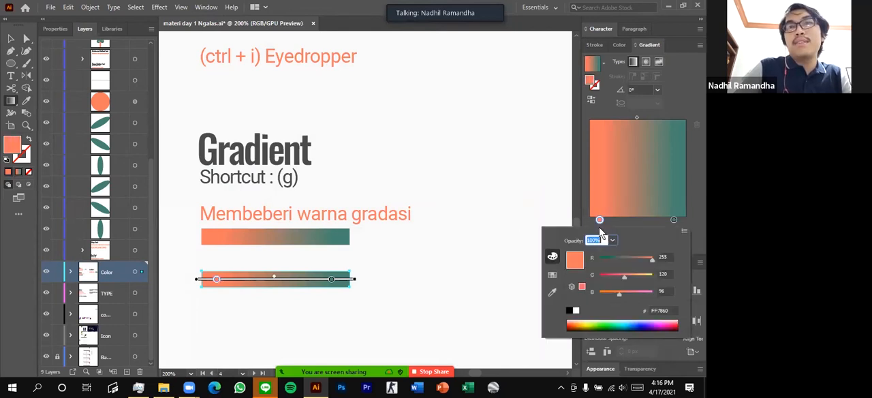
pyautogui.click(642, 291)
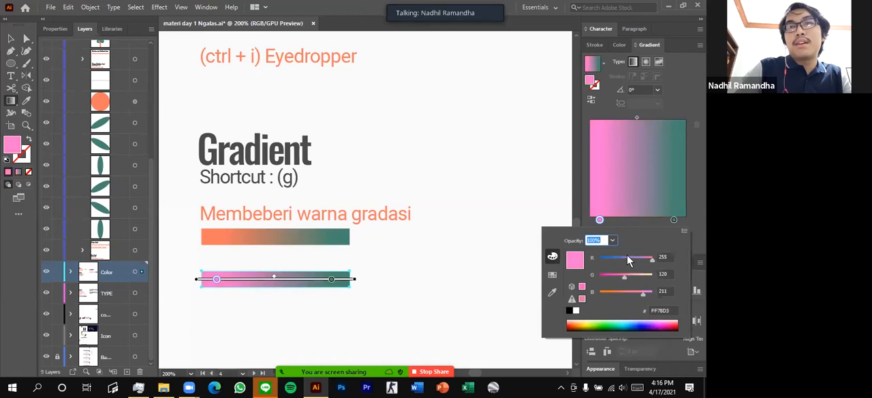
pyautogui.click(624, 258)
pyautogui.click(614, 258)
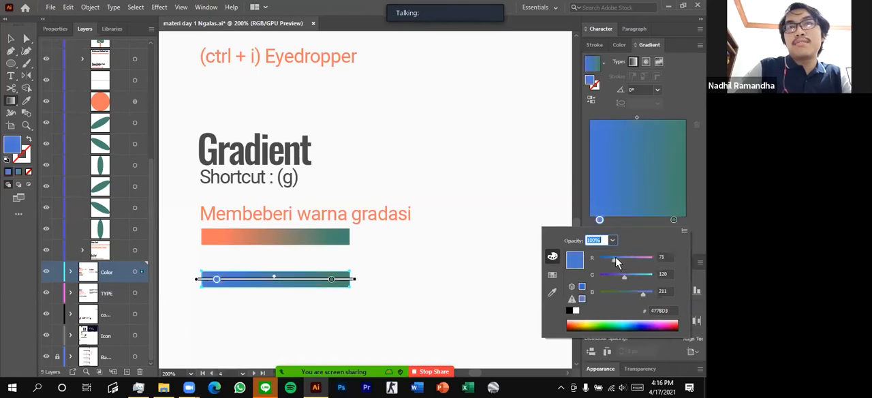
pyautogui.moveTo(616, 257); pyautogui.dragTo(608, 257)
pyautogui.click(618, 274)
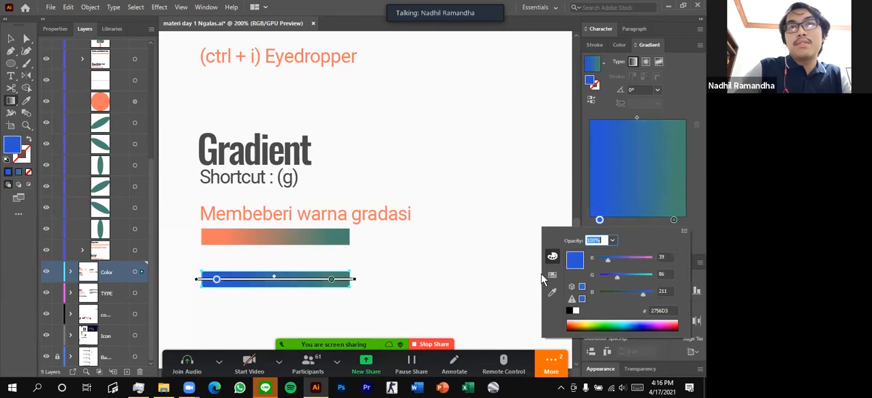
# Recolour the green stop of the lower bar's gradient to purple with RGB values 194, 94, 234
pyautogui.click(674, 224)
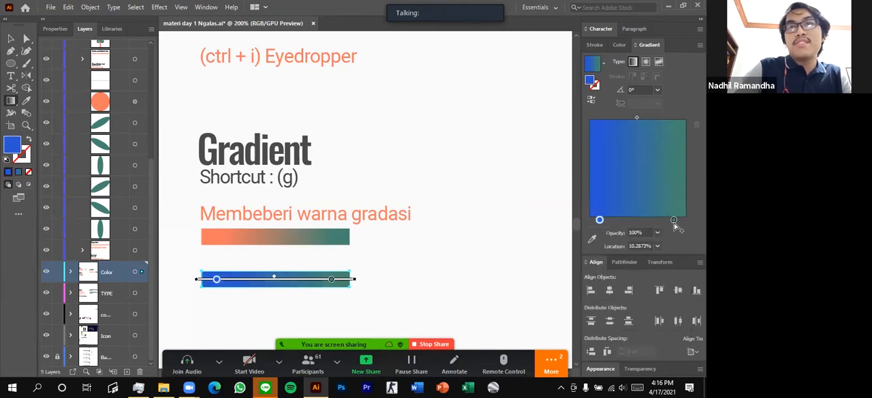
pyautogui.click(673, 219)
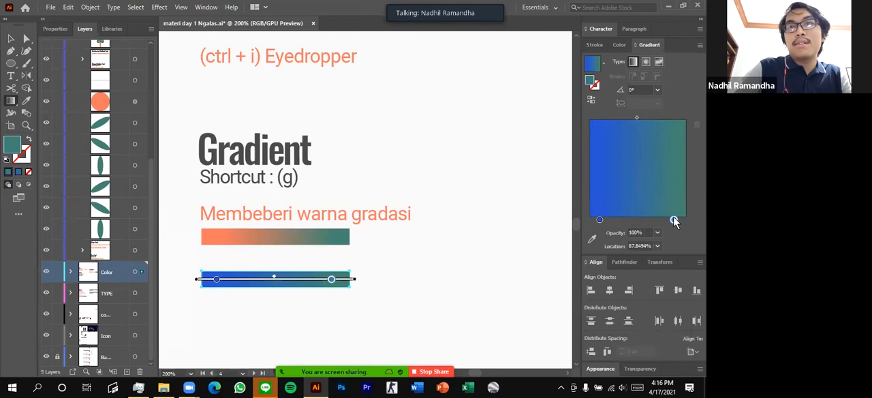
pyautogui.doubleClick(673, 220)
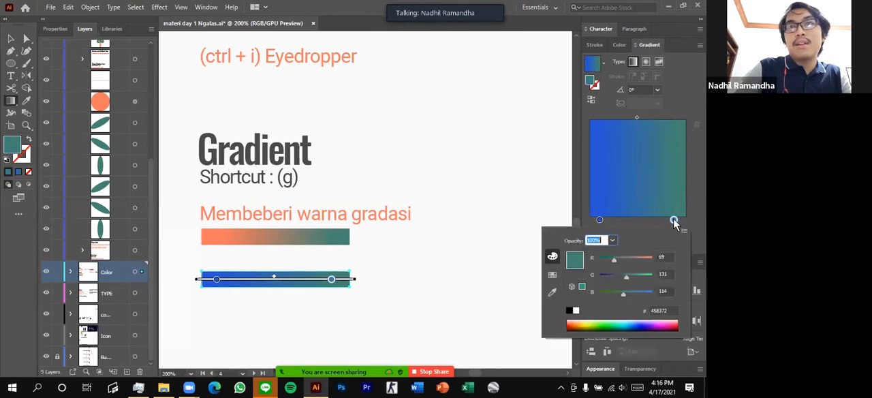
pyautogui.click(633, 258)
pyautogui.click(648, 292)
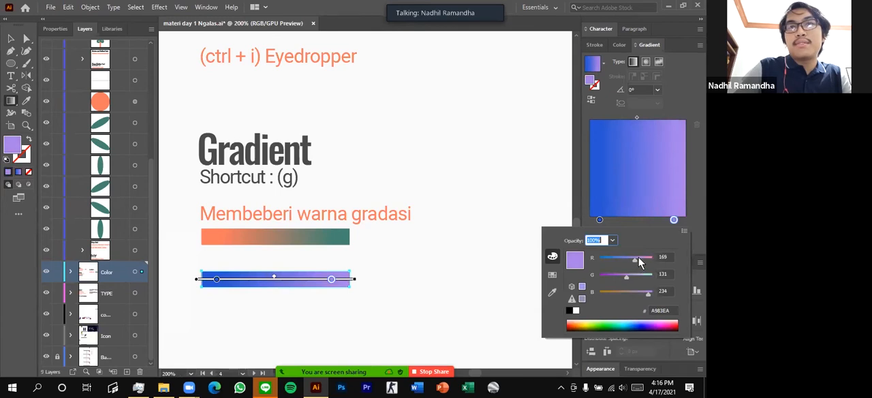
pyautogui.click(639, 259)
pyautogui.click(623, 276)
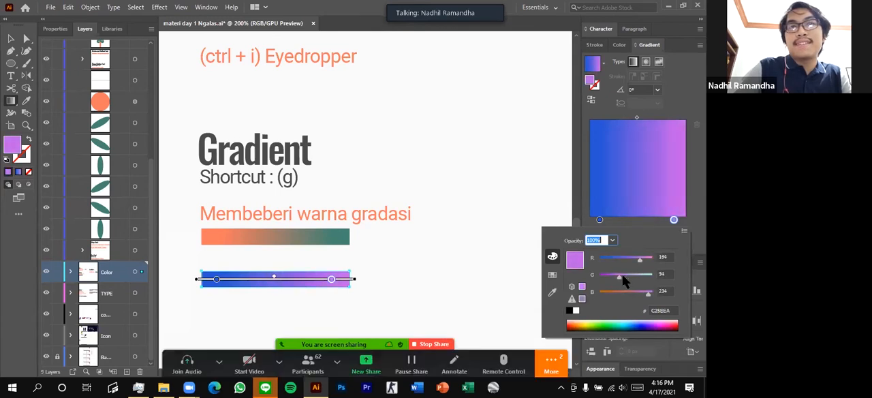
# Stretch the blue-to-purple bar downward with the Selection tool into a rectangle several times taller
pyautogui.click(12, 39)
pyautogui.click(10, 38)
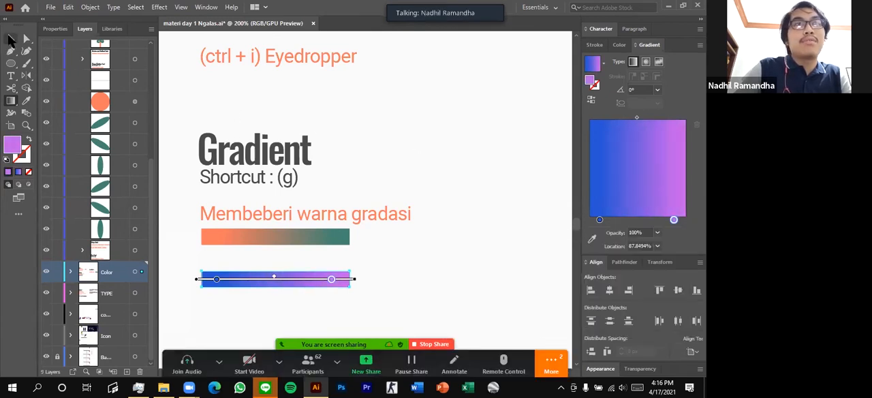
pyautogui.click(361, 300)
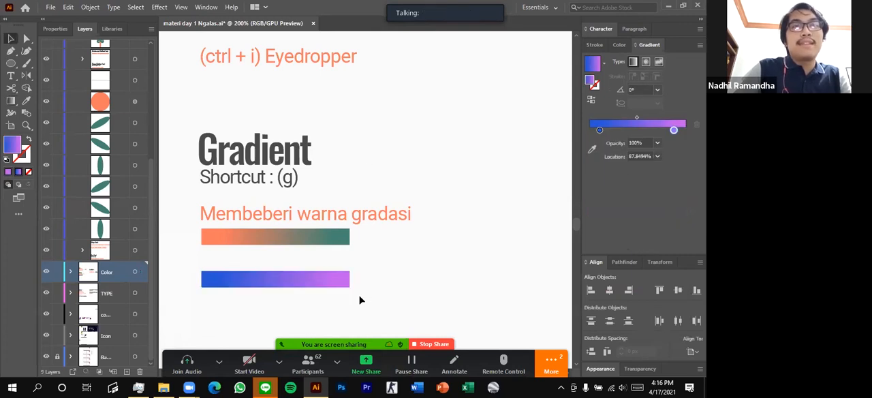
pyautogui.click(275, 279)
pyautogui.moveTo(277, 287); pyautogui.dragTo(276, 332)
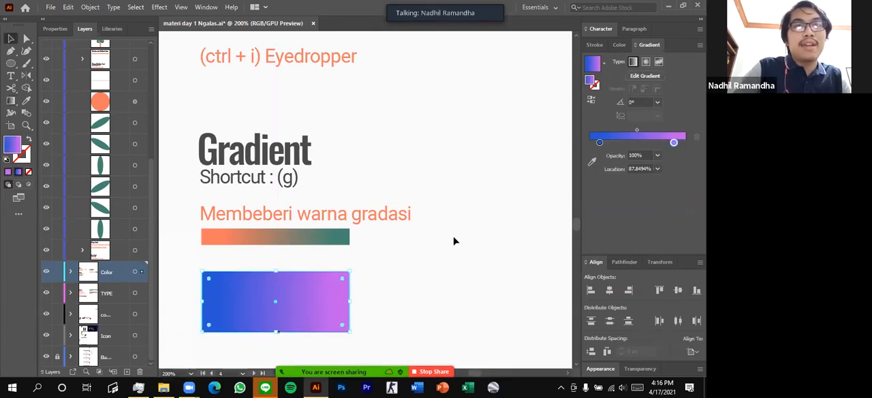
pyautogui.click(456, 241)
# Redraw the rectangle's gradient diagonally at about -63° with the Gradient tool and adjust its purple end
pyautogui.scroll(-1, 453, 242)
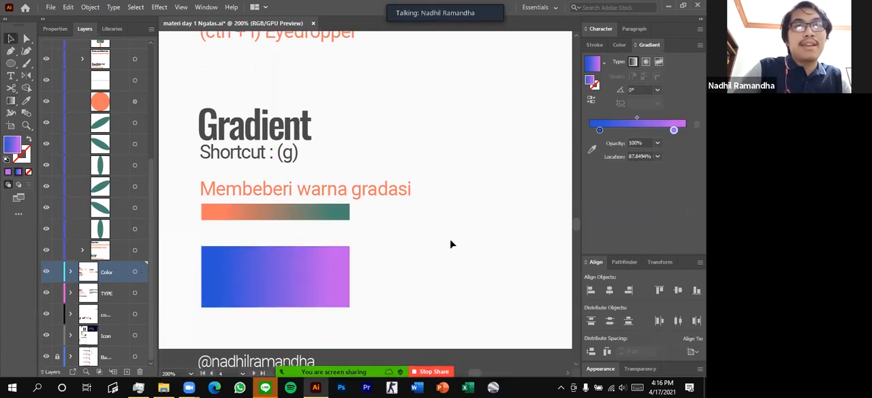
pyautogui.click(297, 272)
pyautogui.press('g')
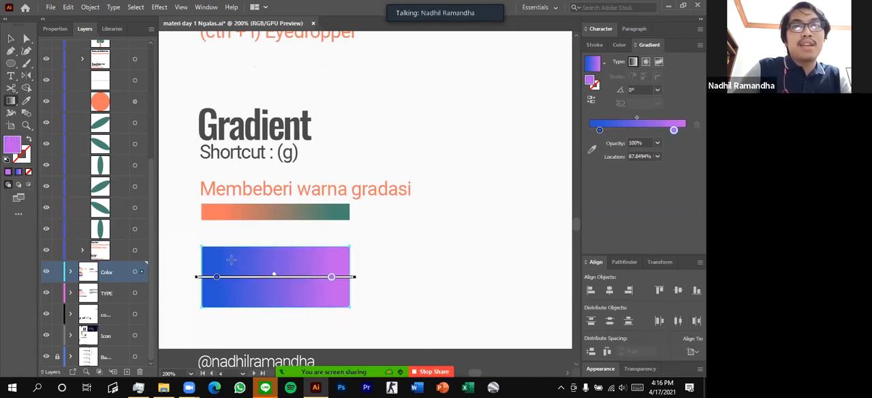
pyautogui.moveTo(221, 246); pyautogui.dragTo(266, 340)
pyautogui.scroll(-3, 269, 308)
pyautogui.moveTo(291, 273); pyautogui.dragTo(298, 283)
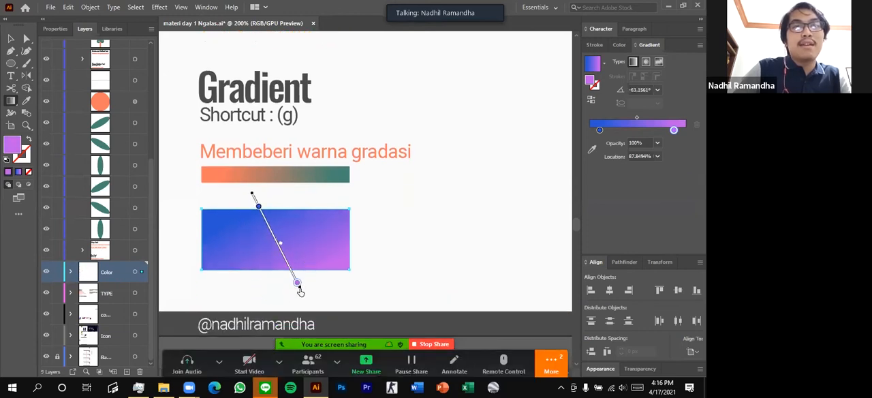
# Slide the blue and purple stops inward along the gradient line and back towards its ends to shift the blend
pyautogui.moveTo(259, 206); pyautogui.dragTo(275, 238)
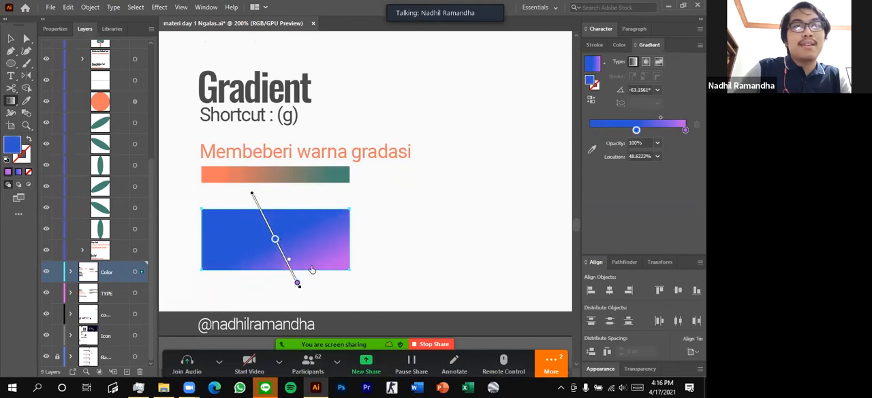
pyautogui.moveTo(297, 283); pyautogui.dragTo(254, 197)
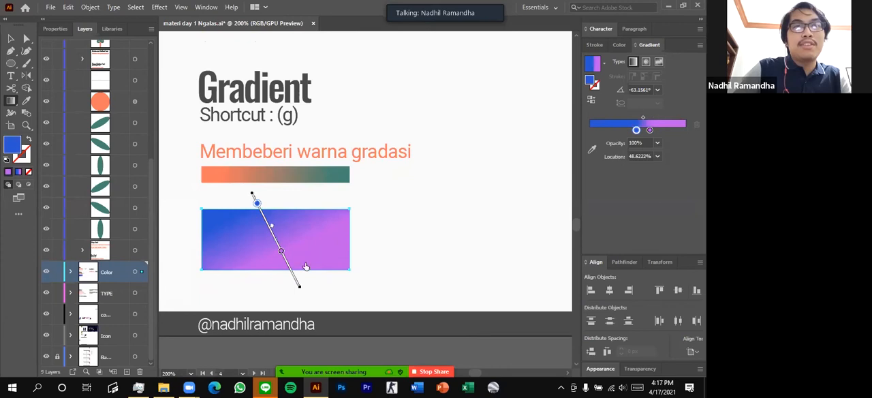
pyautogui.moveTo(280, 250); pyautogui.dragTo(297, 282)
# Redraw the rectangle's diagonal gradient at an angle of about -54.9° and deselect it
pyautogui.moveTo(251, 206)
pyautogui.mouseDown()
pyautogui.moveTo(288, 279)
pyautogui.moveTo(300, 275)
pyautogui.mouseUp()
pyautogui.click(12, 39)
pyautogui.click(419, 197)
pyautogui.scroll(1, 321, 259)
pyautogui.press('a')
# Select the gradient rectangle and inspect the opacity and location settings of its blue and purple stops
pyautogui.click(311, 254)
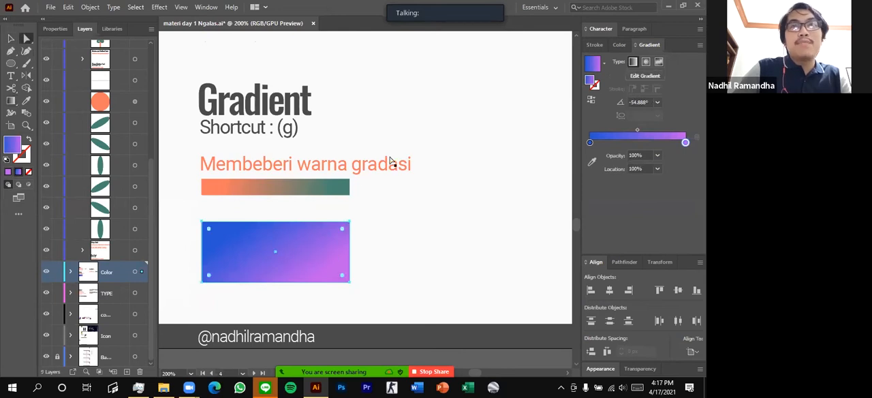
pyautogui.click(590, 142)
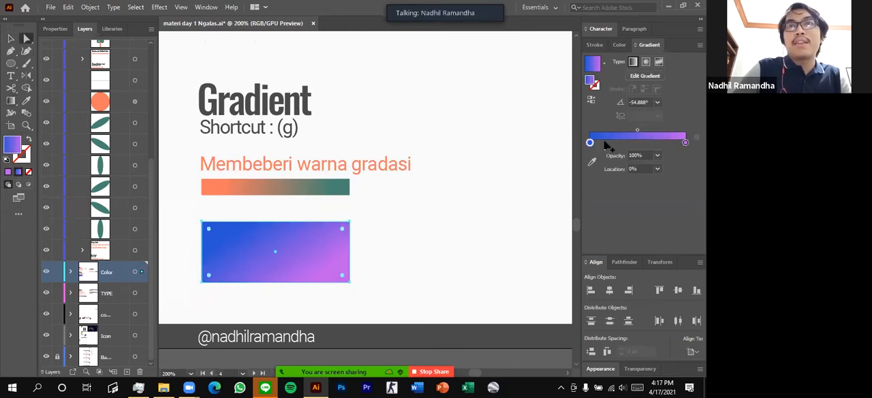
pyautogui.click(686, 143)
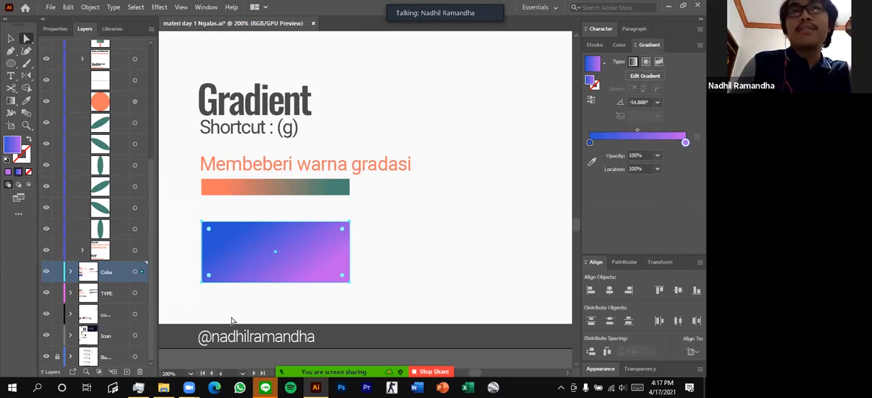
pyautogui.scroll(2, 357, 256)
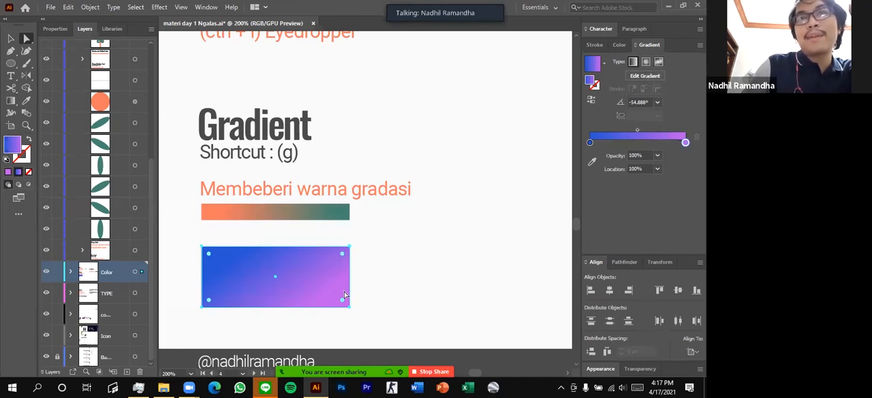
# Switch the rectangle's gradient from linear to radial, comparing both types, and reverse its colours so purple sits in the centre
pyautogui.click(645, 62)
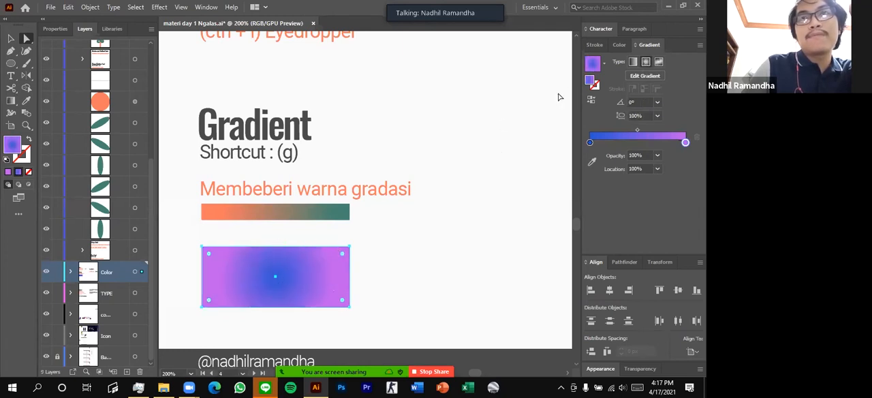
pyautogui.click(633, 62)
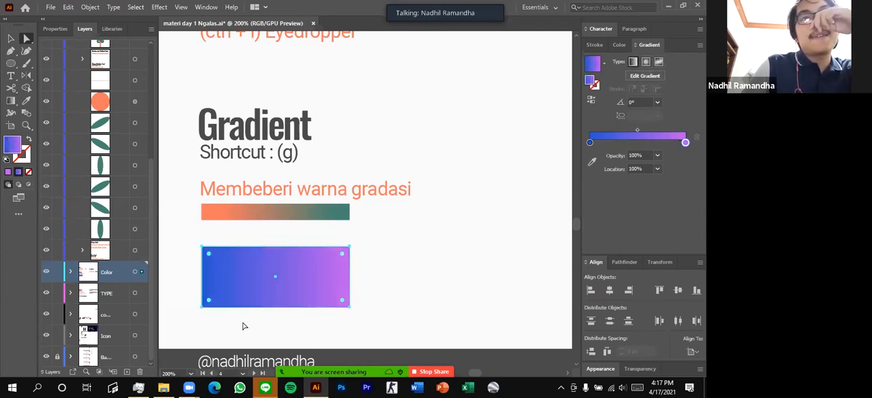
pyautogui.click(645, 62)
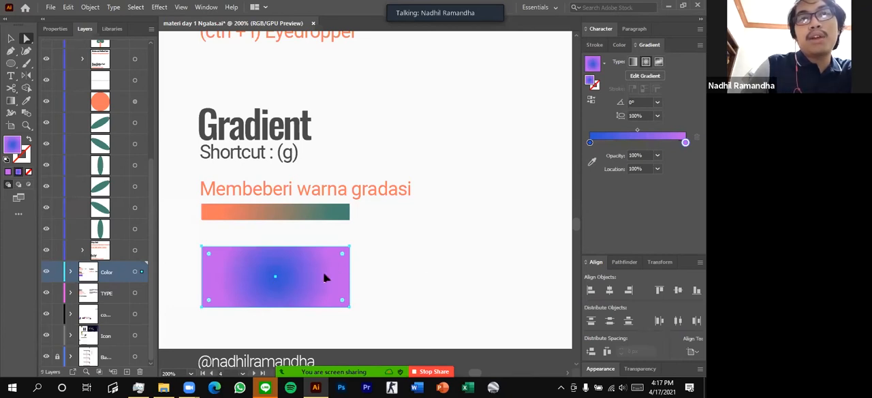
pyautogui.click(591, 103)
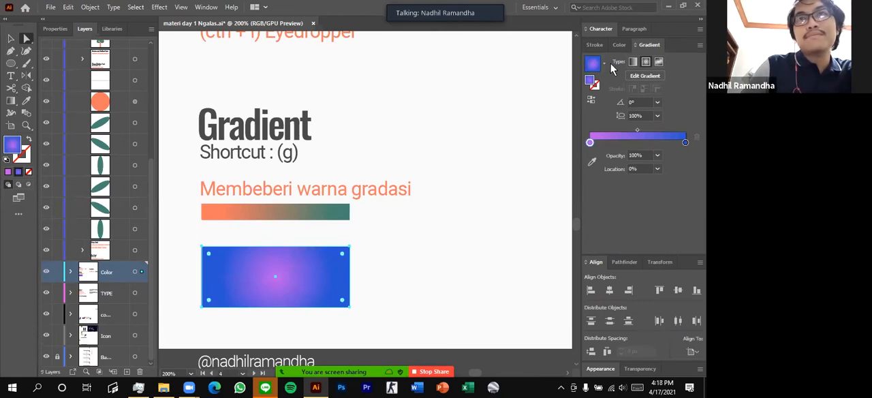
# Set the rectangle's gradient back to linear, reverse it repeatedly until it runs from blue to purple, and deselect the rectangle
pyautogui.click(632, 62)
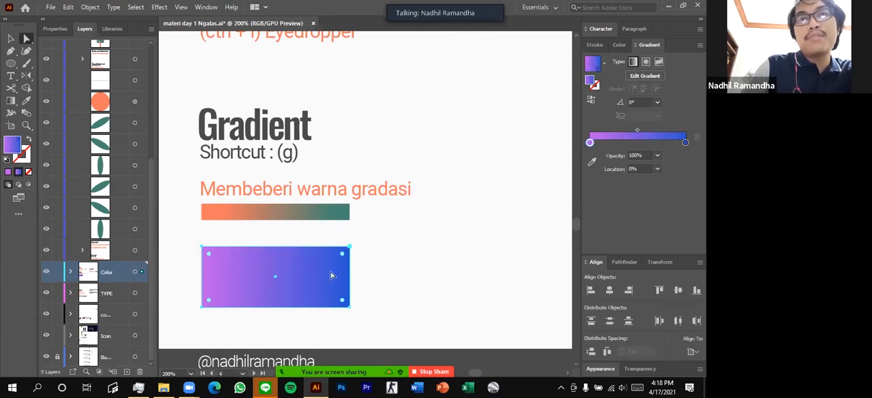
pyautogui.click(591, 101)
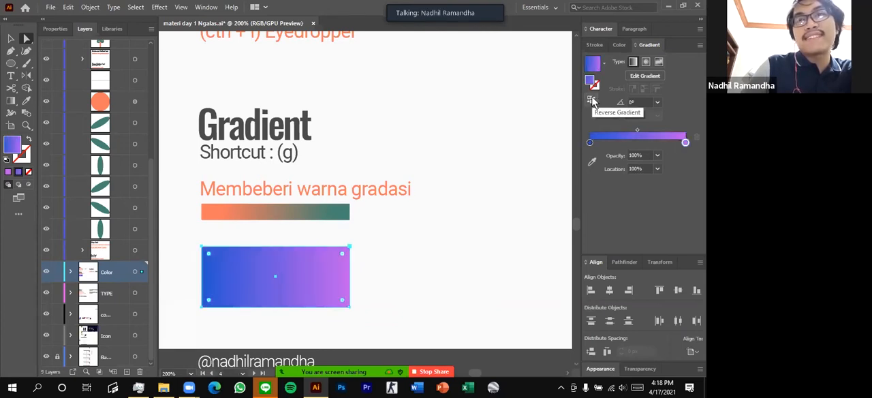
pyautogui.click(591, 101)
pyautogui.click(592, 101)
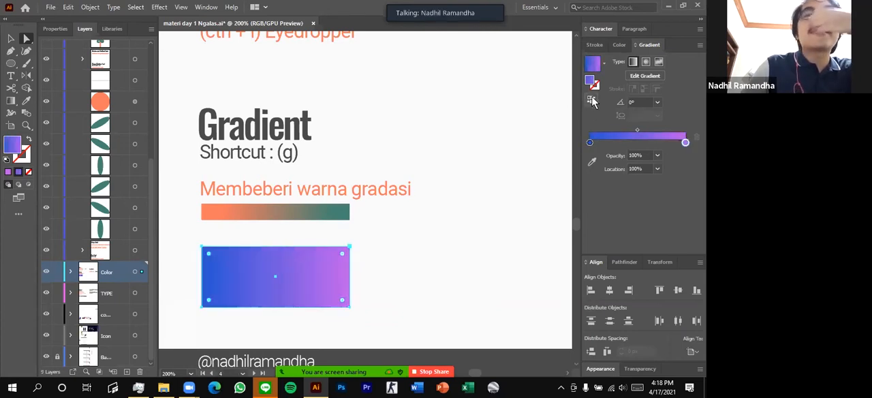
pyautogui.click(11, 39)
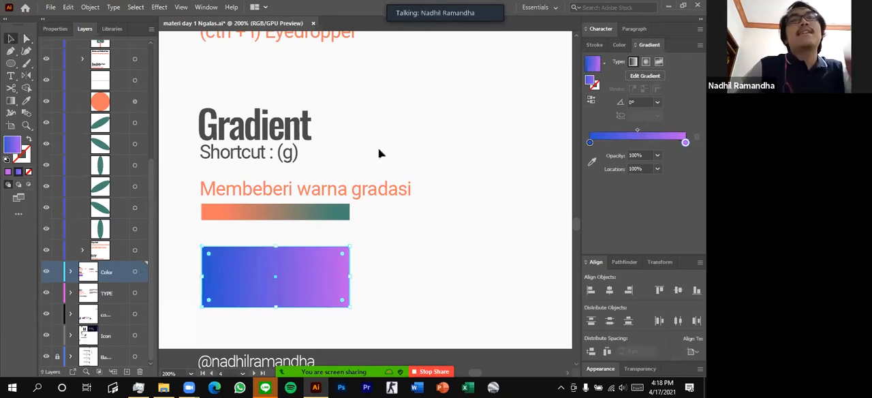
pyautogui.click(401, 151)
# Inspect the fill and stroke settings of the solid and outlined green squares in the Fill and Stroke section
pyautogui.scroll(-1, 401, 152)
pyautogui.scroll(1, 398, 152)
pyautogui.scroll(-1, 397, 151)
pyautogui.hscroll(5, 400, 145)
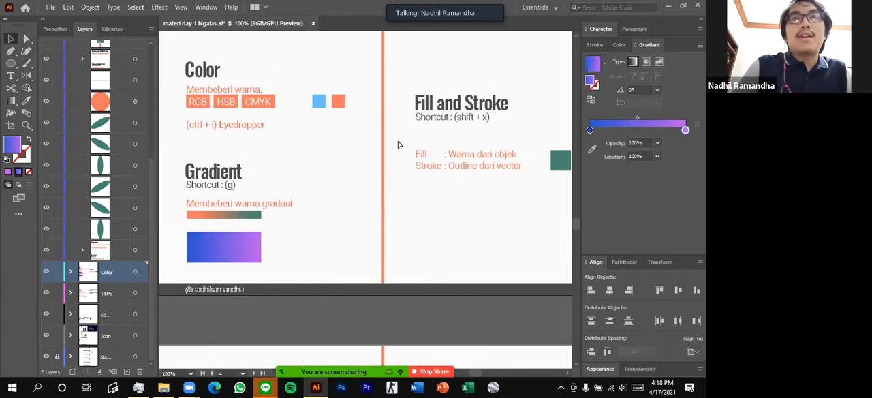
pyautogui.scroll(1, 409, 143)
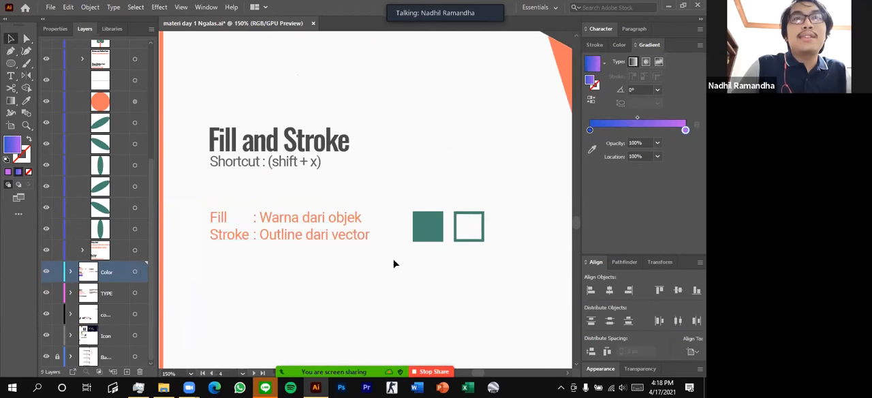
pyautogui.scroll(-1, 405, 238)
pyautogui.press('a')
pyautogui.click(426, 192)
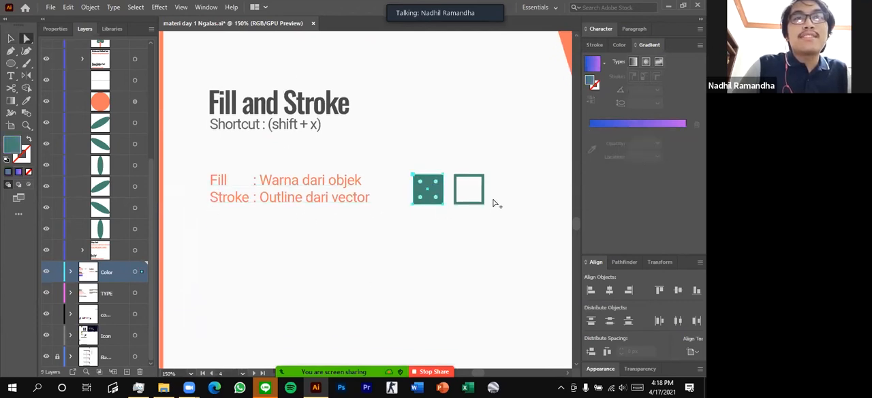
pyautogui.click(460, 182)
pyautogui.scroll(2, 430, 185)
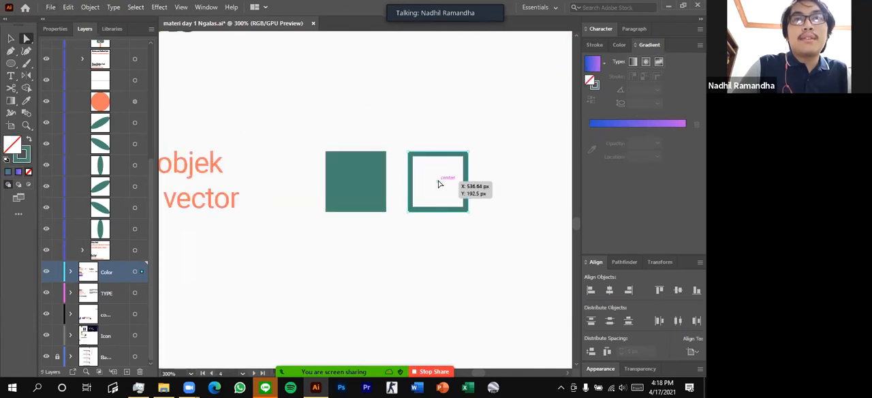
# Duplicate the solid green square below the original and swap its fill and stroke back and forth
pyautogui.scroll(-2, 437, 187)
pyautogui.moveTo(390, 187); pyautogui.dragTo(396, 258)
pyautogui.scroll(2, 416, 260)
pyautogui.click(26, 156)
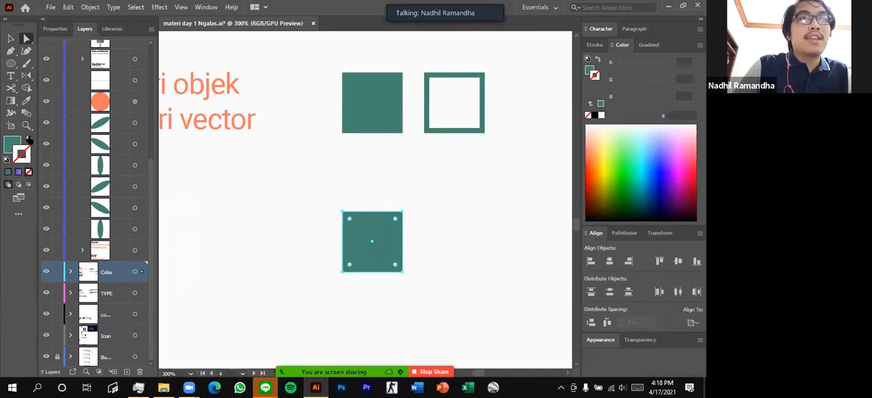
pyautogui.click(29, 139)
pyautogui.click(28, 139)
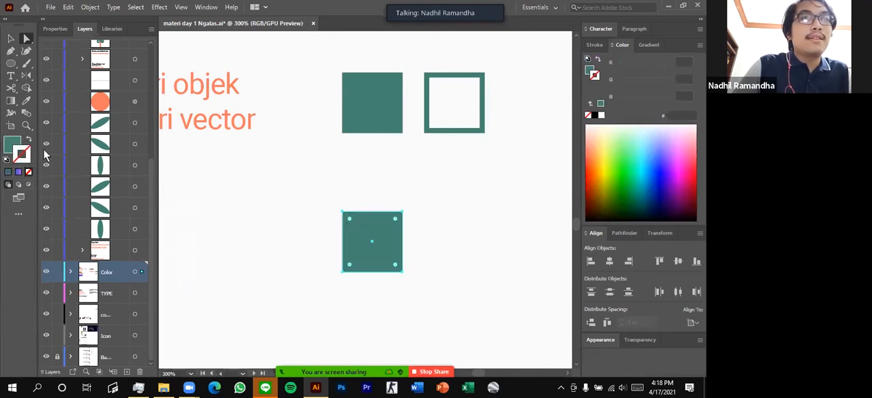
# Give the copied square a red FF0000 stroke and move it slightly
pyautogui.doubleClick(23, 156)
pyautogui.click(347, 125)
pyautogui.press('Return')
pyautogui.click(250, 181)
pyautogui.scroll(-1, 300, 210)
pyautogui.moveTo(374, 212); pyautogui.dragTo(363, 225)
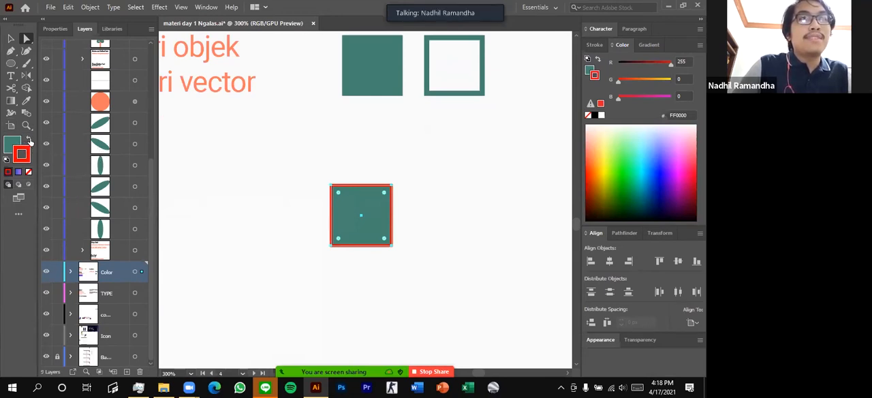
# Swap the copied square's fill and stroke colours several times, ending with a red fill and green stroke
pyautogui.click(29, 141)
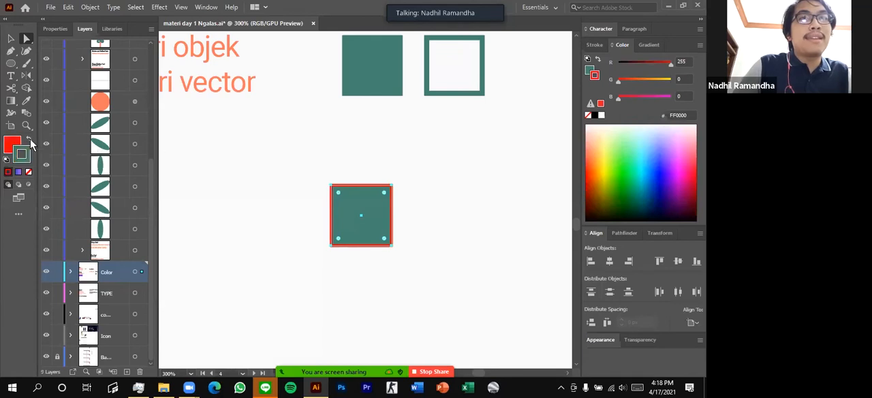
pyautogui.click(335, 161)
pyautogui.hotkey('shift', 'x')
pyautogui.click(364, 210)
pyautogui.hotkey('shift', 'x')
pyautogui.hotkey('shift', 'x')
# Delete the copied red square below the sample squares
pyautogui.click(423, 202)
pyautogui.click(375, 207)
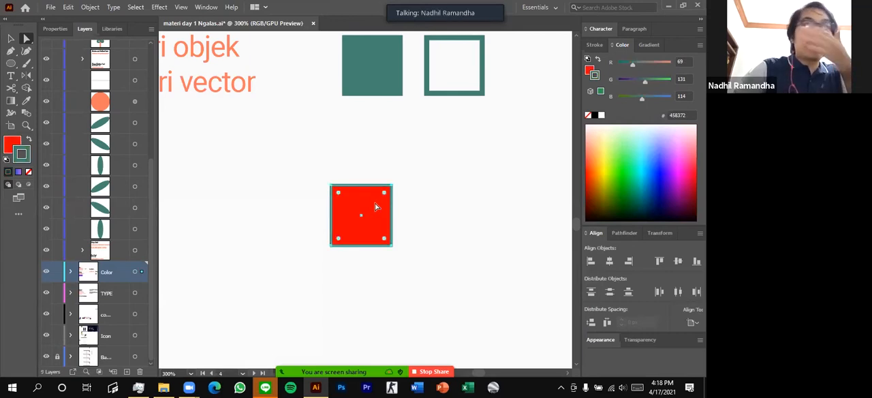
pyautogui.press('Delete')
# Make the fill and stroke active in turn, first with nothing selected and again with the solid green square selected
pyautogui.scroll(3, 339, 201)
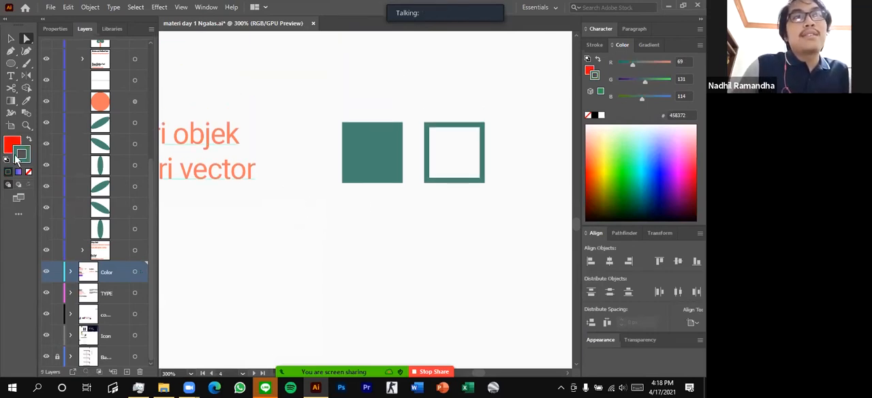
pyautogui.scroll(-1, 355, 193)
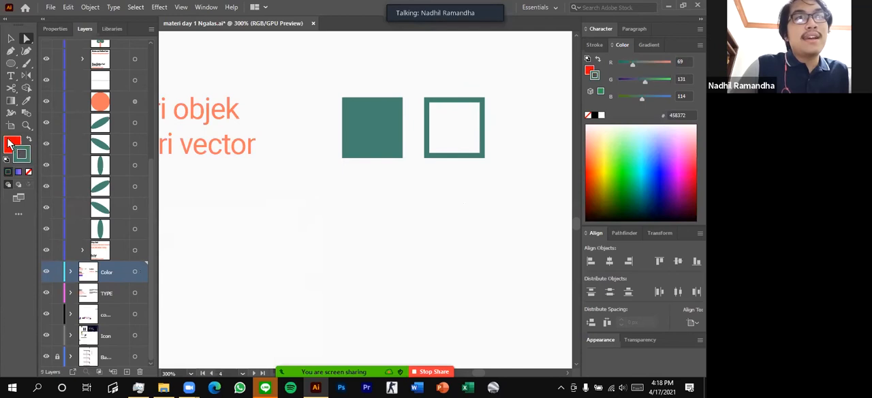
pyautogui.click(11, 144)
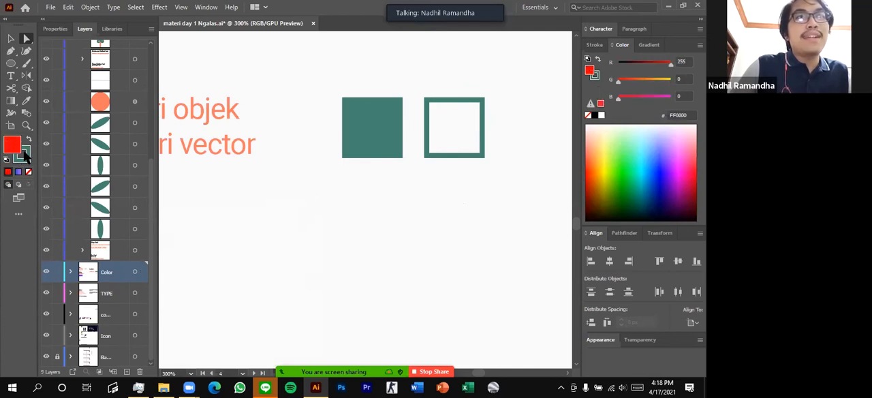
pyautogui.click(25, 159)
pyautogui.scroll(1, 383, 225)
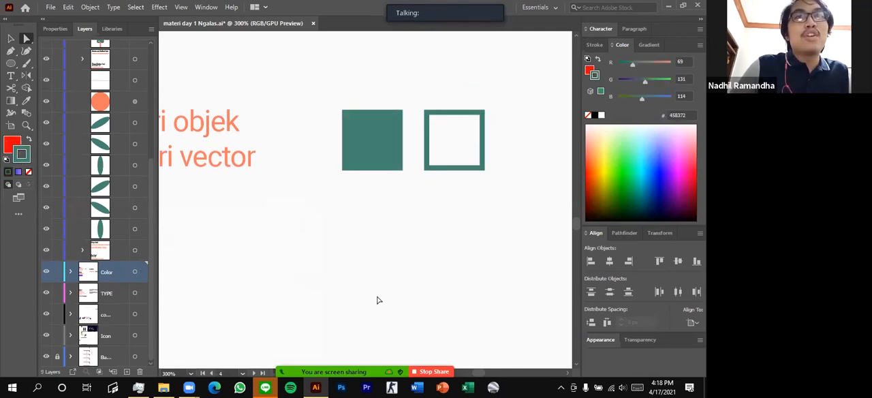
pyautogui.click(370, 138)
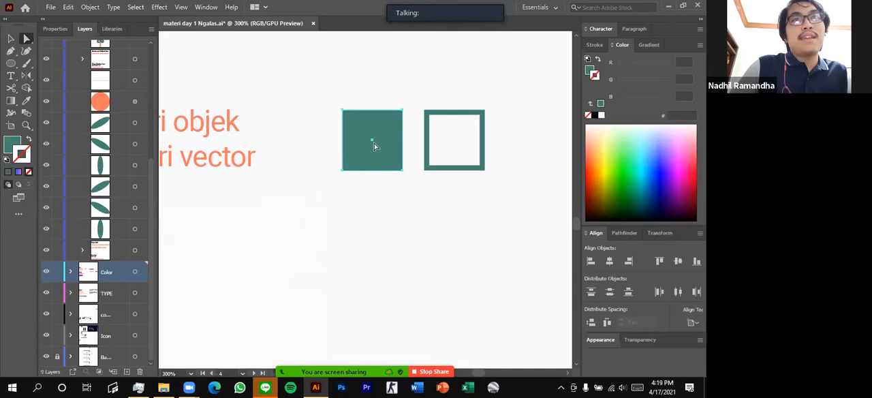
pyautogui.click(11, 148)
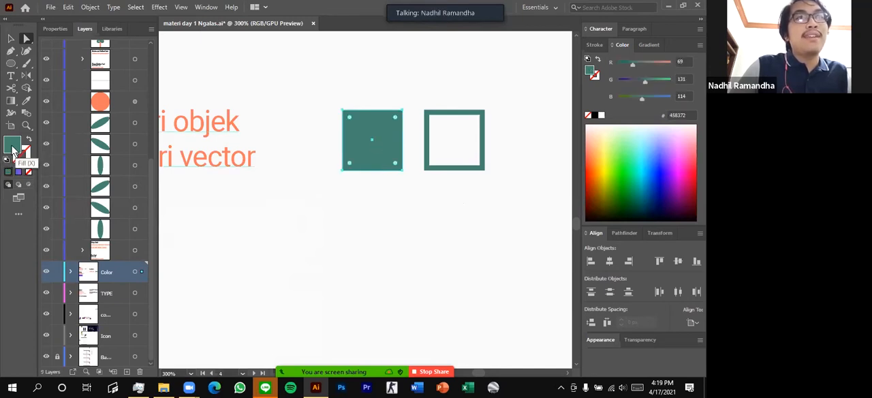
pyautogui.click(24, 159)
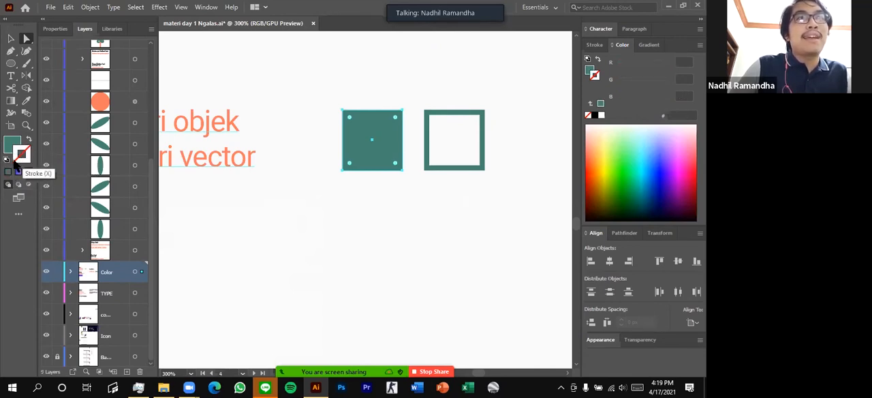
# Give the solid green square a blue stroke and a pale yellow F9E873 fill
pyautogui.doubleClick(23, 156)
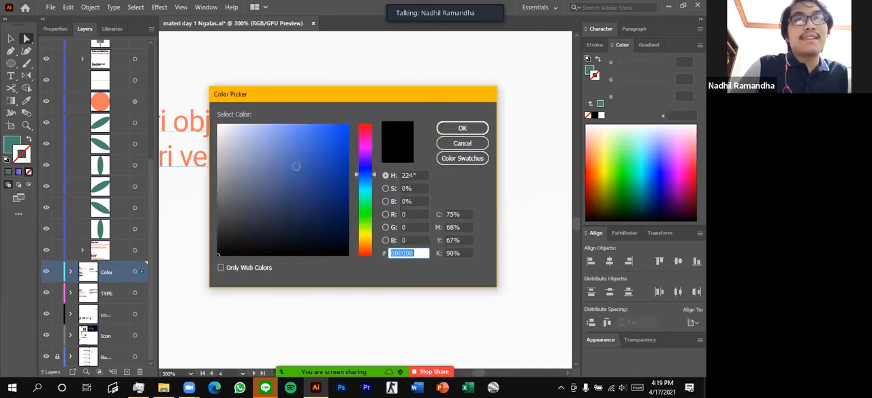
pyautogui.write('3E6BDD')
pyautogui.press('Return')
pyautogui.click(14, 148)
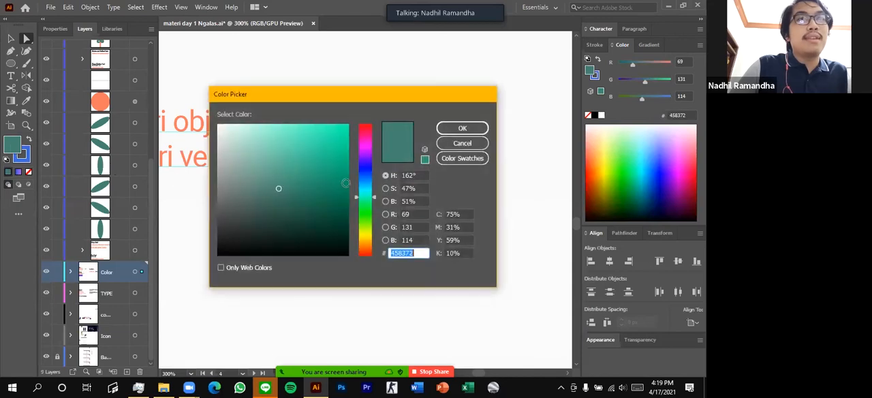
pyautogui.click(366, 237)
pyautogui.moveTo(291, 160); pyautogui.dragTo(288, 126)
pyautogui.click(462, 130)
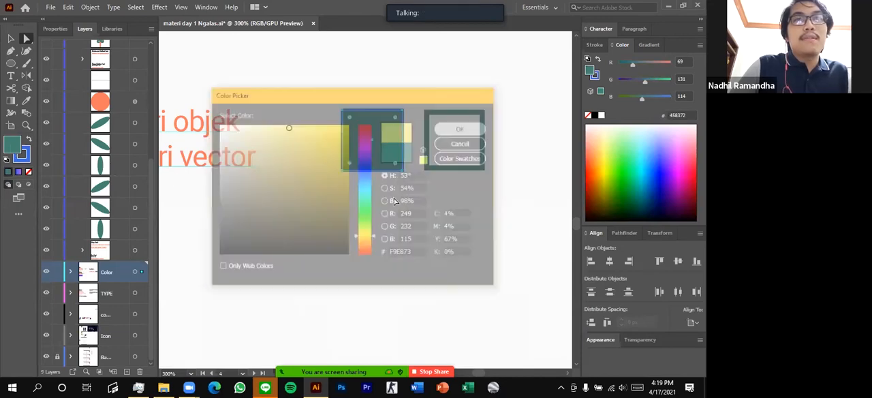
# Sample the outlined square with the Eyedropper and restore the recoloured square to a green 458372 fill without a stroke
pyautogui.scroll(-1, 355, 125)
pyautogui.click(559, 261)
pyautogui.scroll(2, 415, 135)
pyautogui.click(332, 152)
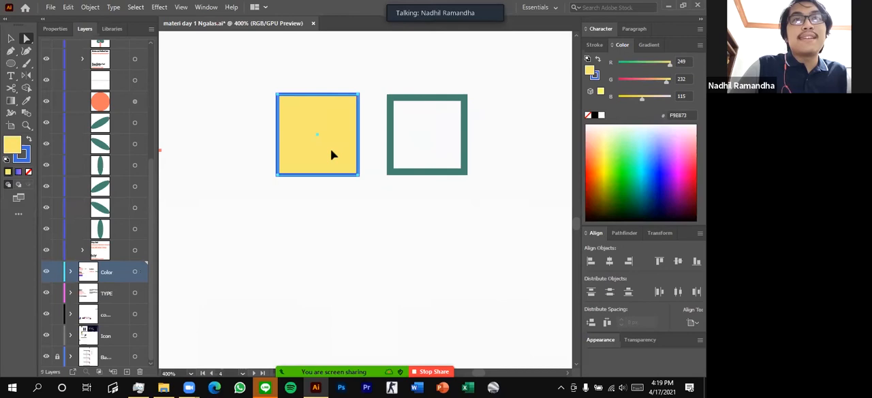
pyautogui.scroll(-1, 333, 156)
pyautogui.press('i')
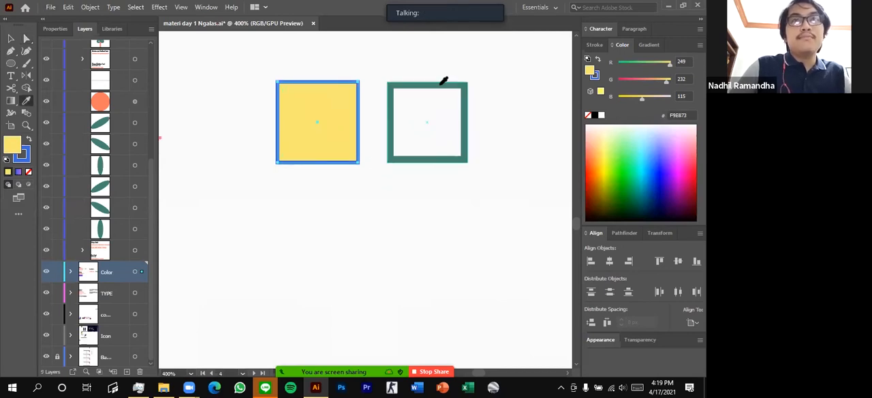
pyautogui.click(446, 84)
# Examine the Type Tool section on the artboard below, including its Character, Paragraph and Google Font notes
pyautogui.scroll(-5, 413, 214)
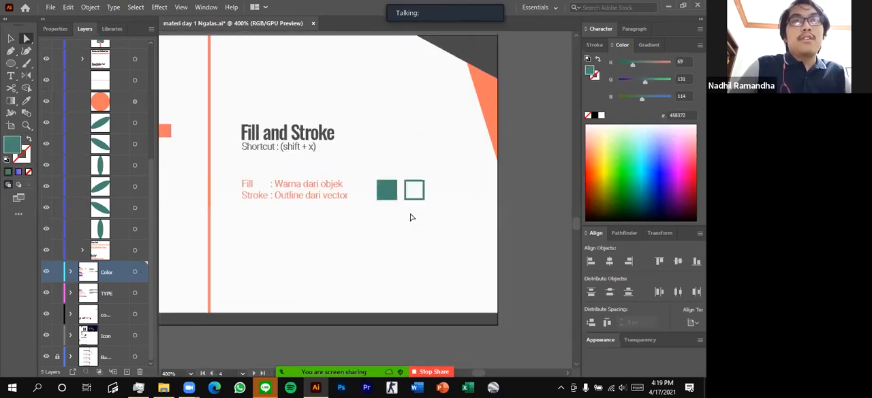
pyautogui.scroll(2, 386, 238)
pyautogui.scroll(-5, 378, 234)
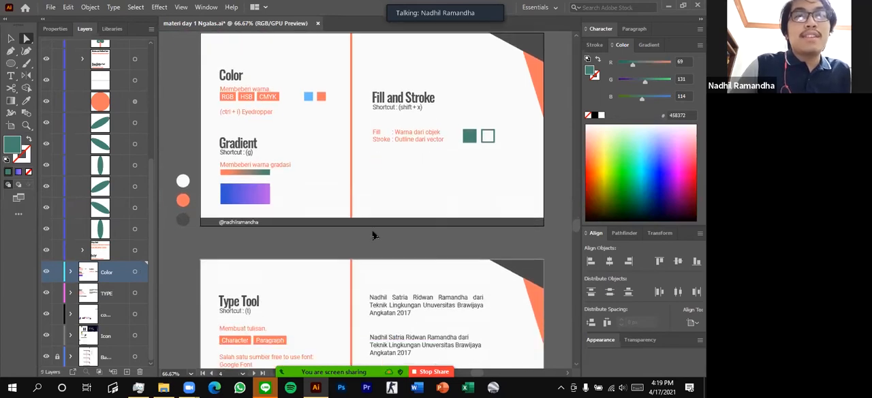
pyautogui.scroll(1, 276, 241)
pyautogui.scroll(1, 279, 248)
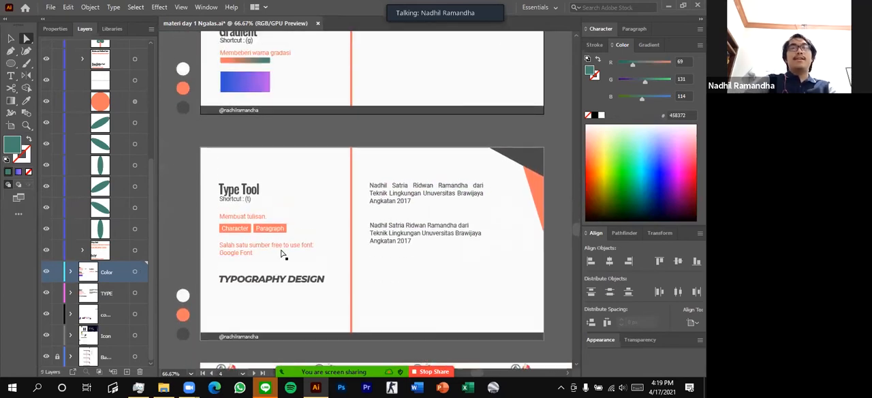
pyautogui.scroll(2, 232, 197)
pyautogui.scroll(-1, 337, 160)
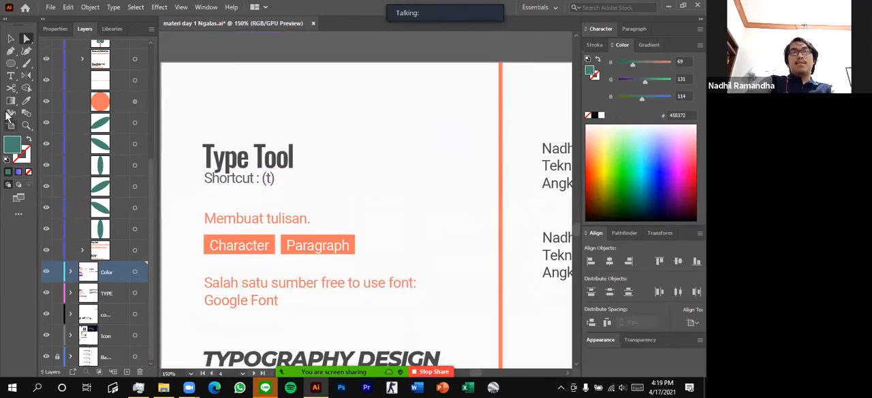
pyautogui.scroll(-2, 298, 183)
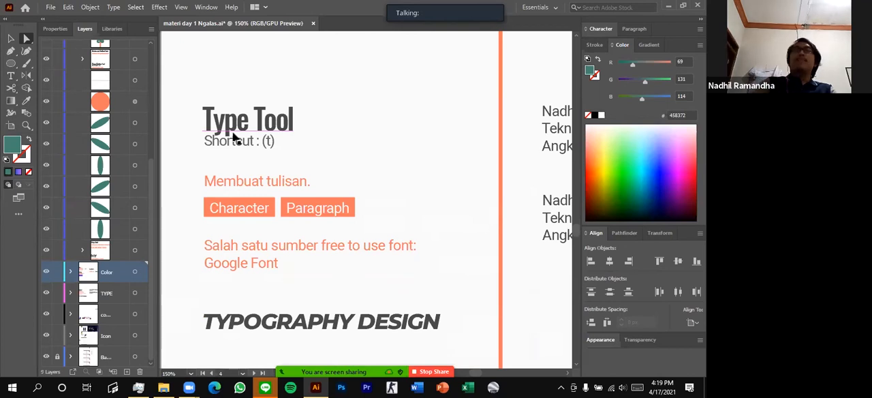
pyautogui.scroll(-2, 415, 171)
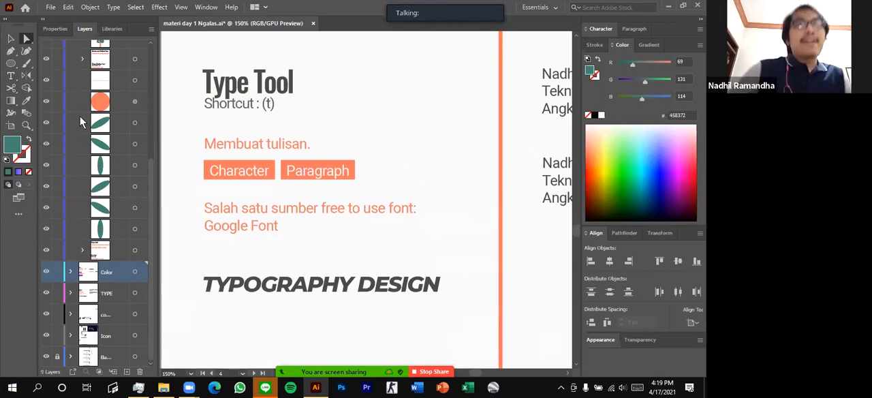
# Look up where the Character settings are found among the type windows, and expand those settings
pyautogui.scroll(3, 302, 107)
pyautogui.scroll(-4, 205, 102)
pyautogui.scroll(4, 260, 114)
pyautogui.hscroll(2, 260, 115)
pyautogui.hscroll(-2, 265, 149)
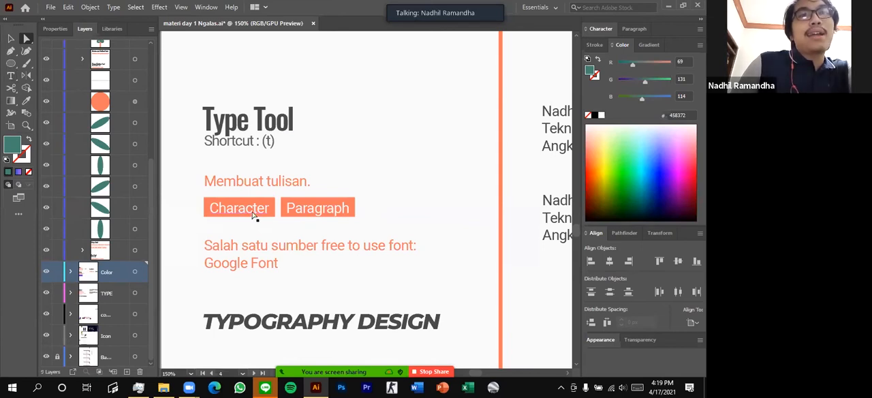
pyautogui.click(206, 8)
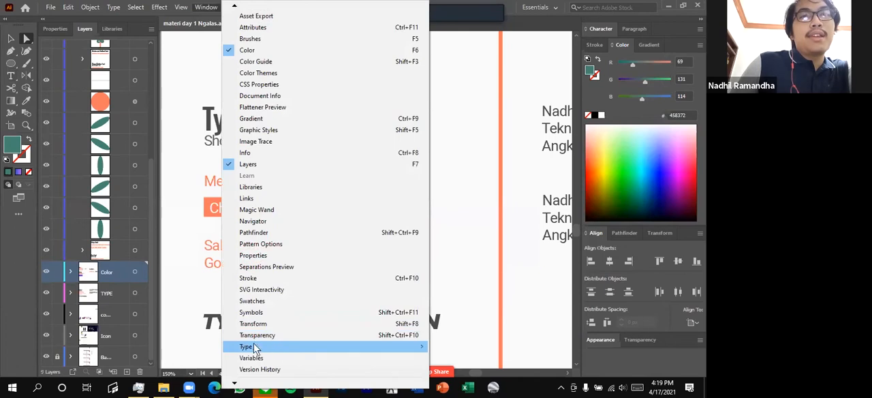
pyautogui.moveTo(250, 350)
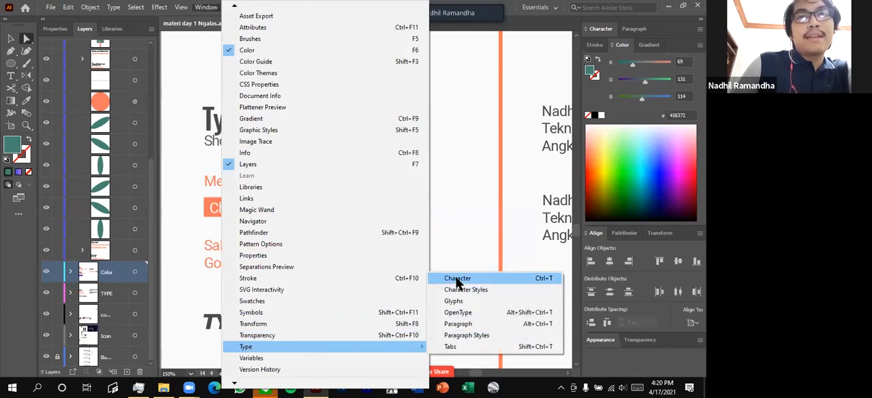
pyautogui.click(446, 223)
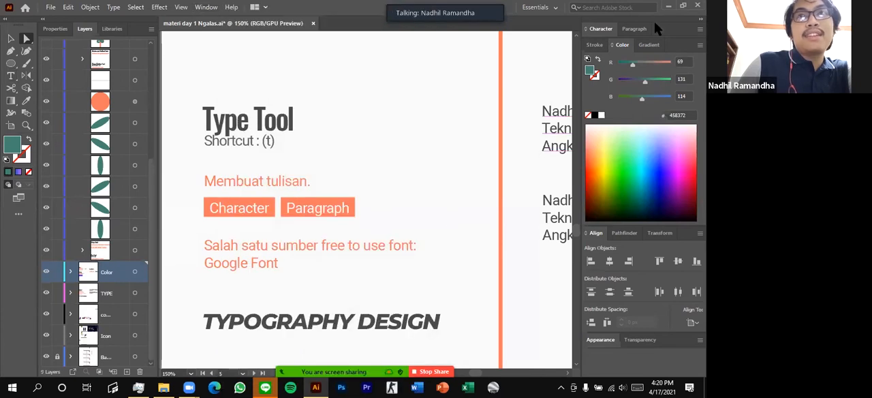
pyautogui.click(602, 30)
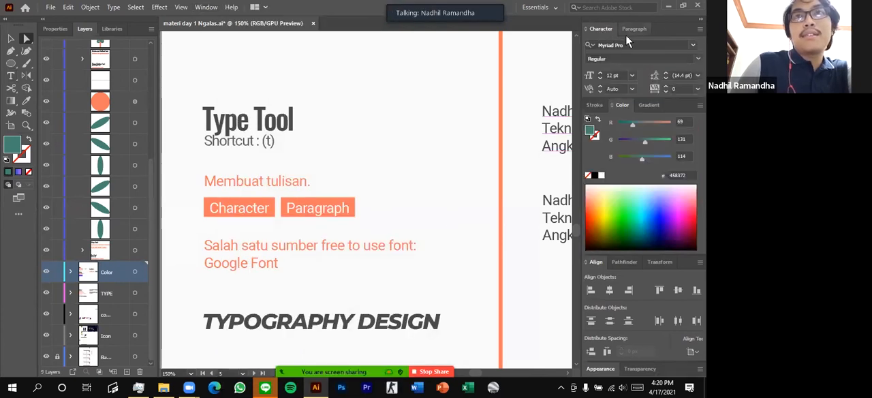
# Switch from the Color settings to Stroke and collapse them so only the weight is shown
pyautogui.click(613, 105)
pyautogui.click(700, 105)
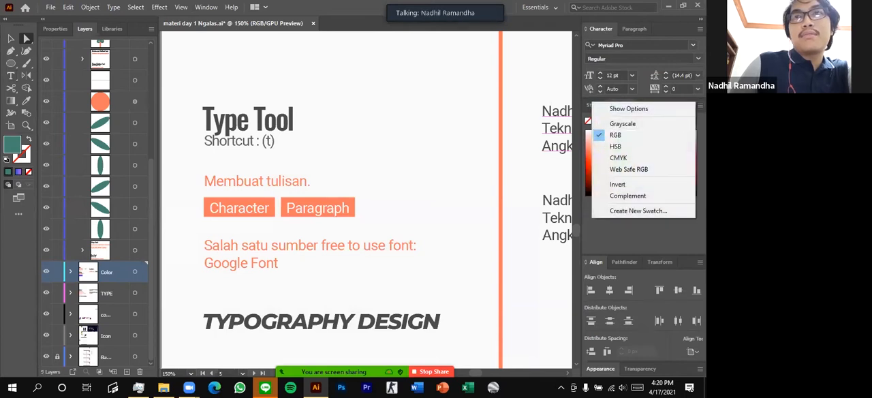
pyautogui.click(666, 210)
pyautogui.click(596, 105)
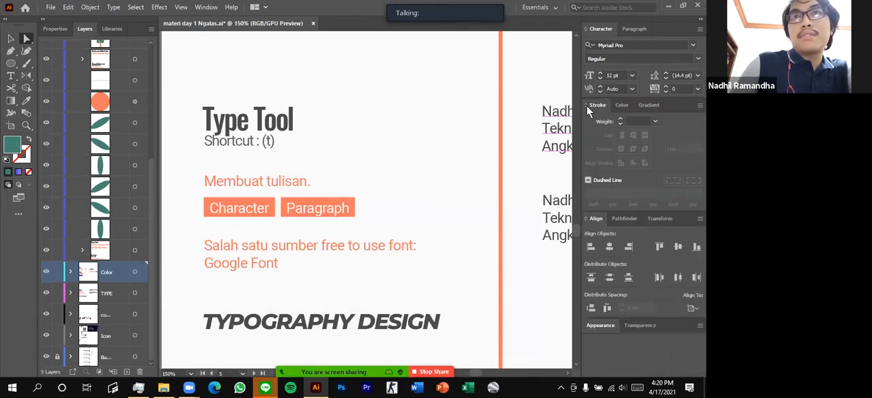
pyautogui.click(586, 105)
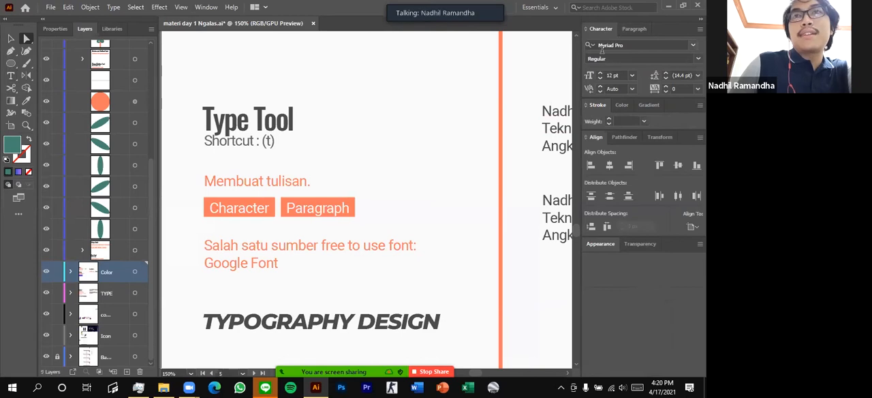
# View the Paragraph settings, display the general object properties in place of the layers, and return to the Character settings
pyautogui.click(634, 29)
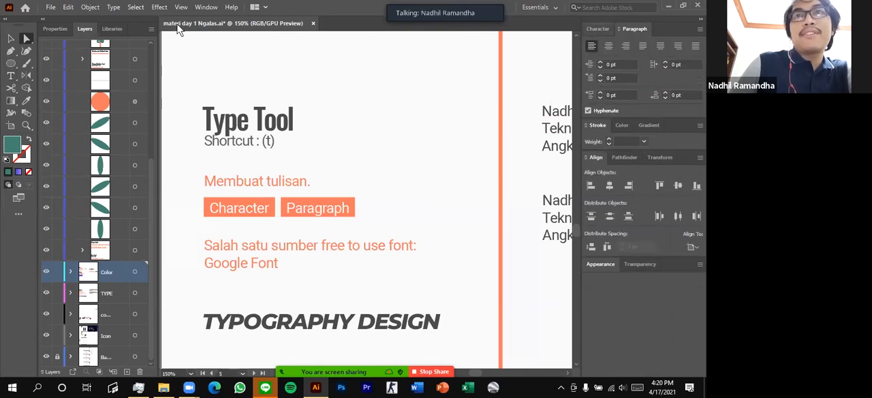
pyautogui.click(58, 30)
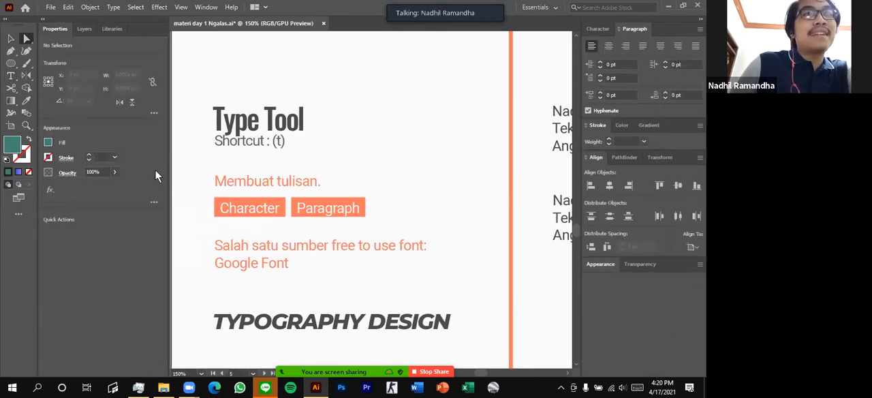
pyautogui.click(594, 31)
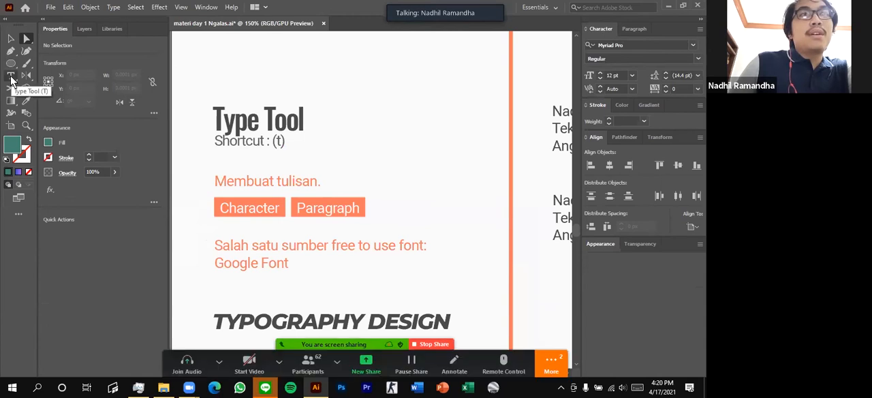
# Add the point text "NGALAS 2021" below the TYPOGRAPHY DESIGN heading with the Type tool
pyautogui.click(11, 76)
pyautogui.scroll(-3, 341, 195)
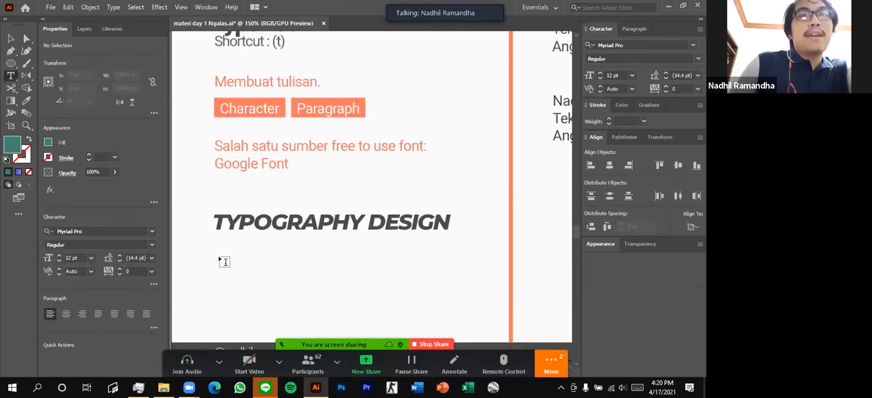
pyautogui.click(219, 259)
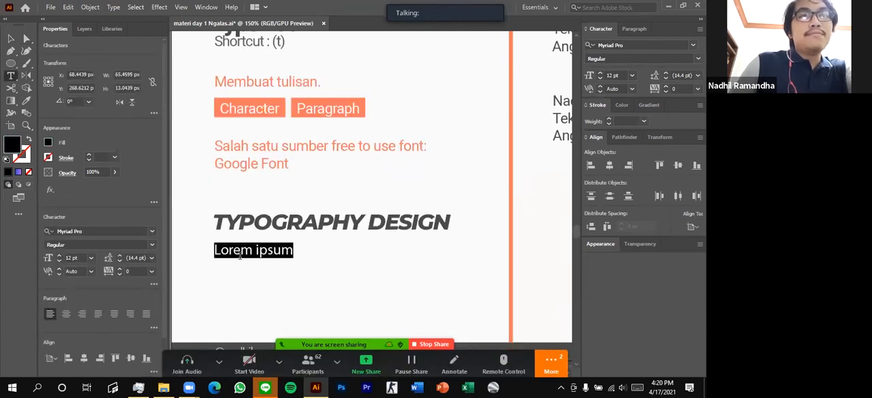
pyautogui.press('capslock')
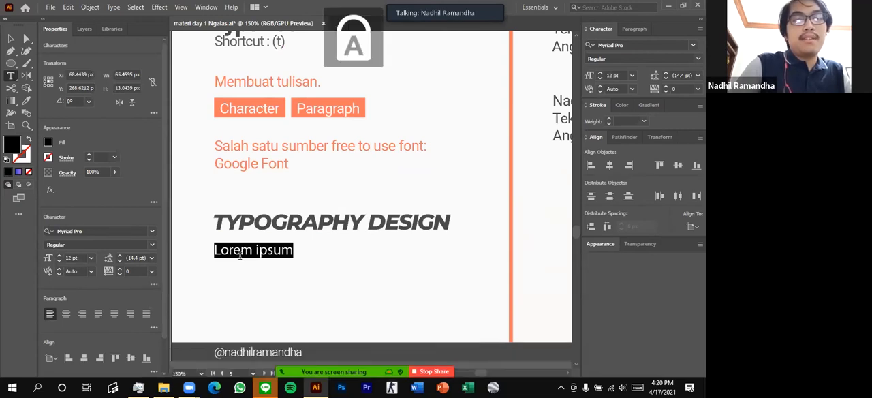
pyautogui.write('NGA')
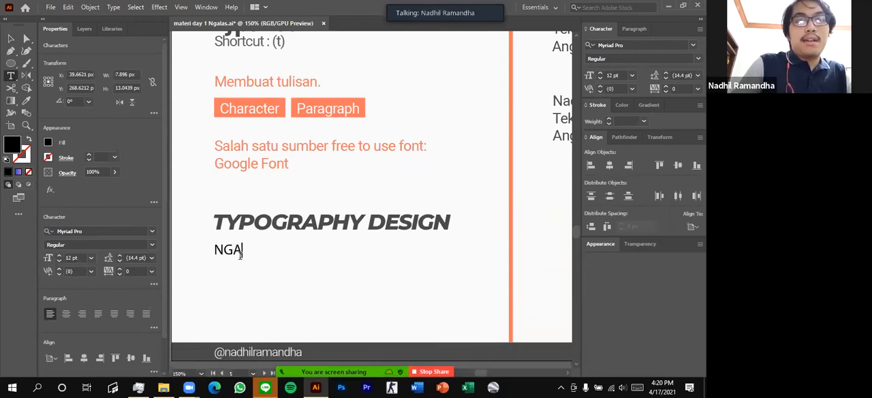
pyautogui.write('LAS 2021')
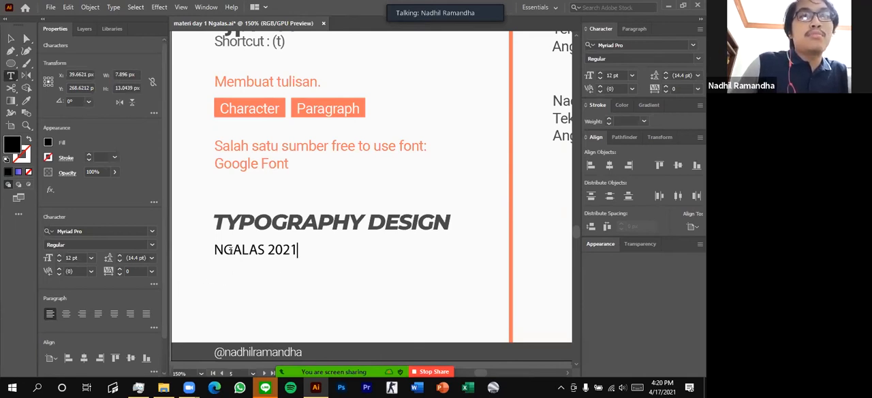
# Select the NGALAS 2021 text and preview different fonts on it from the font list
pyautogui.moveTo(215, 250); pyautogui.dragTo(281, 250)
pyautogui.click(281, 250)
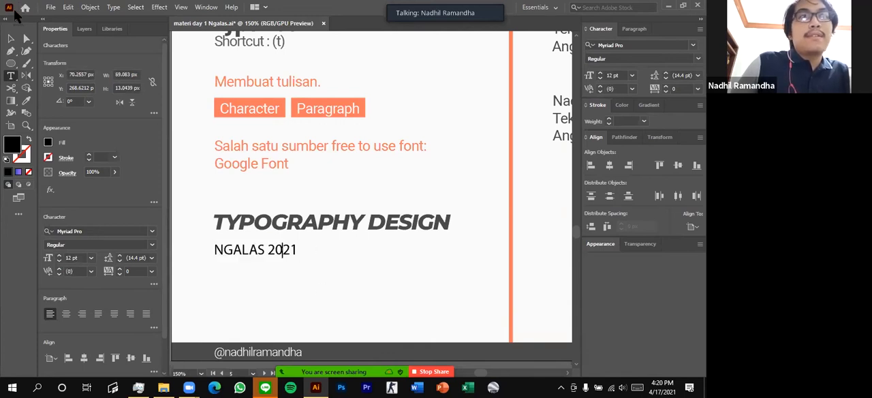
pyautogui.tripleClick(254, 251)
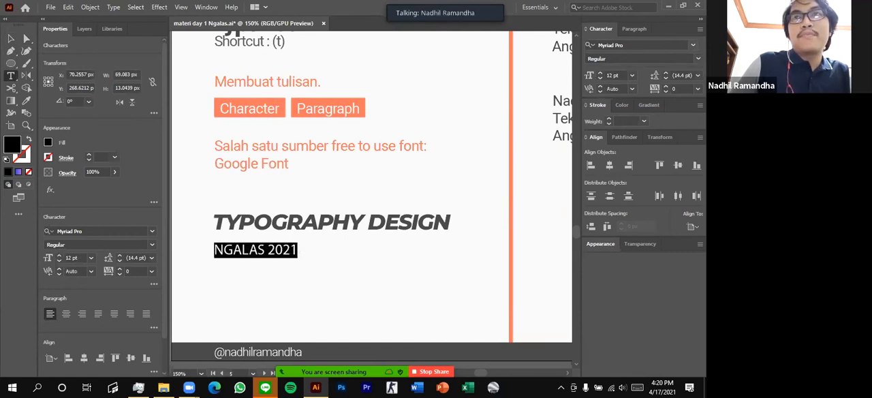
pyautogui.click(693, 45)
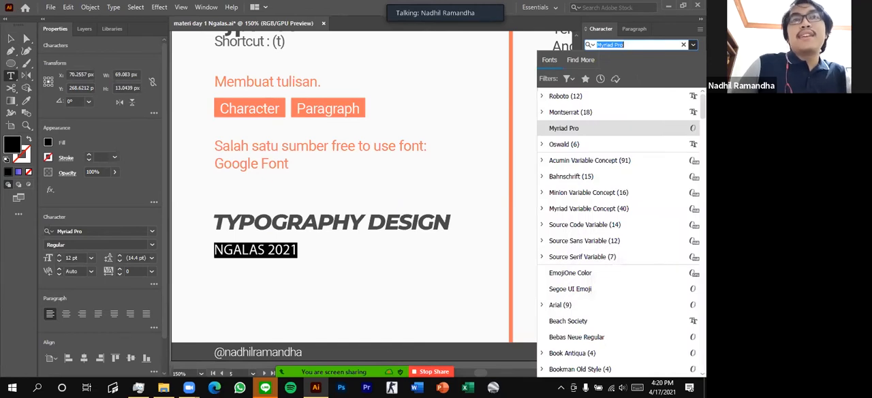
pyautogui.scroll(-6, 621, 173)
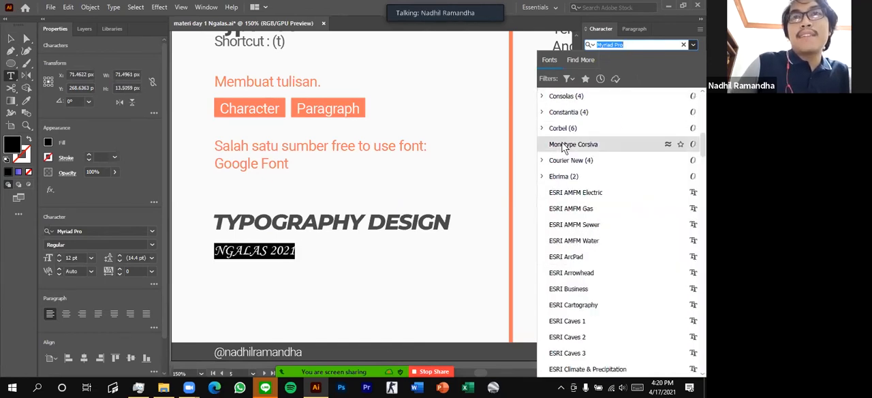
pyautogui.scroll(2, 579, 146)
pyautogui.scroll(3, 578, 136)
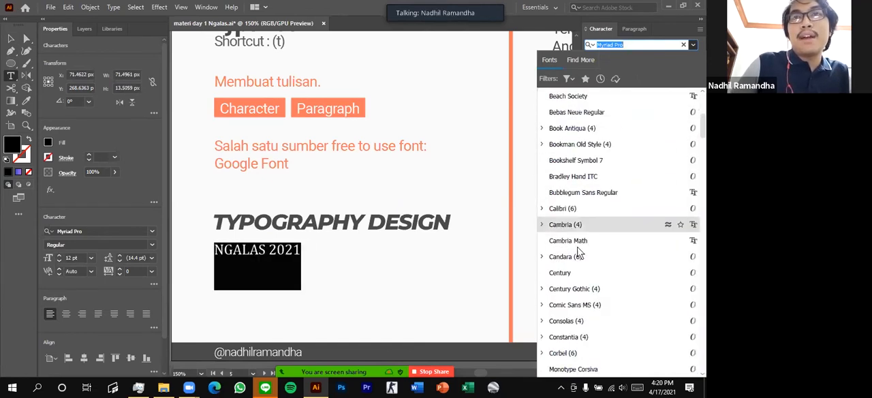
pyautogui.scroll(-5, 586, 232)
pyautogui.scroll(10, 598, 213)
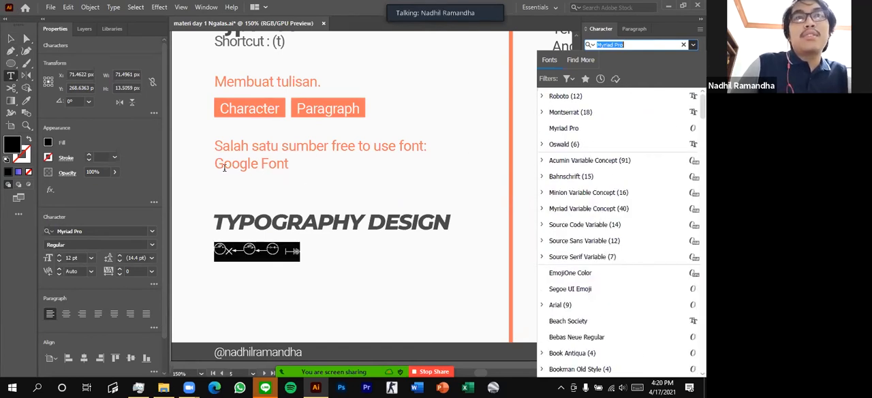
# Highlight the words "Google Font" in the note about free font sources
pyautogui.moveTo(216, 166); pyautogui.dragTo(296, 167)
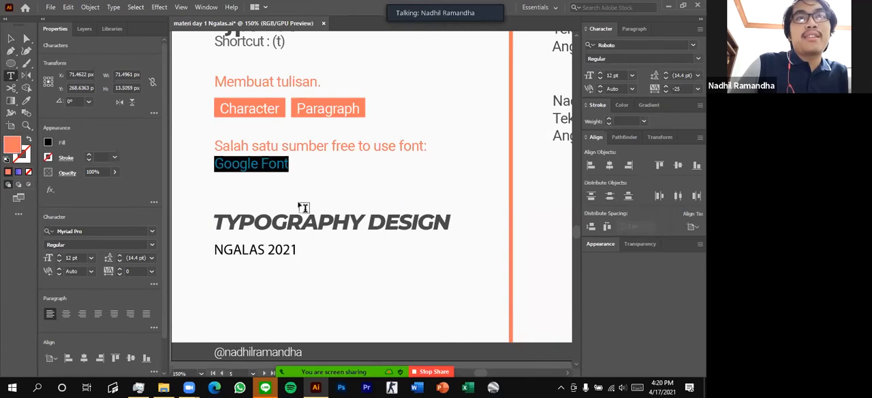
pyautogui.click(226, 163)
pyautogui.moveTo(216, 164); pyautogui.dragTo(289, 167)
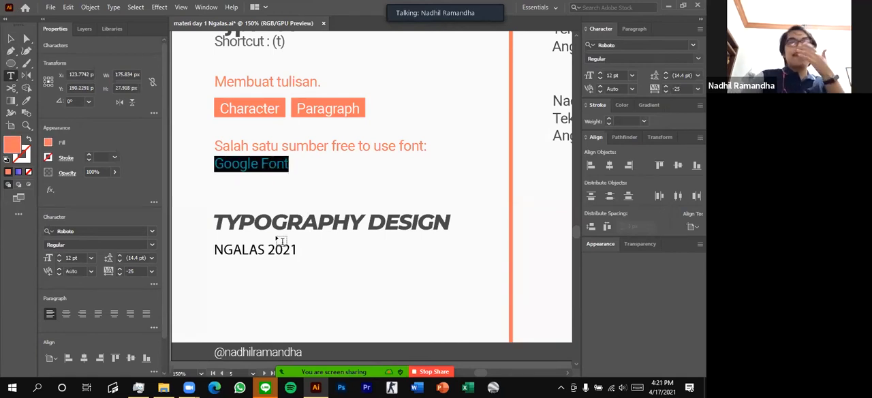
# Change the font of the whole NGALAS 2021 text to Montserrat and deselect the text
pyautogui.moveTo(215, 250); pyautogui.dragTo(297, 249)
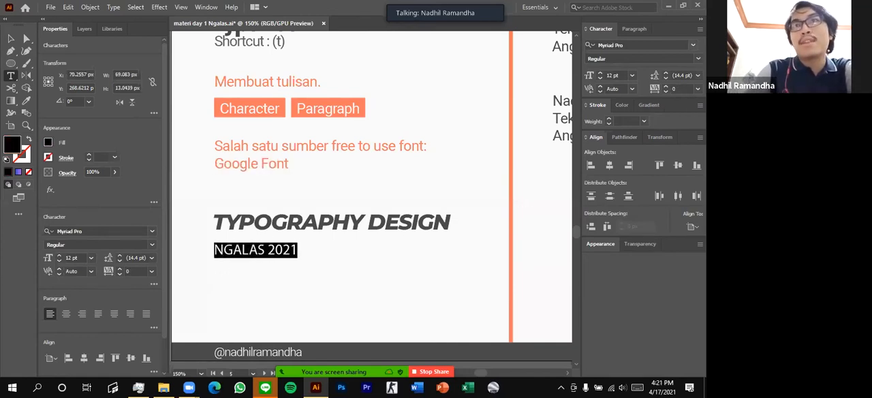
pyautogui.scroll(1, 286, 222)
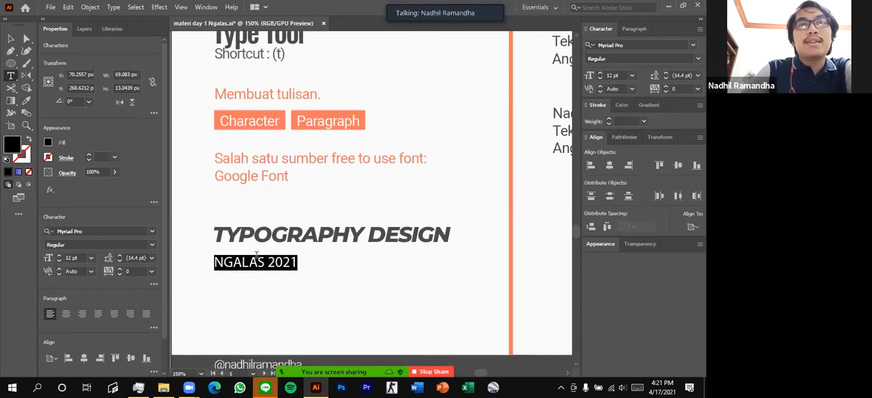
pyautogui.click(236, 264)
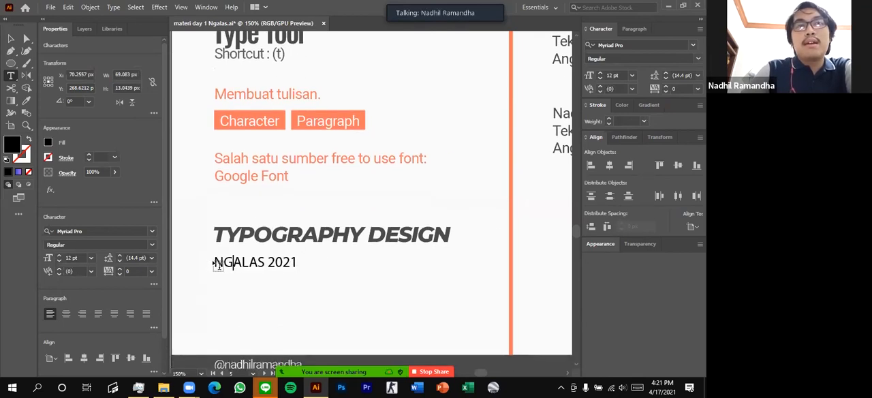
pyautogui.moveTo(215, 263); pyautogui.dragTo(332, 263)
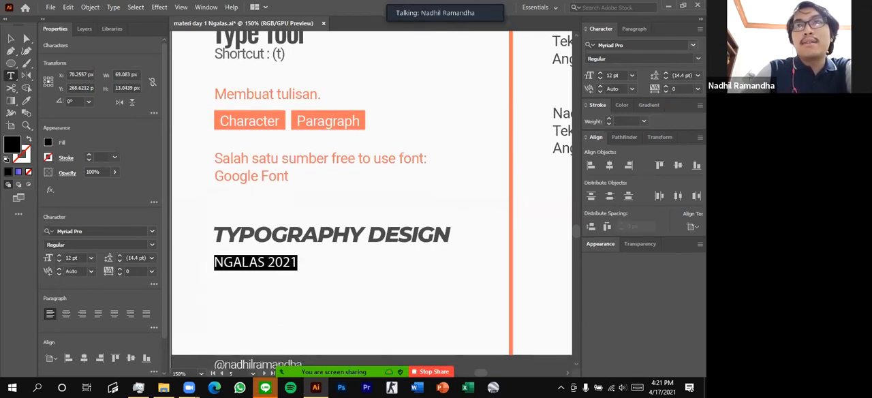
pyautogui.click(693, 45)
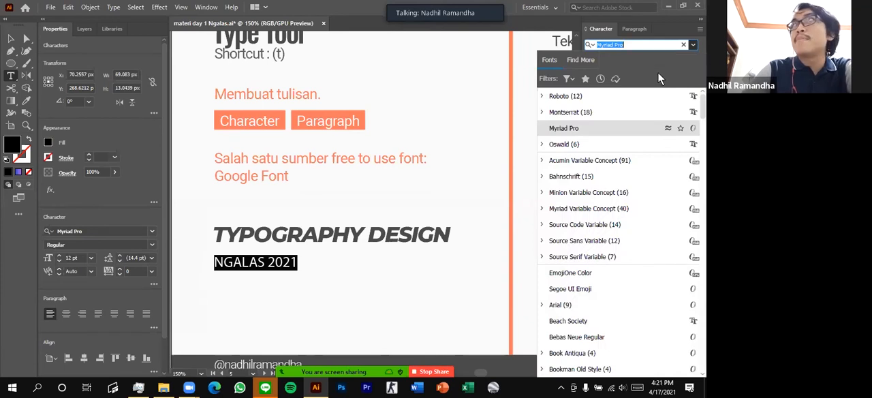
pyautogui.click(569, 113)
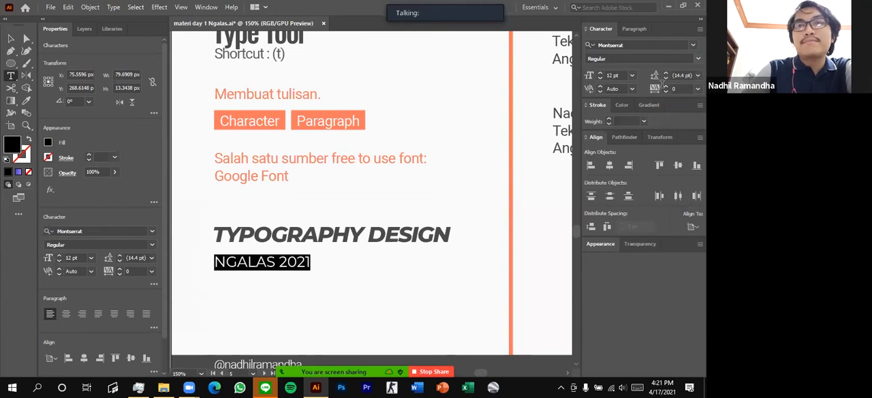
pyautogui.click(346, 275)
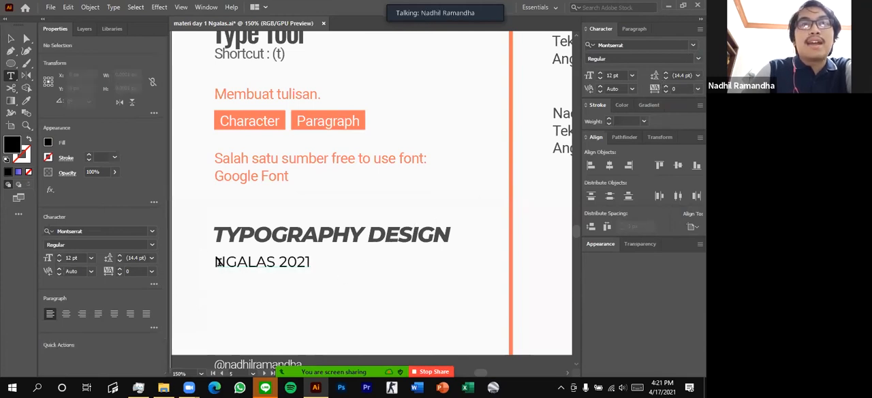
# Select the NGALAS 2021 text, show the full set of Character options, and open its font size for editing
pyautogui.moveTo(219, 262); pyautogui.dragTo(331, 259)
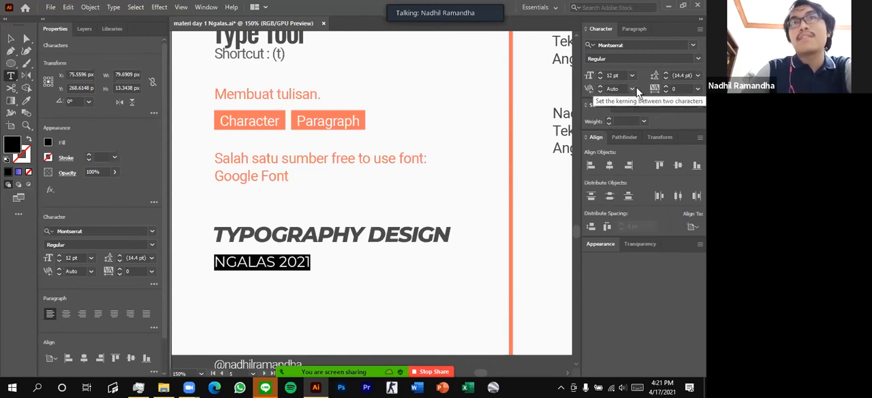
pyautogui.click(700, 29)
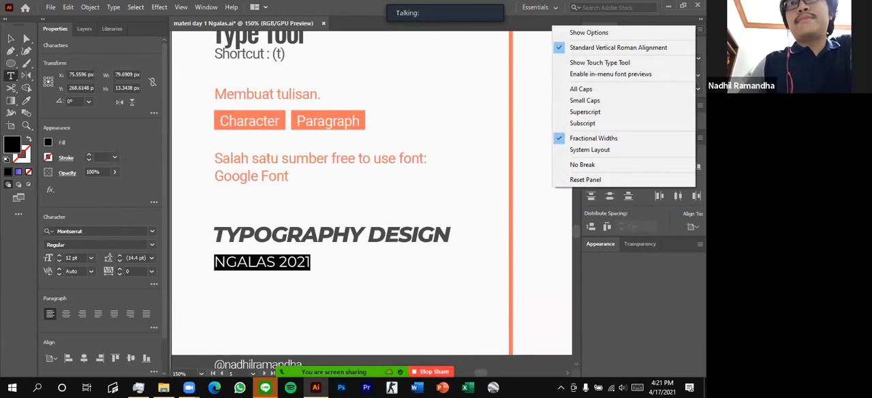
pyautogui.click(682, 32)
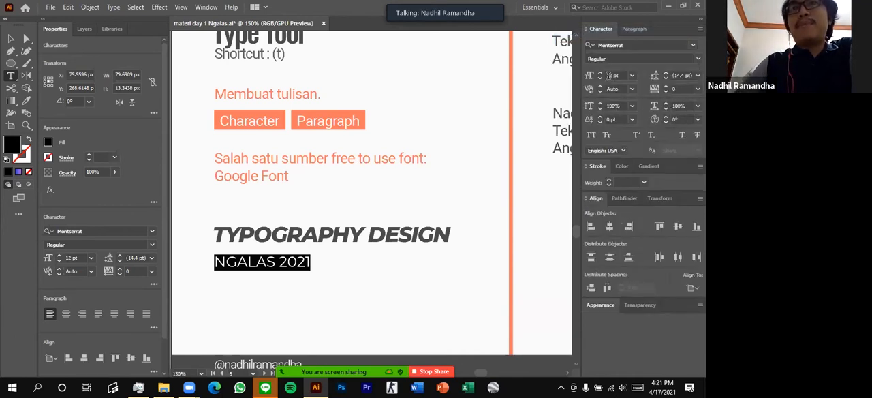
pyautogui.click(611, 75)
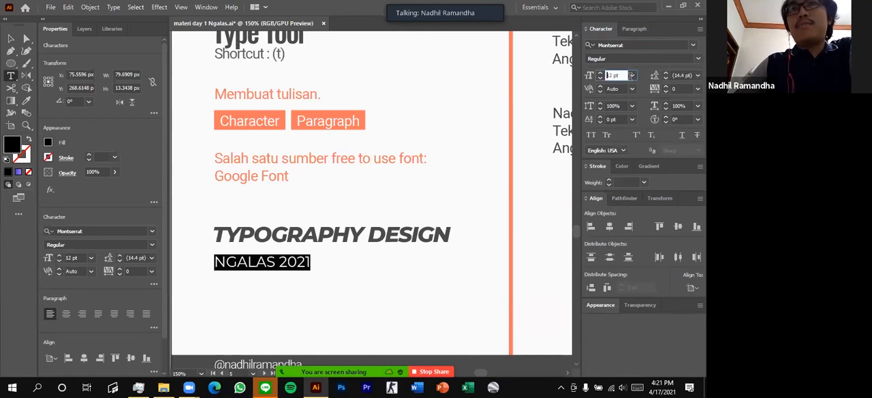
# Add a second line with the presenter's first and middle name in title case below NGALAS 2021 in the same text object
pyautogui.click(680, 75)
pyautogui.click(671, 89)
pyautogui.click(321, 266)
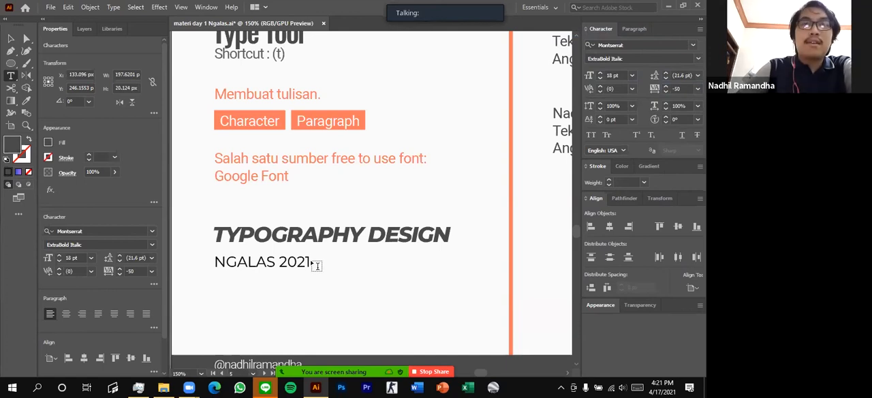
pyautogui.press('Return')
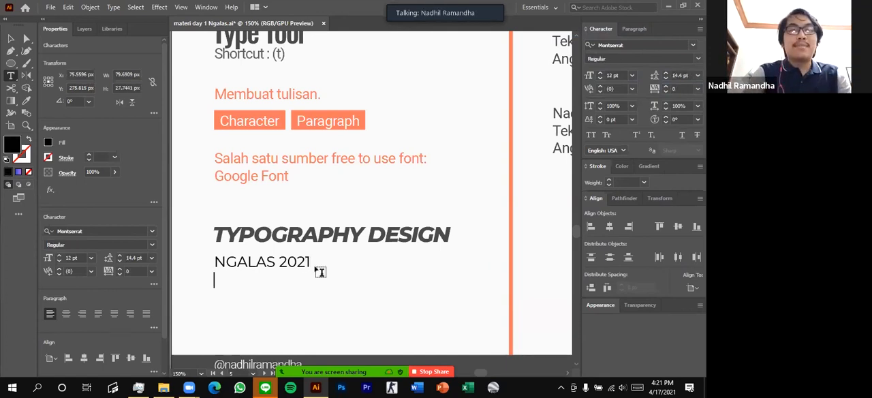
pyautogui.write('n')
pyautogui.press('capslock')
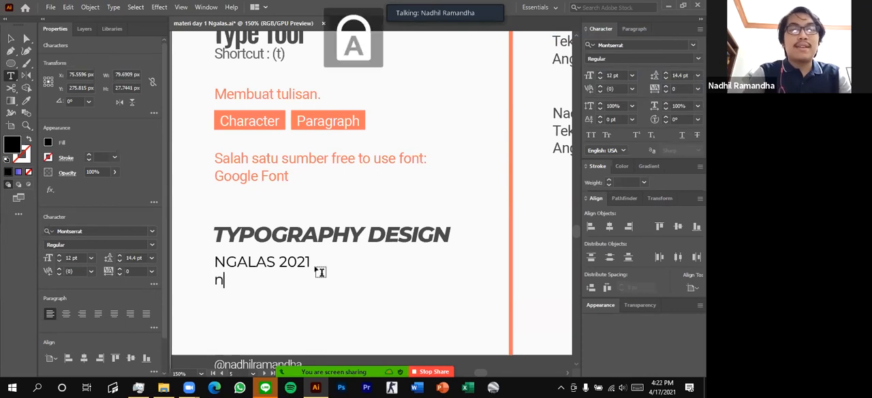
pyautogui.write('ADHIL')
pyautogui.press('BackSpace')
pyautogui.press('BackSpace')
pyautogui.press('BackSpace')
pyautogui.press('BackSpace')
pyautogui.press('BackSpace')
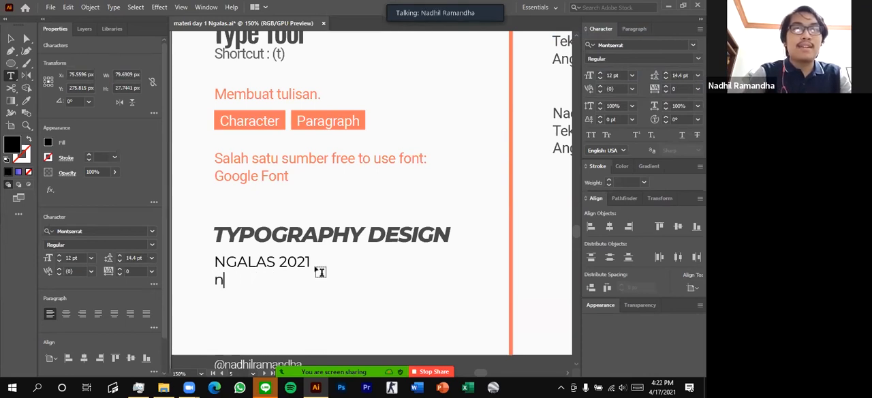
pyautogui.press('capslock')
pyautogui.write('Nadhil Ss')
pyautogui.press('BackSpace')
pyautogui.write('atria')
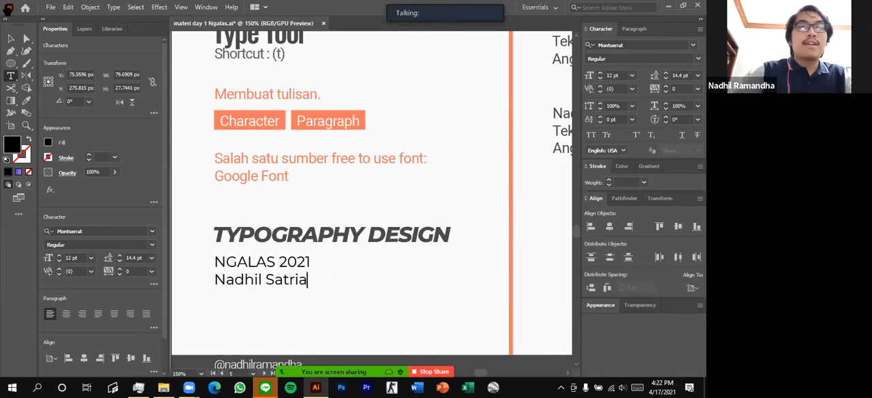
# Move the two-line text slightly lower under the TYPOGRAPHY DESIGN heading and set its font size to 24 pt
pyautogui.click(10, 41)
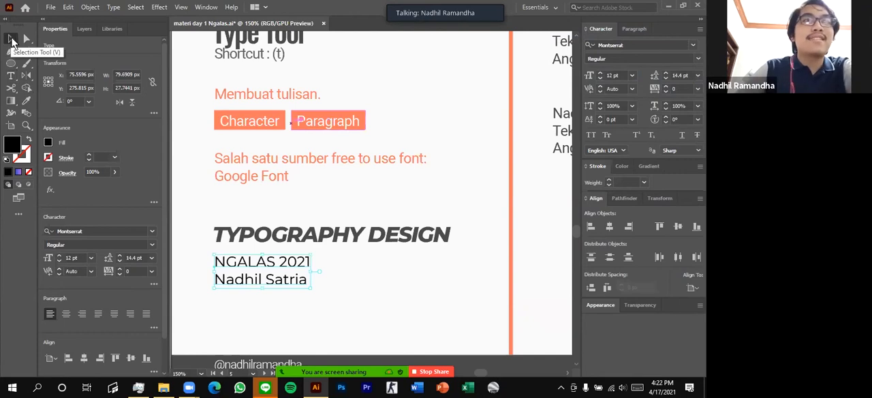
pyautogui.click(306, 308)
pyautogui.moveTo(272, 273); pyautogui.dragTo(274, 290)
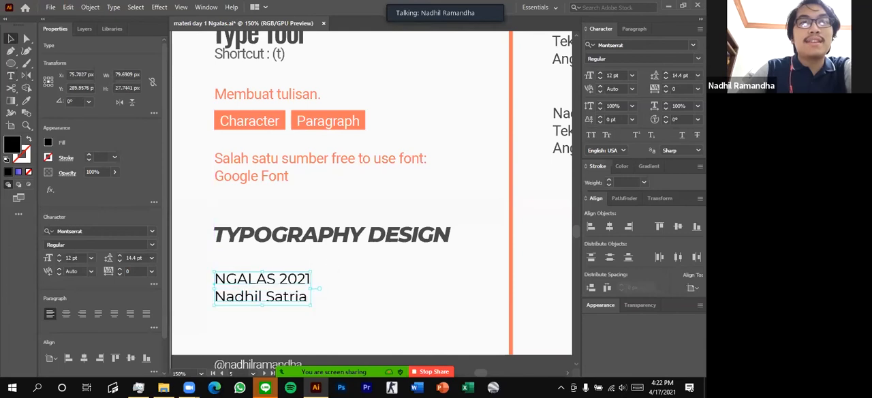
pyautogui.click(633, 76)
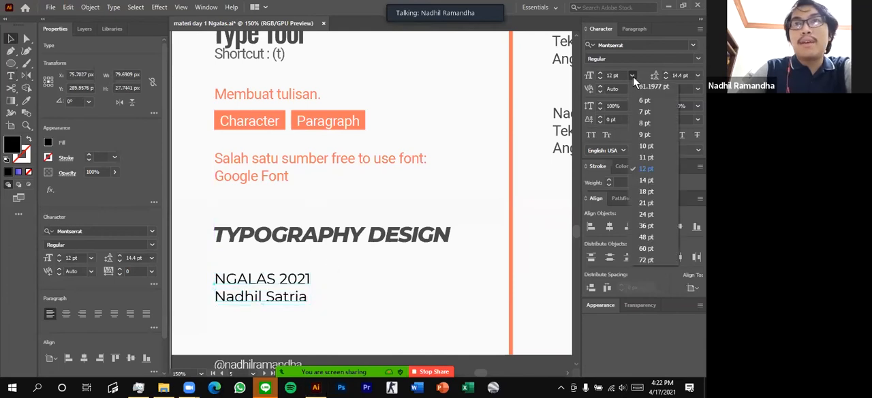
pyautogui.click(647, 213)
pyautogui.click(408, 302)
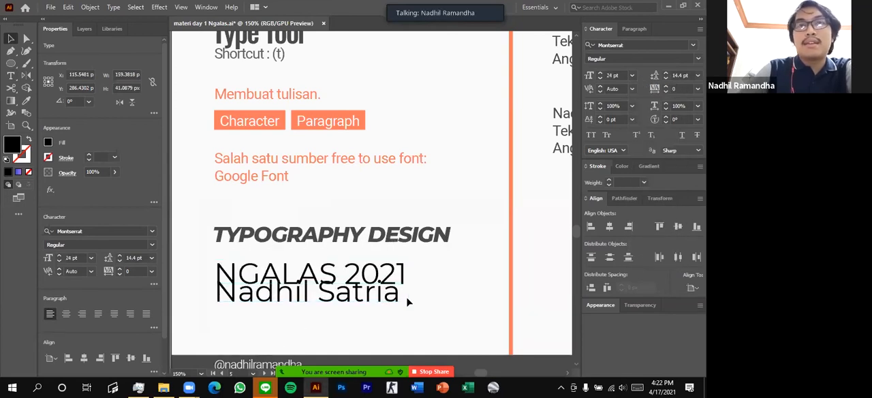
# Set the leading of the two-line text to 24 pt and its tracking to -100
pyautogui.click(225, 290)
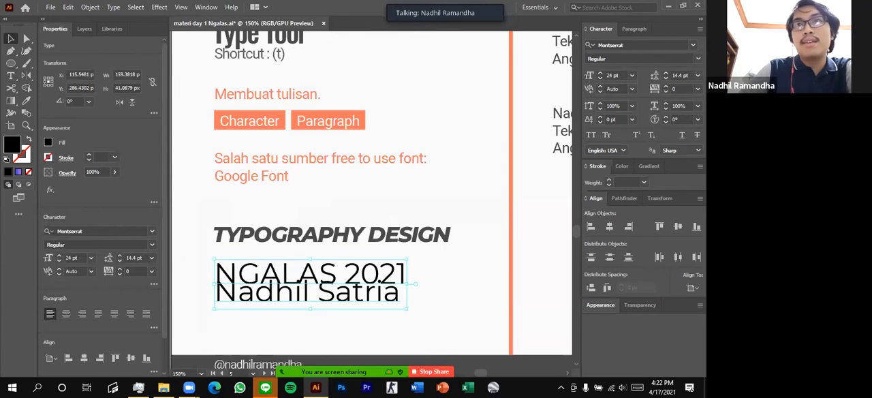
pyautogui.click(698, 75)
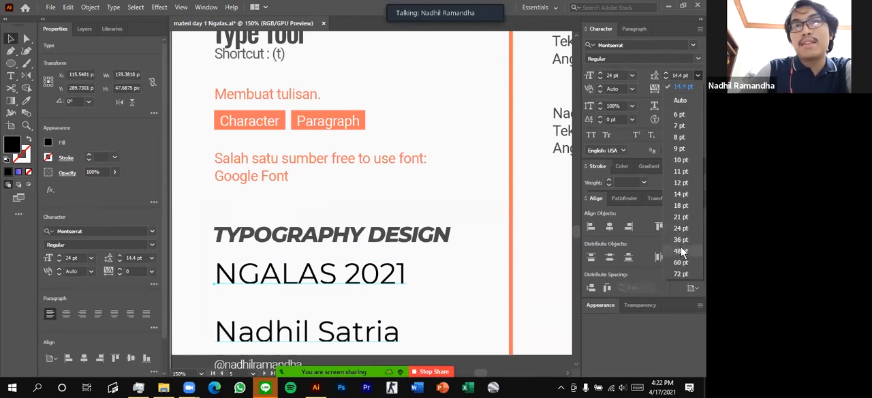
pyautogui.click(681, 228)
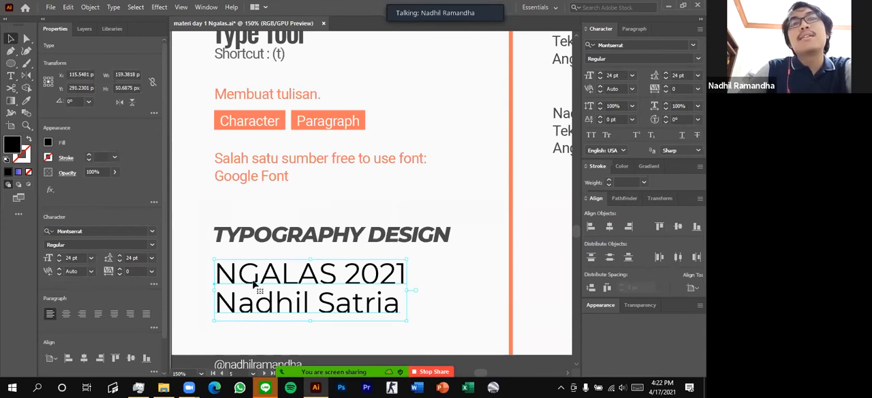
pyautogui.click(698, 89)
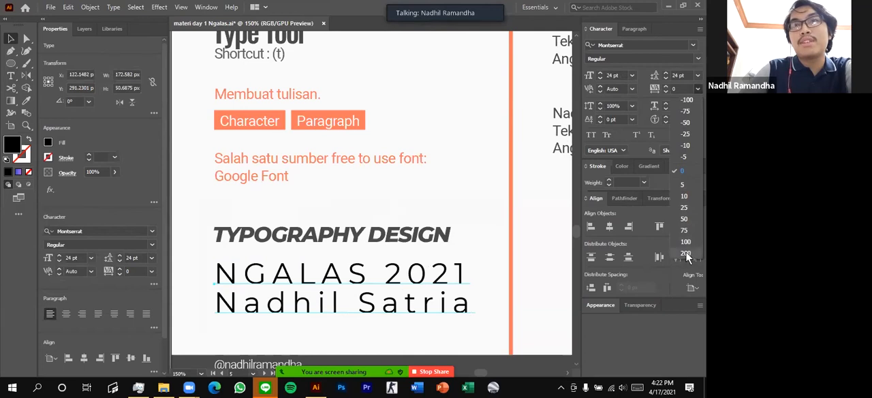
pyautogui.click(688, 100)
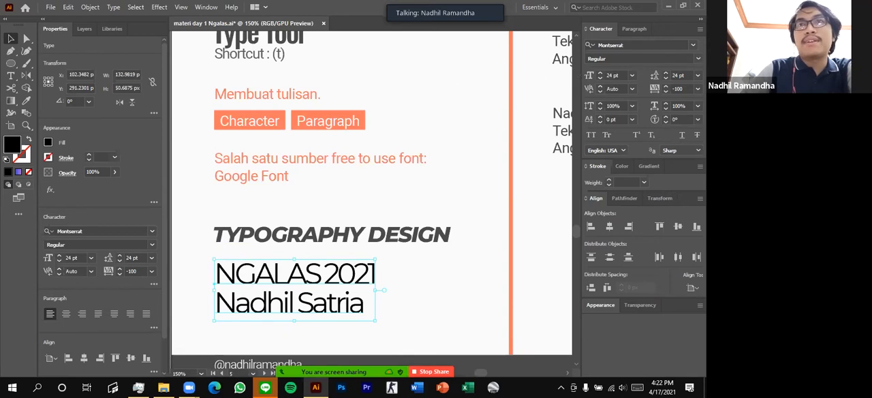
pyautogui.click(698, 58)
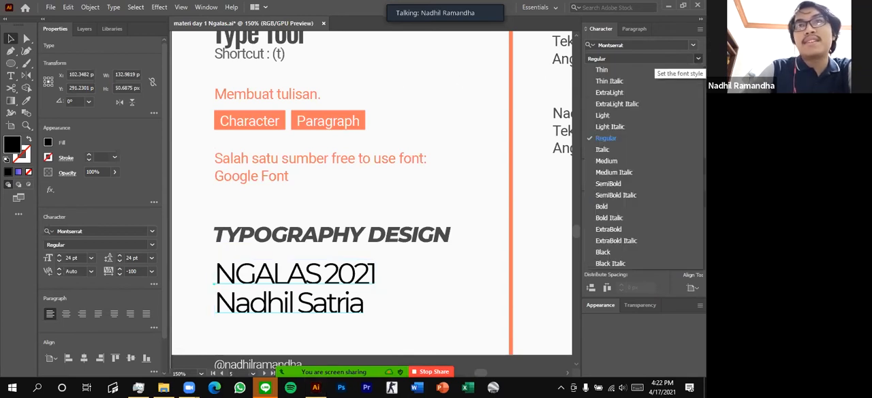
pyautogui.click(698, 59)
# Change the font of the two-line text to Arial and set its tracking to 0
pyautogui.click(633, 46)
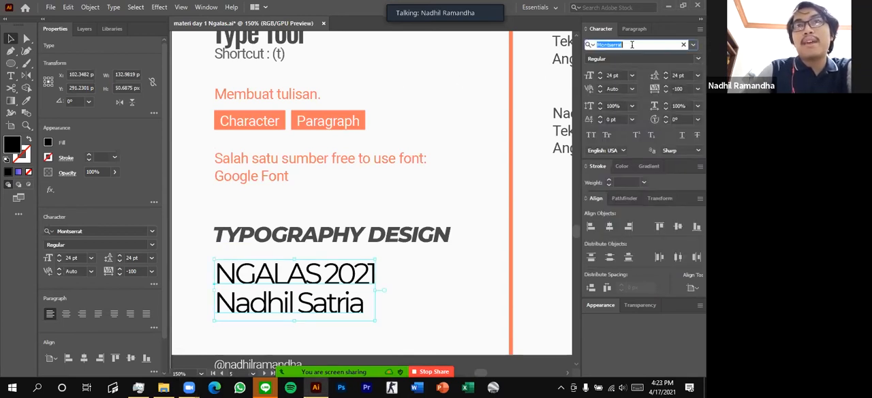
pyautogui.write('arial')
pyautogui.press('Return')
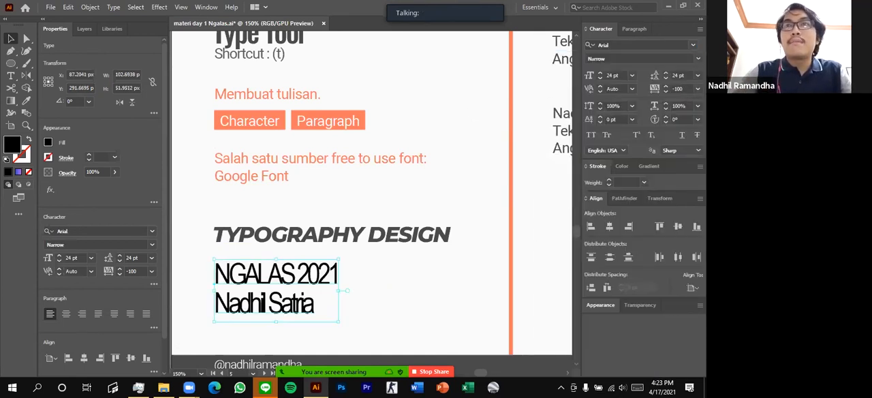
pyautogui.click(698, 90)
pyautogui.click(686, 172)
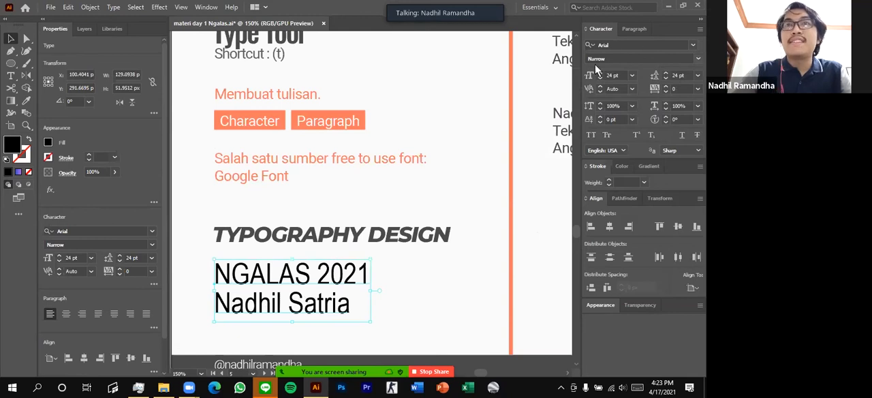
# Preview the Arial font styles on the two-line text and apply Regular
pyautogui.click(698, 59)
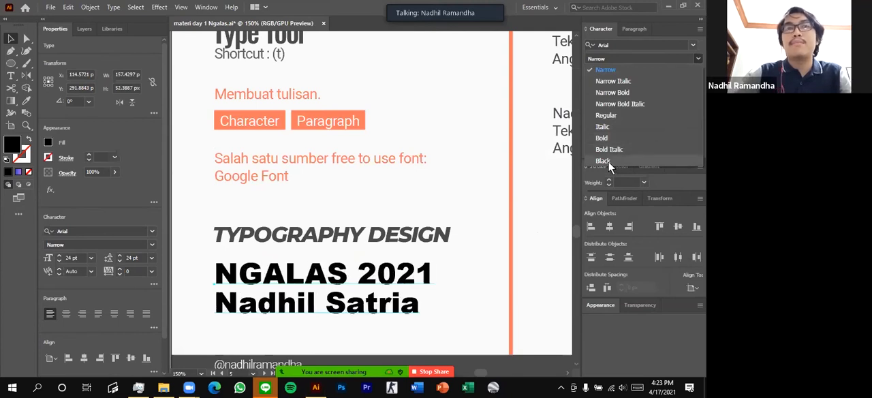
pyautogui.click(627, 116)
pyautogui.scroll(-1, 290, 283)
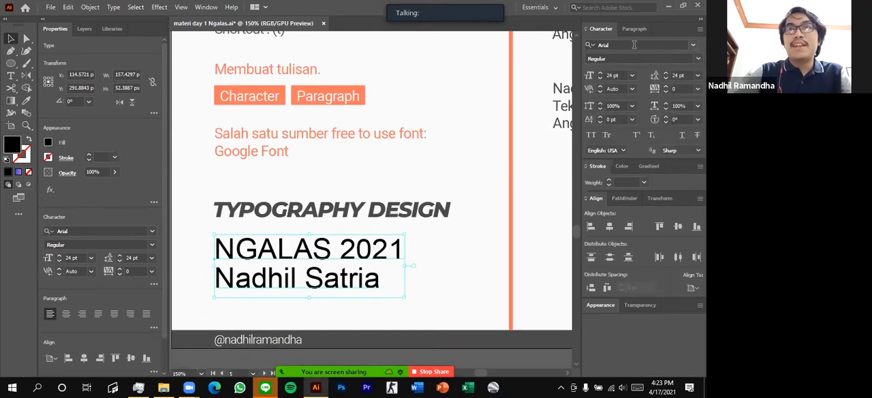
pyautogui.scroll(1, 377, 293)
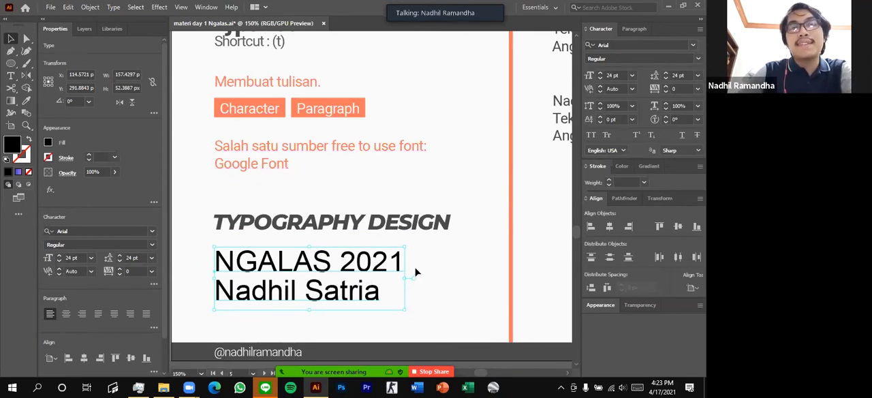
# Delete the two-line NGALAS 2021 text object from the Type Tool artboard
pyautogui.scroll(-1, 417, 273)
pyautogui.press('Delete')
pyautogui.scroll(1, 372, 241)
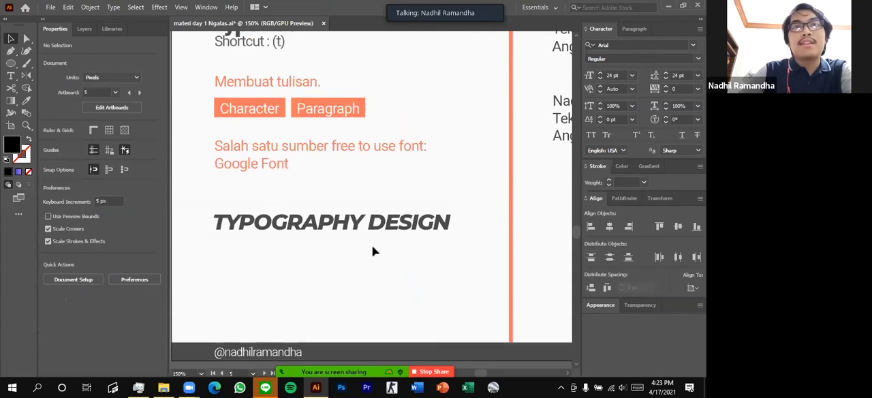
# Move the TYPOGRAPHY DESIGN heading slightly with the Selection tool and undo the move
pyautogui.click(374, 230)
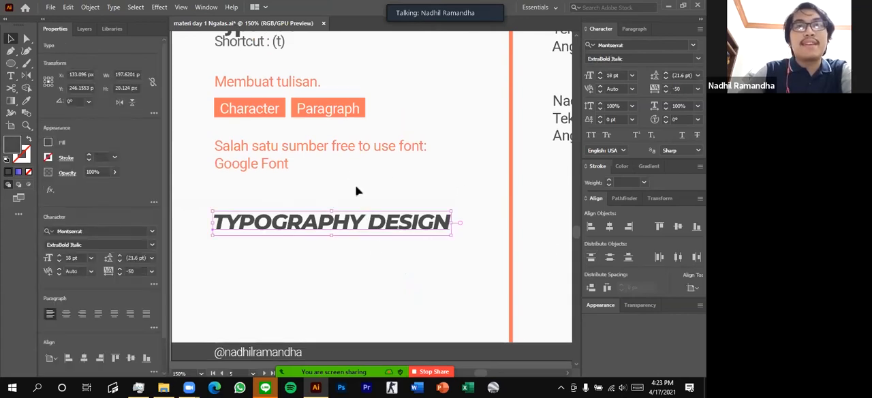
pyautogui.moveTo(295, 229); pyautogui.dragTo(305, 230)
pyautogui.hotkey('ctrl', 'z')
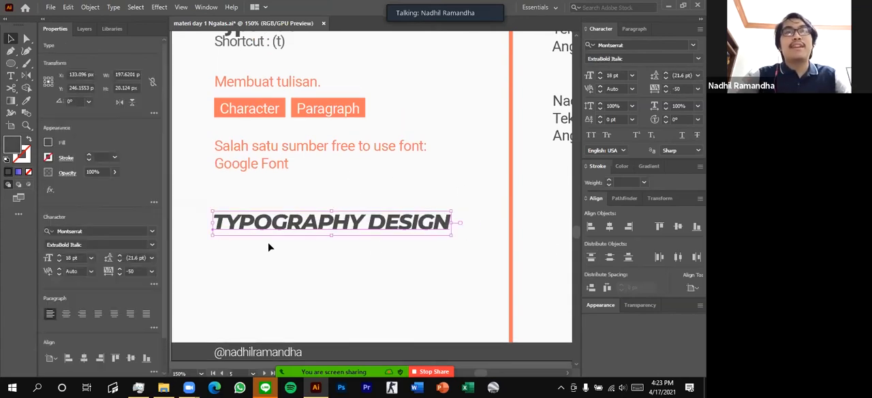
# Highlight different parts of the TYPOGRAPHY DESIGN text to show that it is still live text, and leave text editing
pyautogui.scroll(1, 243, 229)
pyautogui.hscroll(-1, 336, 243)
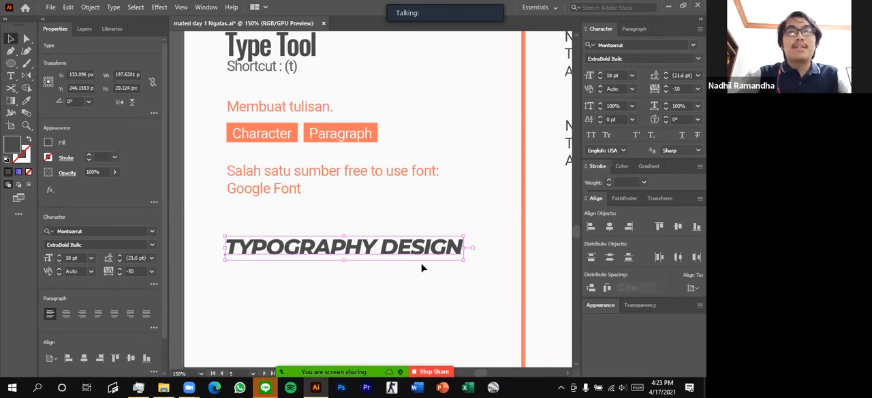
pyautogui.doubleClick(328, 247)
pyautogui.moveTo(284, 247); pyautogui.dragTo(125, 138)
pyautogui.hscroll(1, 402, 274)
pyautogui.moveTo(309, 247); pyautogui.dragTo(457, 248)
pyautogui.scroll(-1, 436, 206)
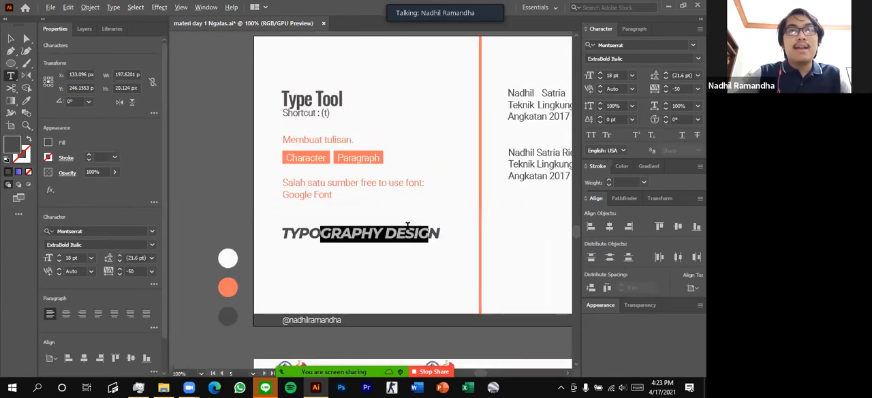
pyautogui.scroll(1, 411, 234)
pyautogui.moveTo(305, 234); pyautogui.dragTo(266, 225)
pyautogui.press('Escape')
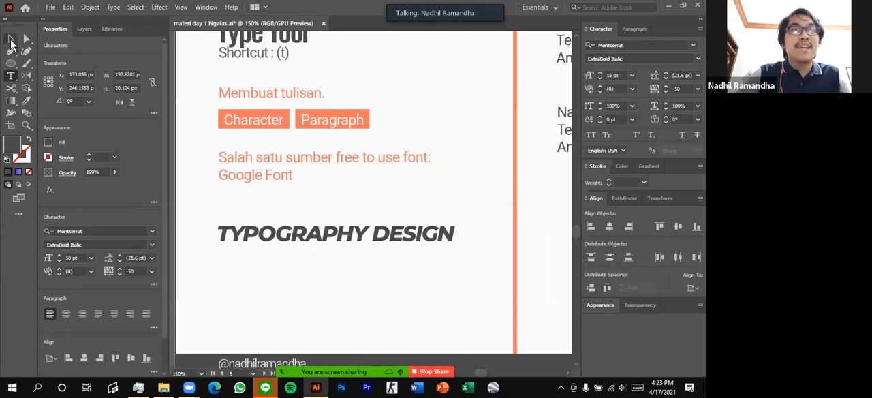
# Move the orange box behind the word Paragraph with the Direct Selection tool and undo the move
pyautogui.scroll(2, 250, 258)
pyautogui.hscroll(1, 327, 147)
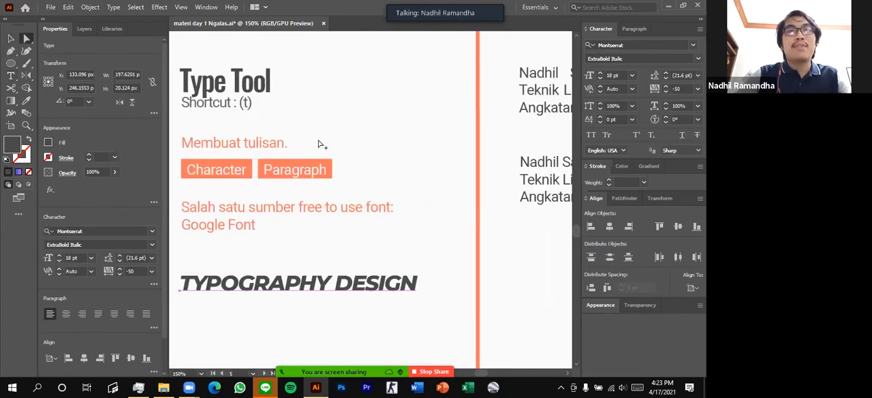
pyautogui.scroll(1, 323, 142)
pyautogui.scroll(-1, 265, 169)
pyautogui.moveTo(316, 175); pyautogui.dragTo(375, 141)
pyautogui.hotkey('ctrl', 'z')
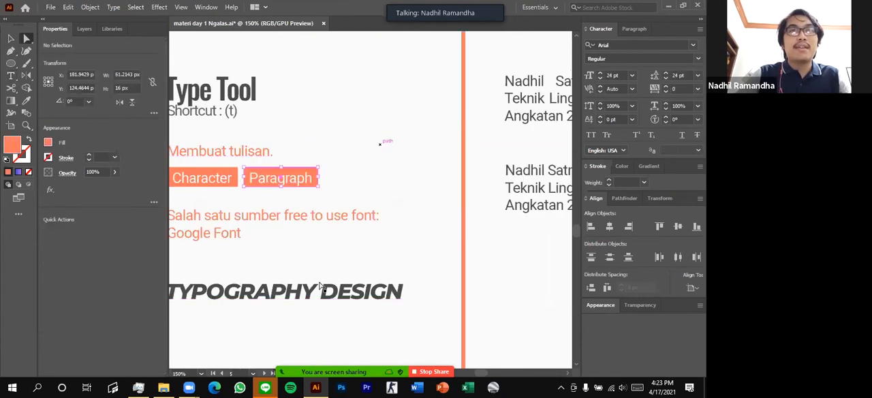
# Try to drag the start of the TYPOGRAPHY DESIGN text with the Direct Selection tool and undo the change
pyautogui.hscroll(-2, 310, 299)
pyautogui.click(310, 298)
pyautogui.scroll(-1, 246, 238)
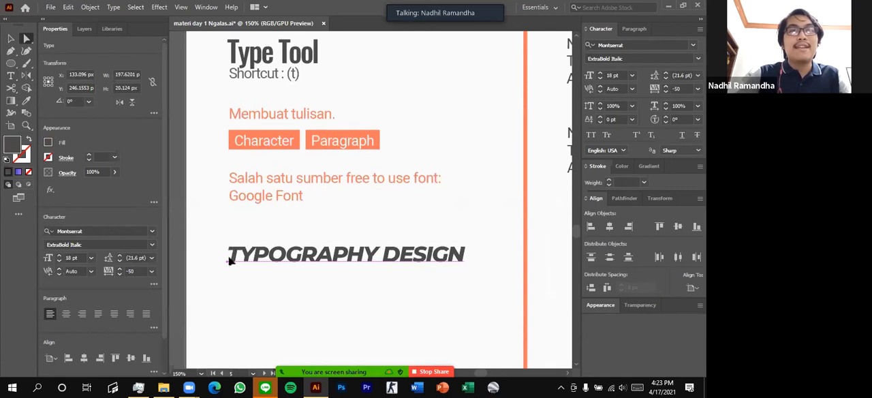
pyautogui.moveTo(235, 258); pyautogui.dragTo(240, 258)
pyautogui.hotkey('ctrl', 'z')
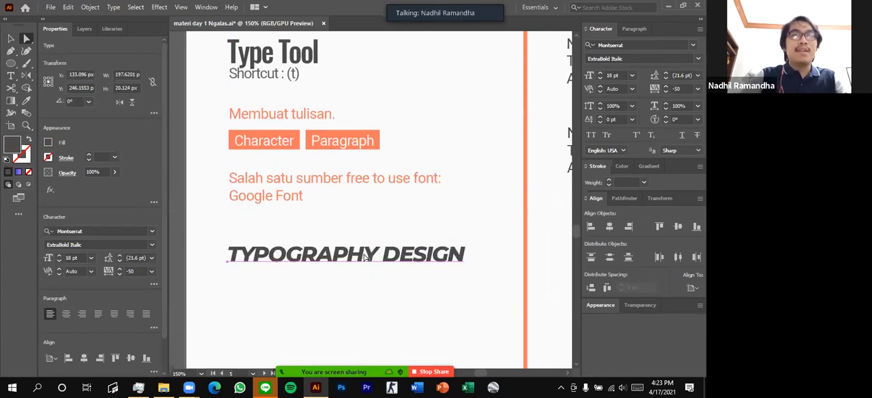
# Convert the TYPOGRAPHY DESIGN heading to outlines and examine the anchor points on the letters of DESIGN
pyautogui.click(365, 255)
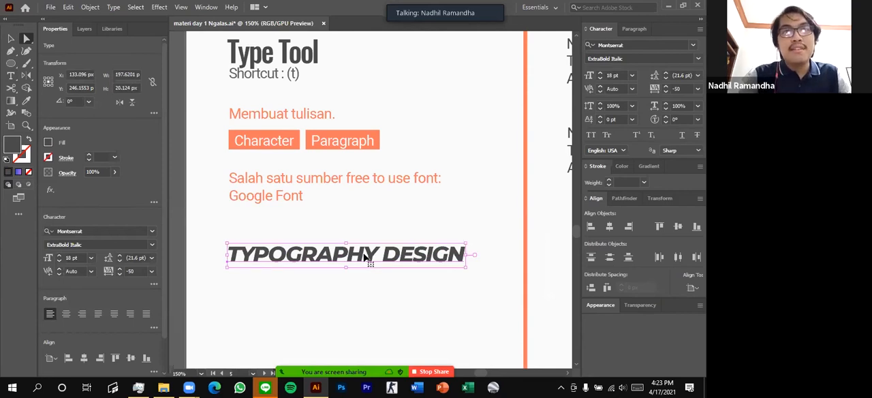
pyautogui.hotkey('ctrl', 'shift', 'o')
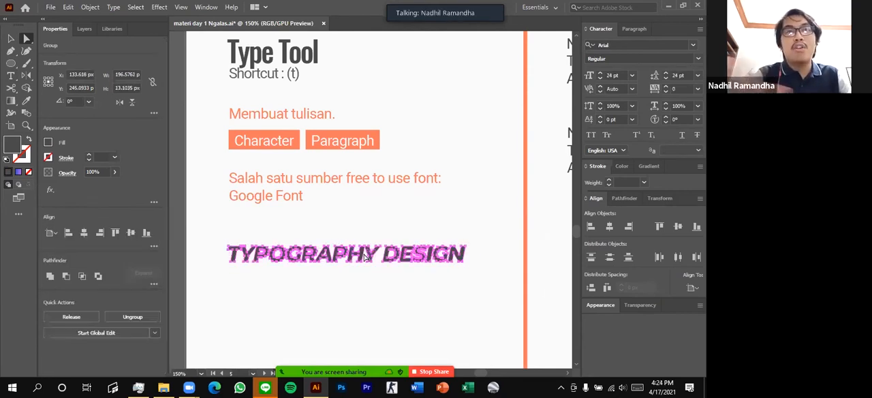
pyautogui.scroll(3, 450, 252)
pyautogui.scroll(4, 392, 254)
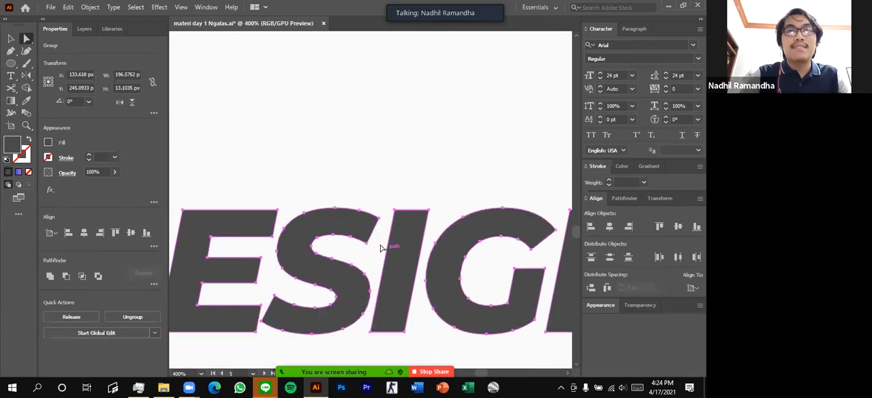
pyautogui.scroll(-2, 354, 199)
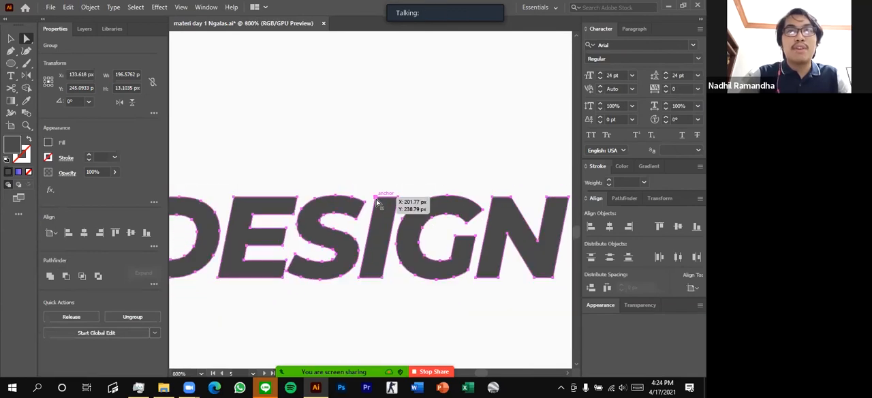
# Try to drag the upper tip of the Y in the outlined TYPOGRAPHY heading and undo the change
pyautogui.scroll(-2, 320, 215)
pyautogui.scroll(-1, 320, 215)
pyautogui.scroll(3, 363, 216)
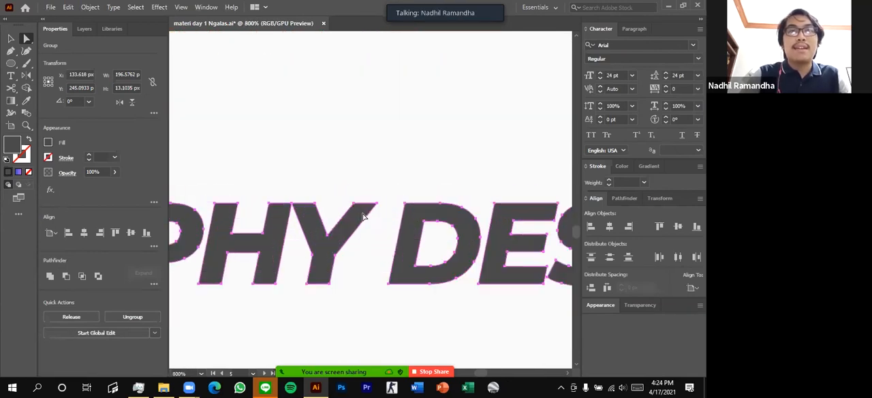
pyautogui.moveTo(377, 203); pyautogui.dragTo(472, 139)
pyautogui.hotkey('ctrl', 'z')
pyautogui.click(406, 182)
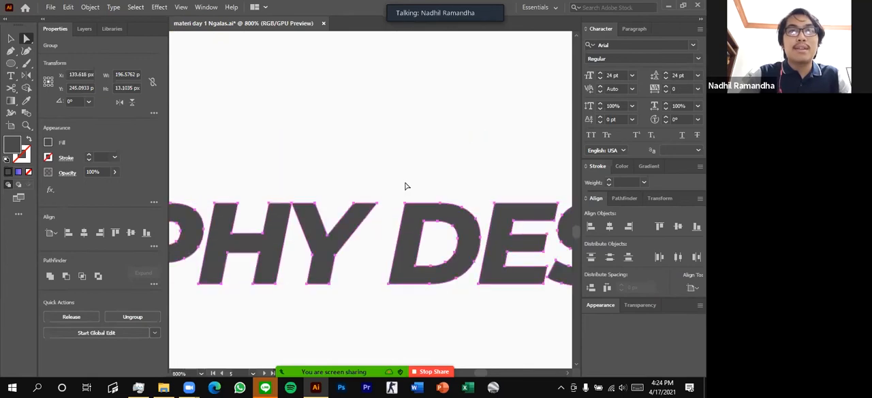
# Stretch the bottom anchor points of the last Y in TYPOGRAPHY outward with the Direct Selection tool and undo the distortion
pyautogui.click(26, 40)
pyautogui.click(323, 272)
pyautogui.moveTo(330, 284); pyautogui.dragTo(376, 346)
pyautogui.hotkey('ctrl', 'z')
pyautogui.click(334, 285)
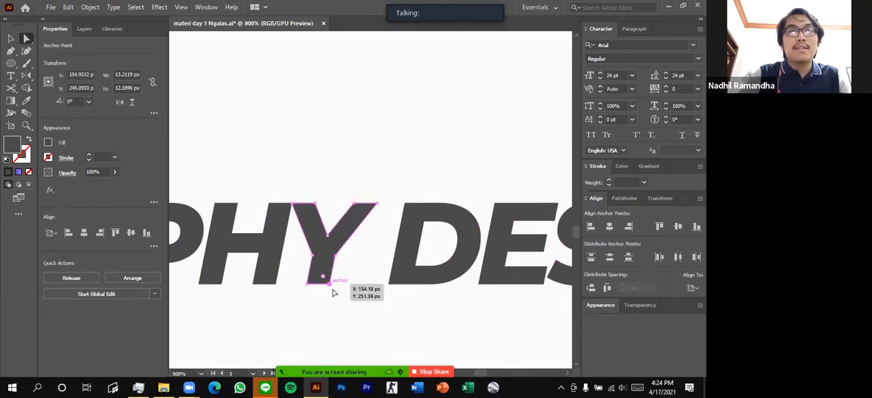
pyautogui.moveTo(334, 286); pyautogui.dragTo(385, 326)
pyautogui.moveTo(309, 290); pyautogui.dragTo(370, 345)
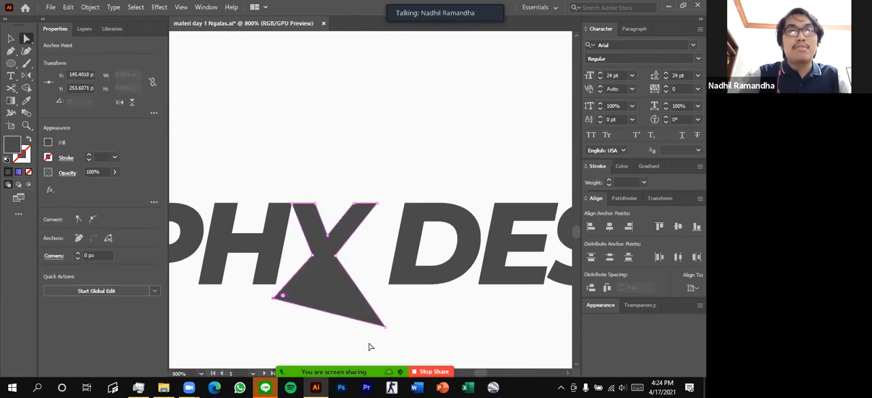
pyautogui.scroll(-3, 370, 342)
pyautogui.hotkey('ctrl', 'z')
pyautogui.hotkey('ctrl', 'z')
pyautogui.click(376, 329)
# Move the first Y of TYPOGRAPHY down on its own and undo the move
pyautogui.scroll(-3, 376, 328)
pyautogui.scroll(-2, 354, 276)
pyautogui.scroll(2, 346, 265)
pyautogui.scroll(-1, 339, 249)
pyautogui.hscroll(-1, 291, 224)
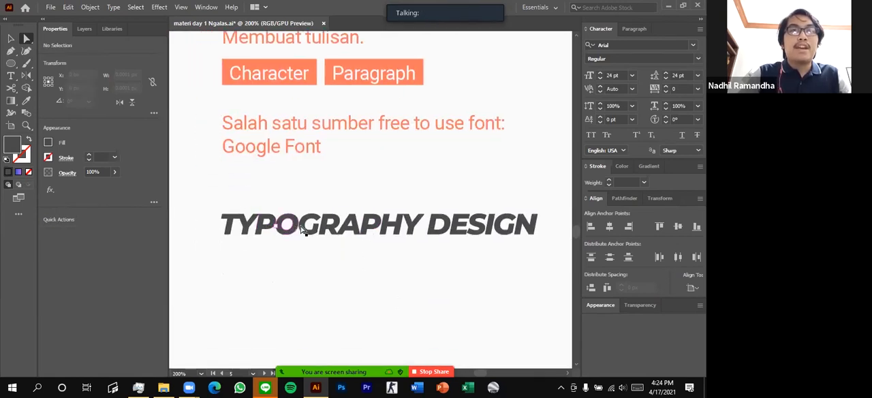
pyautogui.scroll(2, 239, 216)
pyautogui.moveTo(254, 227); pyautogui.dragTo(262, 266)
pyautogui.hotkey('ctrl', 'z')
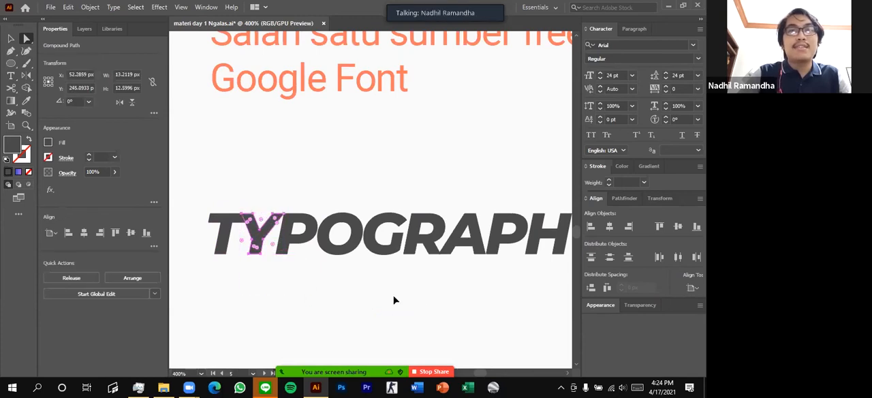
# Move the second P of TYPOGRAPHY up out of the line and undo the move
pyautogui.scroll(-1, 394, 300)
pyautogui.moveTo(423, 247); pyautogui.dragTo(412, 188)
pyautogui.hotkey('ctrl', 'z')
pyautogui.scroll(-1, 450, 172)
pyautogui.hscroll(1, 450, 172)
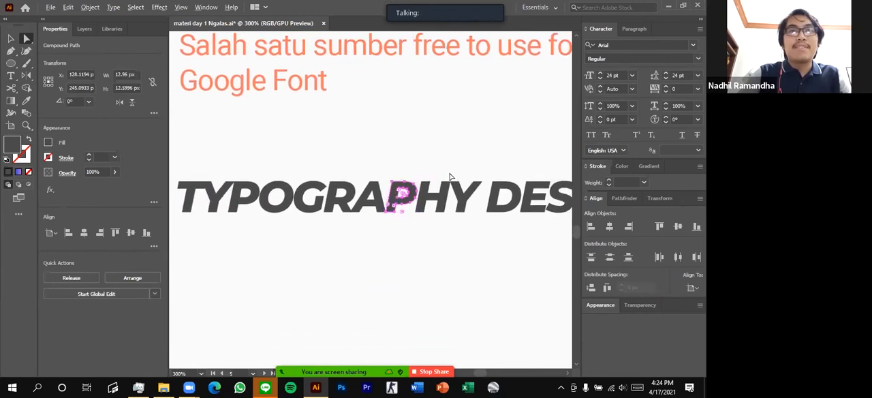
# Select the initial T of TYPOGRAPHY as a separate shape to inspect it, and clear the selection
pyautogui.scroll(-2, 450, 178)
pyautogui.scroll(1, 449, 179)
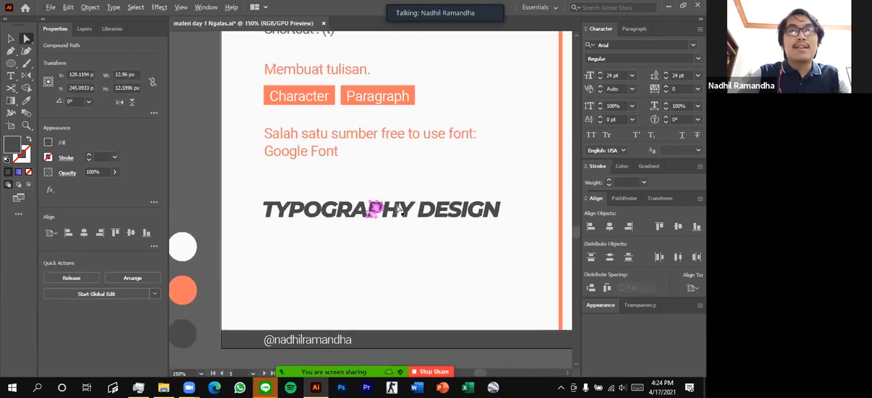
pyautogui.hscroll(1, 402, 211)
pyautogui.scroll(1, 327, 205)
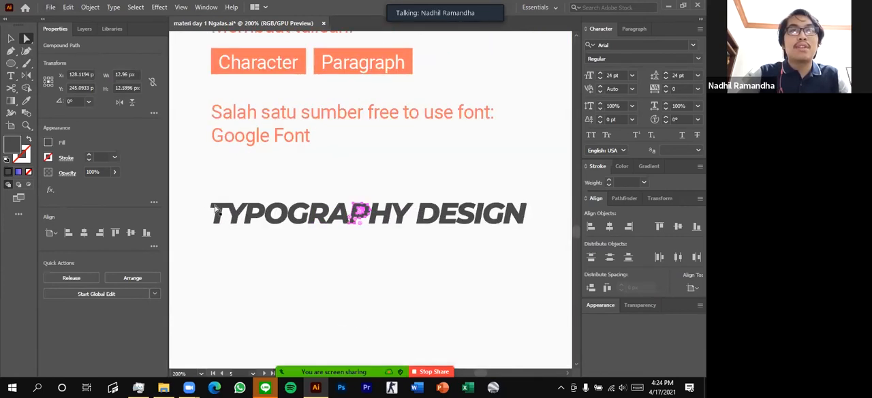
pyautogui.click(217, 212)
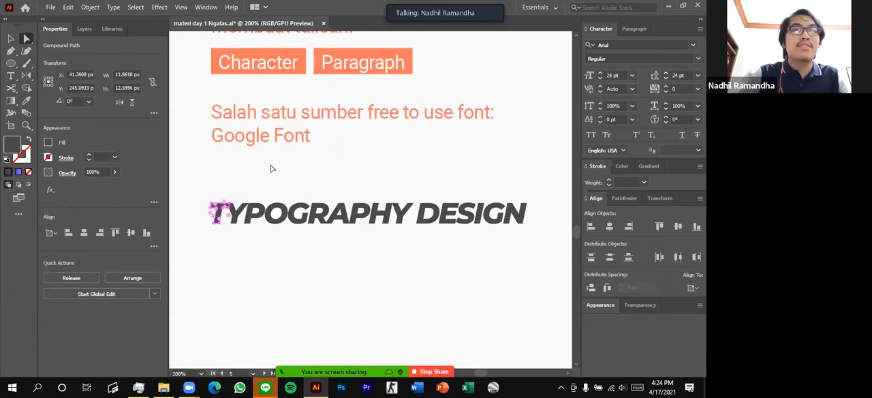
pyautogui.click(295, 262)
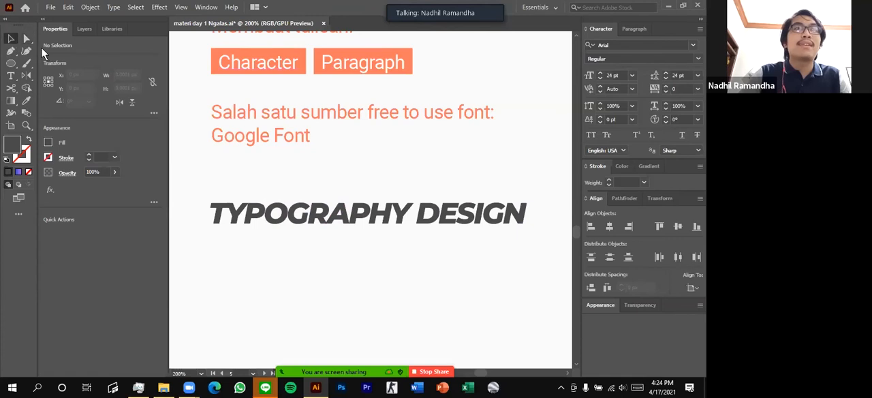
# Rotate the whole TYPOGRAPHY DESIGN group counter-clockwise by about 6.3° with the Selection tool and deselect it
pyautogui.moveTo(489, 221); pyautogui.dragTo(545, 242)
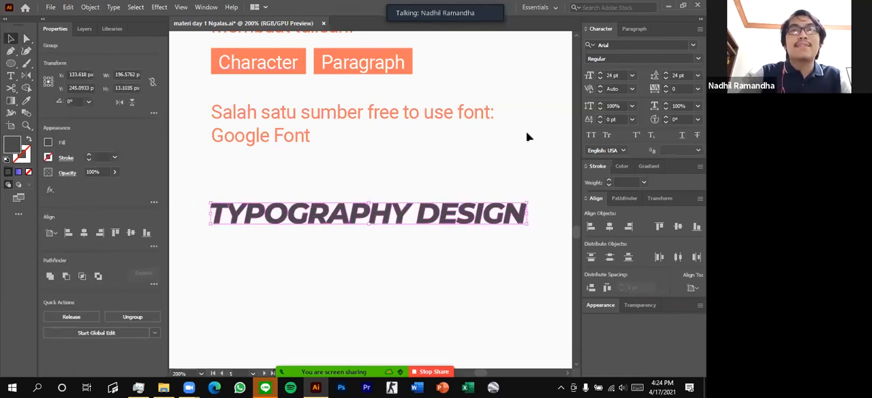
pyautogui.moveTo(531, 229); pyautogui.dragTo(540, 206)
pyautogui.click(435, 227)
# Duplicate the tilted TYPOGRAPHY DESIGN group and offset the copy slightly up and to the right of the original
pyautogui.scroll(-1, 434, 228)
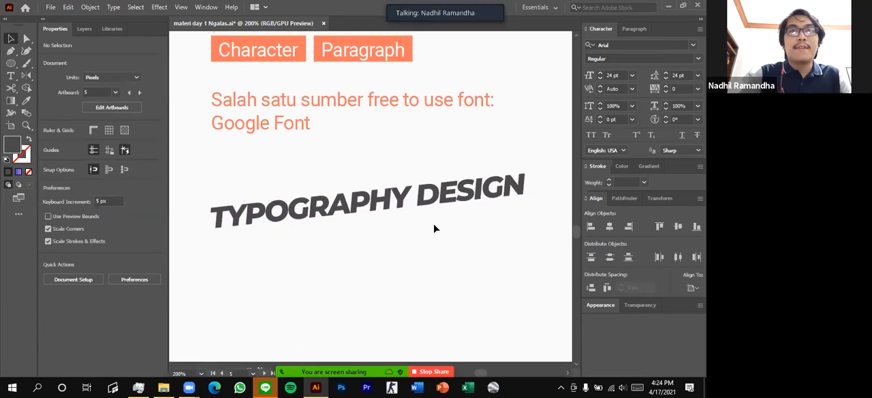
pyautogui.hscroll(-2, 282, 217)
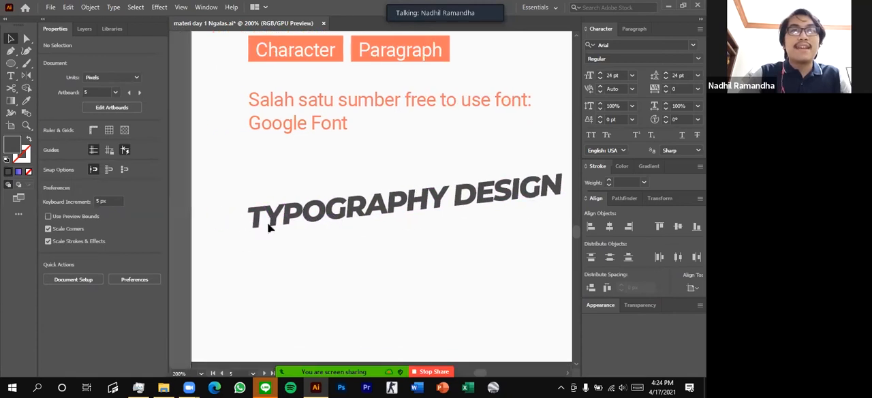
pyautogui.scroll(2, 281, 213)
pyautogui.moveTo(280, 212); pyautogui.dragTo(279, 211)
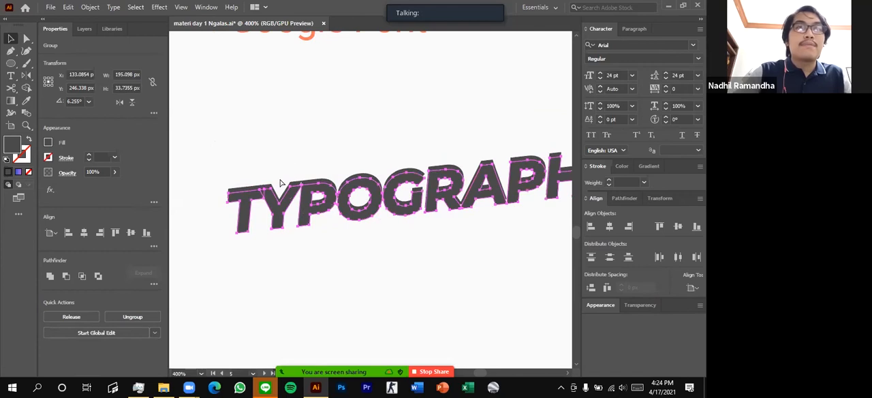
pyautogui.scroll(1, 274, 198)
pyautogui.moveTo(223, 199); pyautogui.dragTo(228, 188)
# Fill the upper copy of the heading with the orange of the Paragraph box using the Eyedropper, and deselect it
pyautogui.scroll(-3, 230, 190)
pyautogui.scroll(-1, 258, 206)
pyautogui.scroll(2, 261, 202)
pyautogui.press('i')
pyautogui.click(418, 81)
pyautogui.press('a')
pyautogui.click(373, 202)
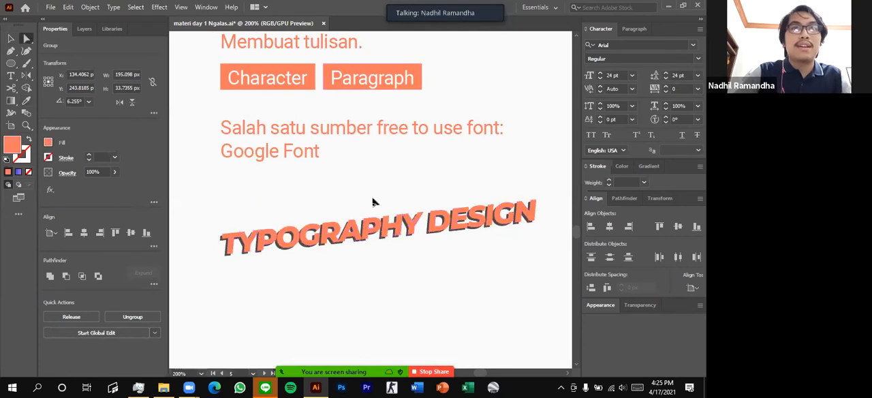
# Draw a slanted straight line beneath TYPOGRAPHY DESIGN with the Pen tool, running parallel to the tilted heading
pyautogui.scroll(-1, 381, 216)
pyautogui.hscroll(1, 436, 223)
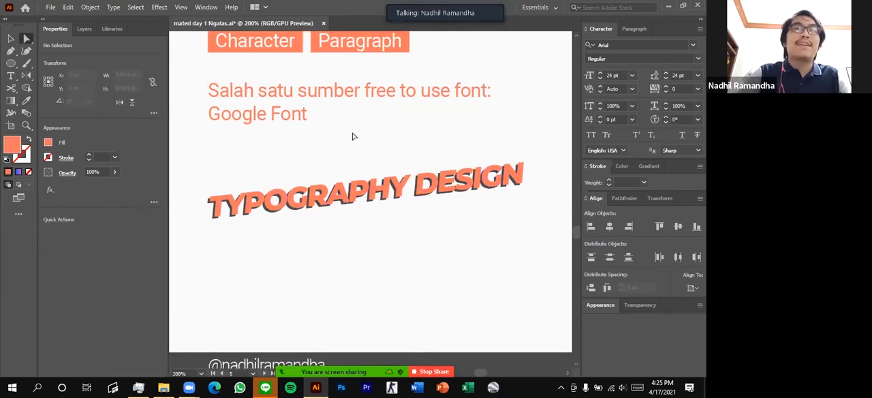
pyautogui.click(11, 52)
pyautogui.click(490, 196)
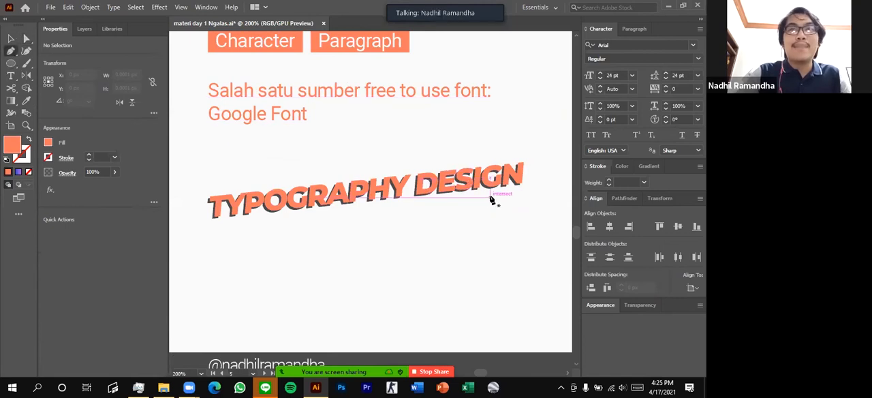
pyautogui.click(295, 218)
pyautogui.press('a')
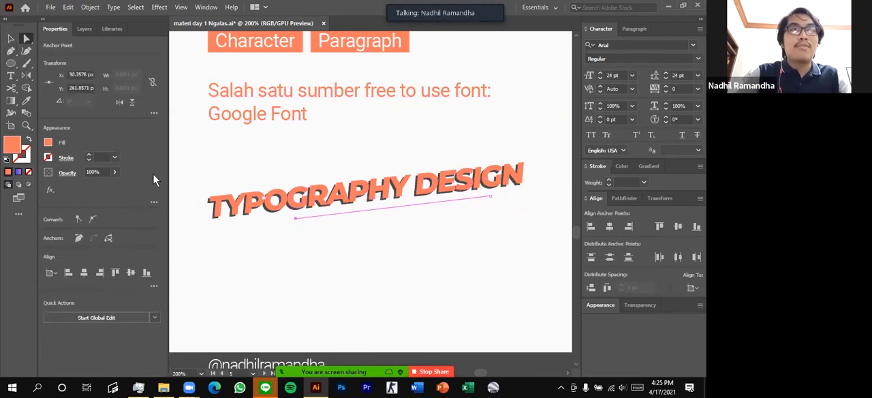
# Swap the line's fill and stroke, and set its stroke color to black (000000)
pyautogui.hotkey('shift', 'x')
pyautogui.click(23, 158)
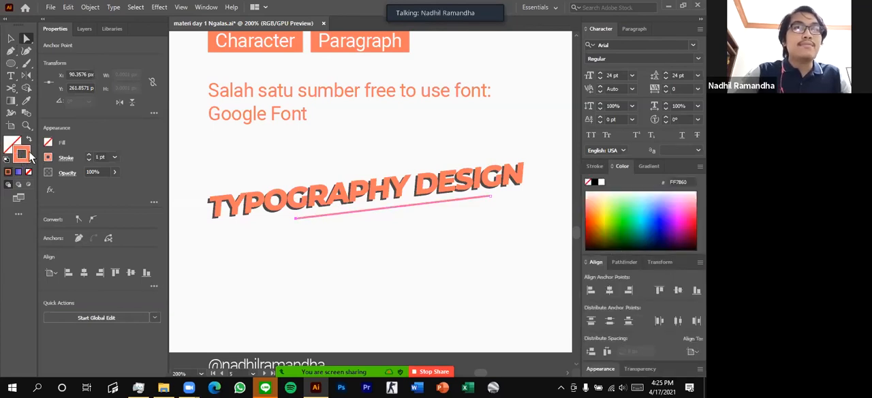
pyautogui.doubleClick(28, 156)
pyautogui.moveTo(301, 191); pyautogui.dragTo(217, 256)
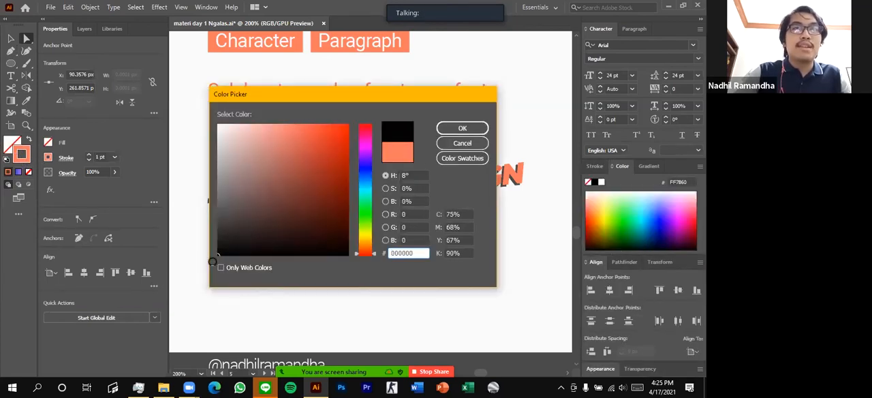
pyautogui.click(460, 129)
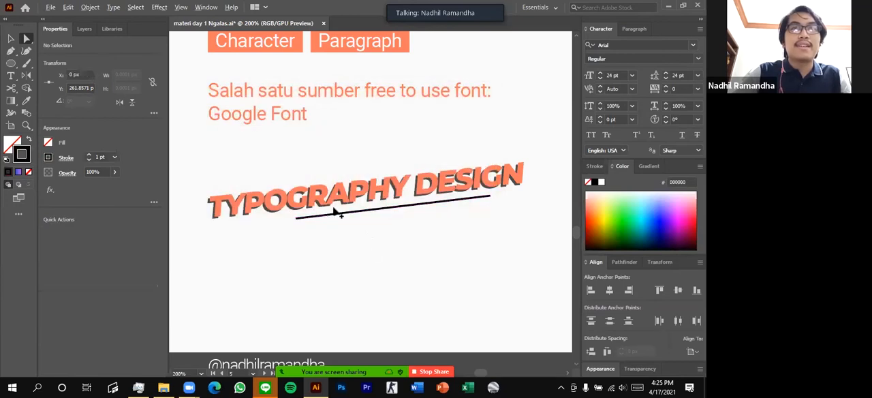
# Duplicate the black line just below the first one, and shorten the copy from its left end
pyautogui.moveTo(412, 209); pyautogui.dragTo(384, 218)
pyautogui.click(287, 238)
pyautogui.scroll(-2, 286, 228)
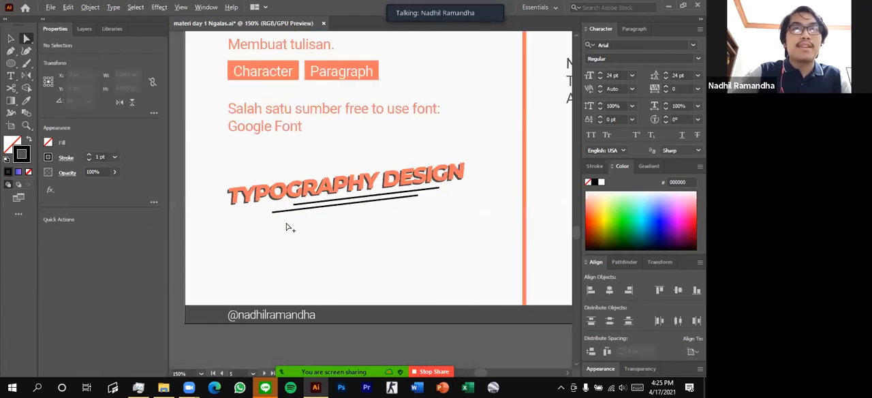
pyautogui.scroll(1, 287, 227)
pyautogui.moveTo(268, 208); pyautogui.dragTo(339, 199)
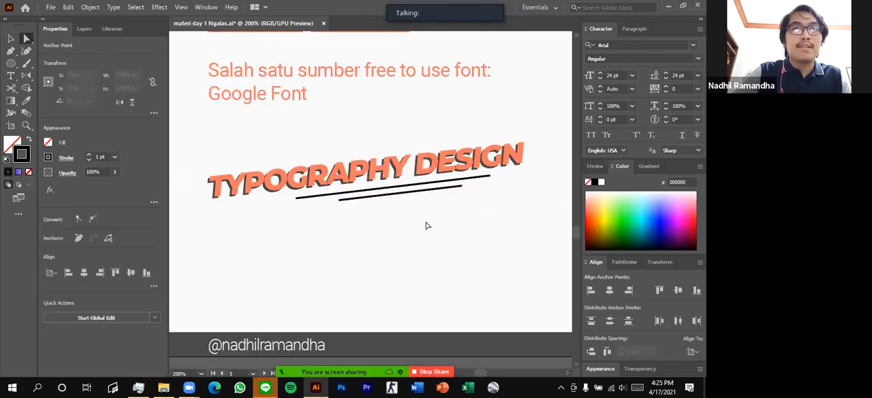
pyautogui.click(463, 222)
# Examine the layered TYPOGRAPHY DESIGN lettering and its two underlines up close and as a whole
pyautogui.hscroll(-2, 495, 222)
pyautogui.scroll(2, 495, 222)
pyautogui.hscroll(2, 491, 221)
pyautogui.scroll(-1, 462, 221)
pyautogui.hscroll(1, 463, 221)
pyautogui.scroll(-1, 461, 222)
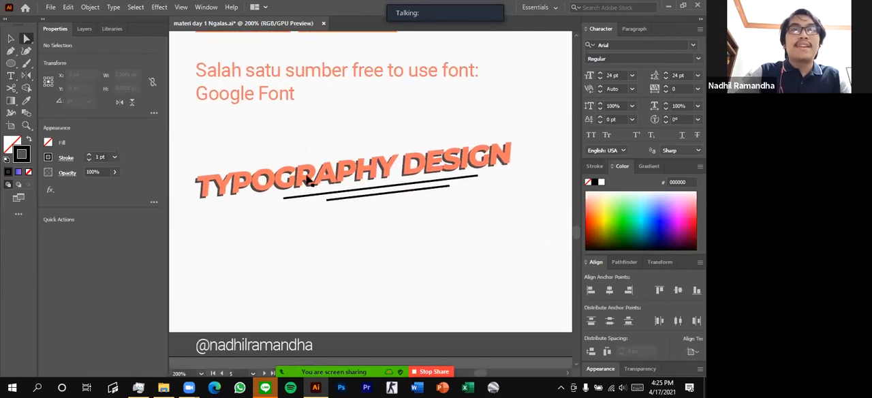
pyautogui.hscroll(-2, 347, 171)
pyautogui.scroll(1, 229, 183)
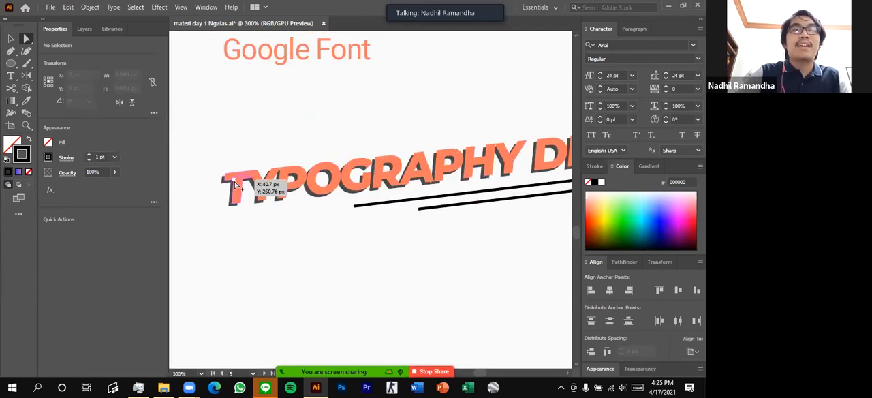
pyautogui.scroll(-2, 444, 185)
pyautogui.hscroll(1, 409, 181)
pyautogui.scroll(1, 451, 173)
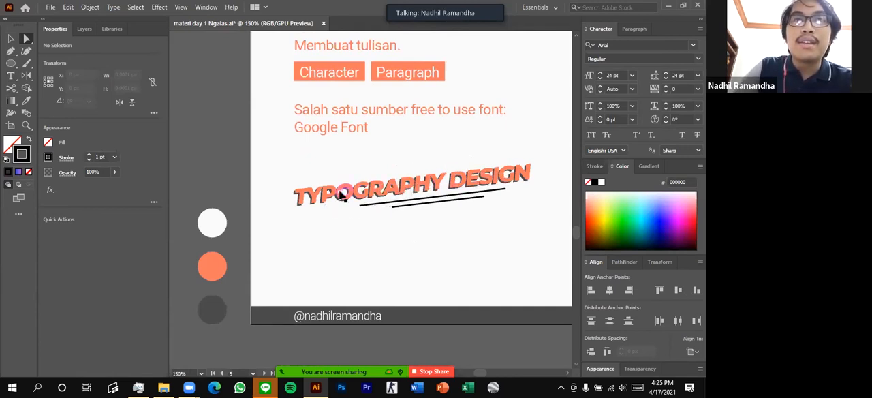
# Raise the first orange Y and its dark shadow above the other letters of TYPOGRAPHY with the Direct Selection tool
pyautogui.scroll(3, 314, 195)
pyautogui.moveTo(315, 192); pyautogui.dragTo(317, 188)
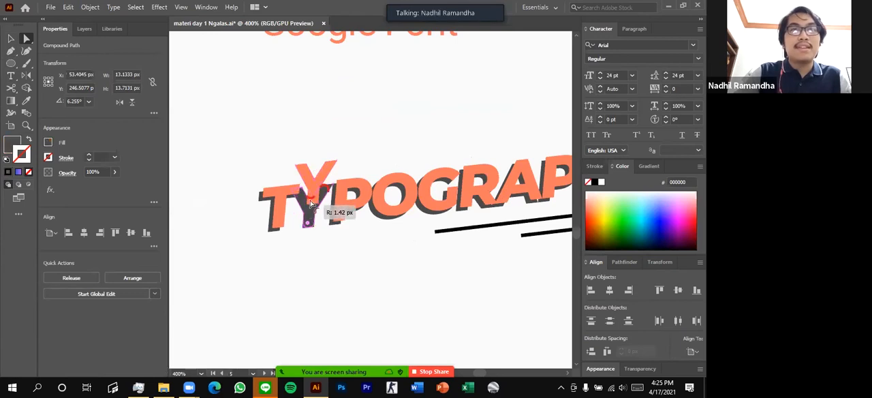
pyautogui.click(311, 216)
pyautogui.moveTo(311, 208); pyautogui.dragTo(311, 198)
pyautogui.scroll(-4, 331, 149)
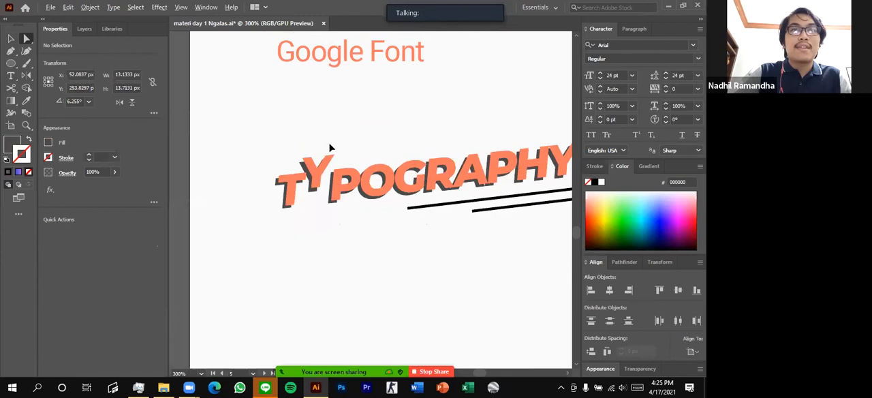
# Inspect where the raised Y's dark shadow meets the T by selecting the shadow, and clear the selection
pyautogui.scroll(1, 415, 158)
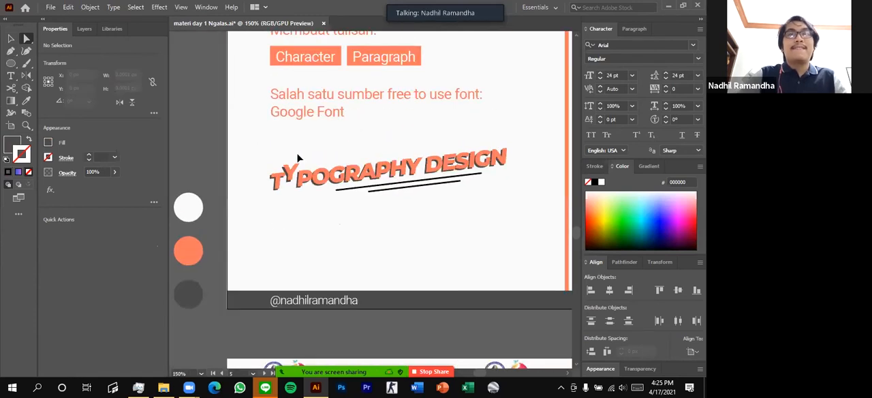
pyautogui.scroll(4, 298, 158)
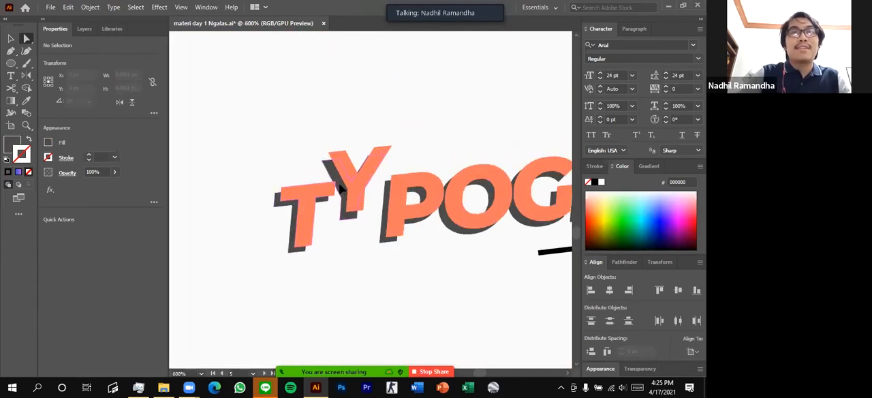
pyautogui.click(339, 185)
pyautogui.scroll(2, 335, 179)
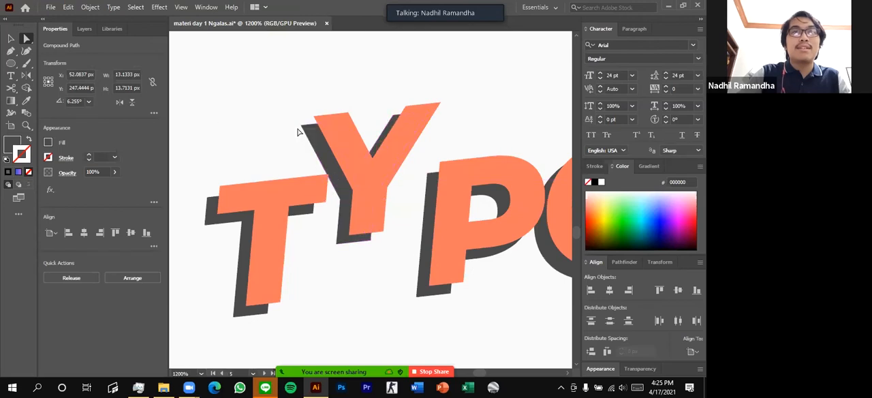
pyautogui.click(298, 132)
pyautogui.scroll(-6, 403, 171)
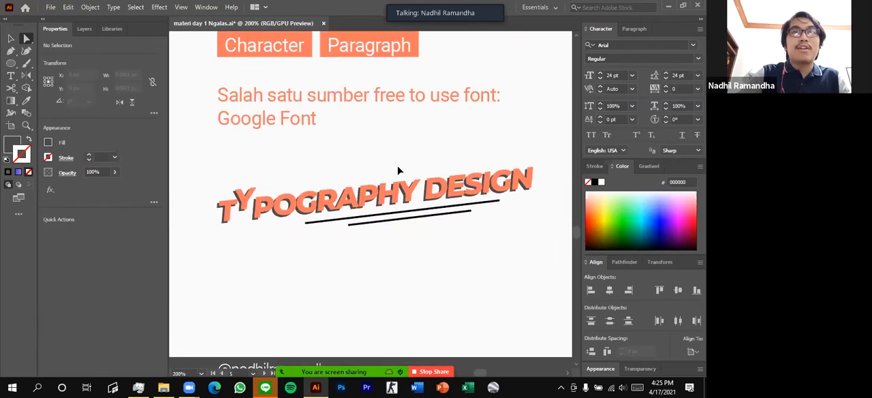
# Undo the moves of the orange Y and its shadow, and clear the selection
pyautogui.hotkey('ctrl', 'z')
pyautogui.hotkey('ctrl', 'z')
pyautogui.hotkey('ctrl', 'z')
pyautogui.click(389, 156)
pyautogui.scroll(-1, 389, 162)
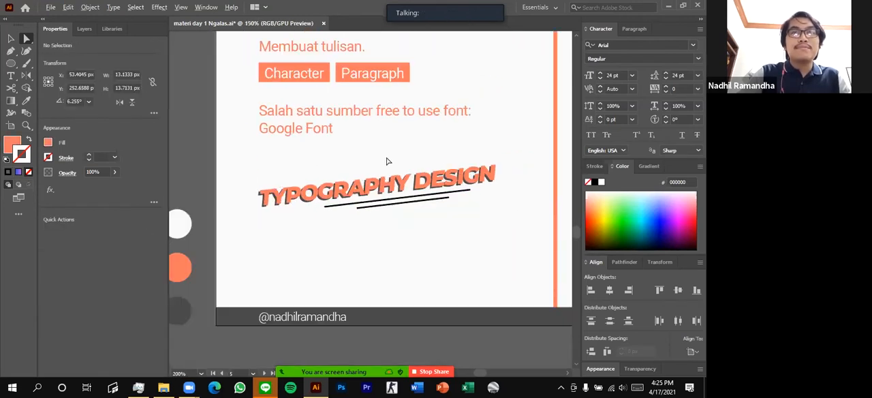
pyautogui.scroll(-2, 390, 166)
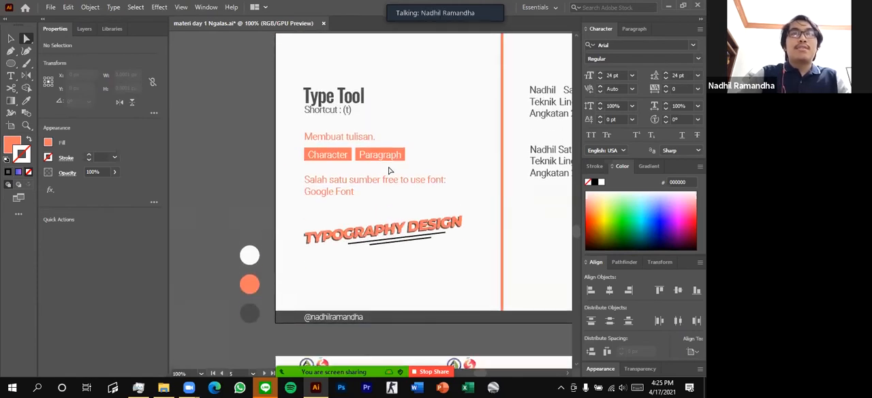
# Try moving the lower text block beside the Type Tool notes slightly down, and undo the move
pyautogui.hscroll(6, 388, 168)
pyautogui.scroll(3, 425, 145)
pyautogui.scroll(1, 459, 165)
pyautogui.scroll(-2, 447, 166)
pyautogui.scroll(2, 446, 168)
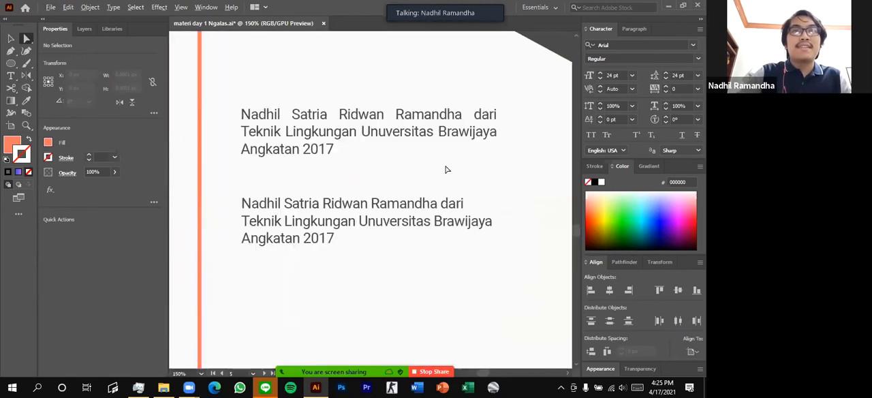
pyautogui.click(408, 131)
pyautogui.moveTo(422, 216); pyautogui.dragTo(423, 225)
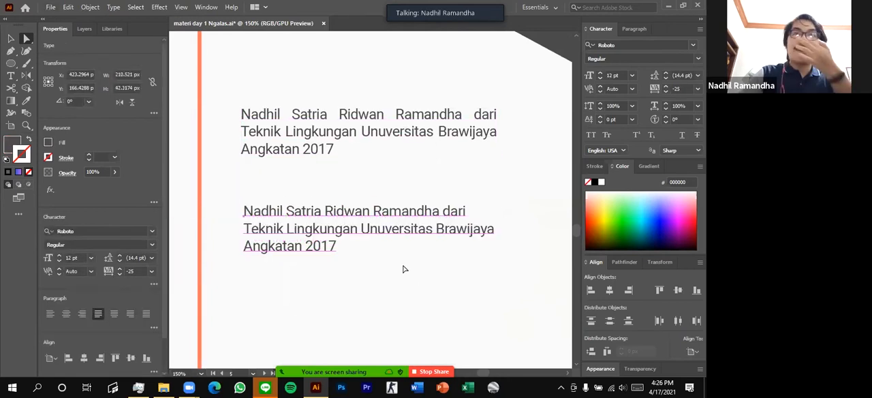
pyautogui.hotkey('ctrl', 'z')
pyautogui.click(448, 262)
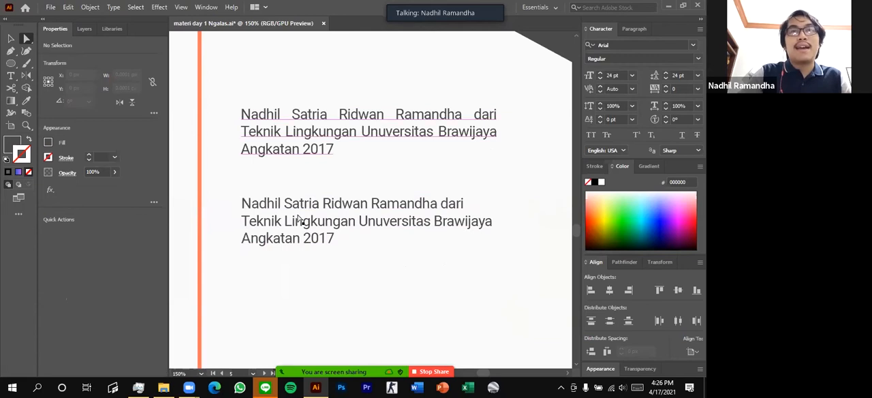
# Move the lower text block well down to open a gap below the upper justified paragraph
pyautogui.click(326, 147)
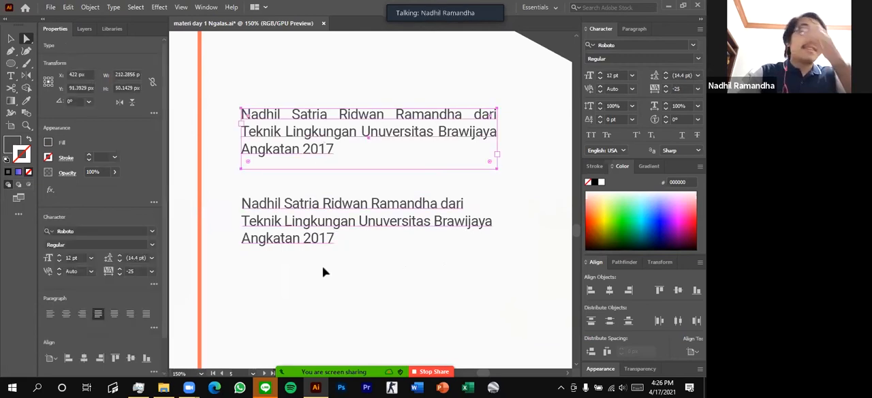
pyautogui.click(326, 284)
pyautogui.moveTo(276, 200); pyautogui.dragTo(277, 289)
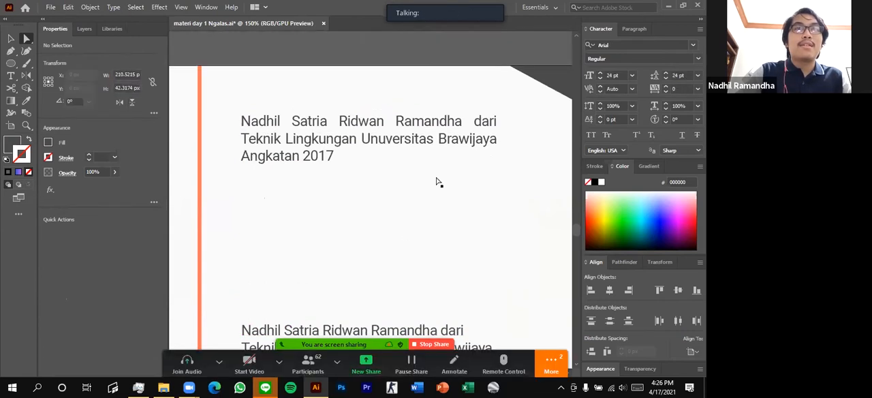
# Create an area text frame of about 210 by 48 px between the two text blocks and fill it with the presenter's full name
pyautogui.click(12, 79)
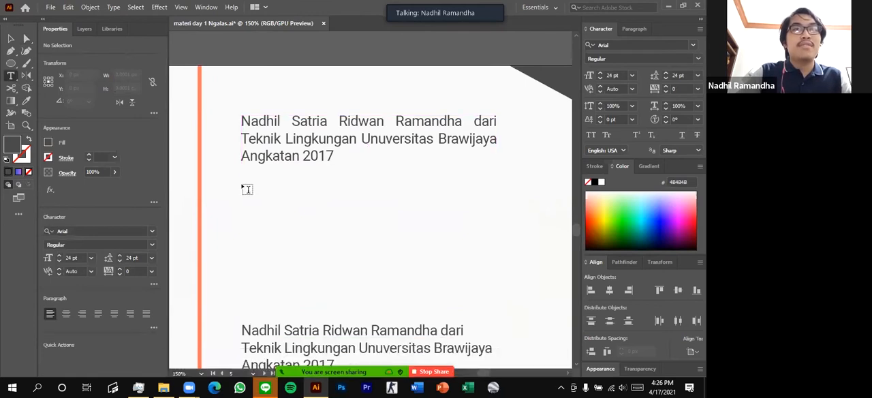
pyautogui.moveTo(242, 185); pyautogui.dragTo(496, 243)
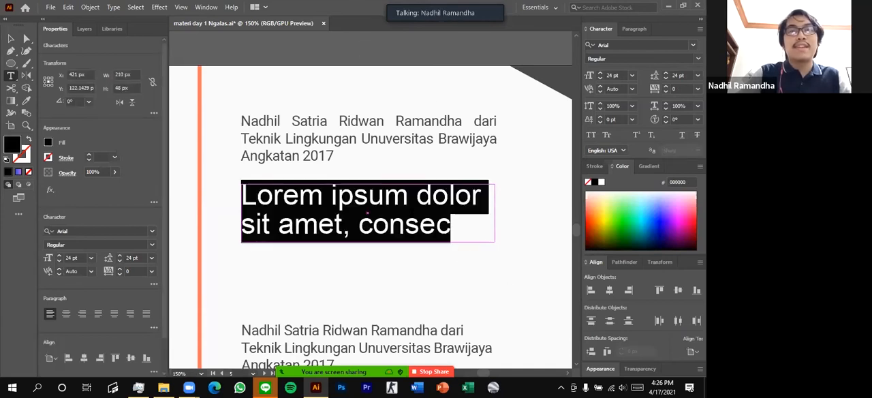
pyautogui.press('BackSpace')
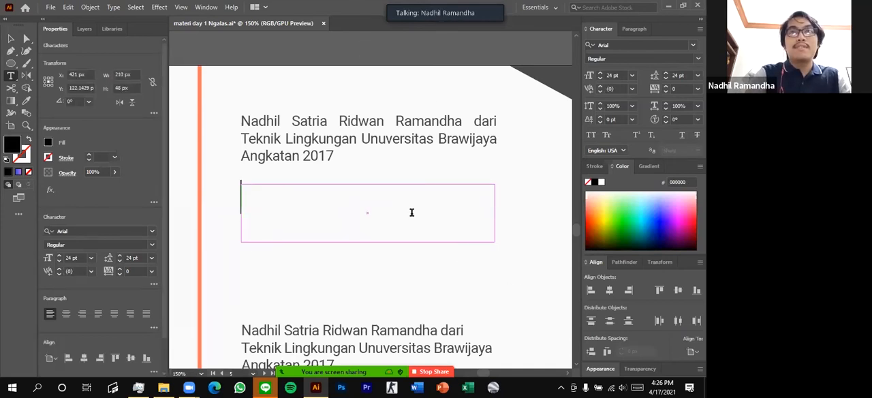
pyautogui.write('Nadh')
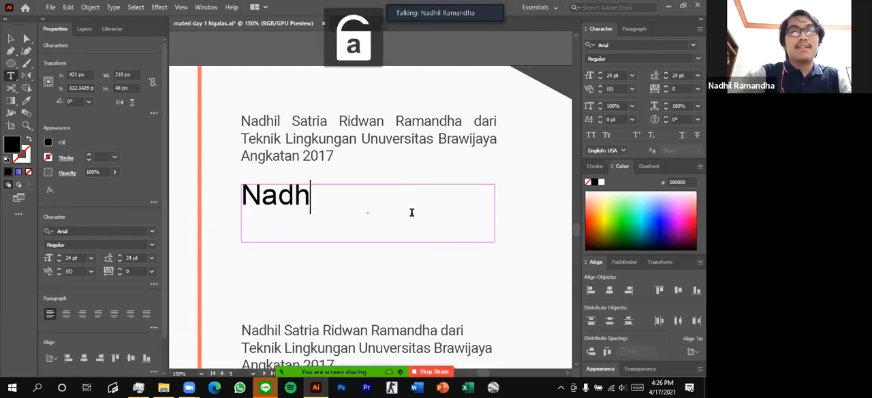
pyautogui.write('il Satria ')
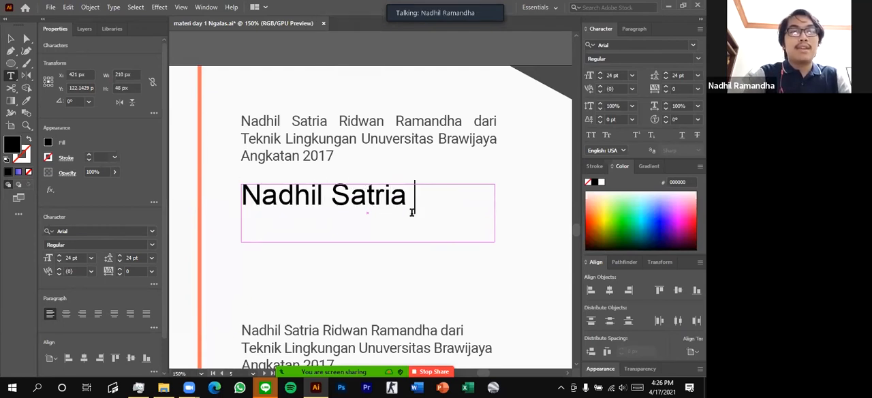
pyautogui.write('Ridwan Ramandha')
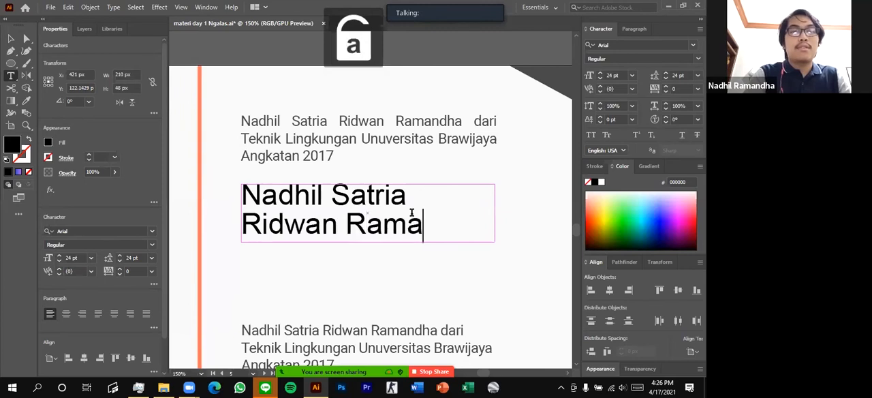
# Reflow the name text at 12 pt by narrowing its frame and widening it to about 185 px, and delete it
pyautogui.click(10, 38)
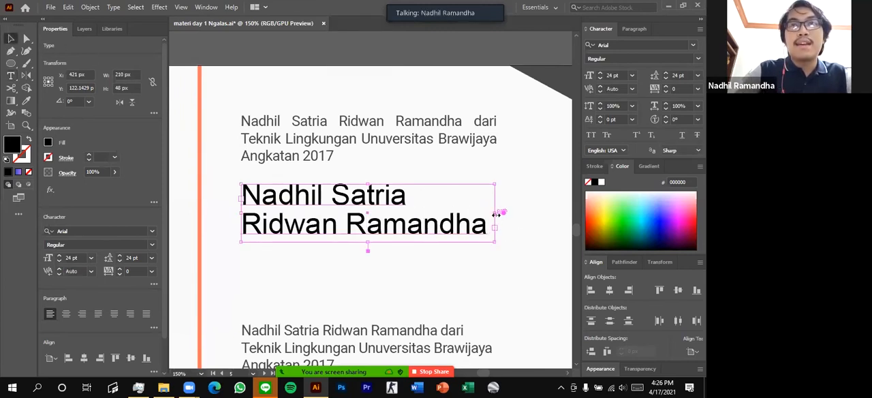
pyautogui.click(632, 75)
pyautogui.click(644, 172)
pyautogui.moveTo(495, 212); pyautogui.dragTo(437, 214)
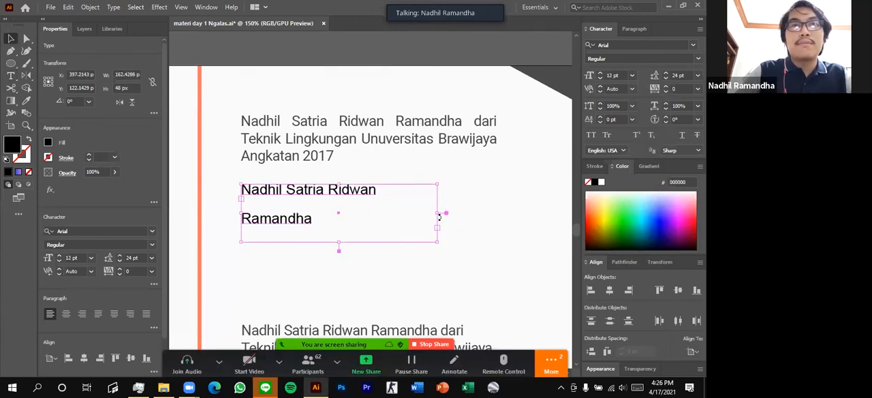
pyautogui.moveTo(376, 208); pyautogui.dragTo(465, 206)
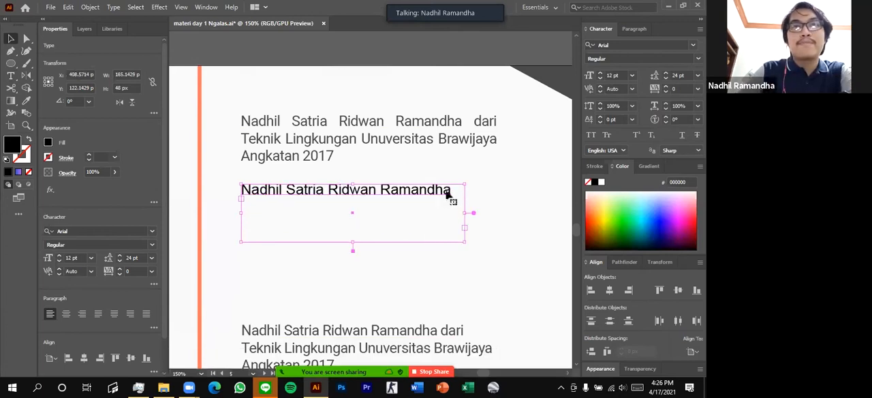
pyautogui.press('Delete')
# Move the upper justified paragraph down a little, widen its text frame to 236 px, and clear the selection
pyautogui.click(402, 146)
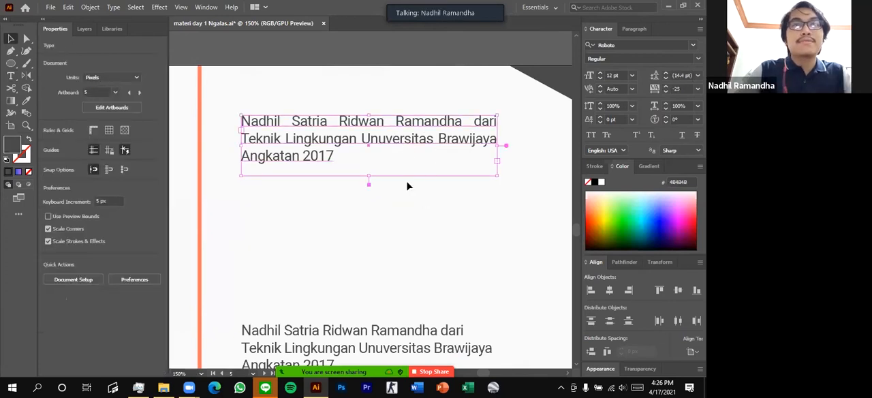
pyautogui.moveTo(449, 136); pyautogui.dragTo(454, 177)
pyautogui.moveTo(504, 185); pyautogui.dragTo(531, 189)
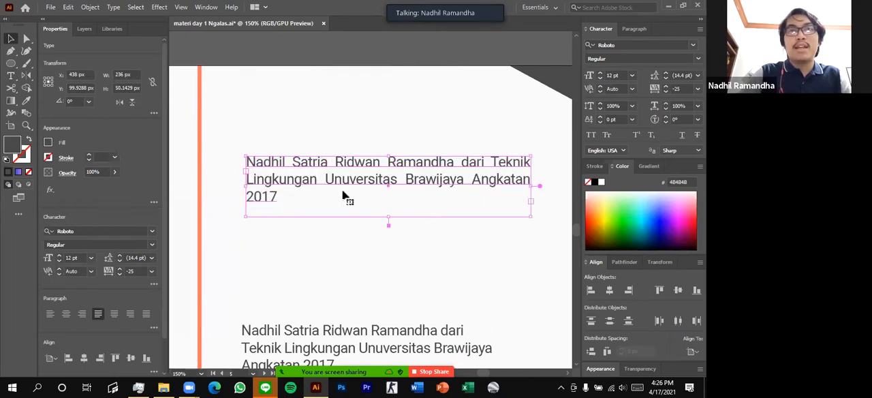
pyautogui.scroll(-3, 368, 254)
pyautogui.click(368, 253)
pyautogui.click(310, 232)
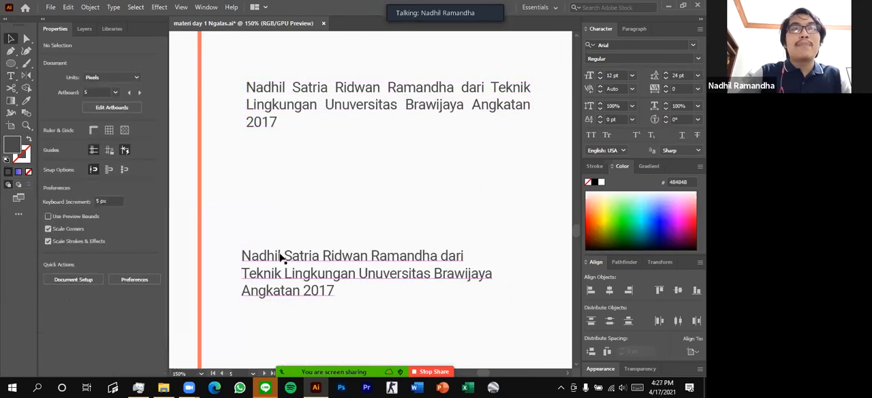
pyautogui.scroll(-1, 280, 255)
pyautogui.click(11, 76)
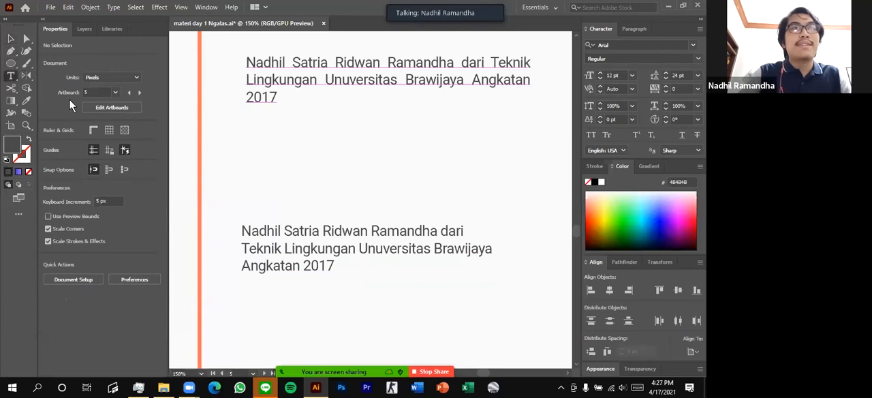
pyautogui.click(242, 193)
pyautogui.press('BackSpace')
pyautogui.press('Escape')
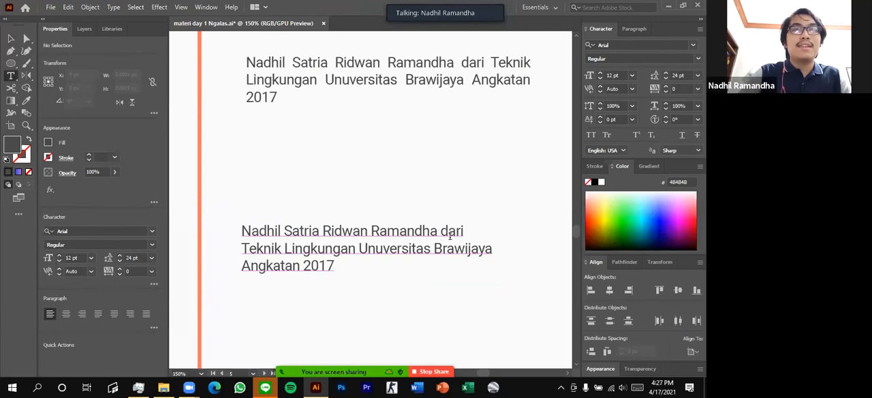
pyautogui.moveTo(274, 241); pyautogui.dragTo(391, 297)
pyautogui.hotkey('ctrl', 'z')
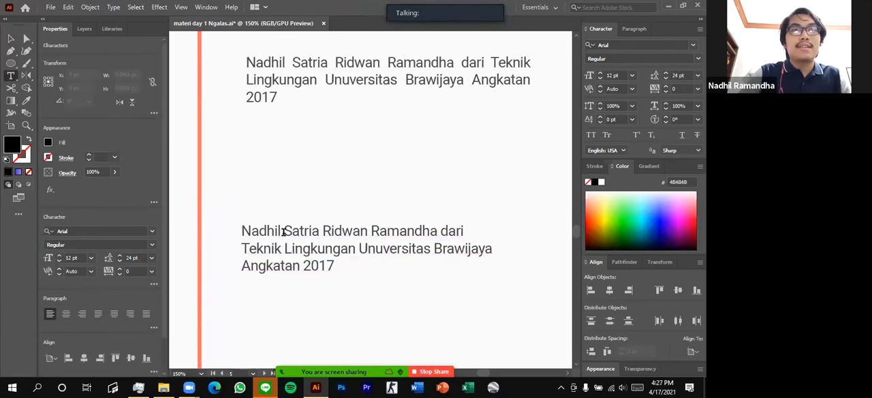
# Remove the line breaks before "Teknik" and "Angkatan" in the lower point text so it runs on one line
pyautogui.click(11, 40)
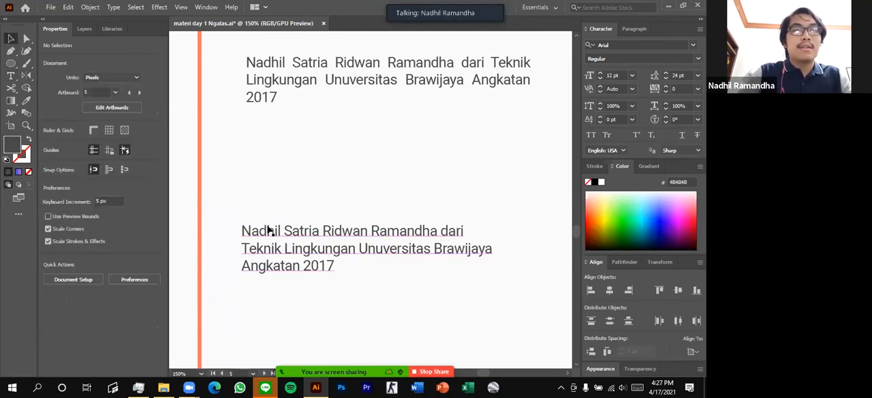
pyautogui.press('t')
pyautogui.click(441, 267)
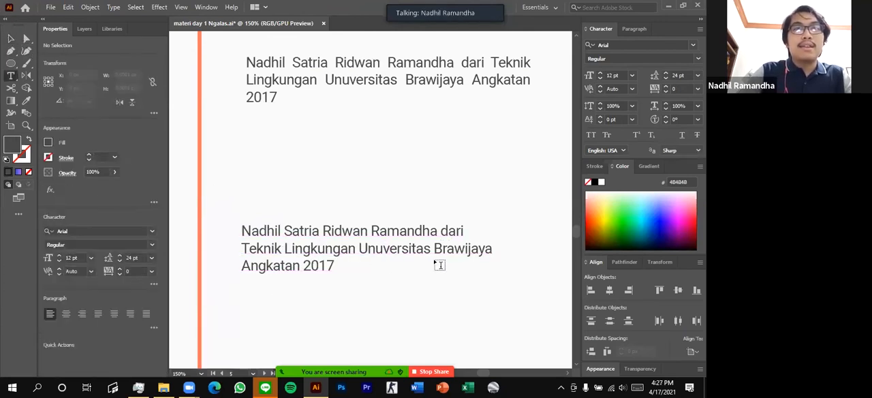
pyautogui.click(243, 246)
pyautogui.press('BackSpace')
pyautogui.press('Down')
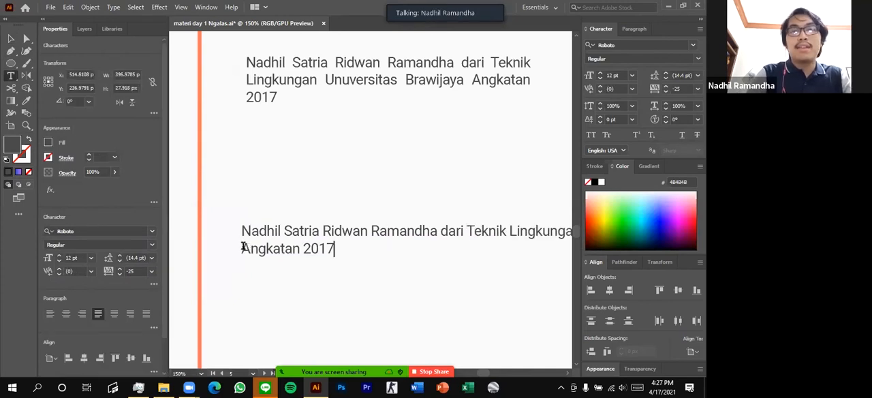
pyautogui.press('Home')
pyautogui.press('BackSpace')
pyautogui.press('Delete')
pyautogui.hotkey('ctrl', '-')
pyautogui.hotkey('ctrl', '-')
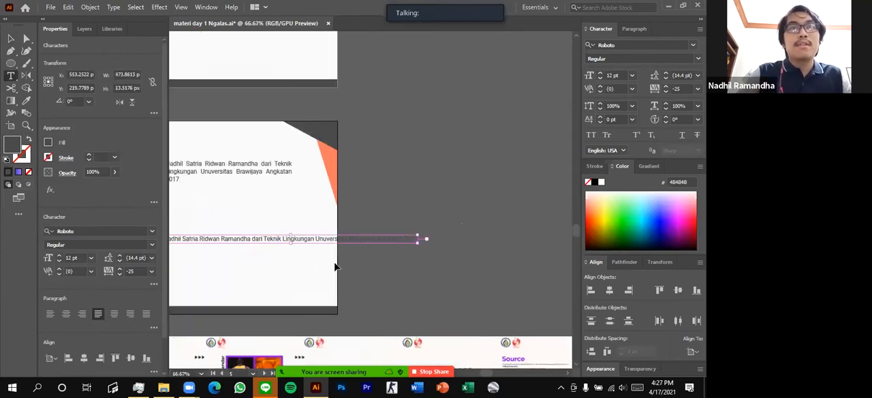
pyautogui.click(252, 272)
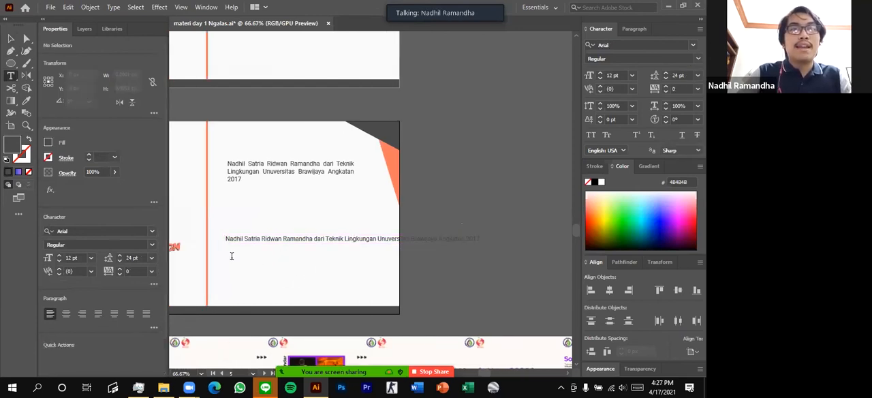
# Enter a long run of the letter "a" as point text below the one-line text, and delete it
pyautogui.click(233, 256)
pyautogui.write('aaaaaaaaaaaaaaaaaaaaaaaaaaaaaaaaaaaaaaaaaaaaaaaa')
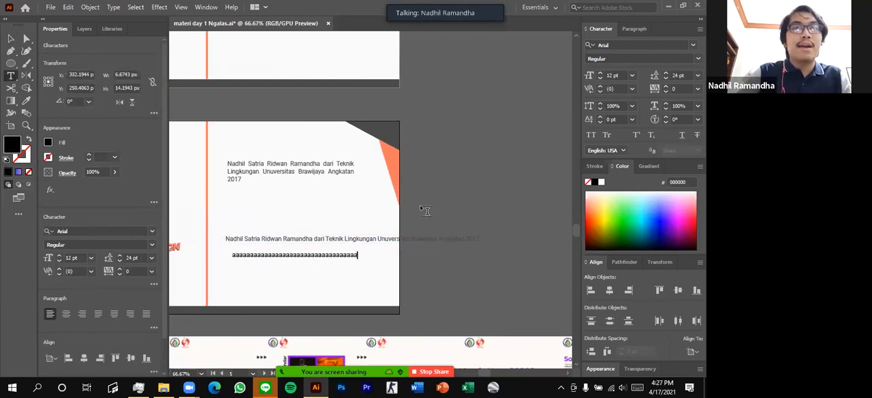
pyautogui.hotkey('ctrl', 'z')
pyautogui.press('BackSpace')
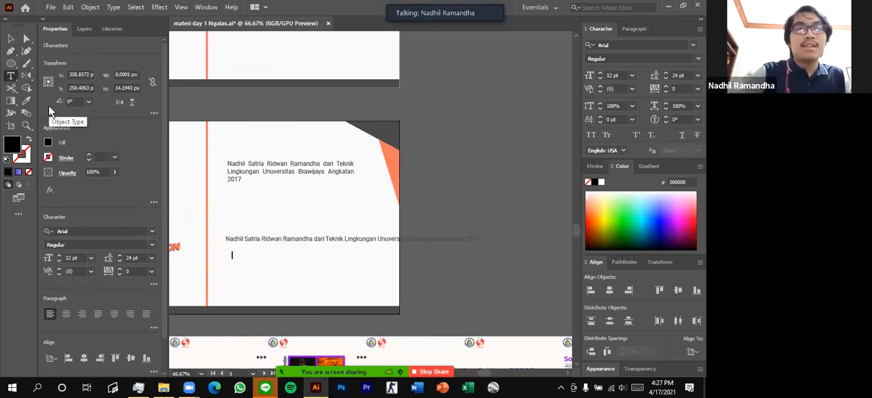
pyautogui.click(11, 39)
pyautogui.press('Delete')
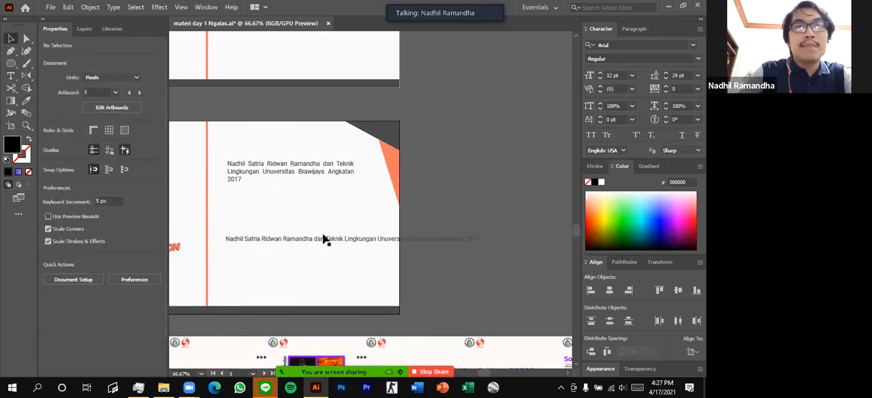
# Break the lower point text into three lines with manual line breaks before "dari" and before "Unuversitas"
pyautogui.press('t')
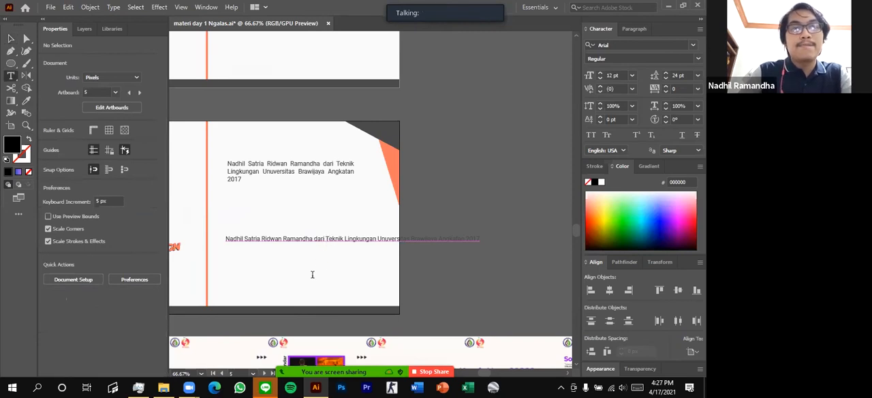
pyautogui.click(314, 239)
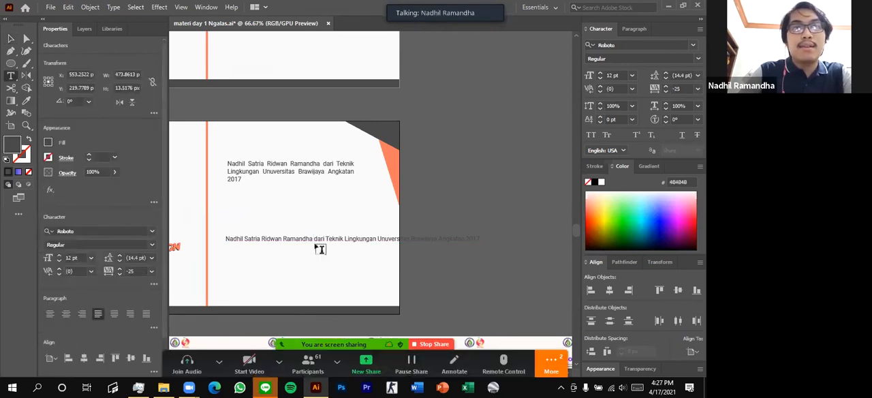
pyautogui.press('Return')
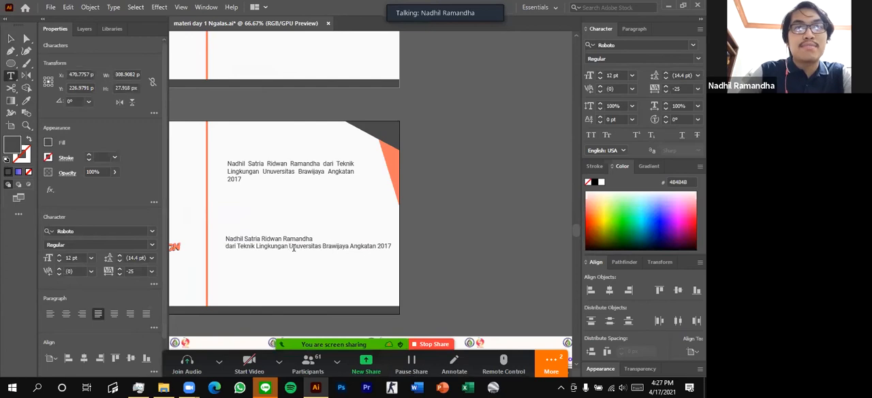
pyautogui.click(294, 249)
pyautogui.press('Return')
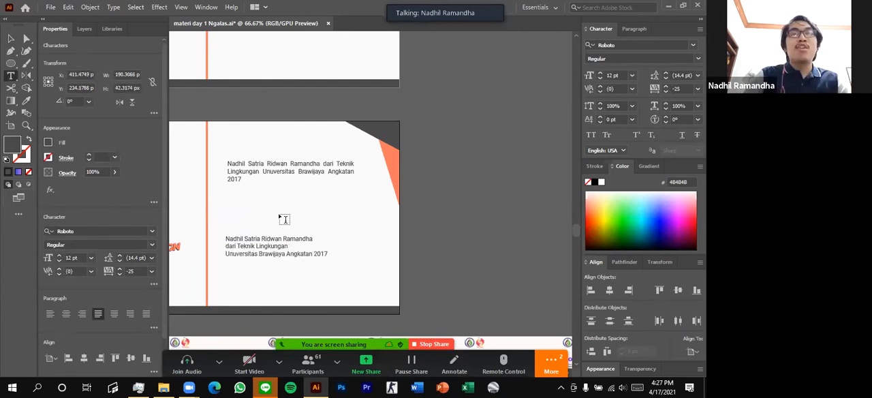
pyautogui.scroll(2, 284, 211)
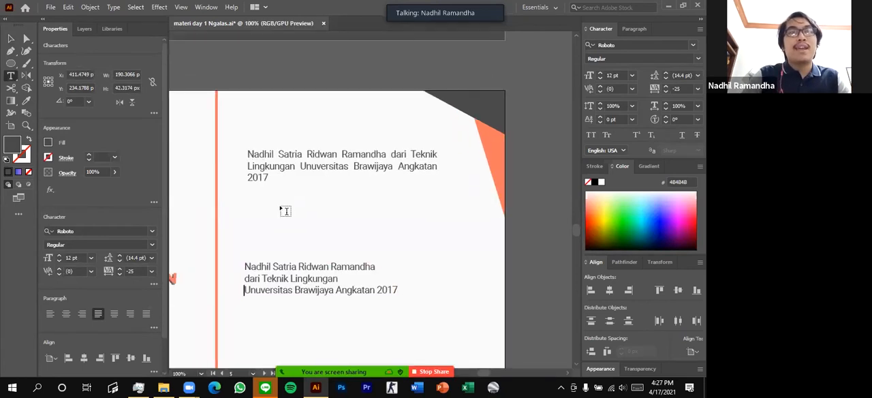
pyautogui.scroll(-2, 285, 212)
# Select the upper justified paragraph to show its area text frame
pyautogui.click(10, 38)
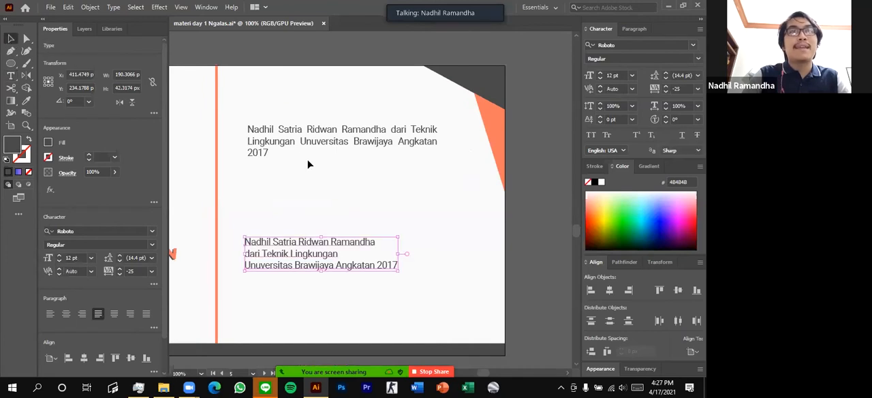
pyautogui.keyDown('shift'); pyautogui.click(277, 141); pyautogui.keyUp('shift')
pyautogui.click(277, 141)
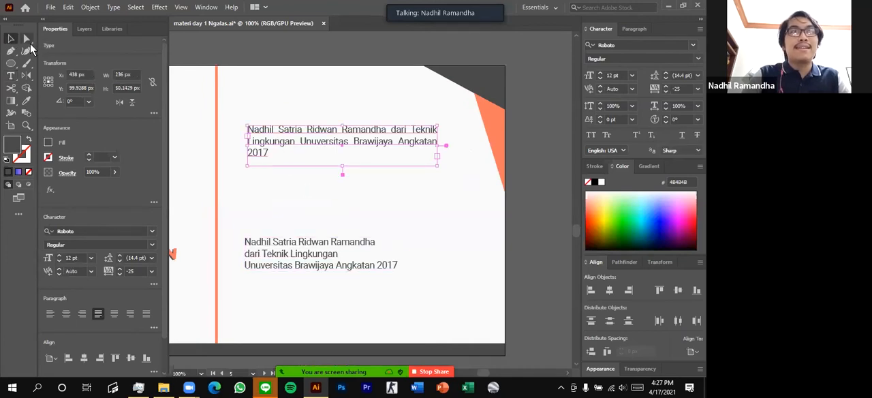
# Draw an area text frame about 134 by 42 px between the two paragraphs, enter "as" in it, and delete the frame
pyautogui.click(10, 75)
pyautogui.moveTo(262, 191); pyautogui.dragTo(369, 219)
pyautogui.write('as')
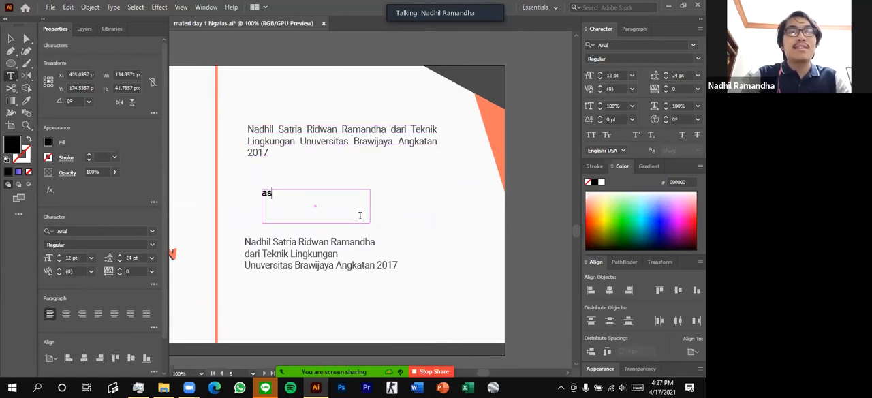
pyautogui.hotkey('ctrl', 'a')
pyautogui.click(12, 39)
pyautogui.press('Delete')
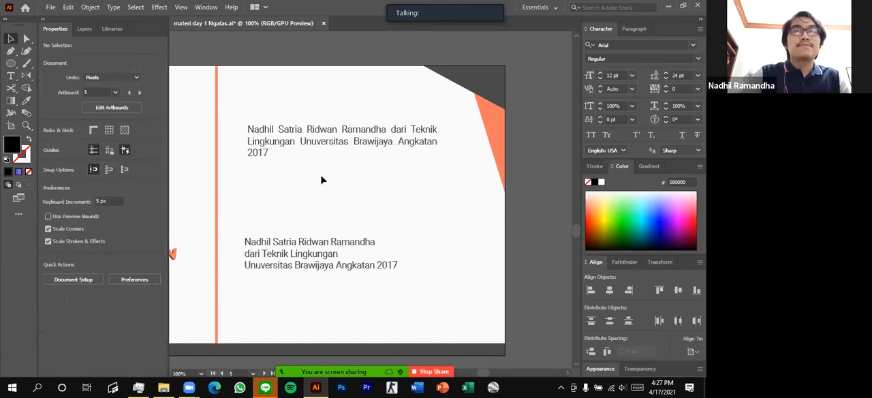
# Examine the "September." cover and the "2020 So far?" slide in the carousel design below the typography artboard
pyautogui.scroll(-1, 321, 179)
pyautogui.hscroll(-1, 308, 196)
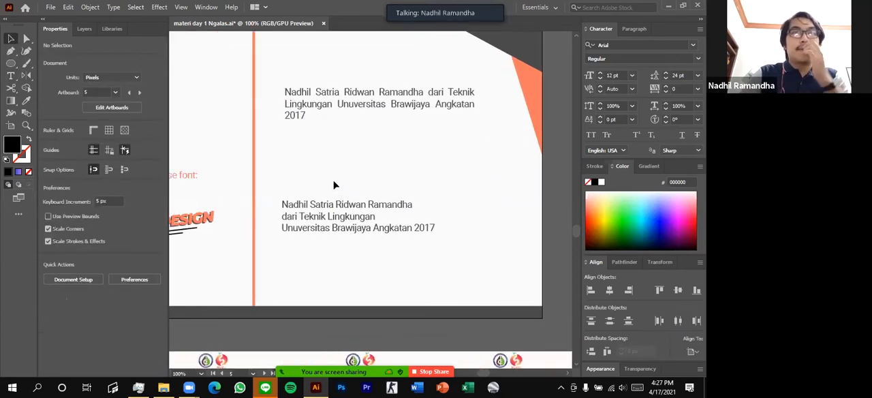
pyautogui.scroll(1, 334, 185)
pyautogui.scroll(-2, 334, 185)
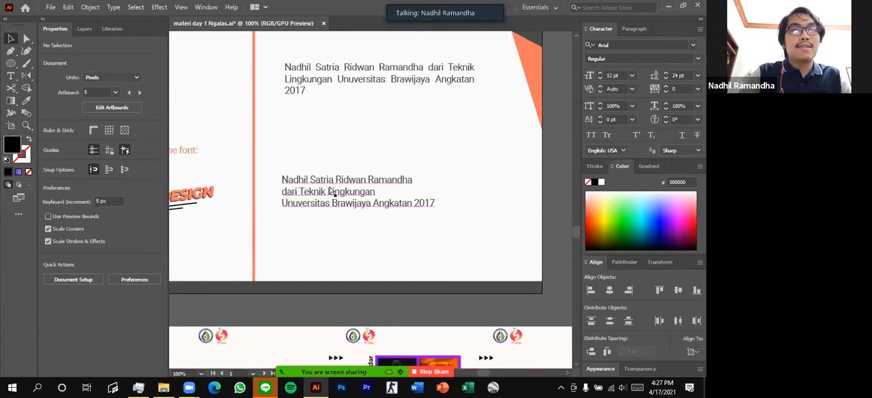
pyautogui.hscroll(-5, 331, 194)
pyautogui.scroll(-6, 327, 200)
pyautogui.scroll(2, 333, 189)
pyautogui.scroll(-1, 273, 190)
pyautogui.scroll(-1, 272, 189)
pyautogui.hscroll(1, 272, 189)
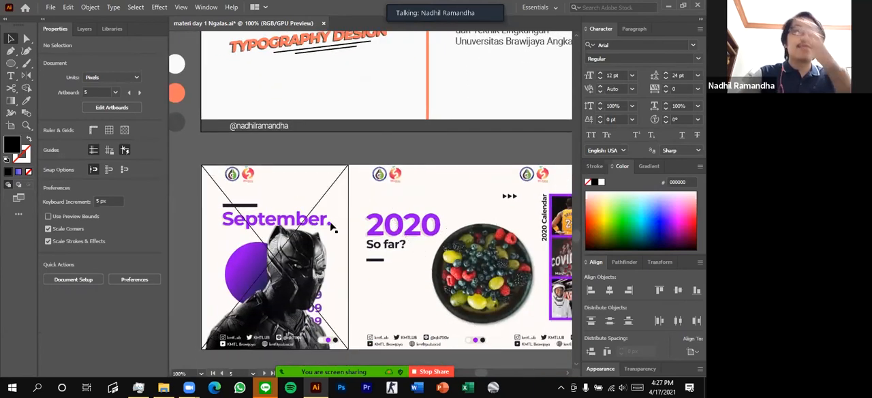
pyautogui.scroll(-3, 437, 225)
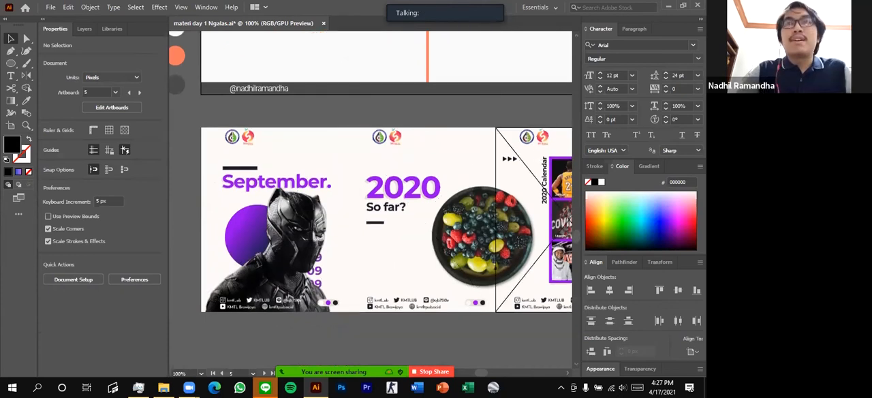
pyautogui.scroll(8, 395, 116)
pyautogui.scroll(-4, 397, 123)
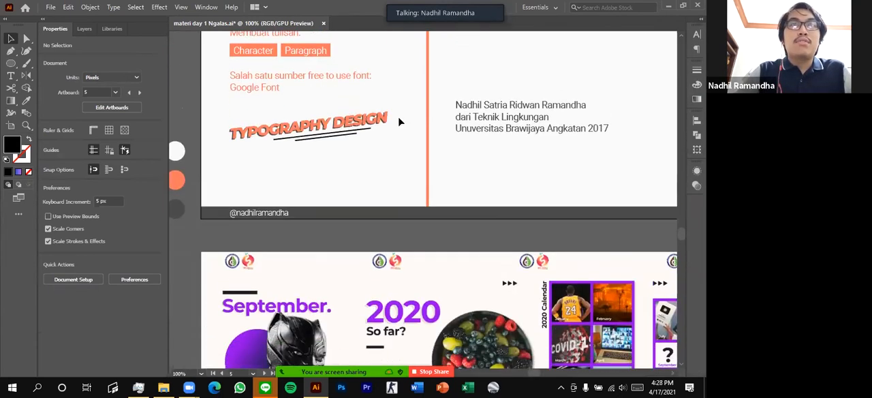
pyautogui.scroll(-2, 397, 125)
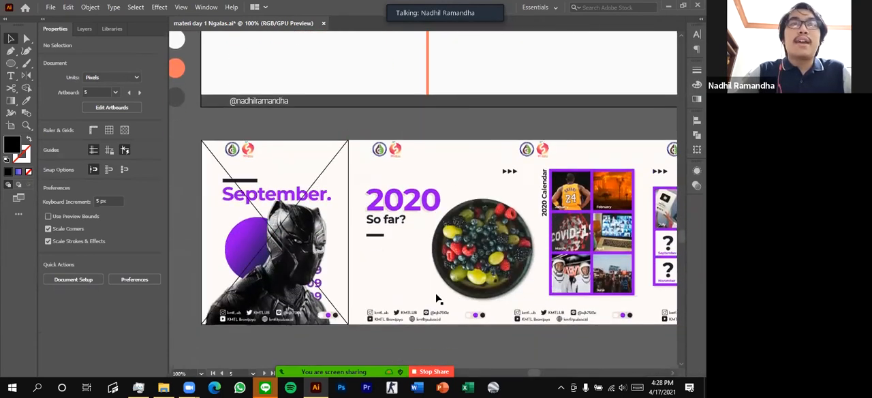
pyautogui.scroll(2, 353, 177)
pyautogui.scroll(-2, 353, 177)
pyautogui.hscroll(1, 437, 157)
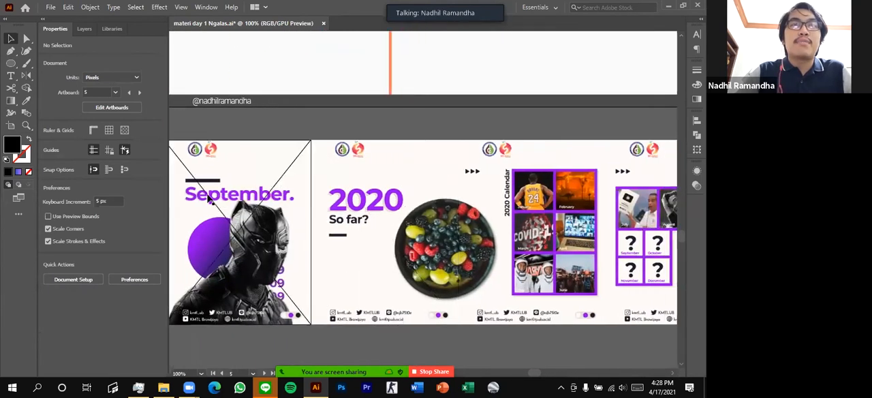
pyautogui.scroll(2, 333, 154)
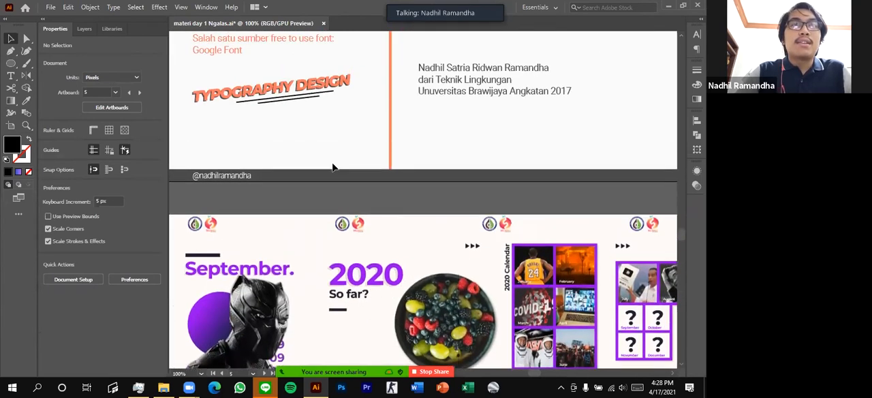
pyautogui.scroll(-2, 209, 202)
pyautogui.hscroll(-2, 250, 228)
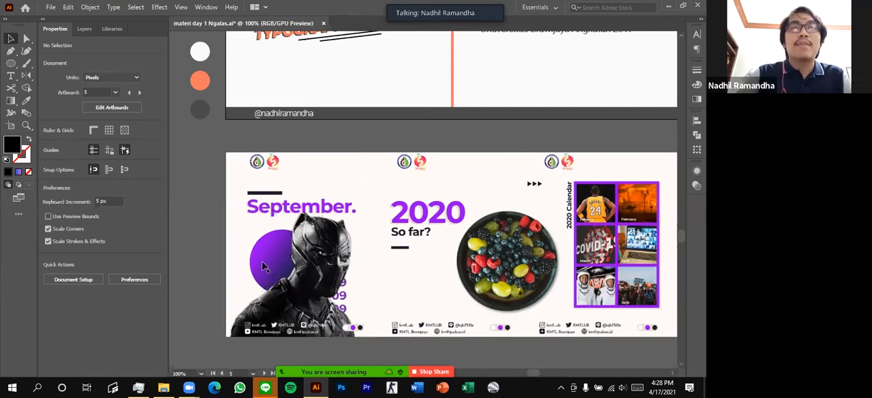
pyautogui.hscroll(2, 439, 287)
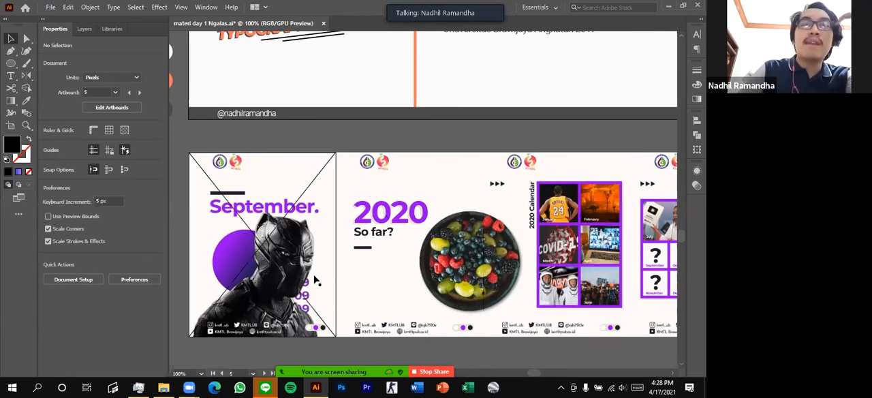
pyautogui.scroll(-1, 293, 276)
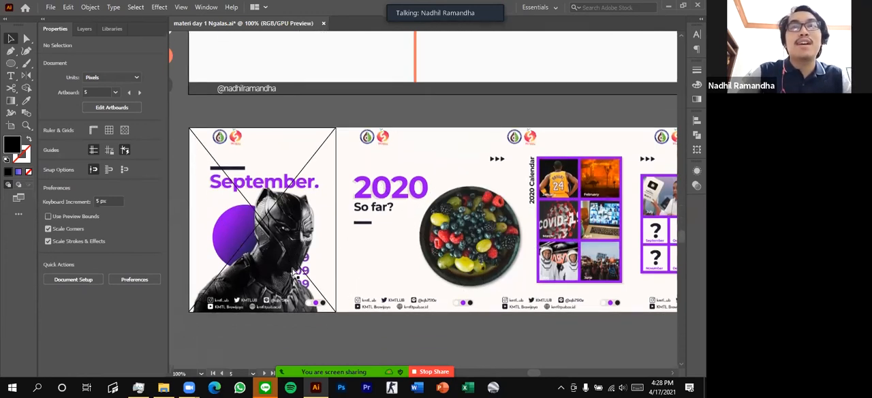
# Examine the 2020 Calendar slides up close, and look over the carousel's slides from "September." to "How's Your 2020?"
pyautogui.hscroll(3, 608, 207)
pyautogui.hscroll(3, 609, 207)
pyautogui.scroll(2, 617, 189)
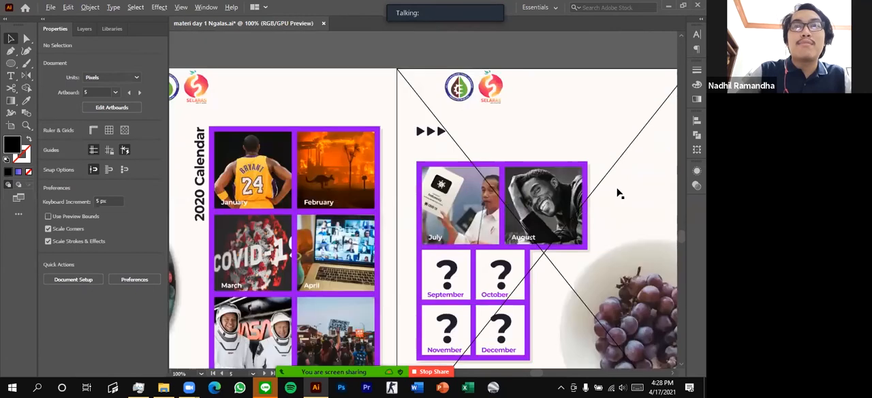
pyautogui.scroll(-1, 538, 232)
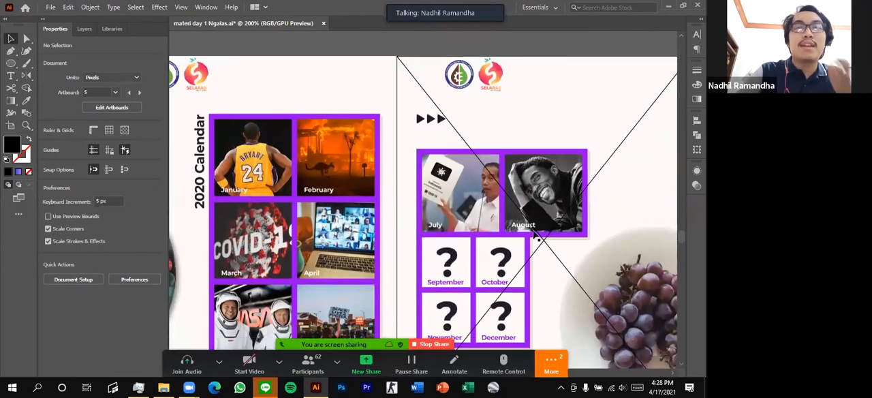
pyautogui.scroll(-3, 535, 232)
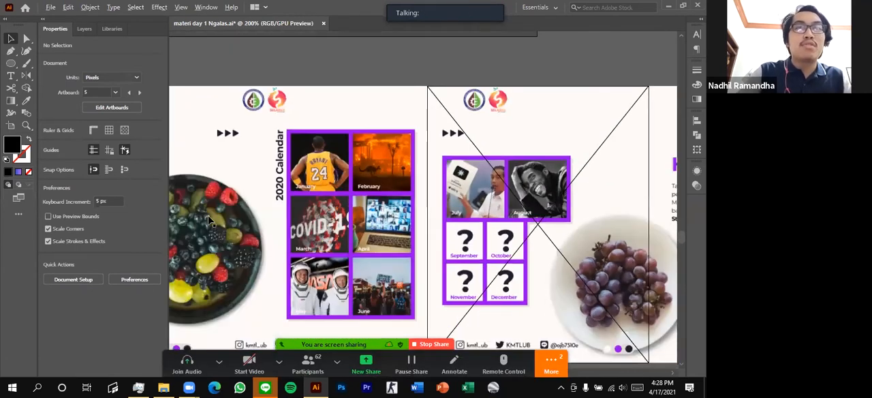
pyautogui.scroll(1, 277, 225)
pyautogui.hscroll(-1, 270, 222)
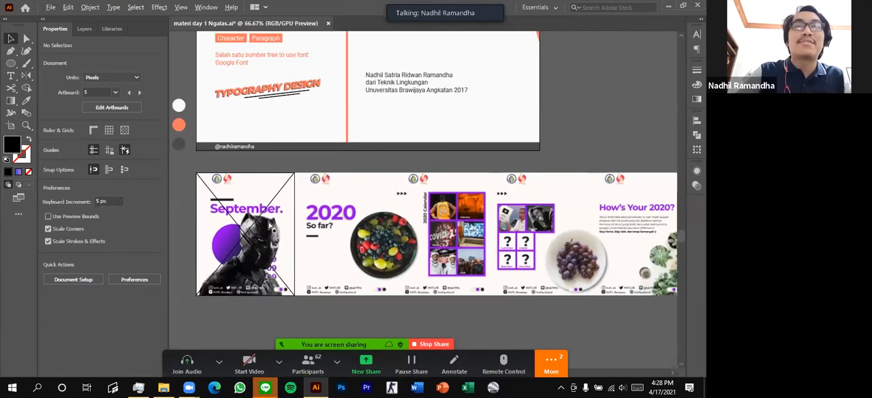
pyautogui.hscroll(5, 311, 211)
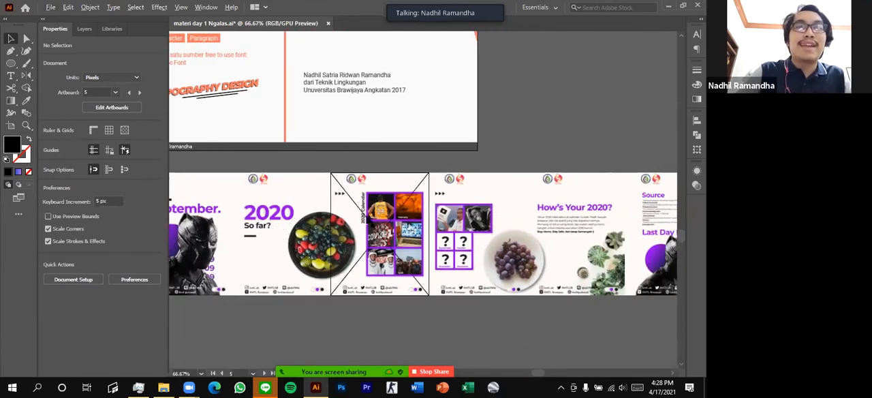